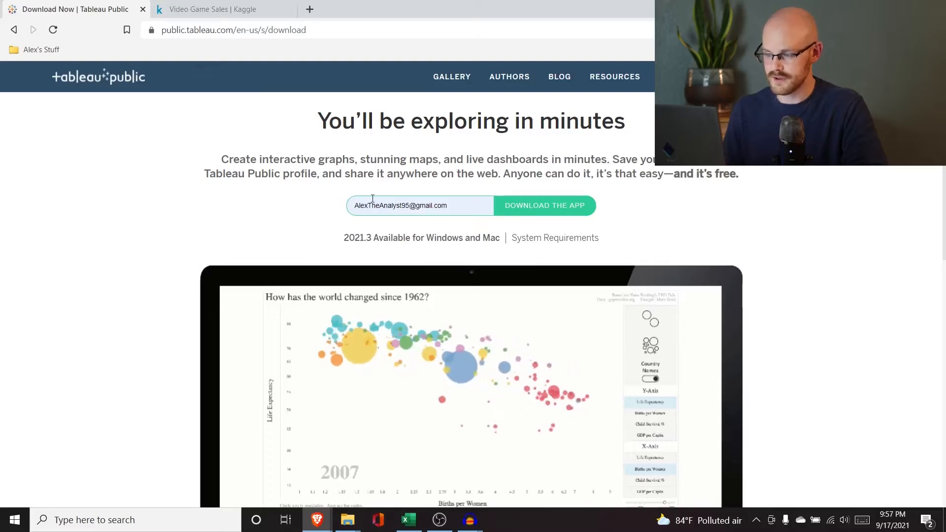
Download the Tableau Public 2021.3 installer and save it in the Downloads folder
{"action": "left_click", "coordinate": [525, 216]}
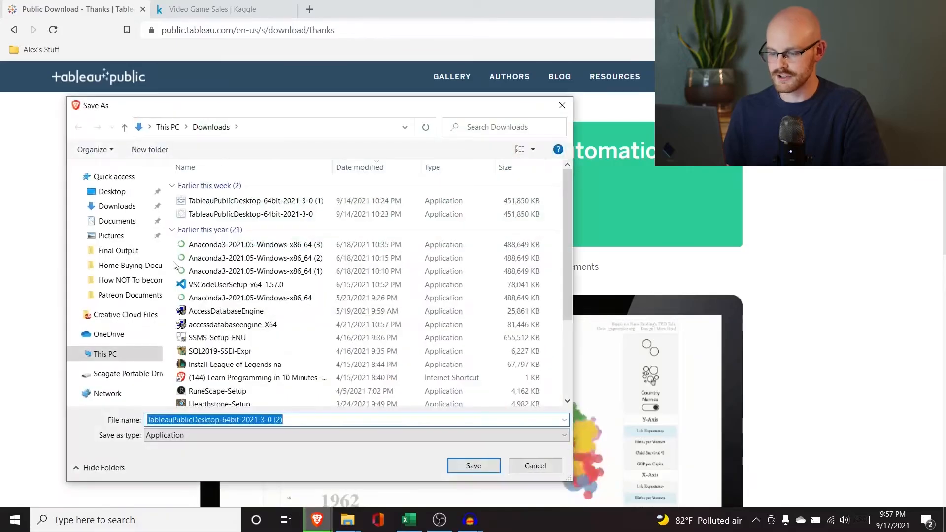
{"action": "left_click", "coordinate": [474, 466]}
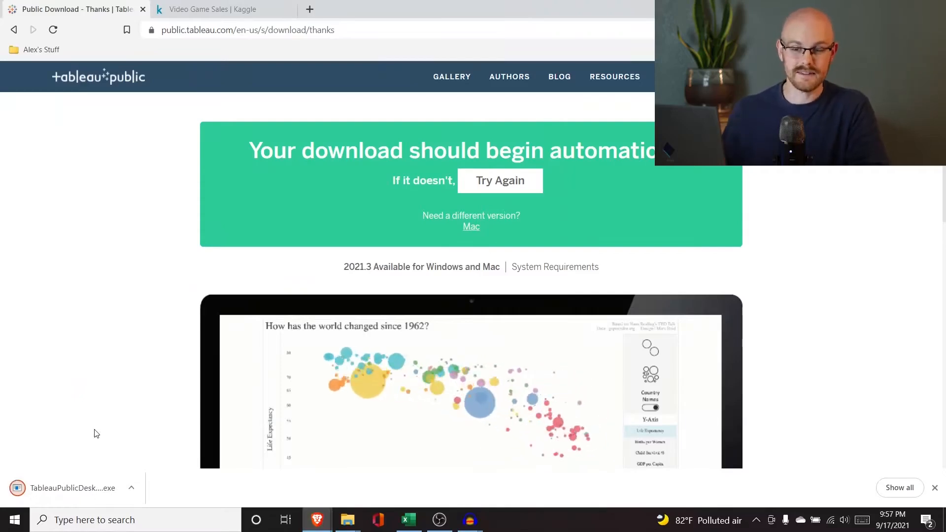
{"action": "left_click", "coordinate": [75, 487]}
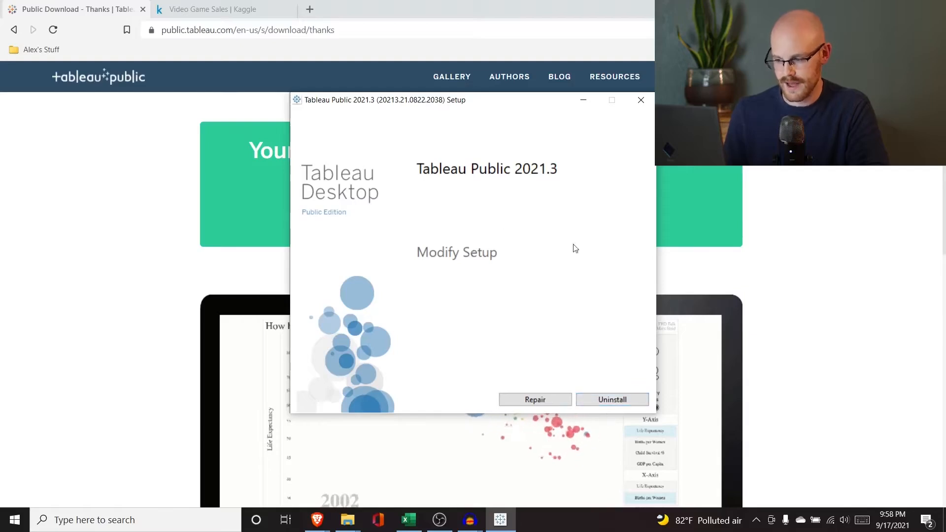
{"action": "left_click", "coordinate": [640, 101]}
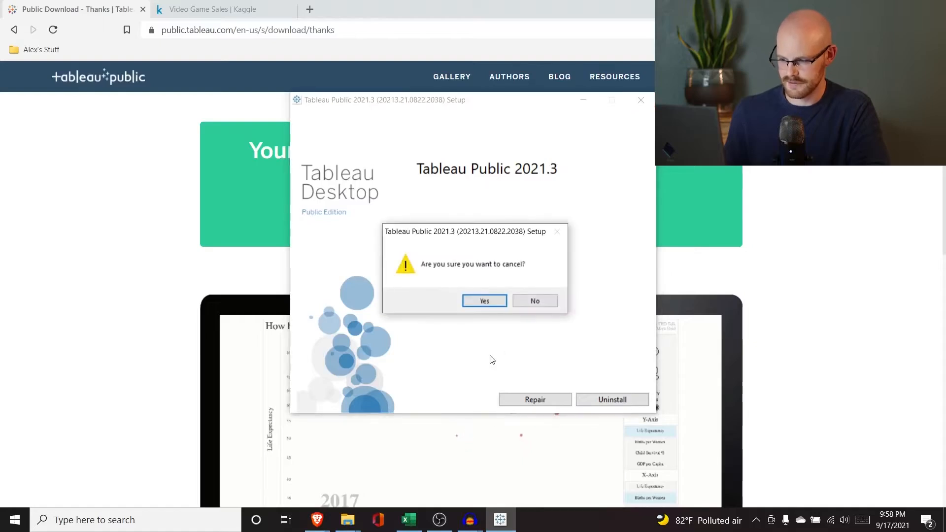
{"action": "left_click", "coordinate": [482, 299]}
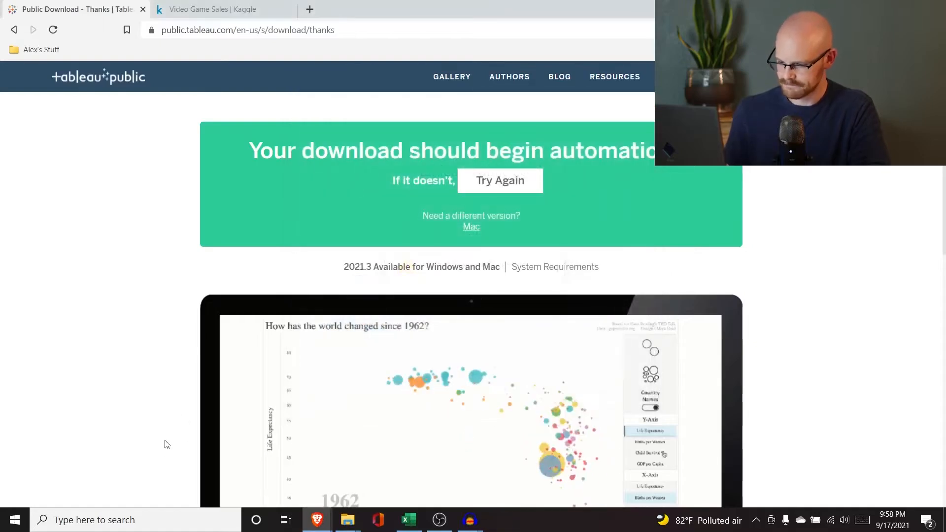
Search Windows for "tableau" and launch Tableau Public 2021.3
{"action": "left_click", "coordinate": [131, 520]}
{"action": "type", "text": "tablea"}
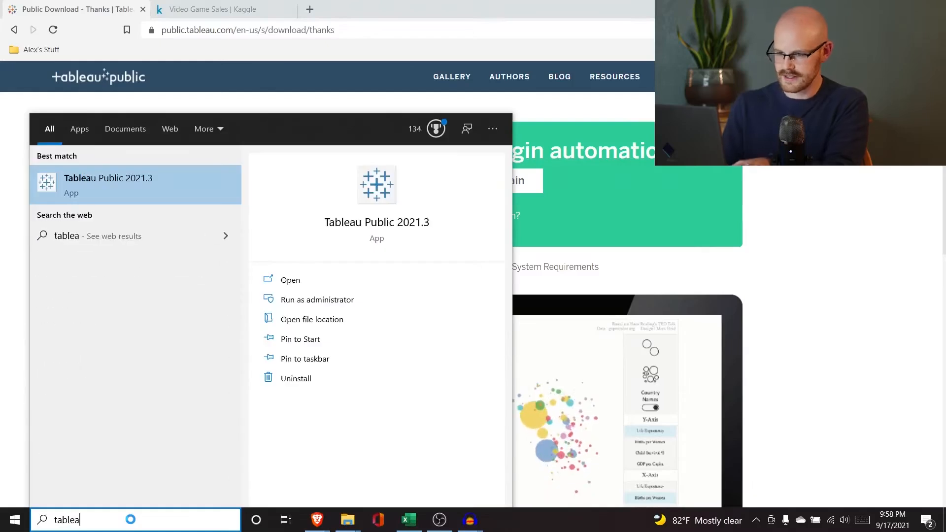
{"action": "type", "text": "u"}
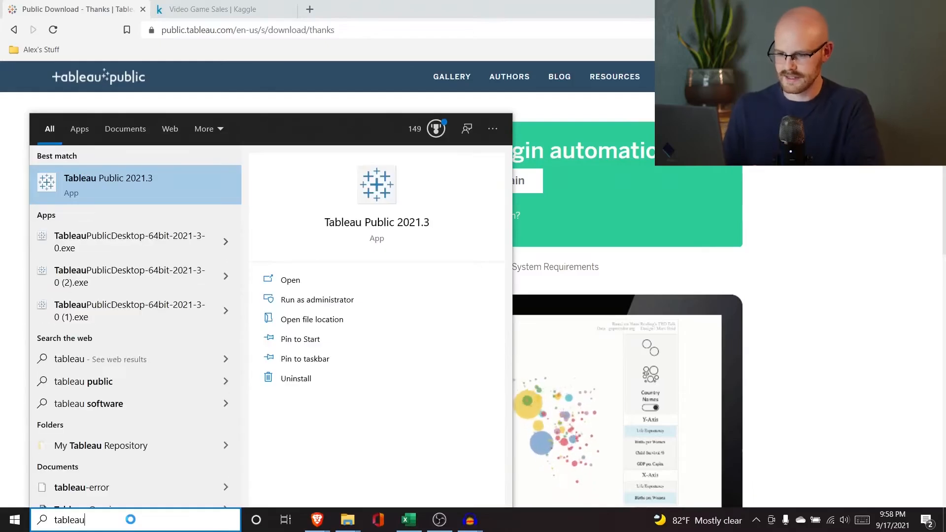
{"action": "left_click", "coordinate": [159, 171]}
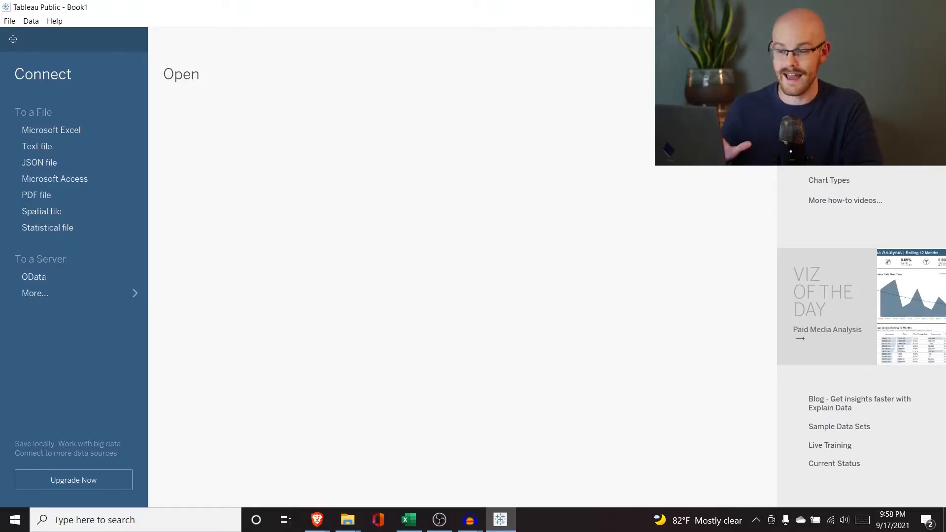
Switch to the Video Game Sales dataset page on Kaggle in the browser and read its full description and field list
{"action": "key", "text": "alt+Tab"}
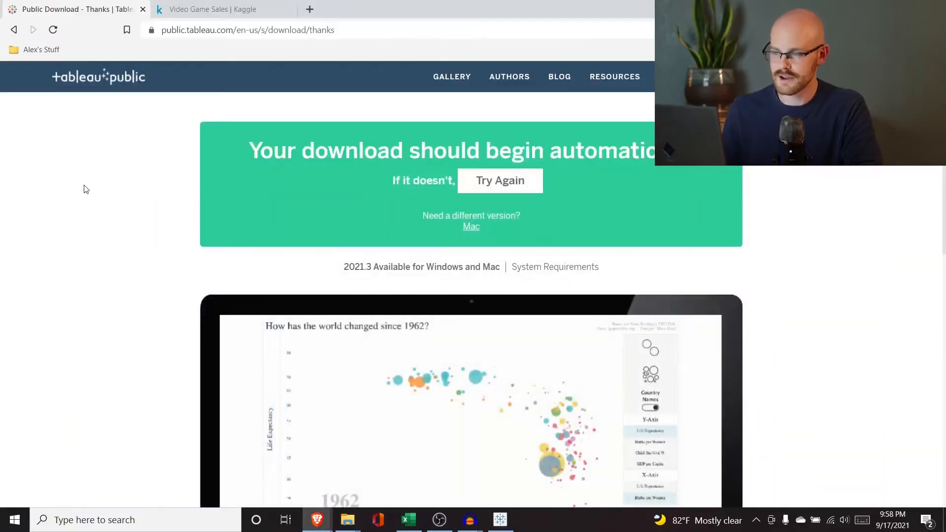
{"action": "left_click", "coordinate": [211, 5]}
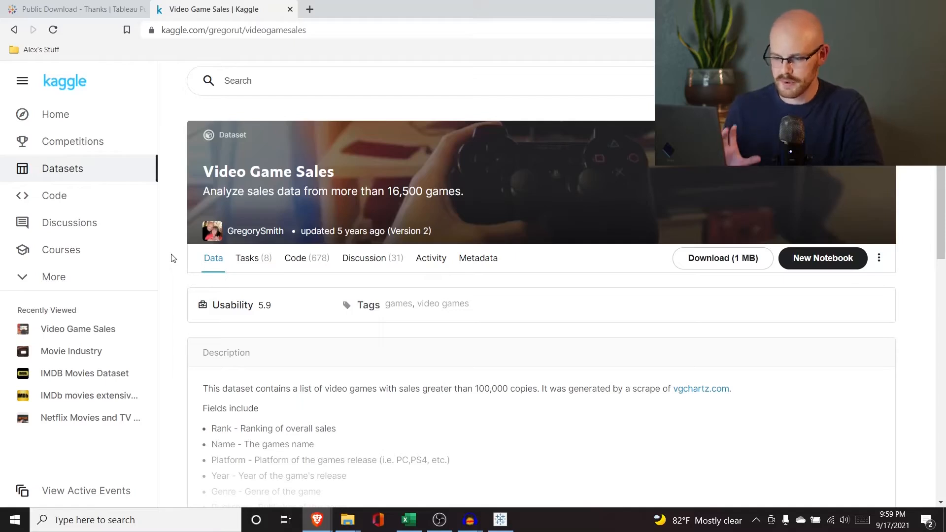
{"action": "scroll", "coordinate": [173, 258], "scroll_direction": "down", "scroll_amount": 1}
{"action": "scroll", "coordinate": [173, 258], "scroll_direction": "up", "scroll_amount": 1}
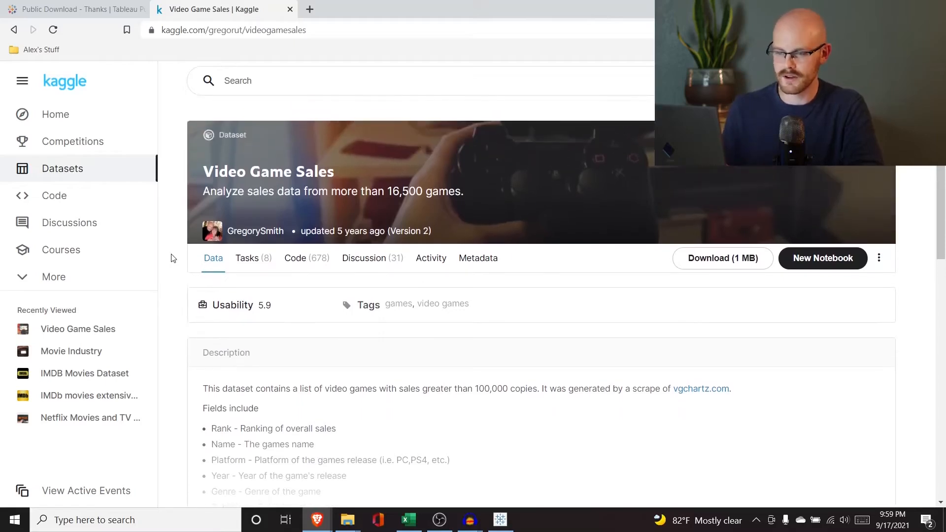
{"action": "scroll", "coordinate": [170, 267], "scroll_direction": "down", "scroll_amount": 4}
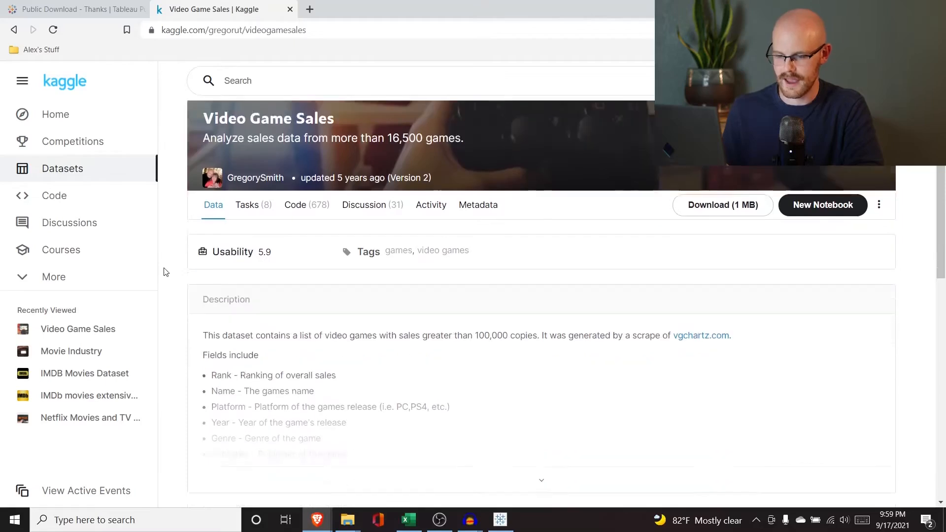
{"action": "left_click", "coordinate": [506, 324]}
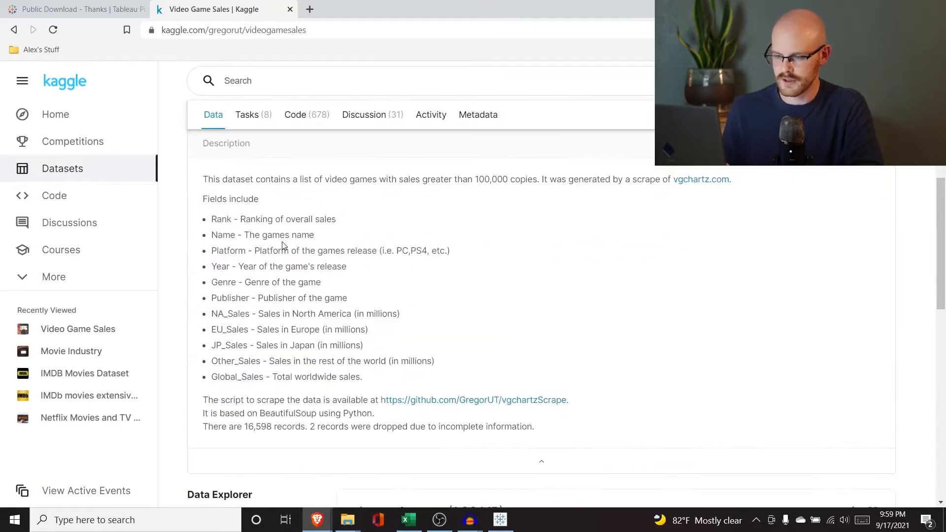
{"action": "scroll", "coordinate": [283, 242], "scroll_direction": "down", "scroll_amount": 1}
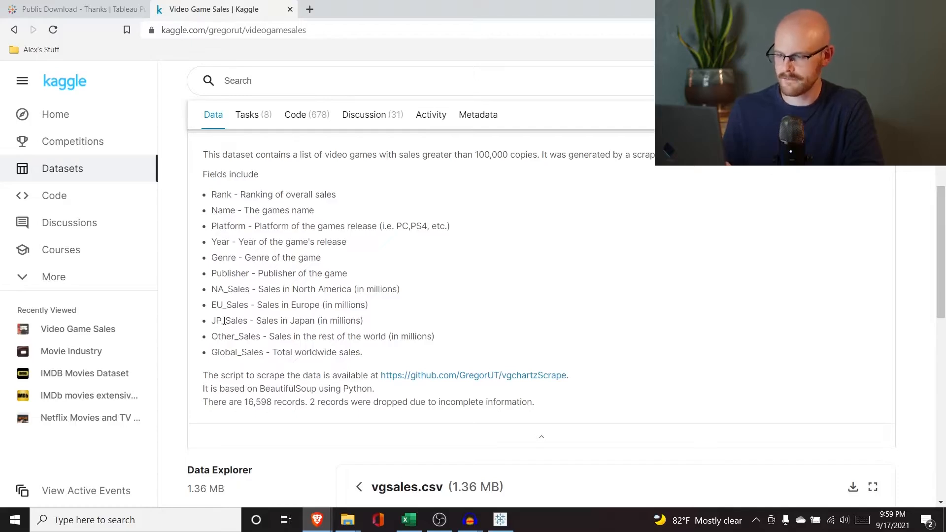
{"action": "scroll", "coordinate": [225, 322], "scroll_direction": "down", "scroll_amount": 1}
Examine the columns of the vgsales.csv preview, from Rank through Other_Sales
{"action": "scroll", "coordinate": [279, 287], "scroll_direction": "down", "scroll_amount": 5}
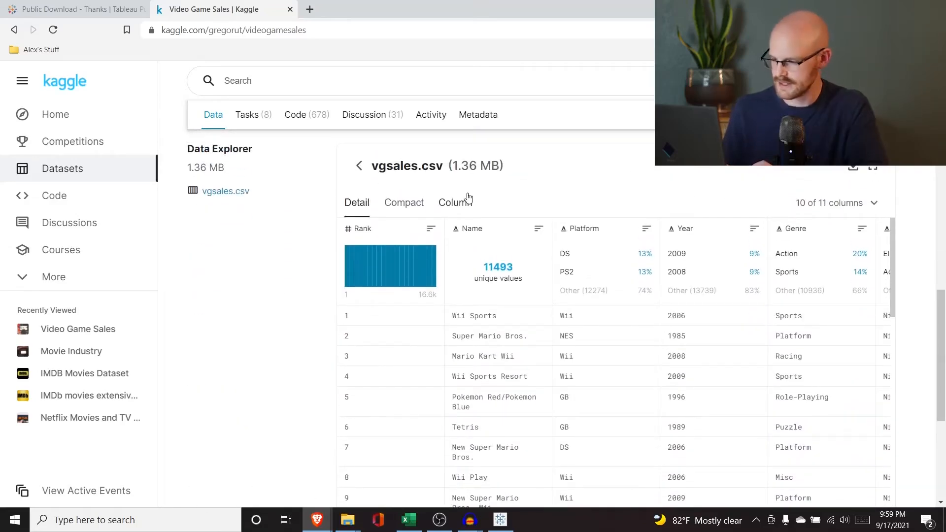
{"action": "scroll", "coordinate": [550, 350], "scroll_direction": "right", "scroll_amount": 1}
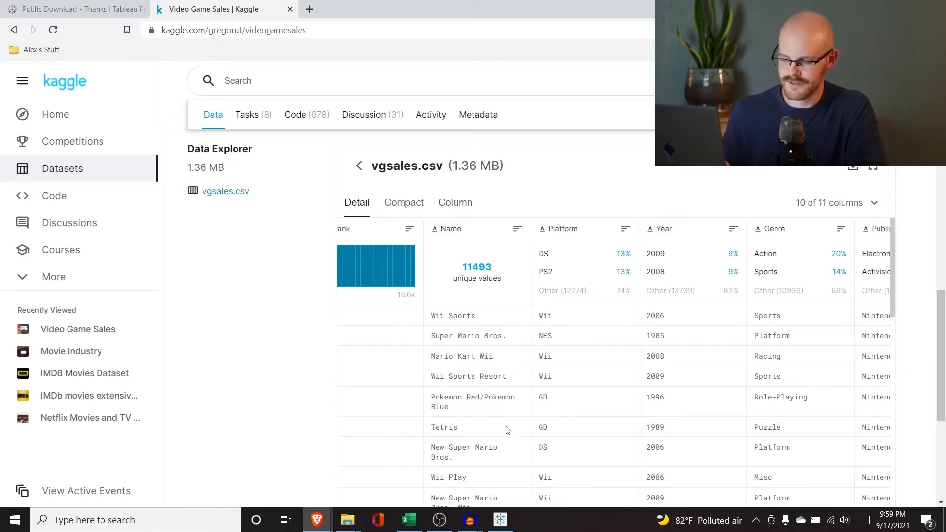
{"action": "scroll", "coordinate": [508, 430], "scroll_direction": "right", "scroll_amount": 5}
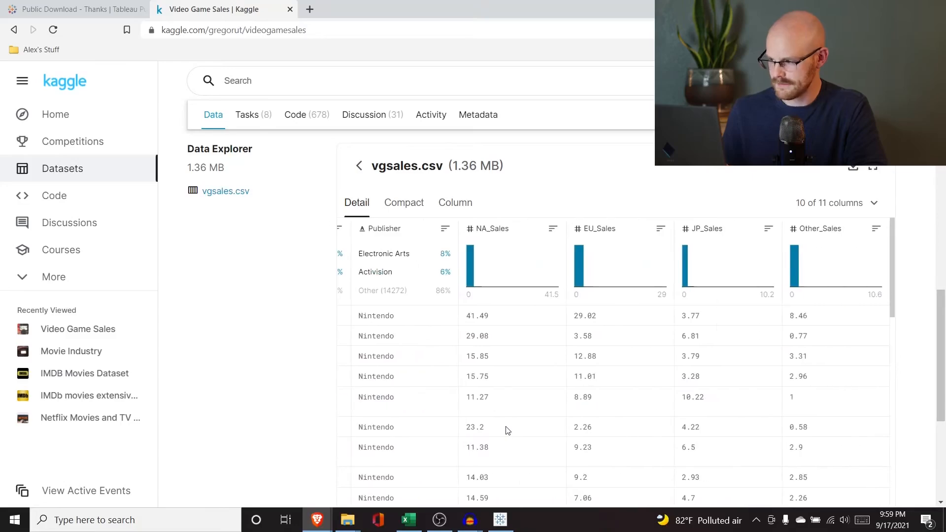
{"action": "scroll", "coordinate": [508, 431], "scroll_direction": "left", "scroll_amount": 5}
Download the vgsales.csv dataset as a zipped archive into the Downloads folder
{"action": "scroll", "coordinate": [513, 379], "scroll_direction": "up", "scroll_amount": 4}
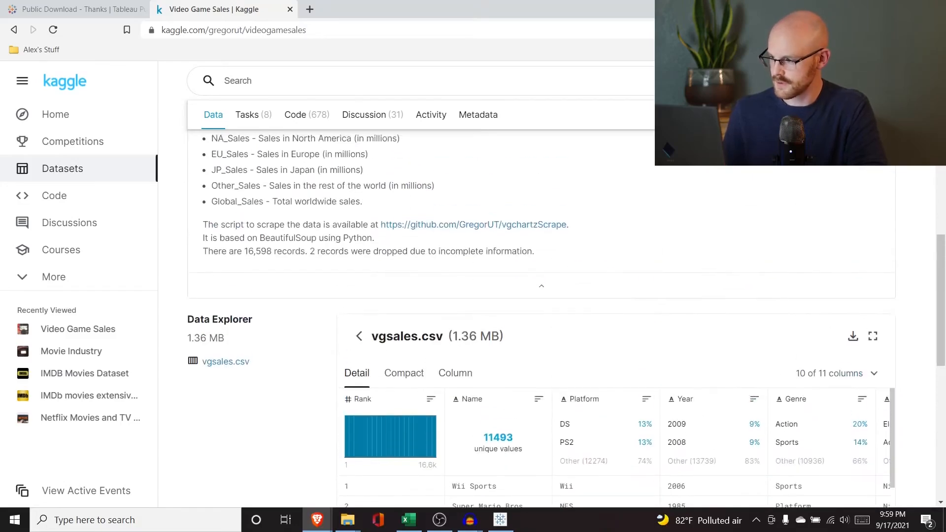
{"action": "left_click", "coordinate": [853, 336]}
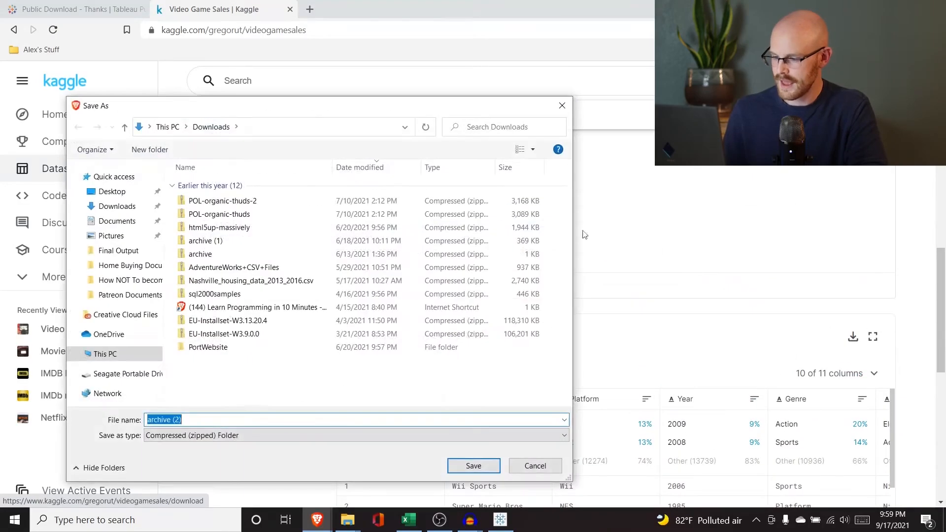
{"action": "left_click", "coordinate": [473, 466]}
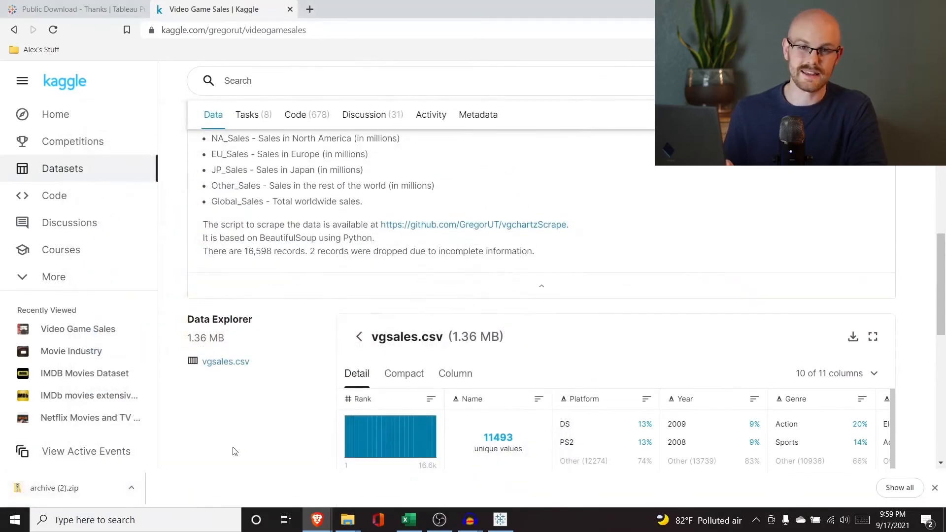
In File Explorer, copy the vgsales file out of the newly downloaded archive into the Downloads folder
{"action": "mouse_move", "coordinate": [347, 520]}
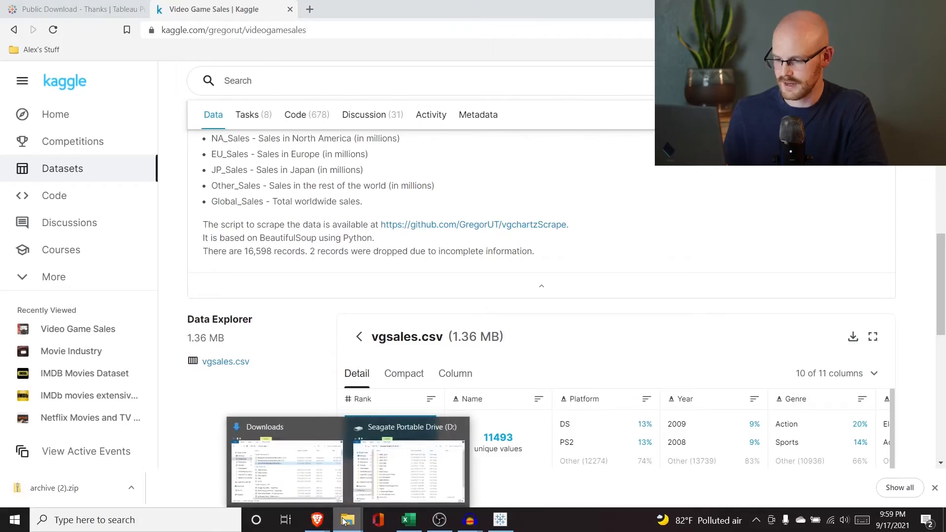
{"action": "left_click", "coordinate": [284, 481]}
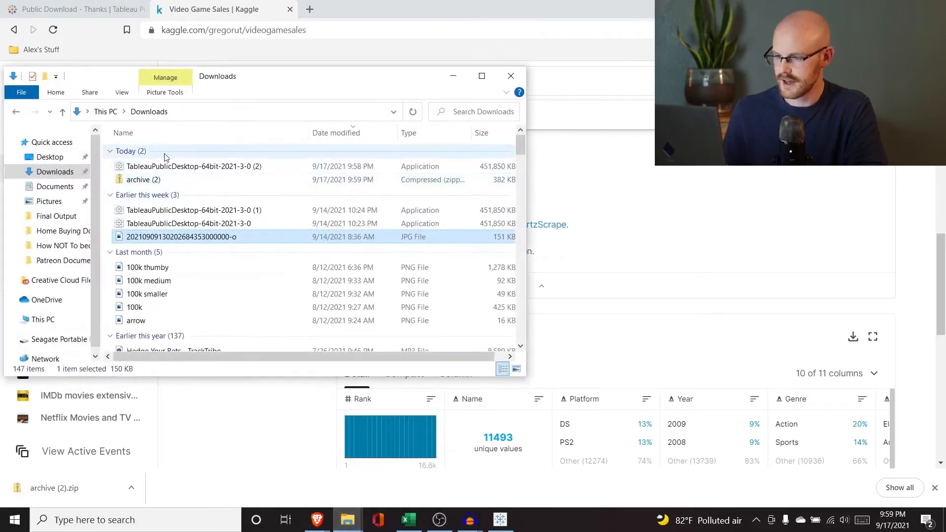
{"action": "left_click", "coordinate": [421, 119]}
{"action": "double_click", "coordinate": [216, 167]}
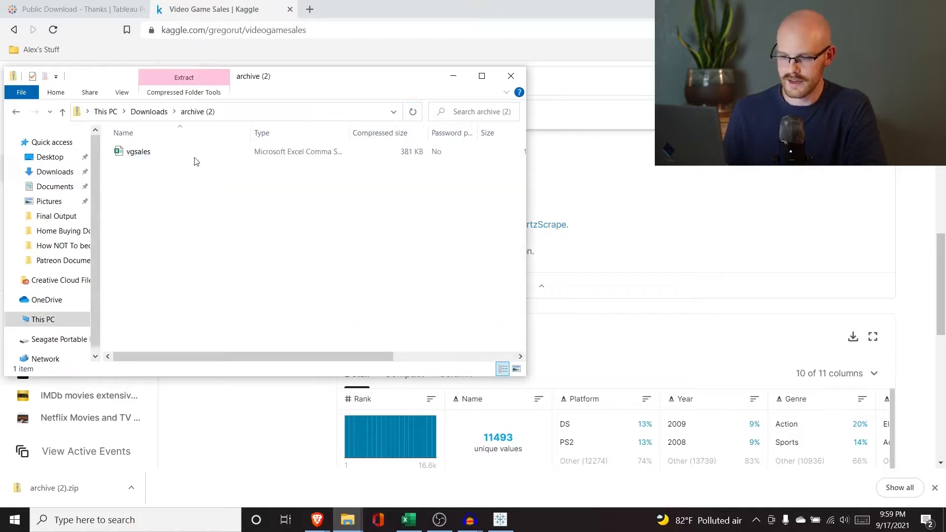
{"action": "left_click", "coordinate": [182, 153]}
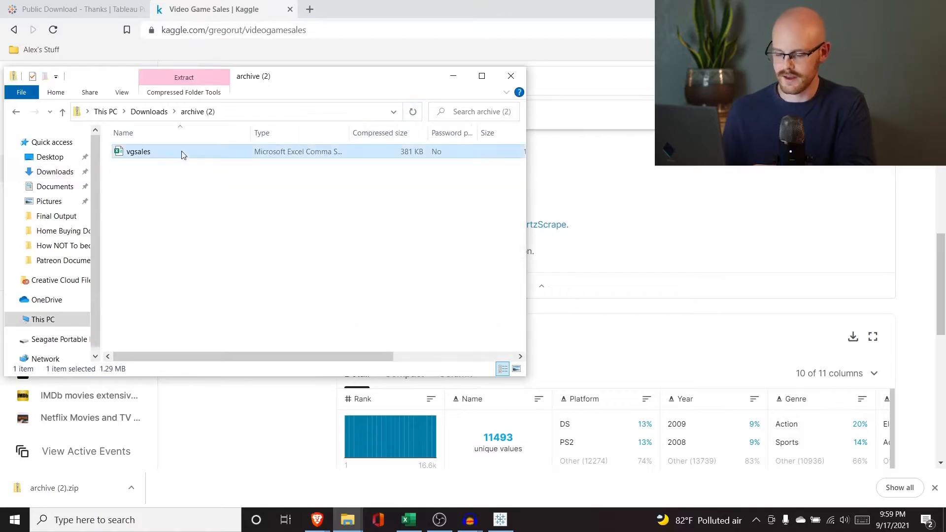
{"action": "left_click", "coordinate": [17, 112]}
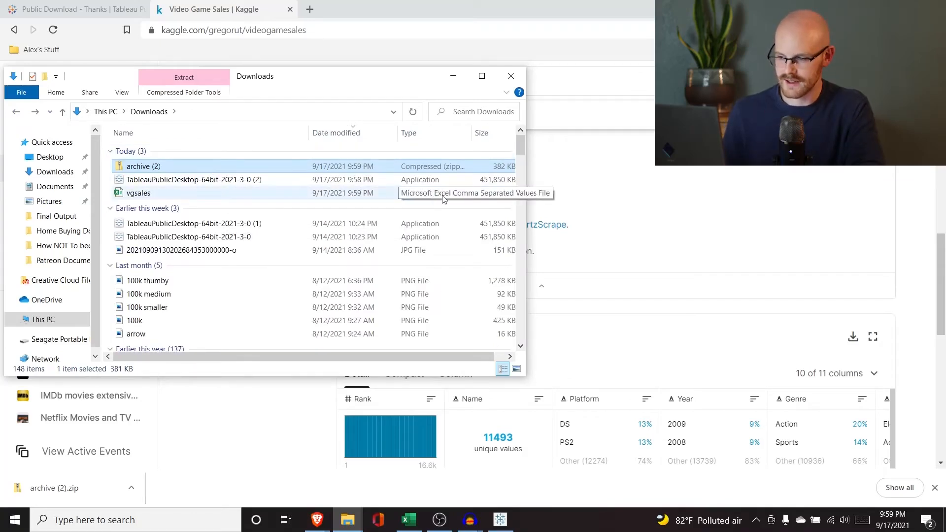
{"action": "left_click", "coordinate": [579, 203]}
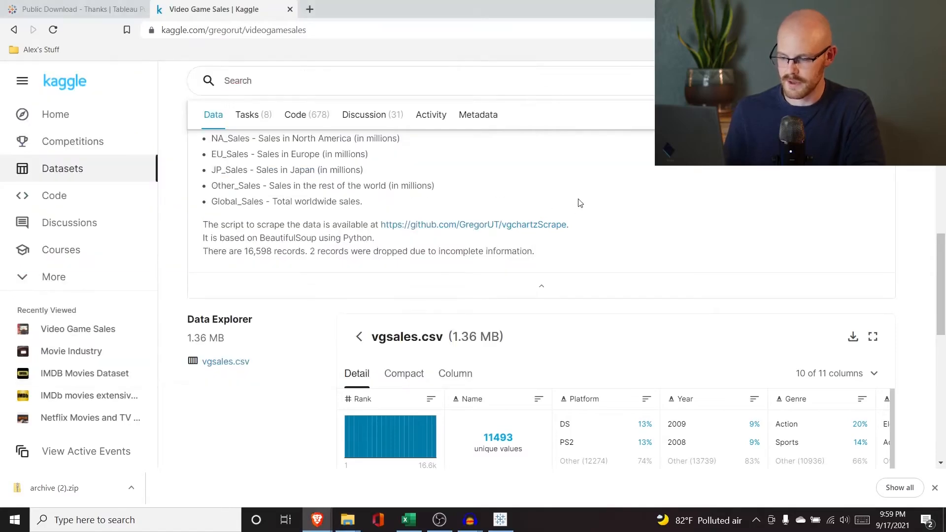
{"action": "left_click", "coordinate": [500, 520]}
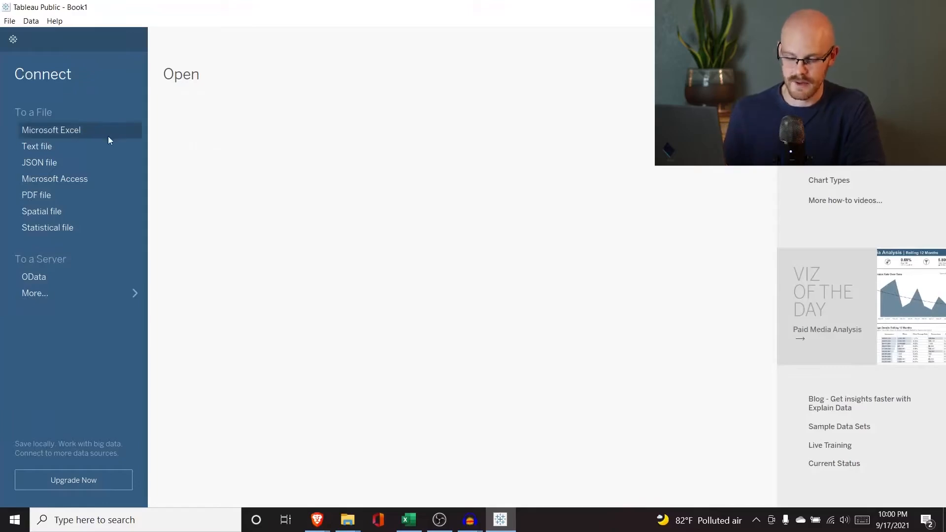
{"action": "left_click", "coordinate": [74, 144]}
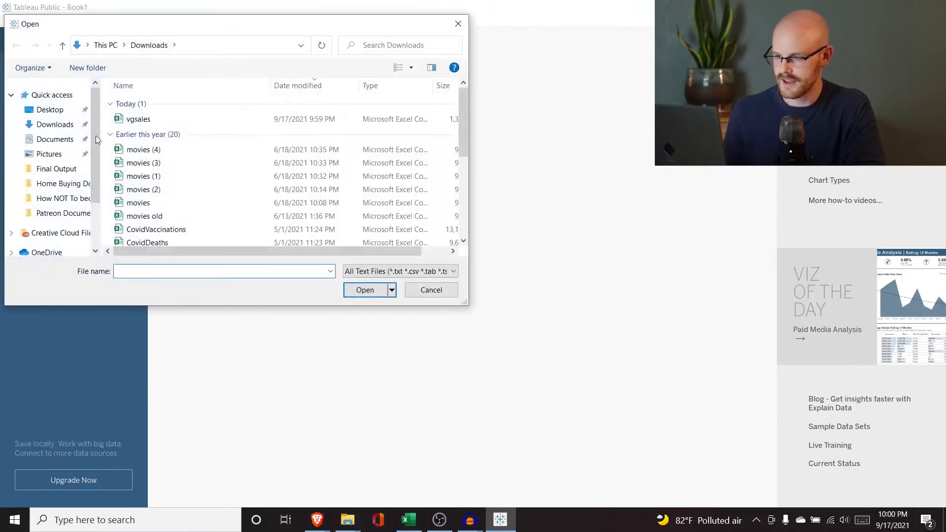
{"action": "left_click", "coordinate": [143, 119]}
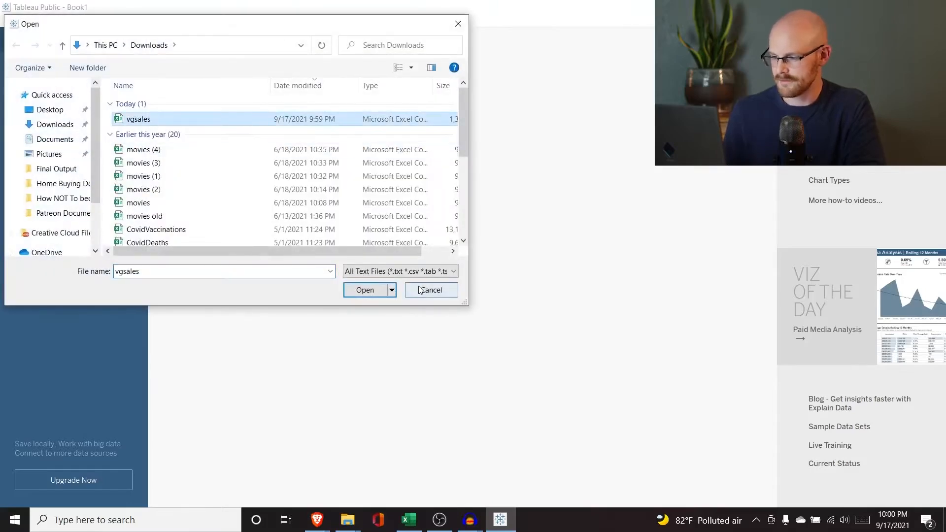
{"action": "key", "text": "Return"}
In File Explorer, rename the vgsales file in Downloads to vgsales_1 and return to Tableau Public
{"action": "mouse_move", "coordinate": [347, 519]}
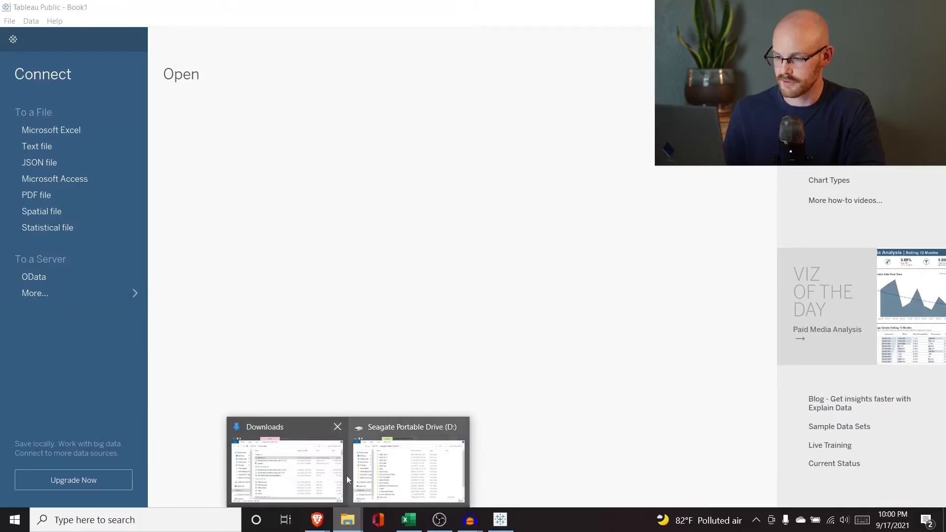
{"action": "left_click", "coordinate": [335, 471]}
{"action": "left_click", "coordinate": [167, 193]}
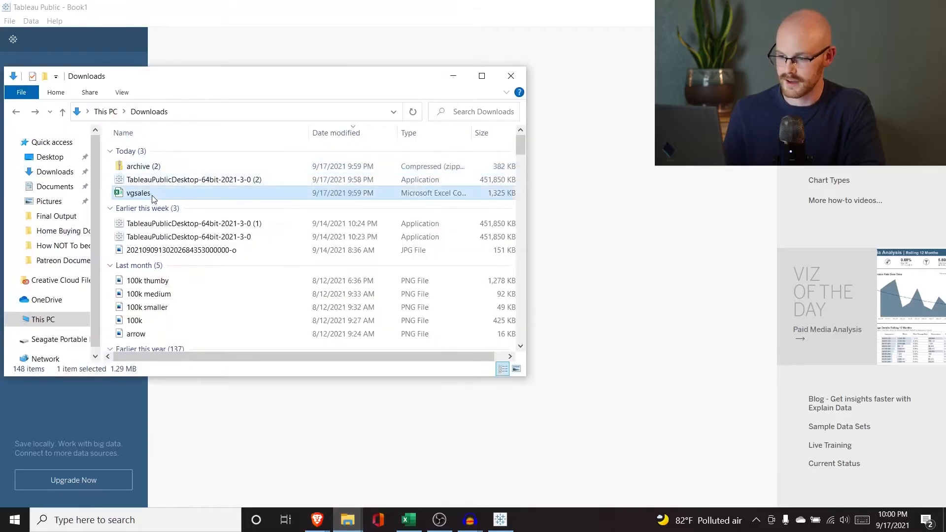
{"action": "left_click", "coordinate": [153, 198]}
{"action": "left_click", "coordinate": [153, 194]}
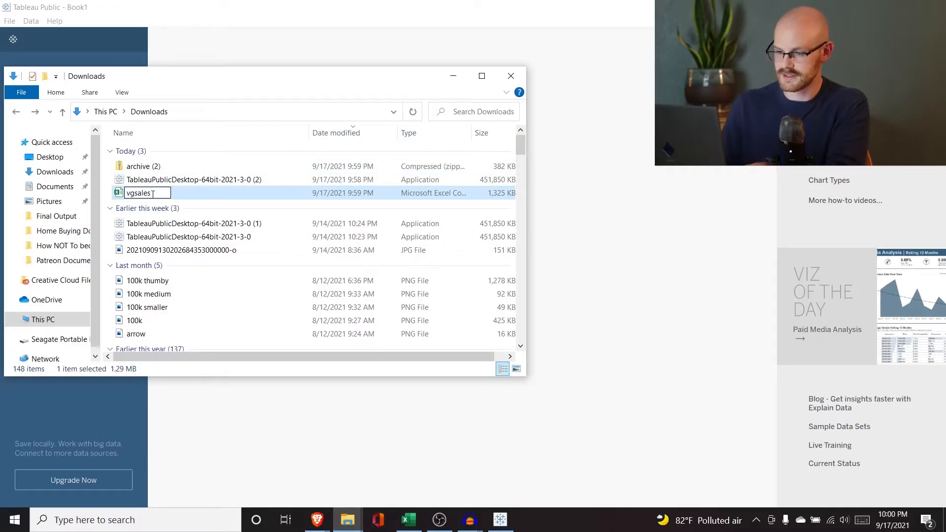
{"action": "type", "text": "_1"}
{"action": "key", "text": "Return"}
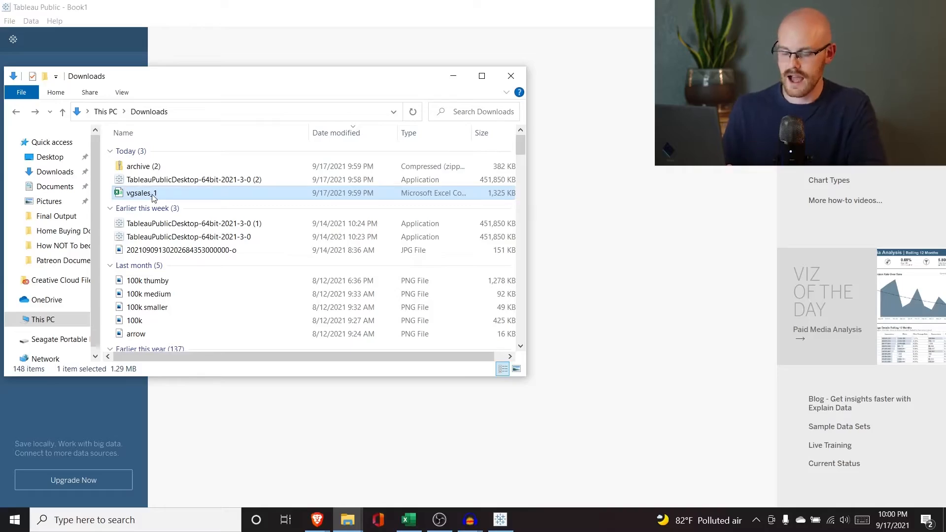
{"action": "left_click", "coordinate": [452, 76]}
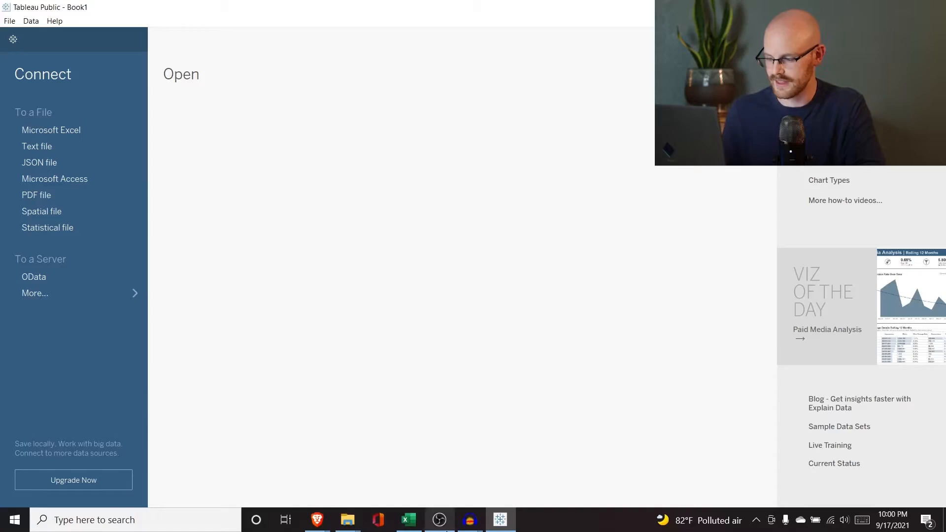
{"action": "mouse_move", "coordinate": [499, 518]}
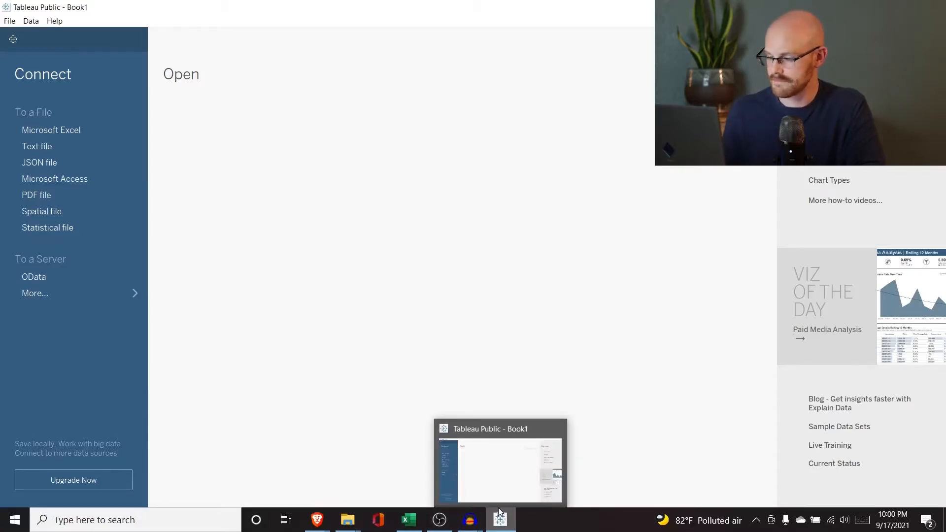
Connect to the vgsales_1 text file from the Downloads folder as the data source
{"action": "left_click", "coordinate": [498, 476]}
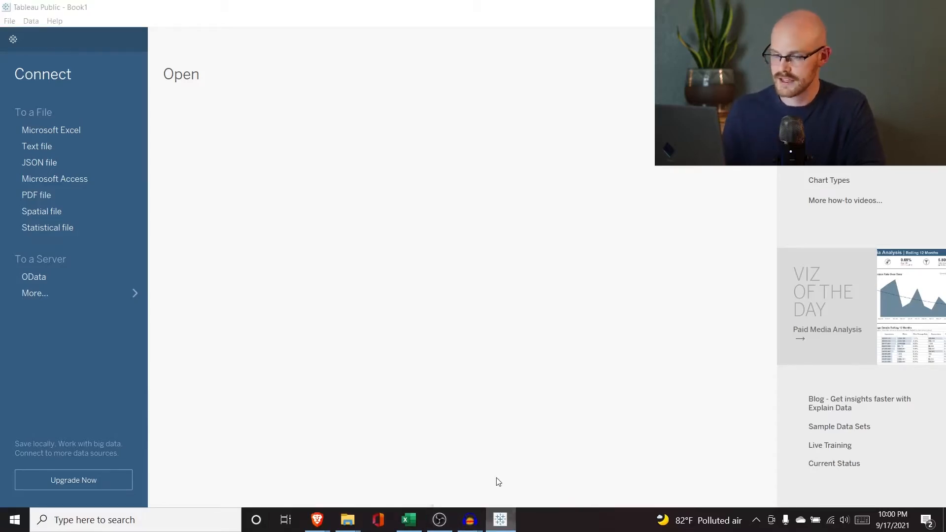
{"action": "left_click", "coordinate": [72, 147]}
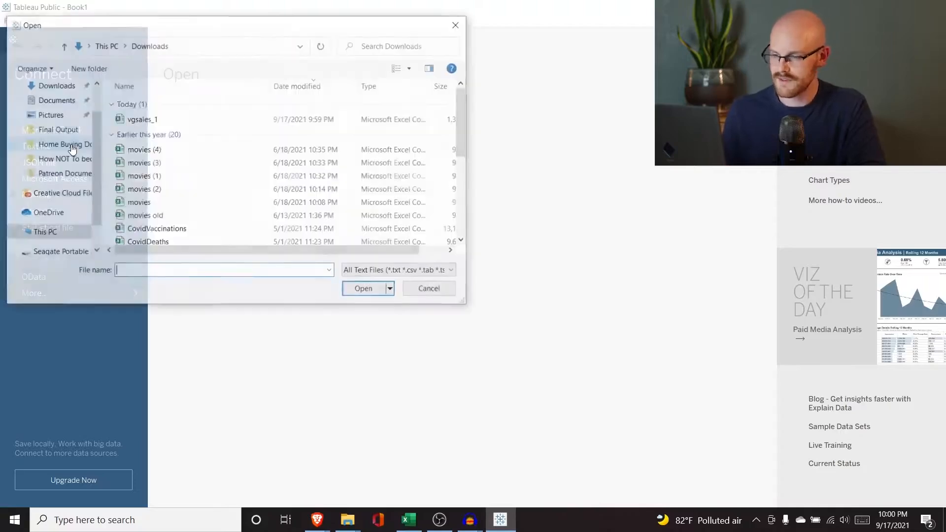
{"action": "left_click", "coordinate": [178, 120]}
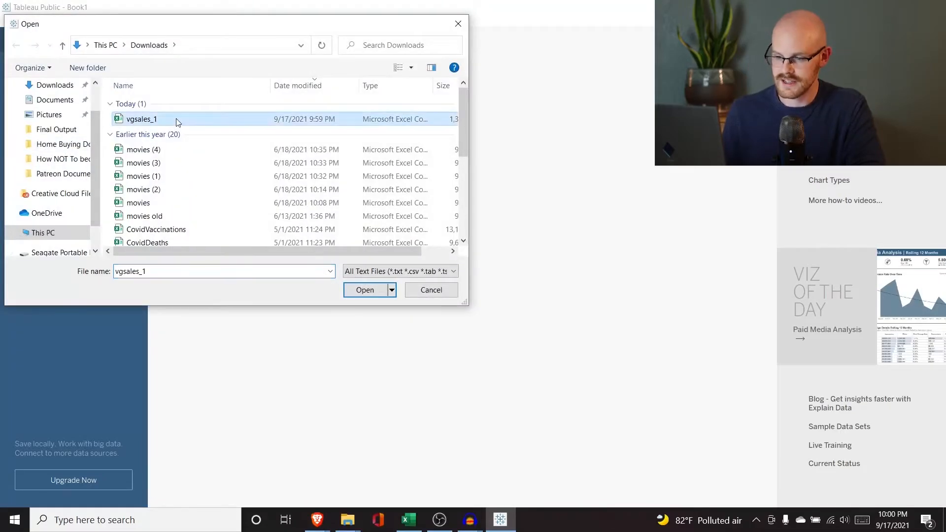
{"action": "left_click", "coordinate": [365, 291]}
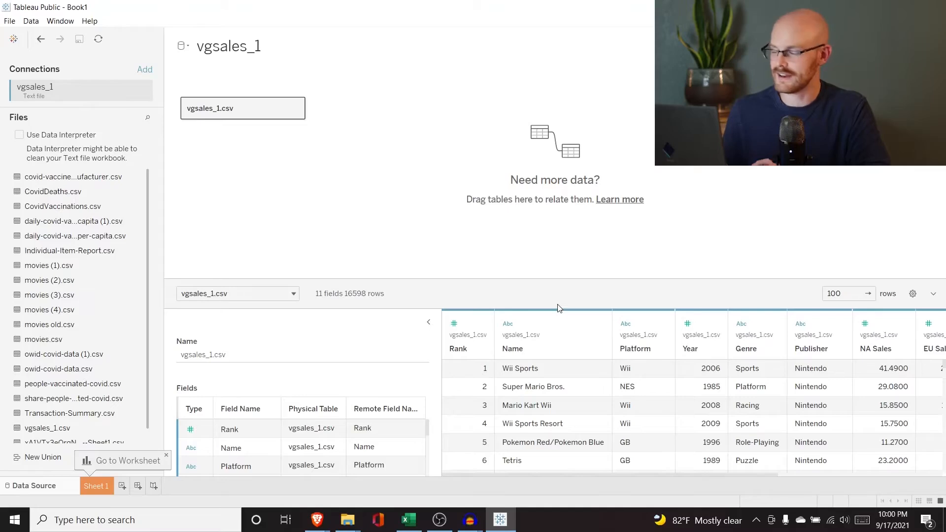
Examine the vgsales_1.csv fields and preview rows on the data source page, from Rank through Global Sales
{"action": "scroll", "coordinate": [569, 451], "scroll_direction": "down", "scroll_amount": 2}
{"action": "scroll", "coordinate": [569, 451], "scroll_direction": "up", "scroll_amount": 2}
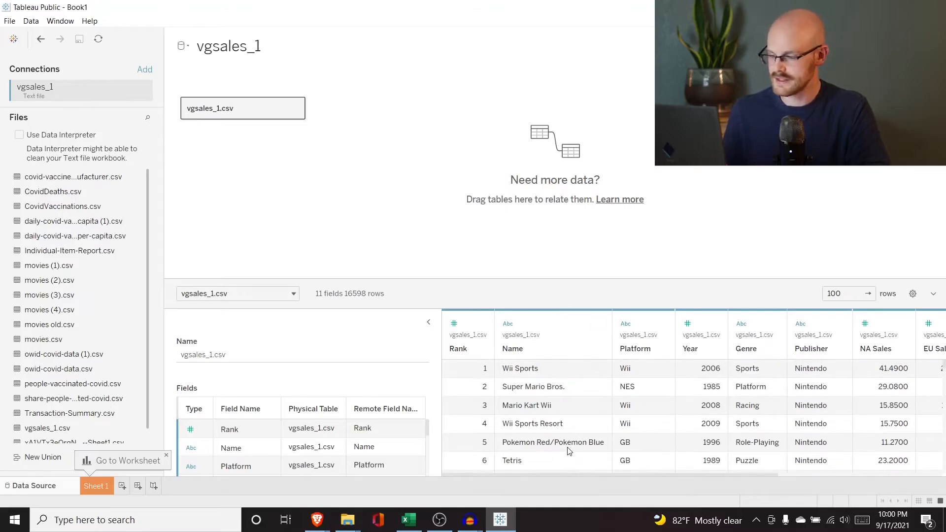
{"action": "scroll", "coordinate": [569, 451], "scroll_direction": "right", "scroll_amount": 5}
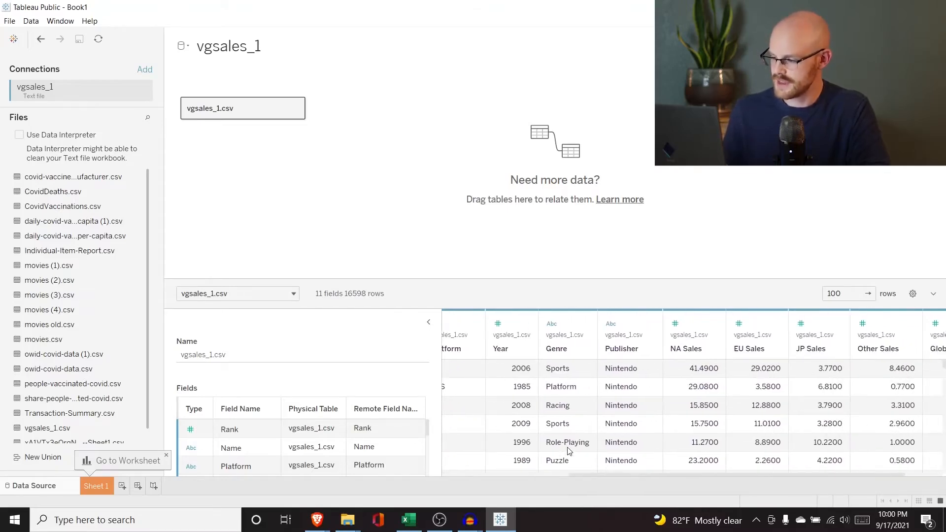
{"action": "scroll", "coordinate": [569, 451], "scroll_direction": "right", "scroll_amount": 1}
{"action": "scroll", "coordinate": [569, 451], "scroll_direction": "left", "scroll_amount": 6}
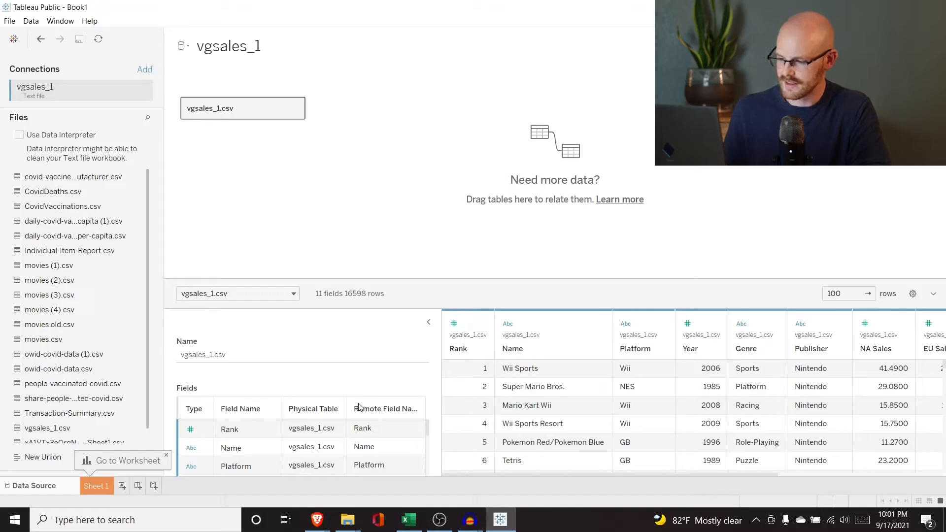
{"action": "scroll", "coordinate": [362, 448], "scroll_direction": "down", "scroll_amount": 2}
{"action": "scroll", "coordinate": [363, 450], "scroll_direction": "down", "scroll_amount": 3}
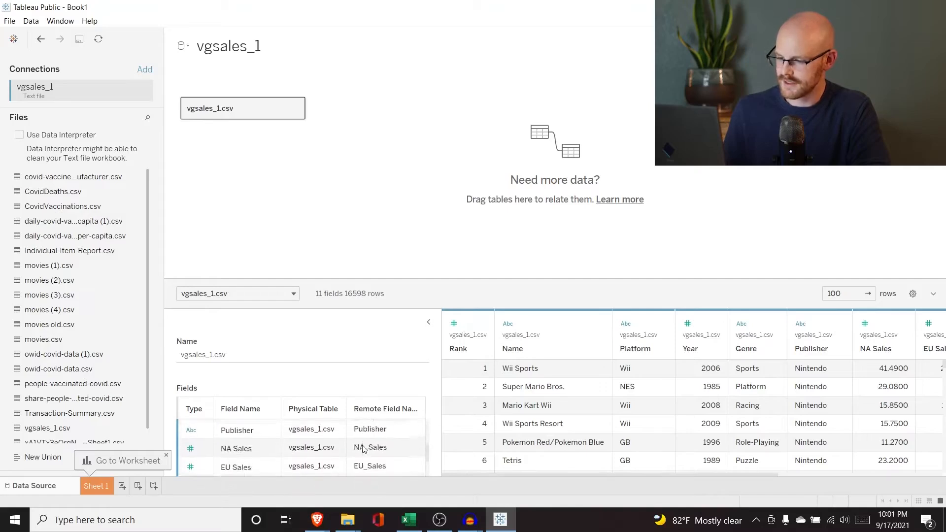
{"action": "scroll", "coordinate": [256, 456], "scroll_direction": "up", "scroll_amount": 2}
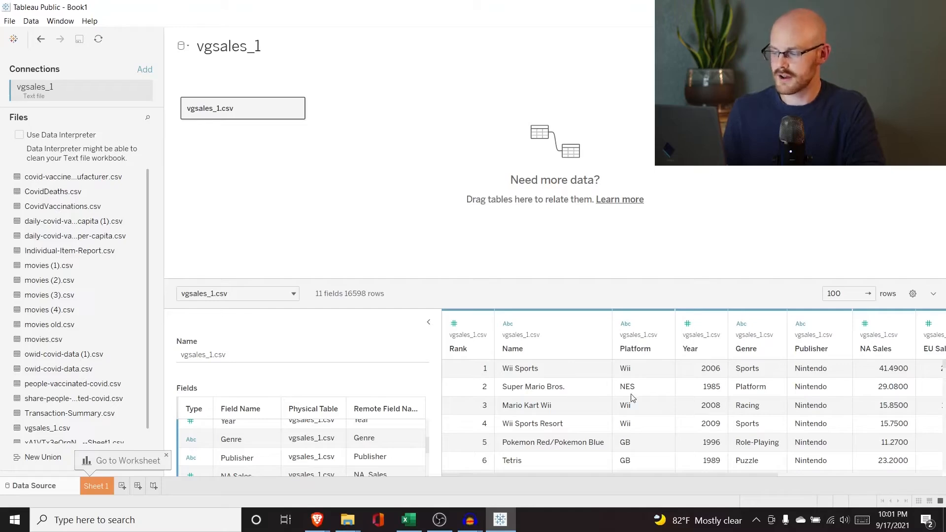
{"action": "scroll", "coordinate": [631, 394], "scroll_direction": "right", "scroll_amount": 3}
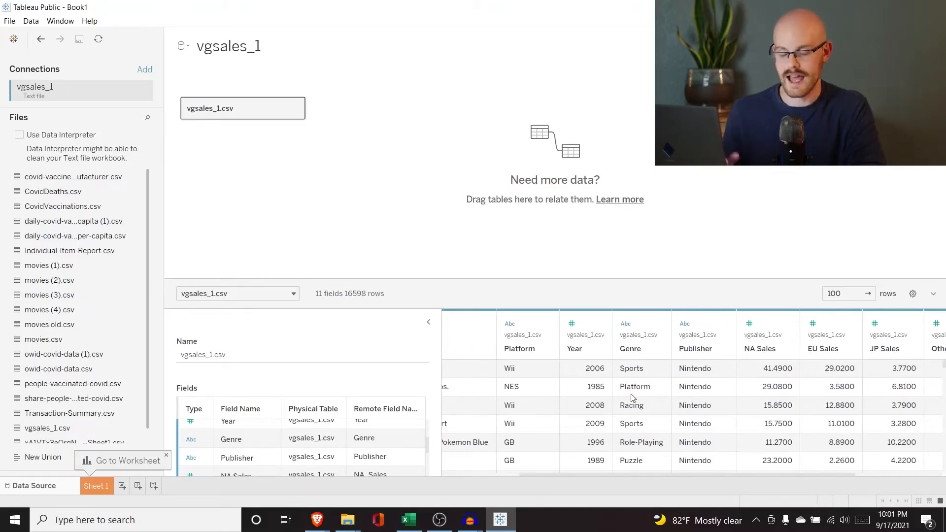
{"action": "scroll", "coordinate": [633, 398], "scroll_direction": "right", "scroll_amount": 2}
{"action": "scroll", "coordinate": [633, 398], "scroll_direction": "right", "scroll_amount": 1}
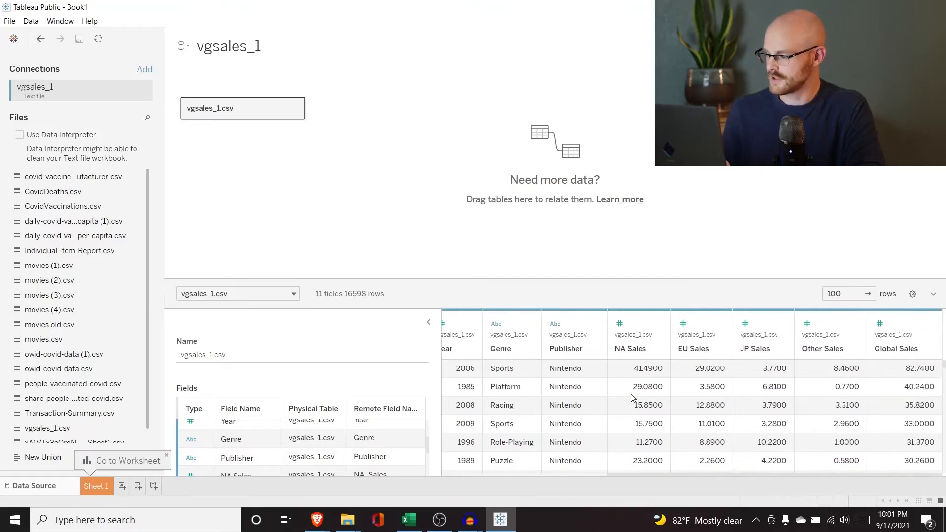
{"action": "scroll", "coordinate": [632, 398], "scroll_direction": "left", "scroll_amount": 6}
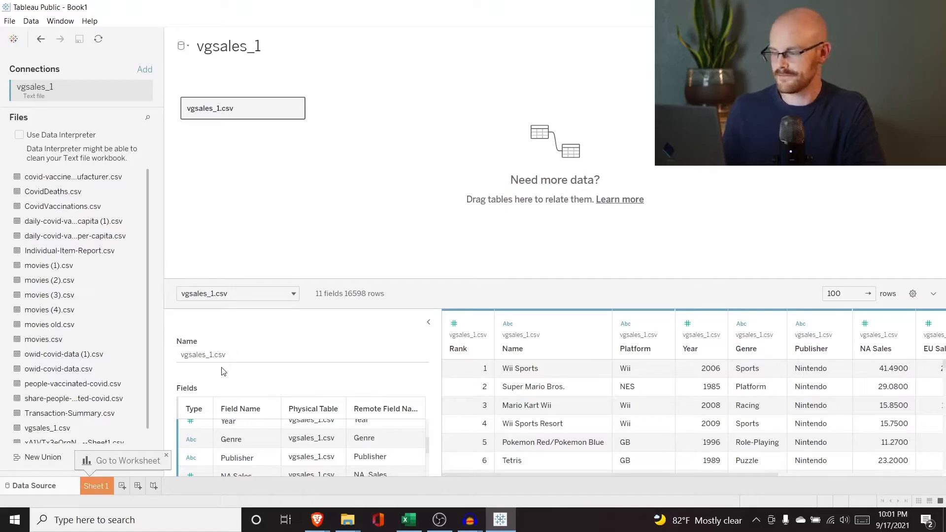
Open the Sheet 1 worksheet
{"action": "left_click", "coordinate": [93, 487]}
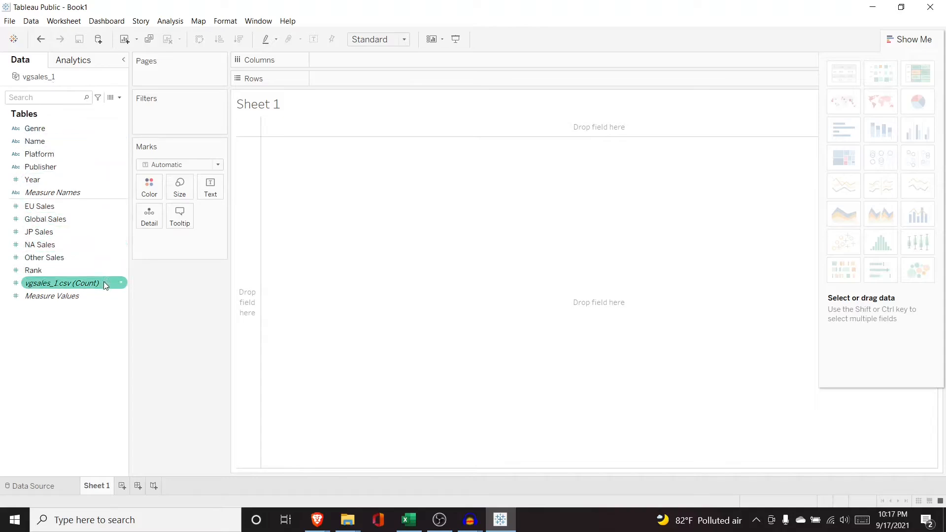
{"action": "mouse_move", "coordinate": [104, 283]}
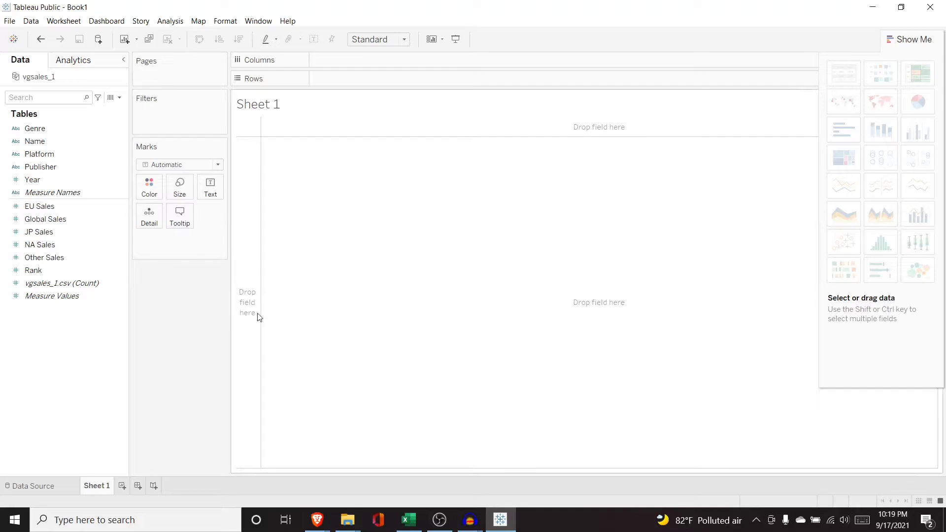
Try Global Sales as a row field and as a column field, and remove it from the view
{"action": "left_click_drag", "start_coordinate": [66, 218], "coordinate": [249, 248]}
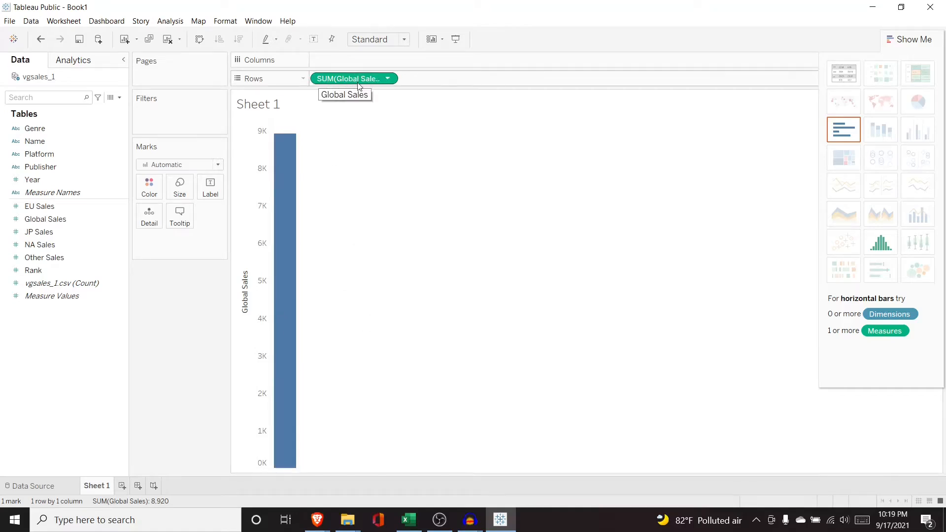
{"action": "left_click_drag", "start_coordinate": [357, 81], "coordinate": [405, 123]}
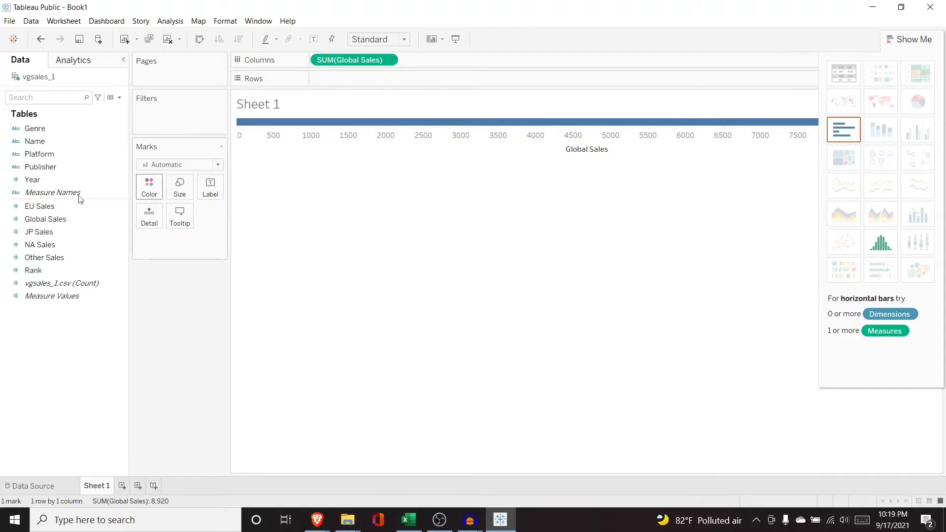
{"action": "left_click_drag", "start_coordinate": [328, 59], "coordinate": [355, 82]}
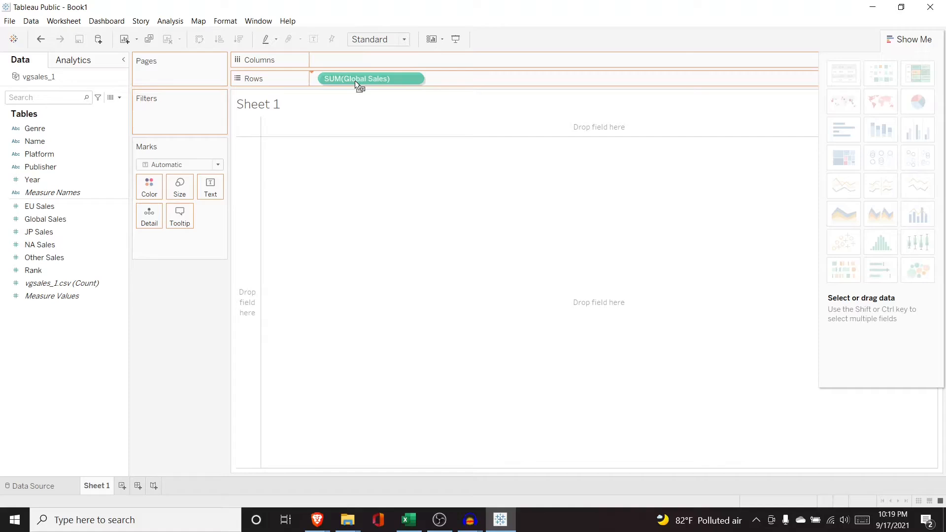
{"action": "left_click_drag", "start_coordinate": [355, 81], "coordinate": [475, 252]}
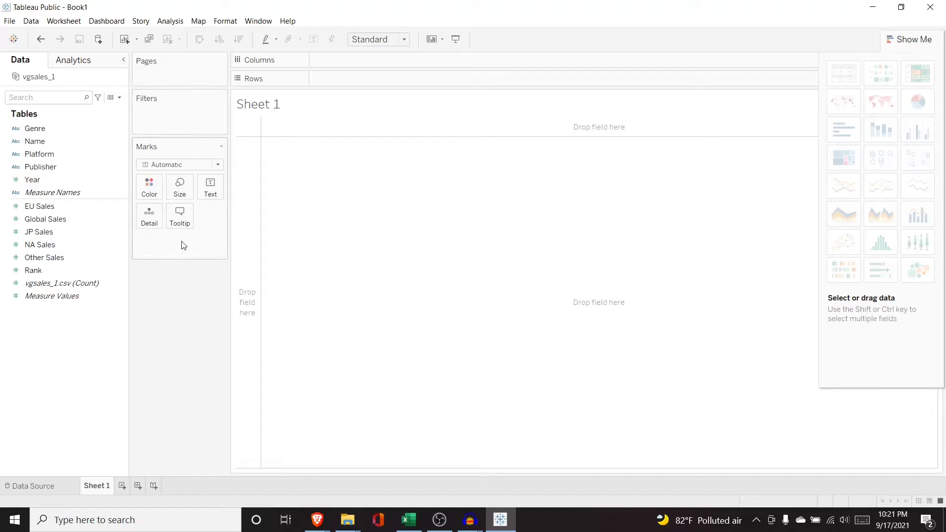
Build a line chart with Global Sales on Rows and Year on Columns
{"action": "left_click", "coordinate": [83, 220]}
{"action": "left_click_drag", "start_coordinate": [74, 218], "coordinate": [367, 79]}
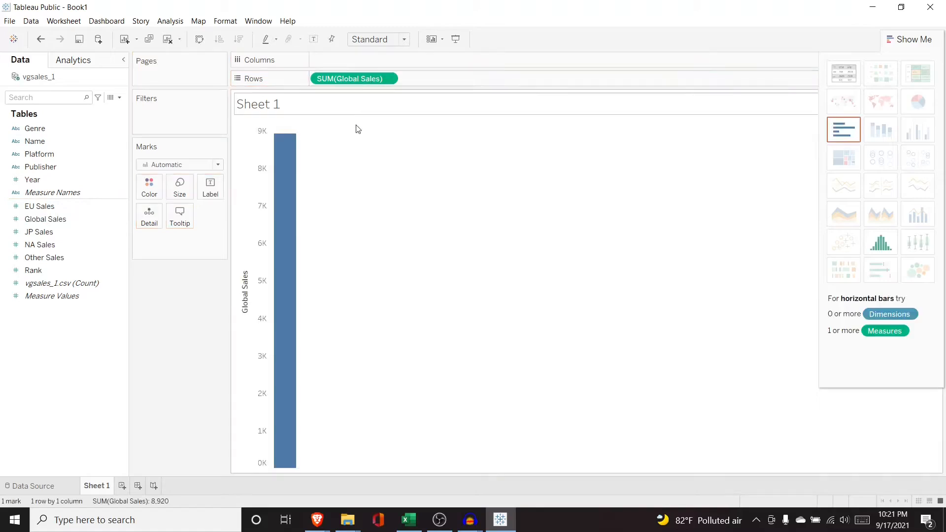
{"action": "left_click_drag", "start_coordinate": [64, 182], "coordinate": [362, 58]}
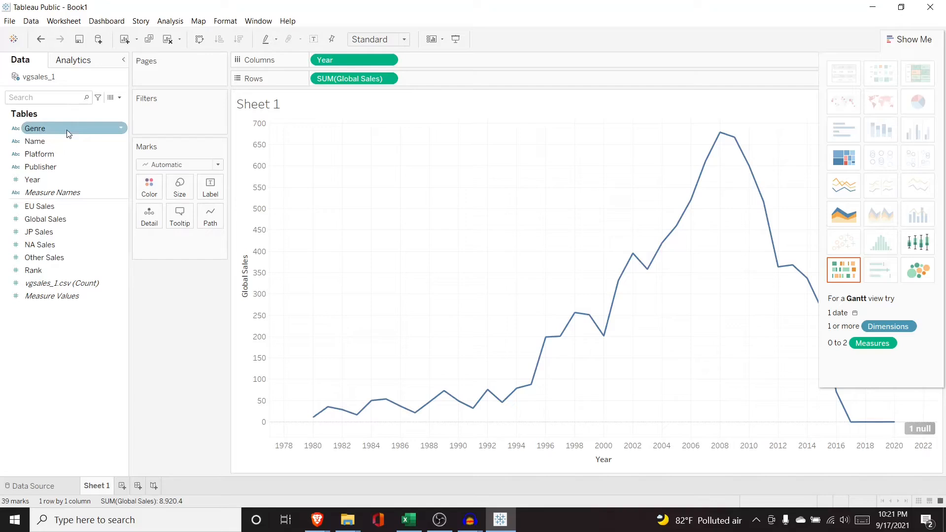
Try splitting the chart by Genre across columns and across rows, and remove Genre from the view
{"action": "left_click_drag", "start_coordinate": [66, 130], "coordinate": [318, 61]}
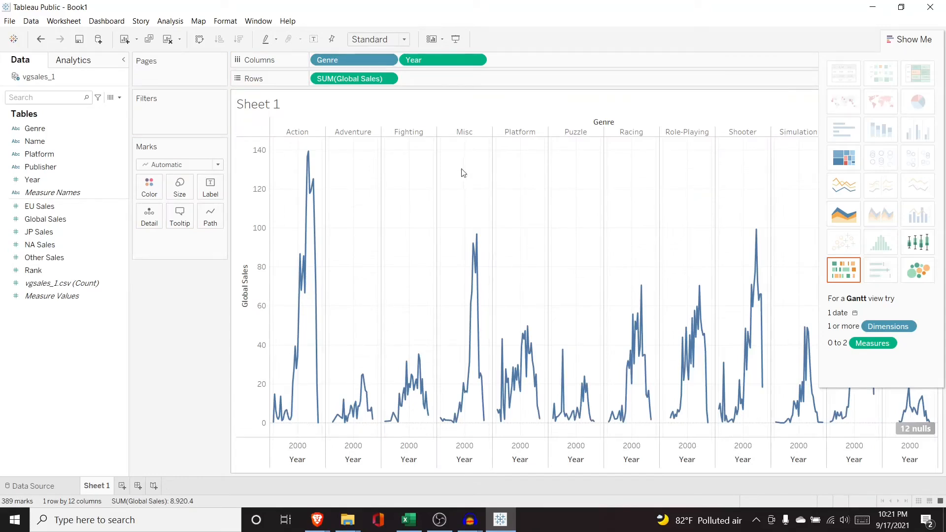
{"action": "left_click_drag", "start_coordinate": [350, 59], "coordinate": [326, 79]}
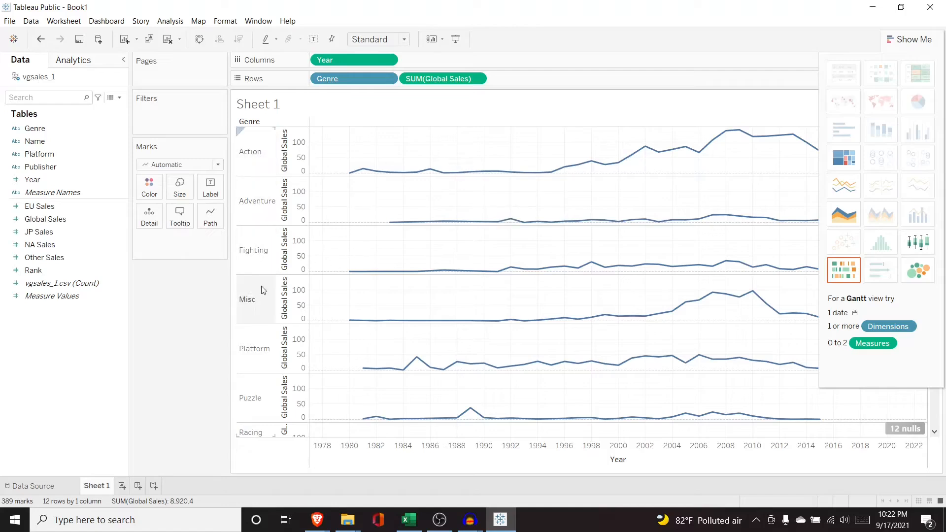
{"action": "left_click_drag", "start_coordinate": [336, 78], "coordinate": [61, 174]}
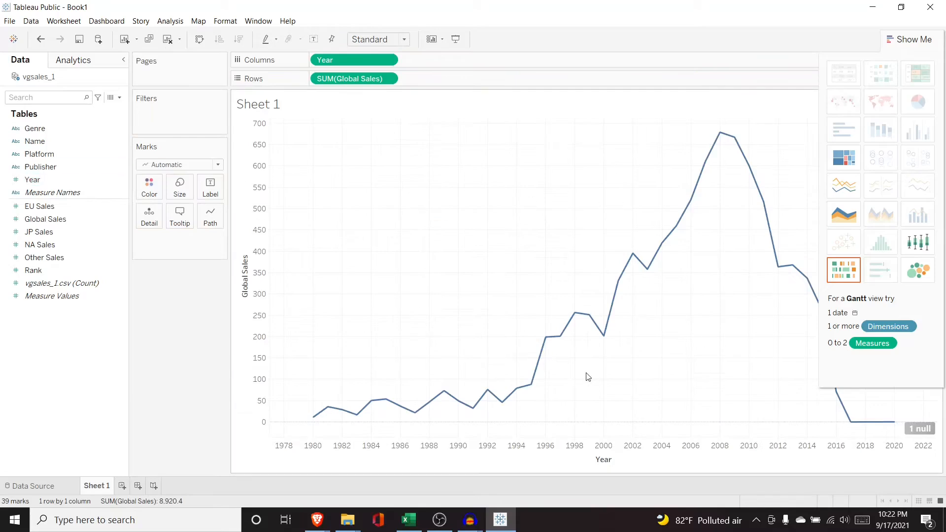
Add Genre to the marks, collapse the Show Me pane, and use Genre to color the lines
{"action": "left_click", "coordinate": [73, 129]}
{"action": "left_click_drag", "start_coordinate": [74, 133], "coordinate": [178, 248]}
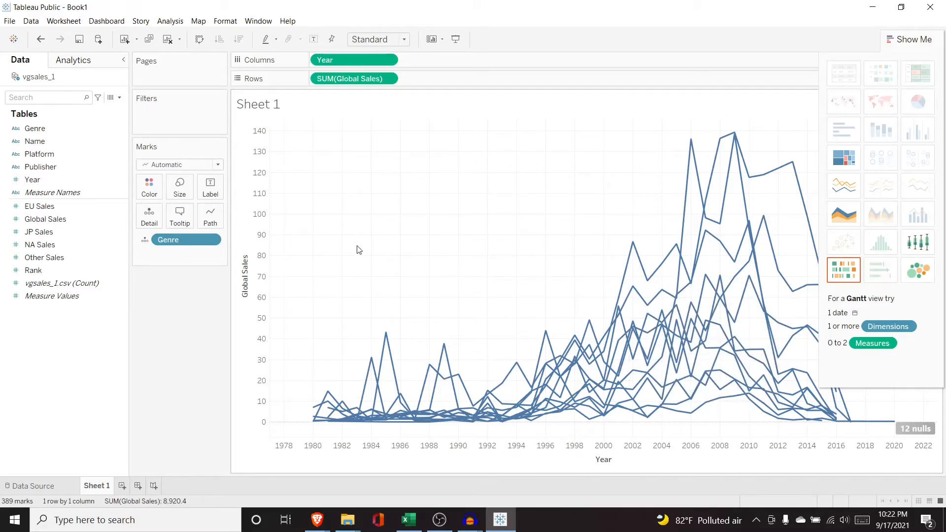
{"action": "left_click", "coordinate": [905, 44]}
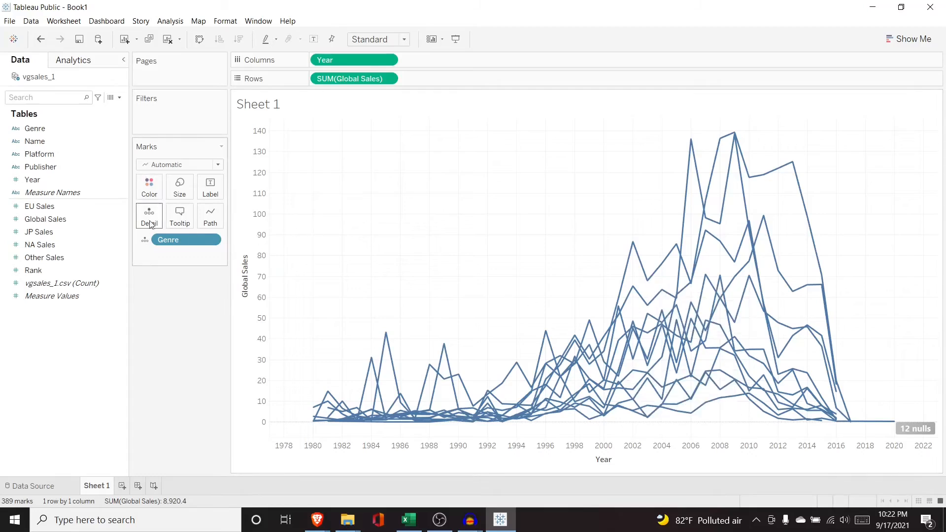
{"action": "left_click", "coordinate": [145, 239]}
{"action": "left_click", "coordinate": [147, 253]}
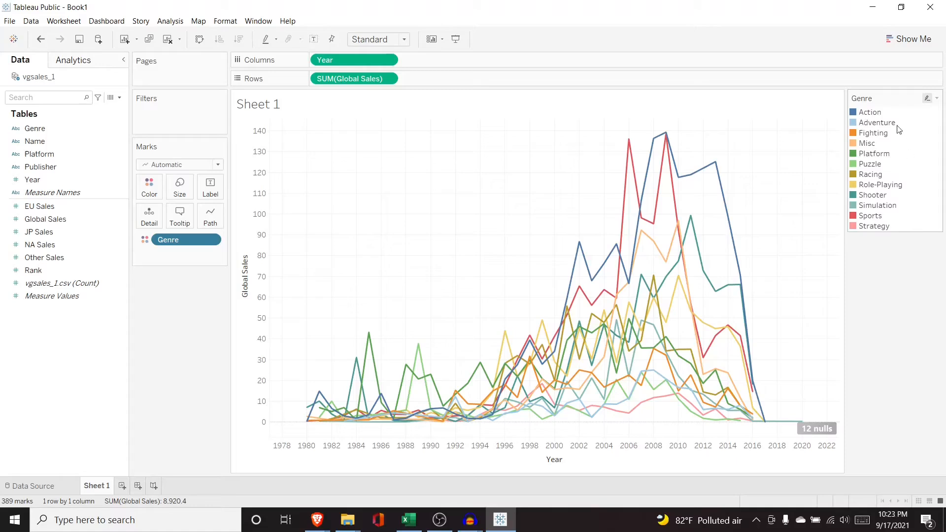
{"action": "mouse_move", "coordinate": [662, 146]}
{"action": "mouse_move", "coordinate": [629, 142]}
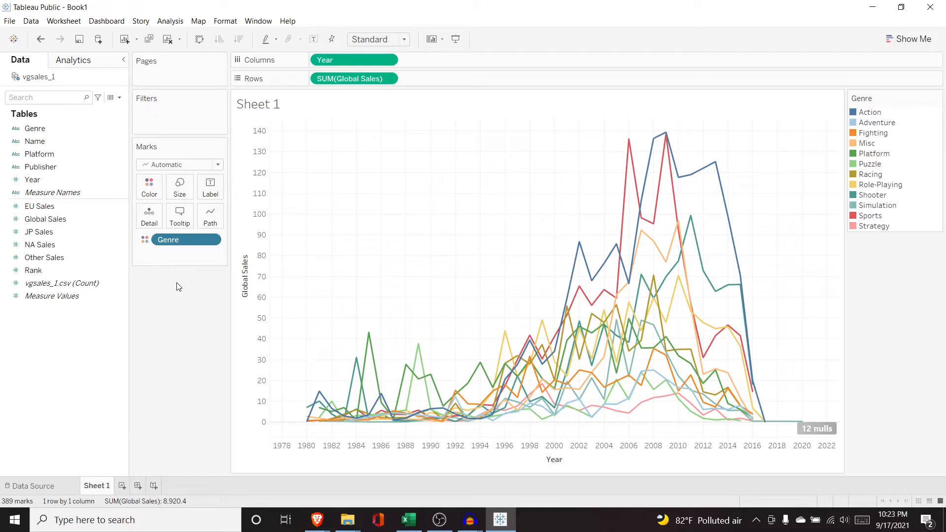
Add Genre a second time to the marks as a label and keep mark labels shown
{"action": "left_click_drag", "start_coordinate": [52, 127], "coordinate": [162, 253]}
{"action": "left_click", "coordinate": [145, 254]}
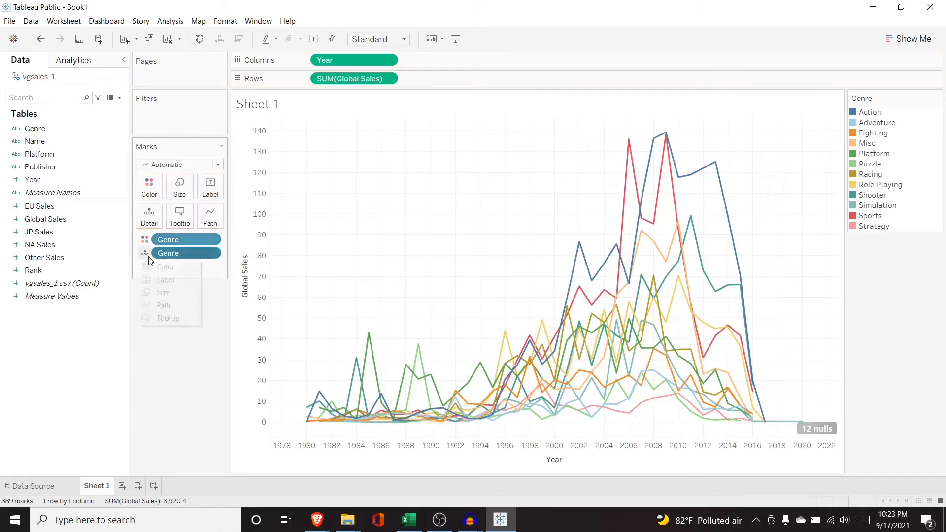
{"action": "left_click", "coordinate": [165, 280]}
{"action": "left_click", "coordinate": [210, 187]}
{"action": "left_click", "coordinate": [234, 213]}
{"action": "left_click", "coordinate": [233, 213]}
{"action": "left_click", "coordinate": [233, 214]}
{"action": "left_click", "coordinate": [233, 213]}
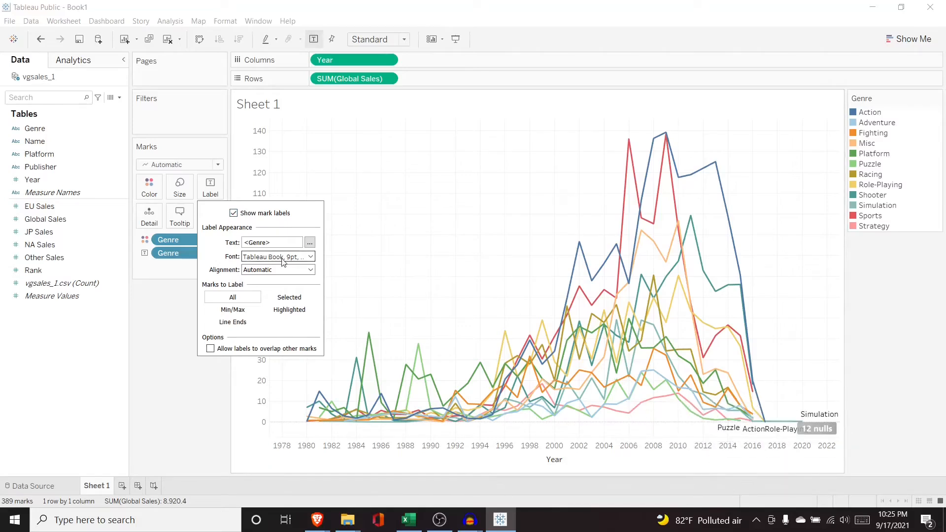
Try an orange color and bold style for the genre label font
{"action": "left_click", "coordinate": [311, 257]}
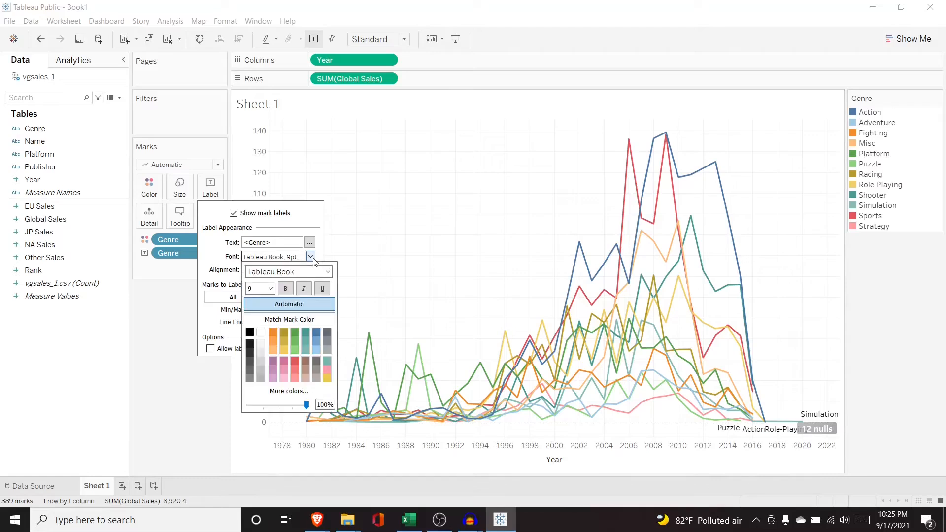
{"action": "left_click", "coordinate": [272, 333]}
{"action": "left_click", "coordinate": [285, 288]}
{"action": "left_click", "coordinate": [214, 266]}
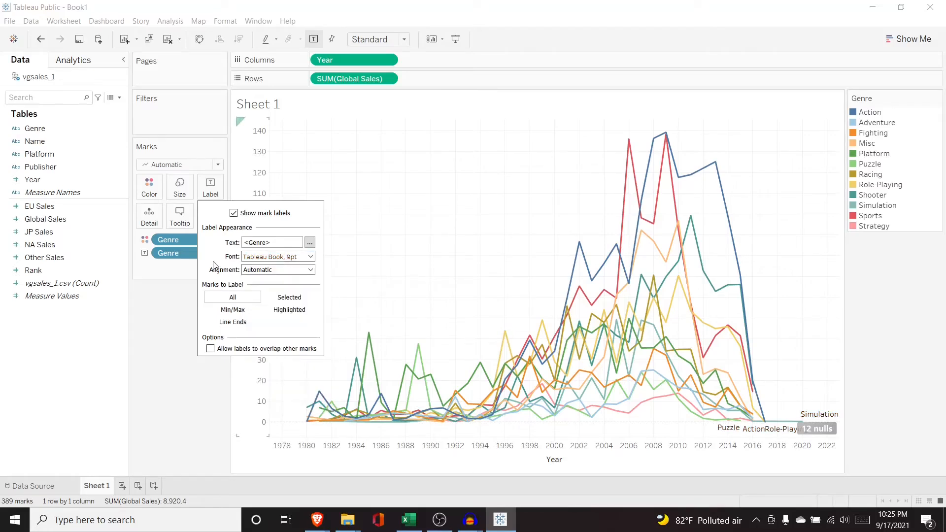
Try labelling only the Min/Max marks and only a selected group of marks, and return to labelling all marks
{"action": "left_click", "coordinate": [233, 311]}
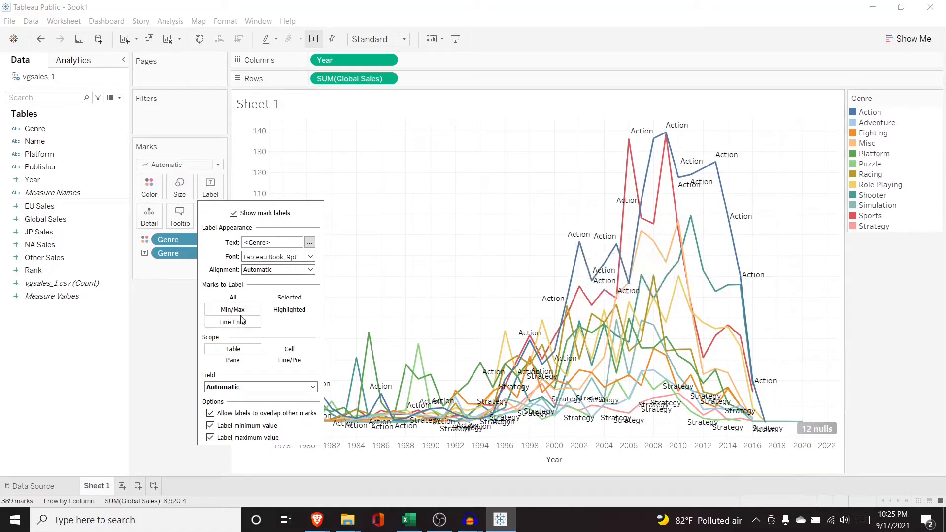
{"action": "left_click", "coordinate": [291, 298]}
{"action": "left_click_drag", "start_coordinate": [524, 127], "coordinate": [788, 304]}
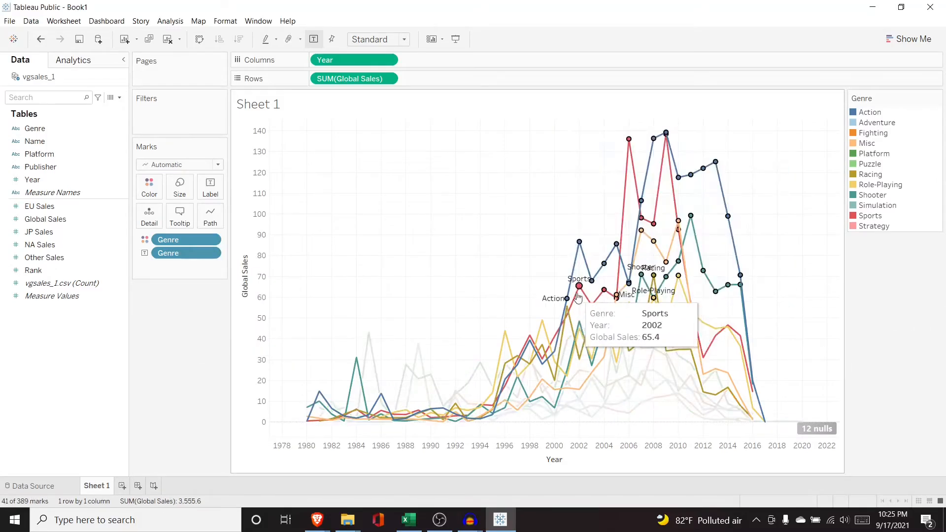
{"action": "left_click", "coordinate": [211, 189]}
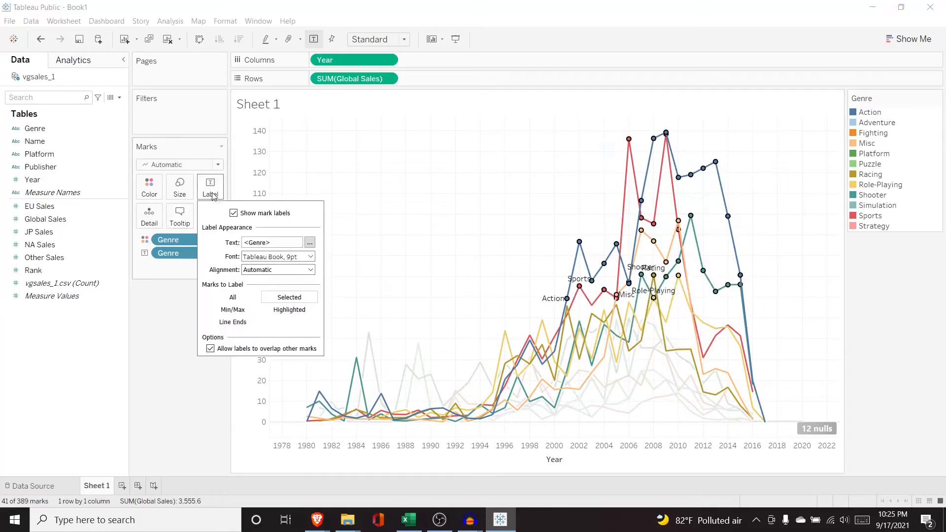
{"action": "left_click", "coordinate": [244, 299]}
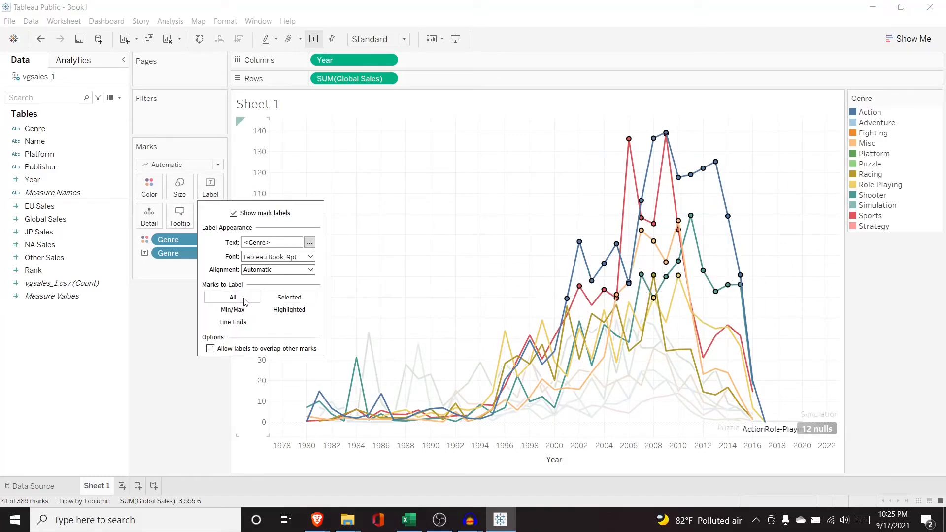
Try labelling only the line ends, switching the start-of-line and end-of-line labels off and on
{"action": "left_click", "coordinate": [162, 305]}
{"action": "left_click", "coordinate": [211, 188]}
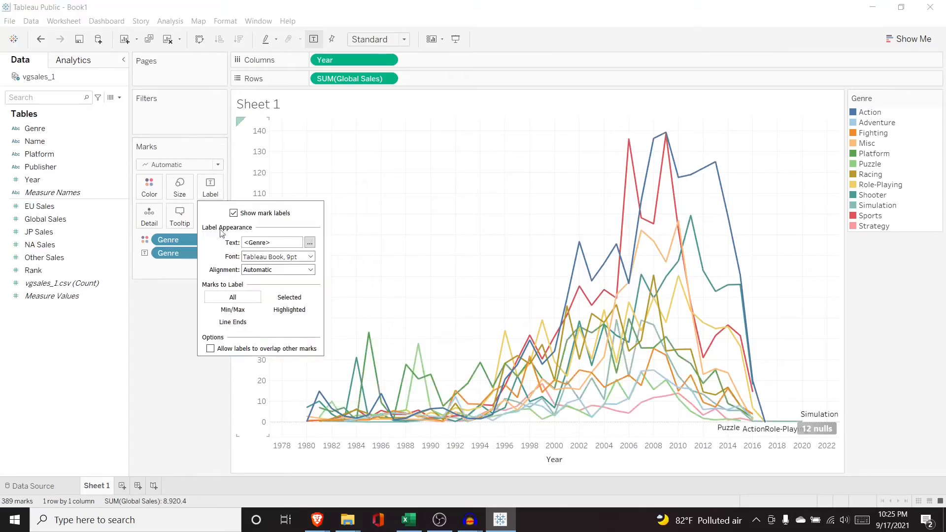
{"action": "left_click", "coordinate": [241, 323]}
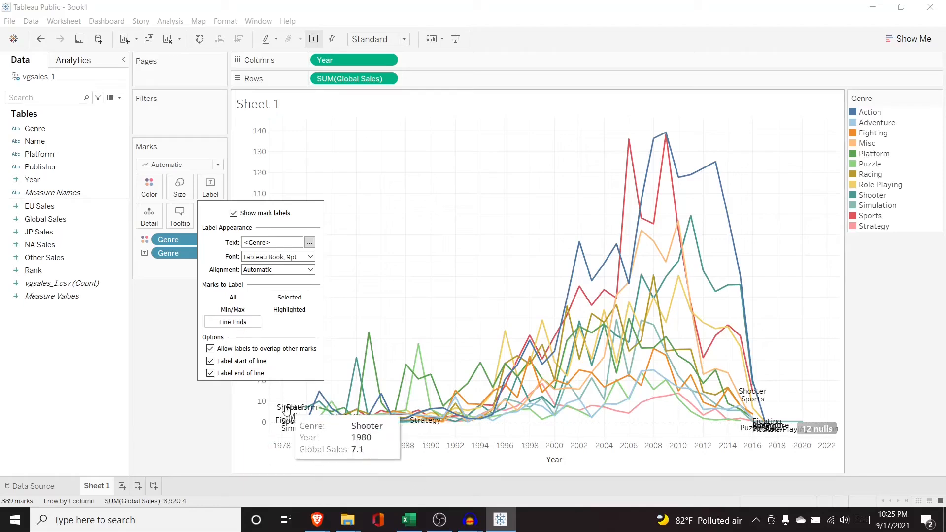
{"action": "left_click", "coordinate": [211, 362]}
{"action": "left_click", "coordinate": [210, 362]}
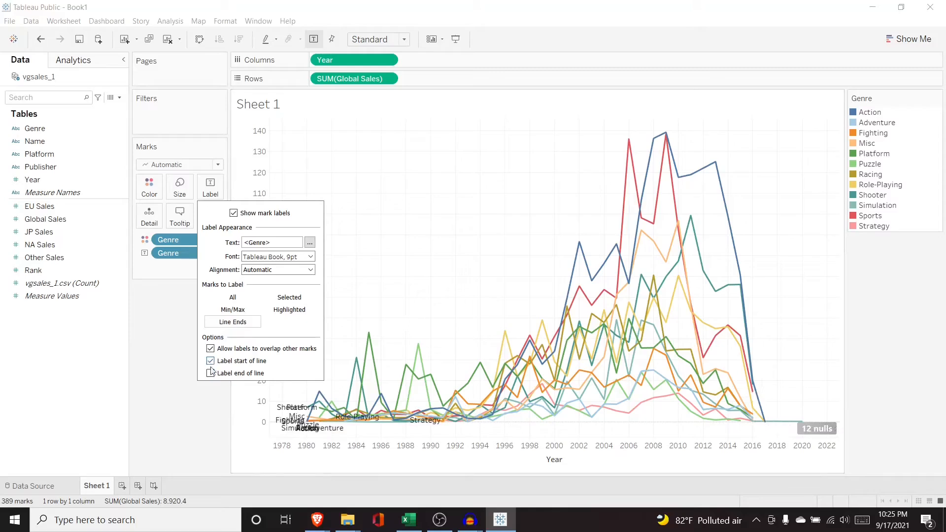
{"action": "left_click", "coordinate": [211, 373]}
{"action": "left_click", "coordinate": [211, 373]}
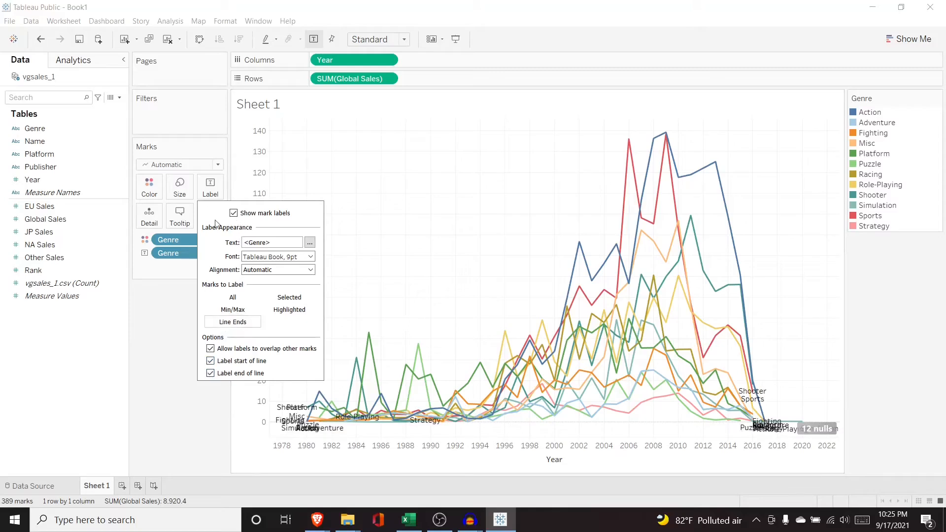
{"action": "left_click", "coordinate": [181, 266]}
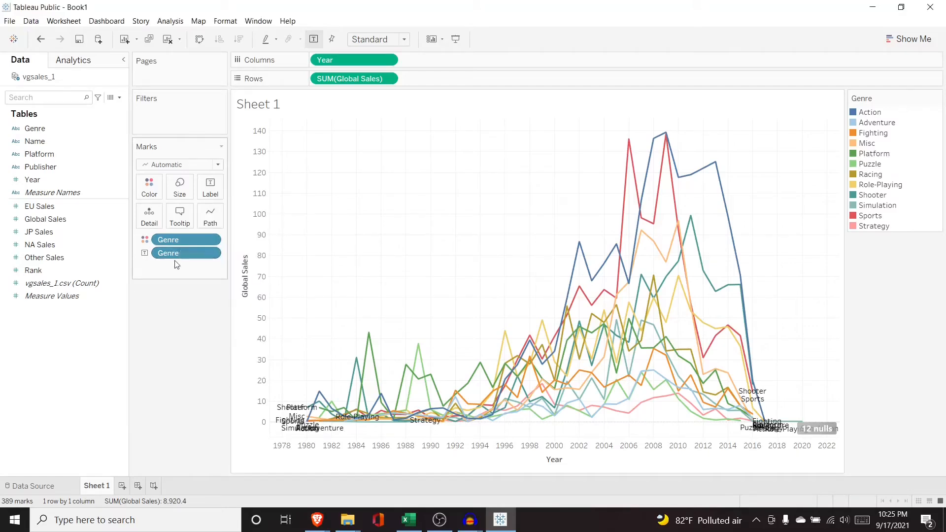
Remove the Genre label from the marks and label the lines with the sum of Global Sales instead
{"action": "left_click_drag", "start_coordinate": [176, 254], "coordinate": [78, 165]}
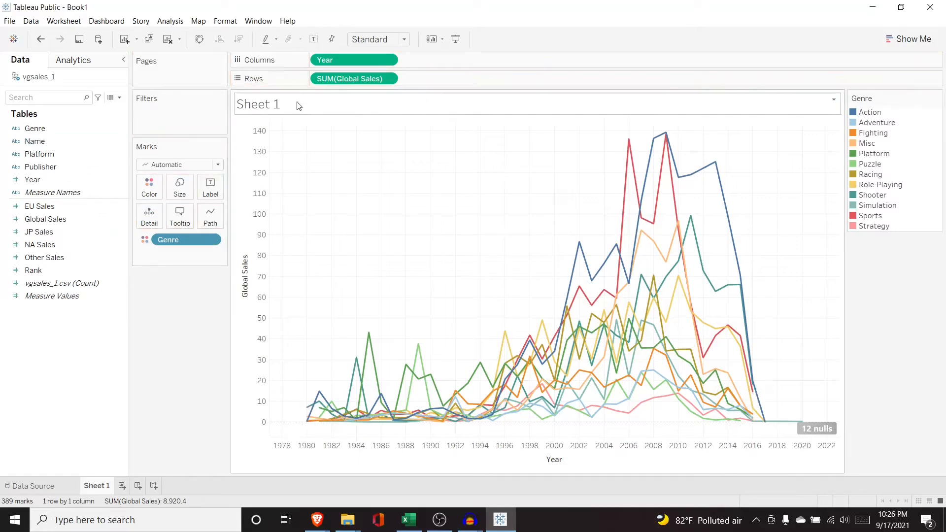
{"action": "left_click_drag", "start_coordinate": [79, 220], "coordinate": [193, 258]}
{"action": "left_click", "coordinate": [144, 253]}
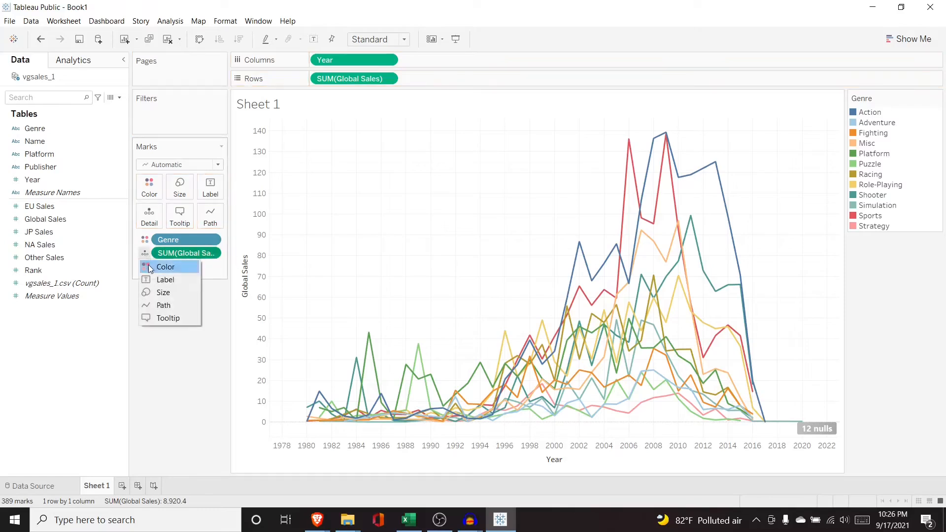
{"action": "left_click", "coordinate": [164, 282]}
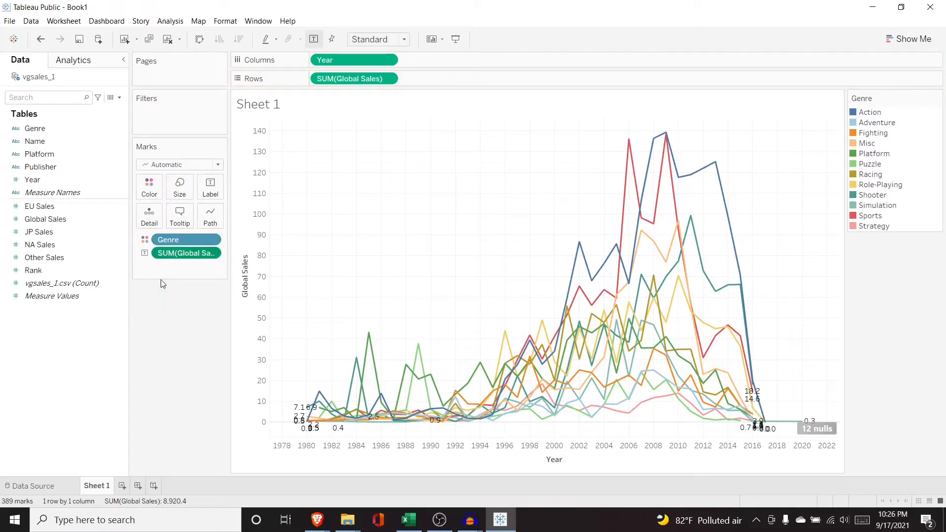
Limit the sales labels to Min/Max marks with the scope set to Line/Pie
{"action": "left_click", "coordinate": [210, 189]}
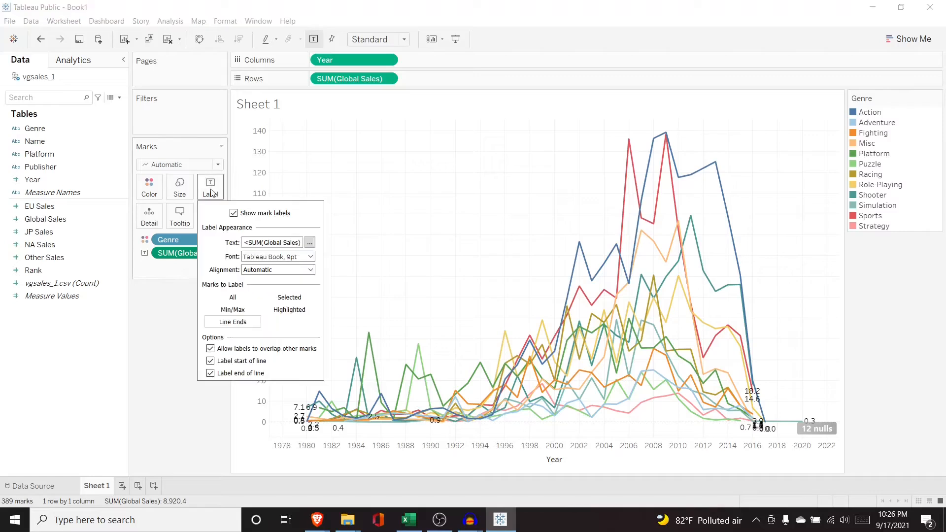
{"action": "left_click", "coordinate": [242, 311]}
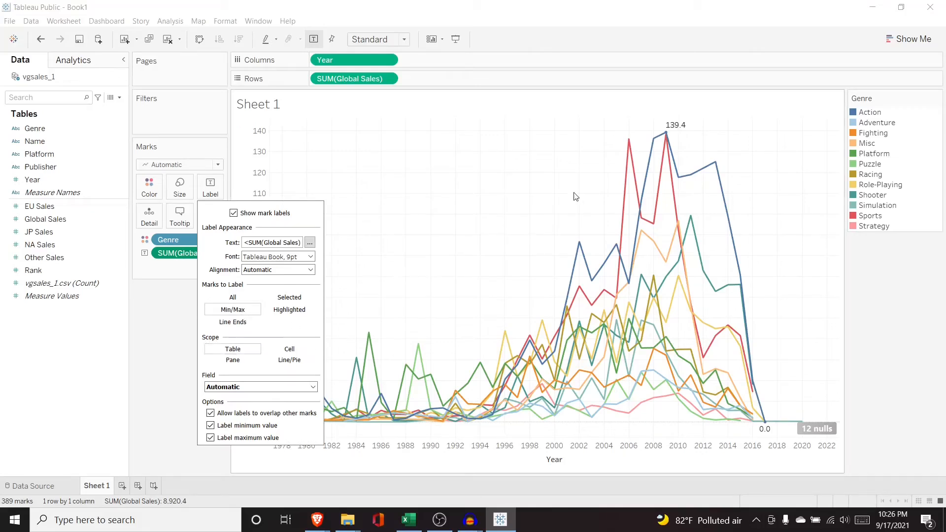
{"action": "mouse_move", "coordinate": [767, 430]}
{"action": "left_click", "coordinate": [289, 361]}
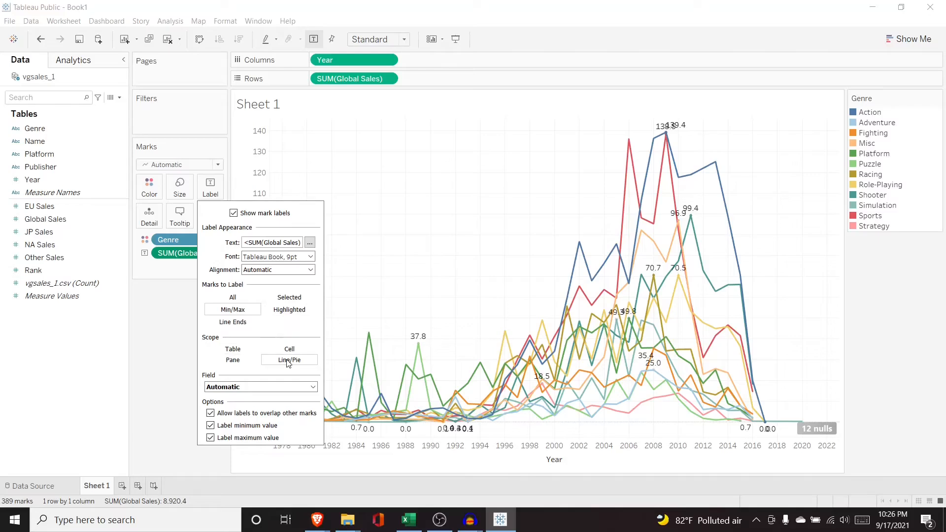
{"action": "left_click", "coordinate": [172, 346]}
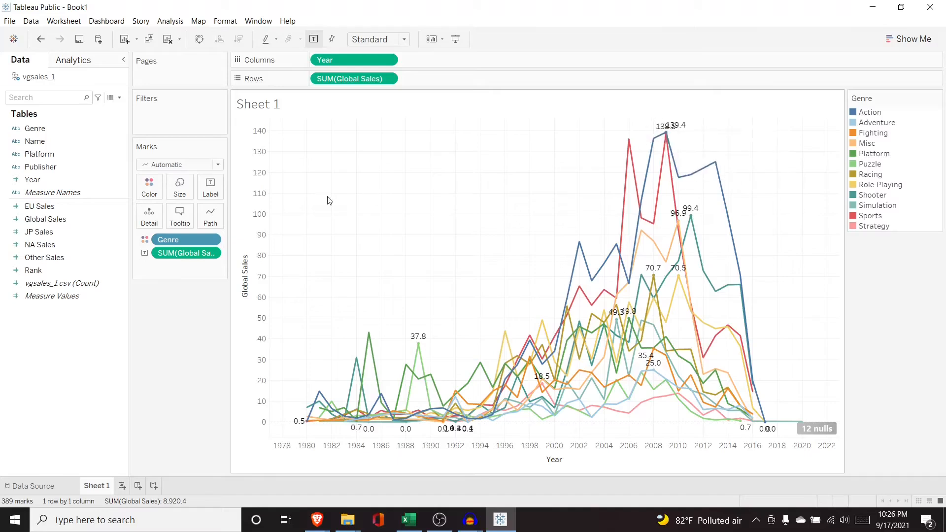
Turn off the minimum value labels so only each line's maximum value is labelled
{"action": "left_click", "coordinate": [212, 195]}
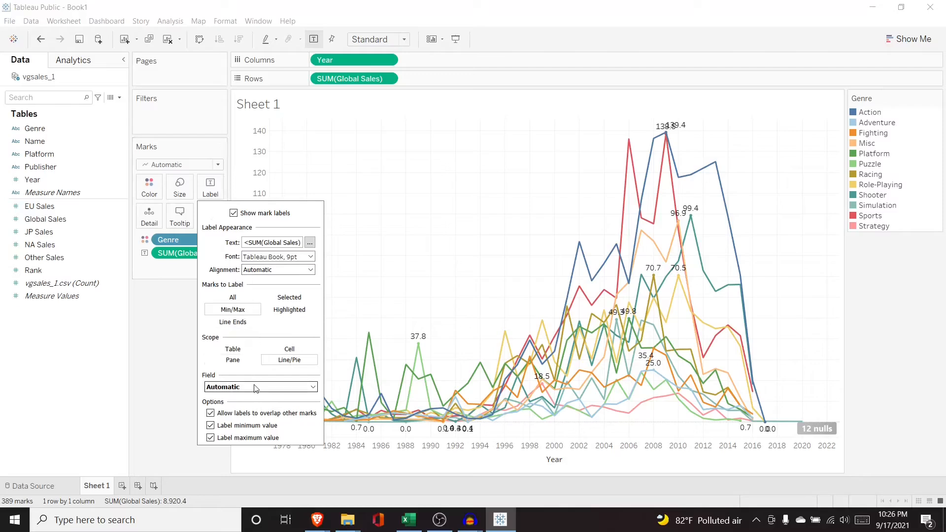
{"action": "left_click", "coordinate": [211, 425]}
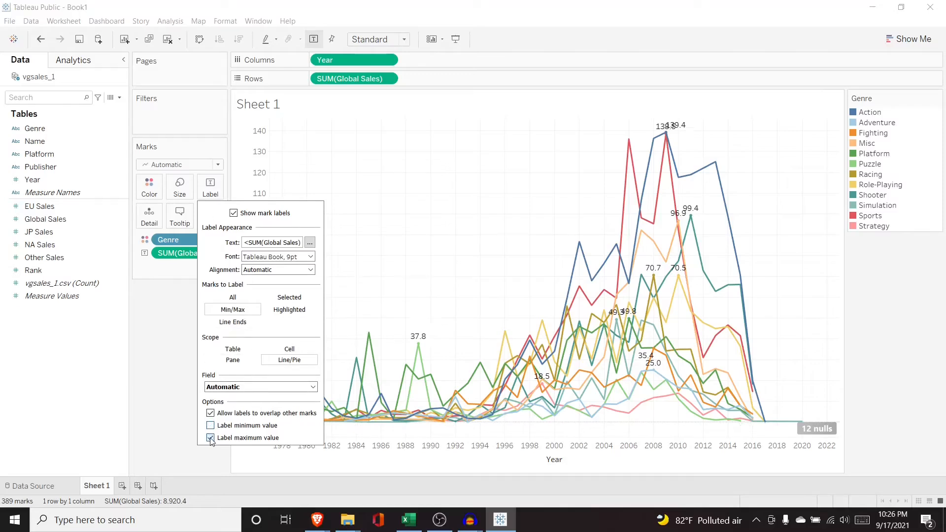
{"action": "left_click", "coordinate": [211, 438]}
{"action": "left_click", "coordinate": [210, 426]}
{"action": "left_click", "coordinate": [211, 437]}
{"action": "left_click", "coordinate": [211, 425]}
{"action": "left_click", "coordinate": [178, 344]}
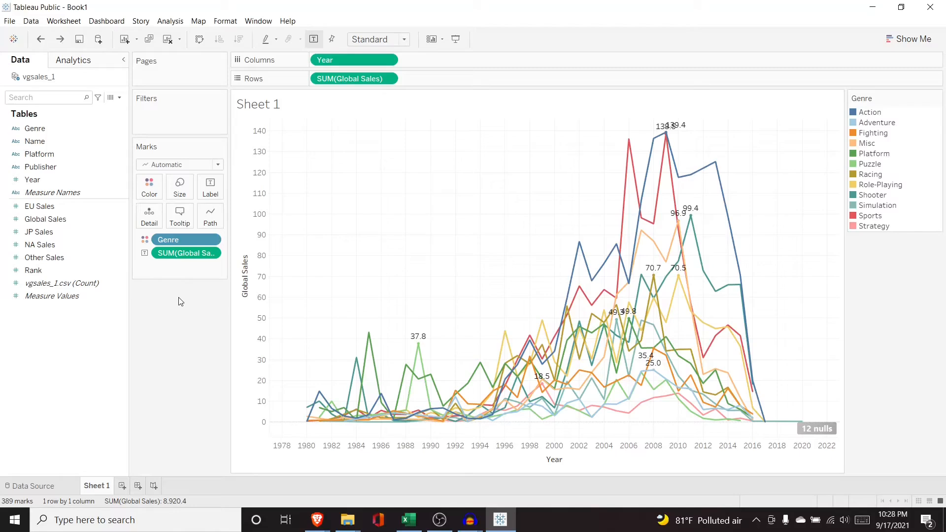
Try adding Year as a second mark label, and remove it from the marks
{"action": "mouse_move", "coordinate": [400, 413]}
{"action": "left_click_drag", "start_coordinate": [32, 179], "coordinate": [193, 265]}
{"action": "left_click", "coordinate": [147, 268]}
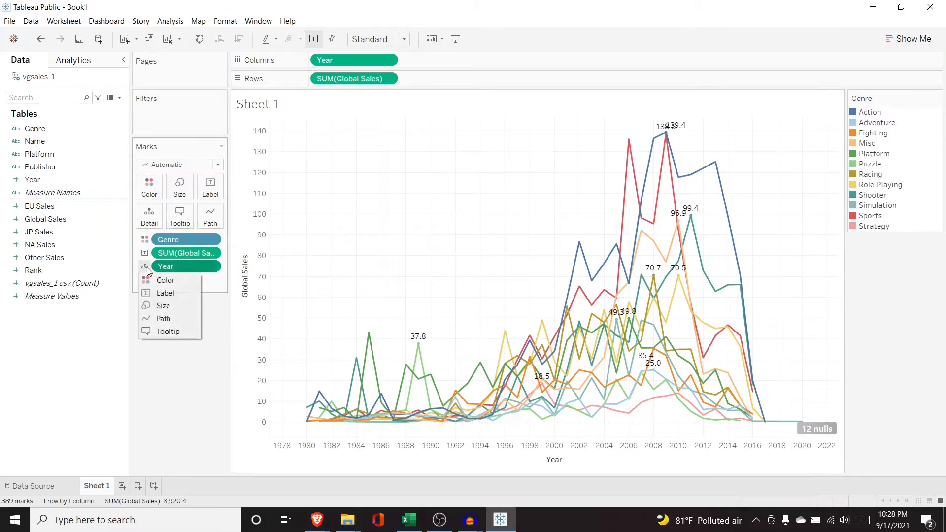
{"action": "left_click", "coordinate": [162, 292]}
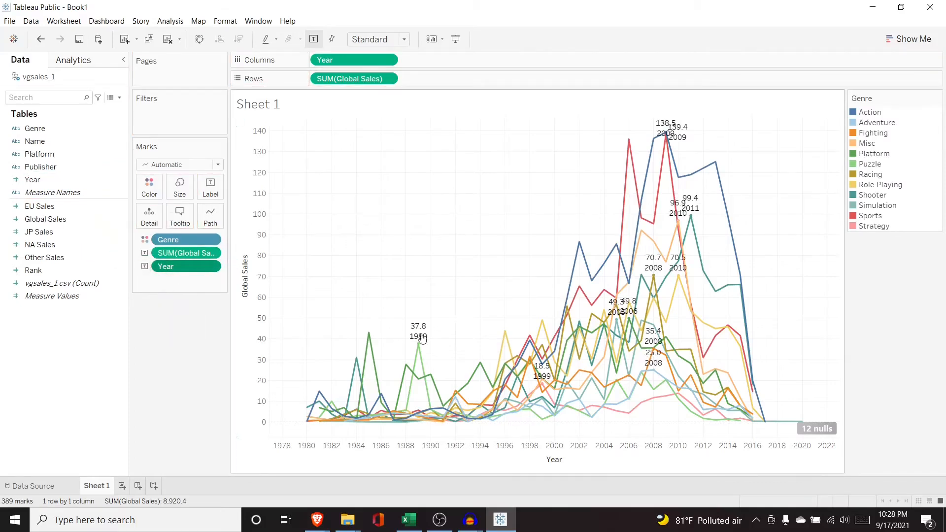
{"action": "mouse_move", "coordinate": [419, 350]}
{"action": "left_click_drag", "start_coordinate": [184, 267], "coordinate": [72, 180]}
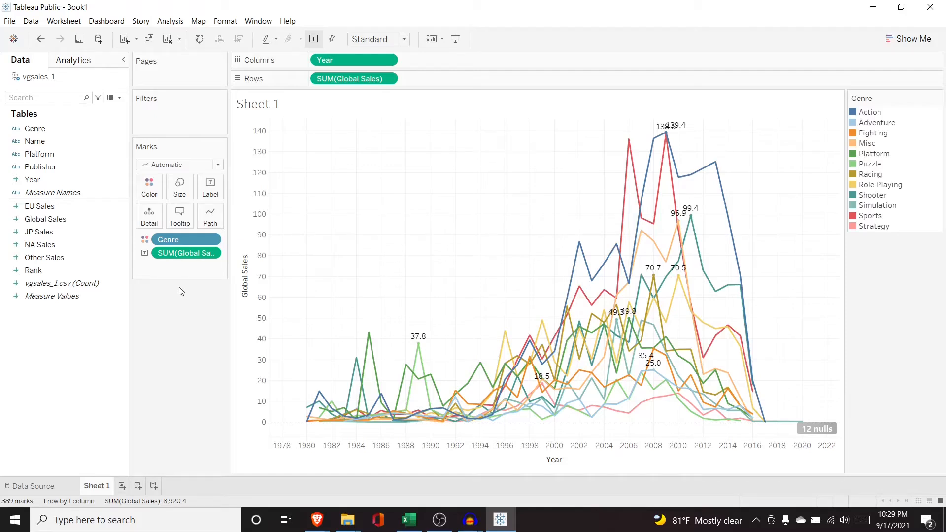
Add a Platform filter with all platforms selected and show its checklist beside the chart
{"action": "left_click_drag", "start_coordinate": [60, 156], "coordinate": [164, 113]}
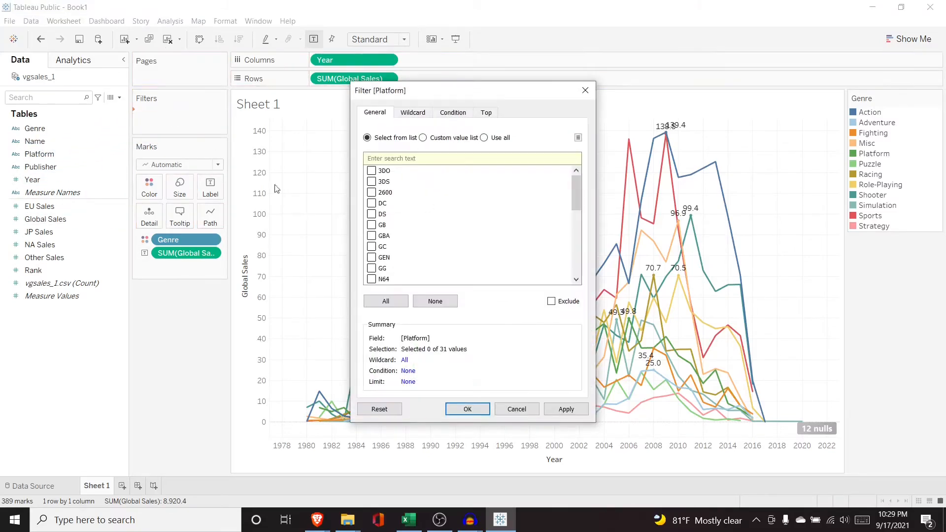
{"action": "mouse_move", "coordinate": [575, 185]}
{"action": "left_mouse_down"}
{"action": "mouse_move", "coordinate": [578, 252]}
{"action": "mouse_move", "coordinate": [576, 170]}
{"action": "left_mouse_up"}
{"action": "left_click", "coordinate": [385, 302]}
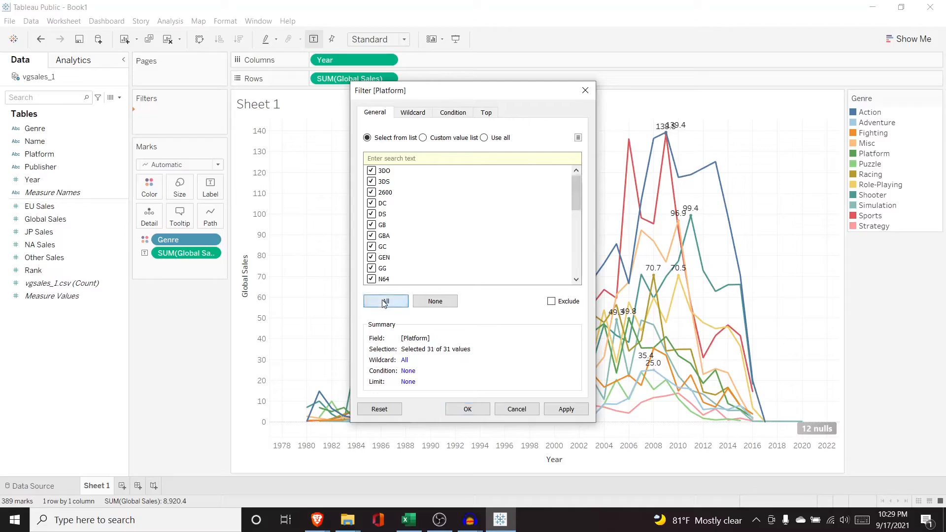
{"action": "left_click", "coordinate": [555, 411]}
{"action": "left_click", "coordinate": [467, 410]}
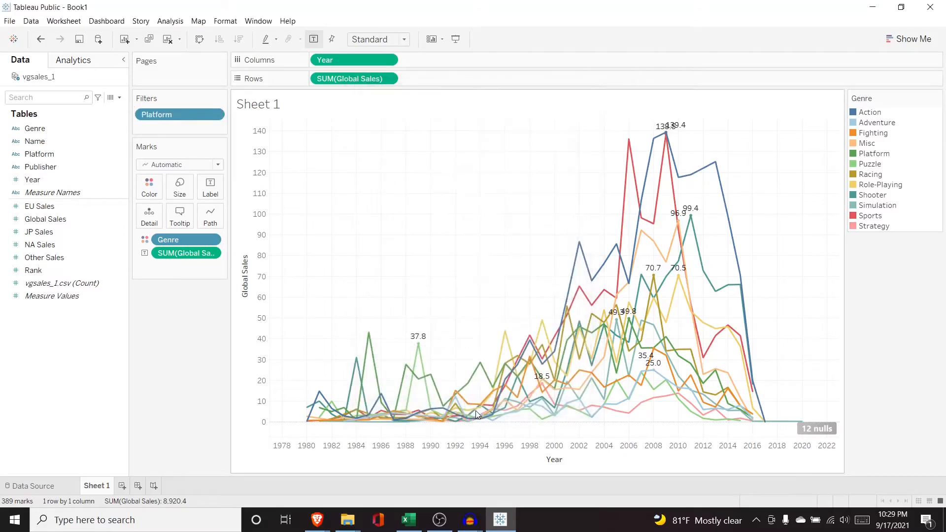
{"action": "left_click", "coordinate": [215, 117]}
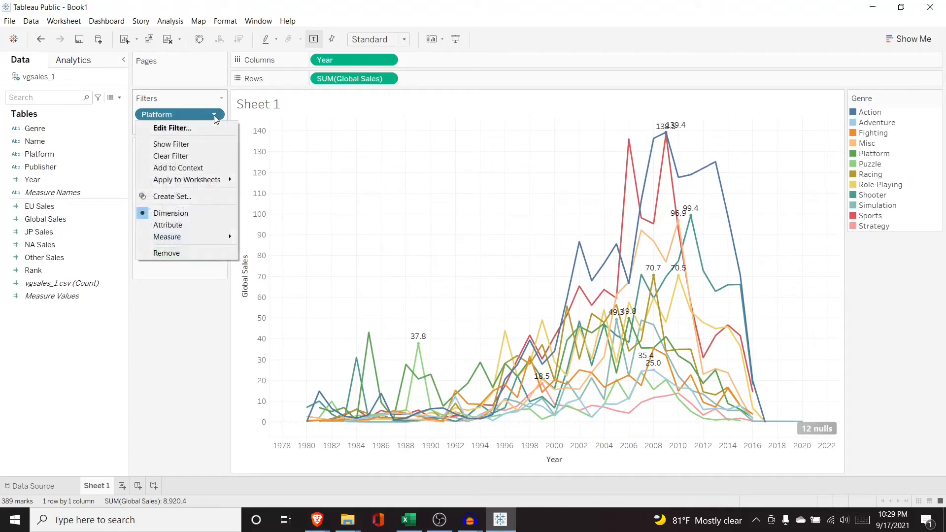
{"action": "left_click", "coordinate": [199, 143]}
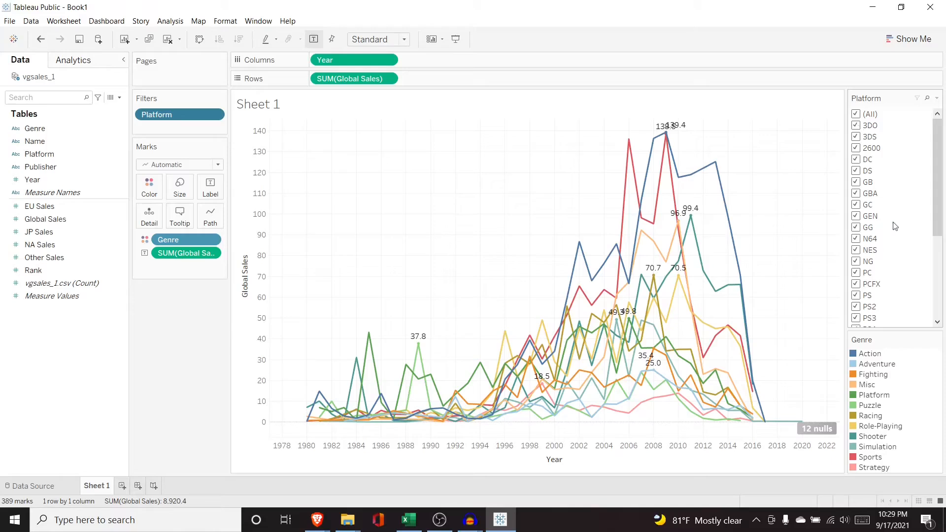
Try excluding PS, PS2, PS3 and PS4 in the Platform filter, and clear the filter
{"action": "left_click_drag", "start_coordinate": [936, 208], "coordinate": [936, 264]}
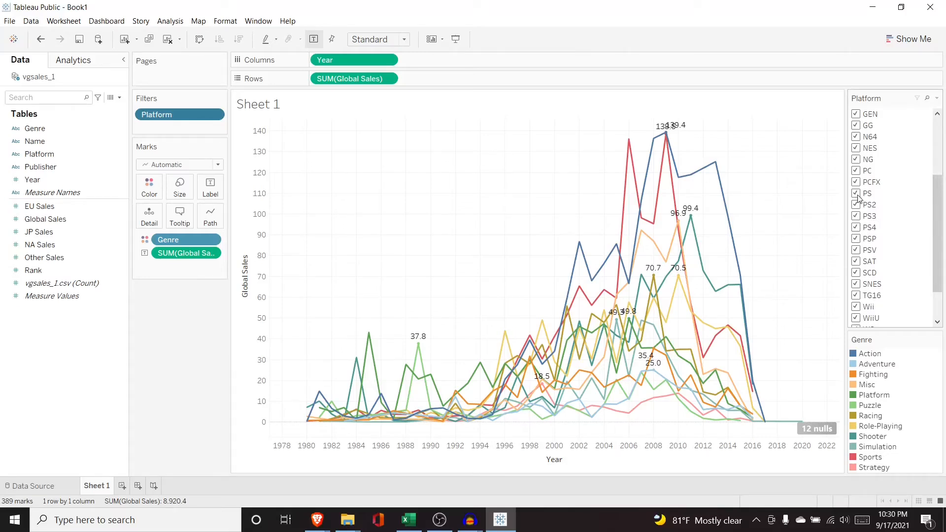
{"action": "left_click", "coordinate": [856, 193]}
{"action": "left_click", "coordinate": [856, 204]}
{"action": "left_click", "coordinate": [857, 217]}
{"action": "left_click", "coordinate": [857, 227]}
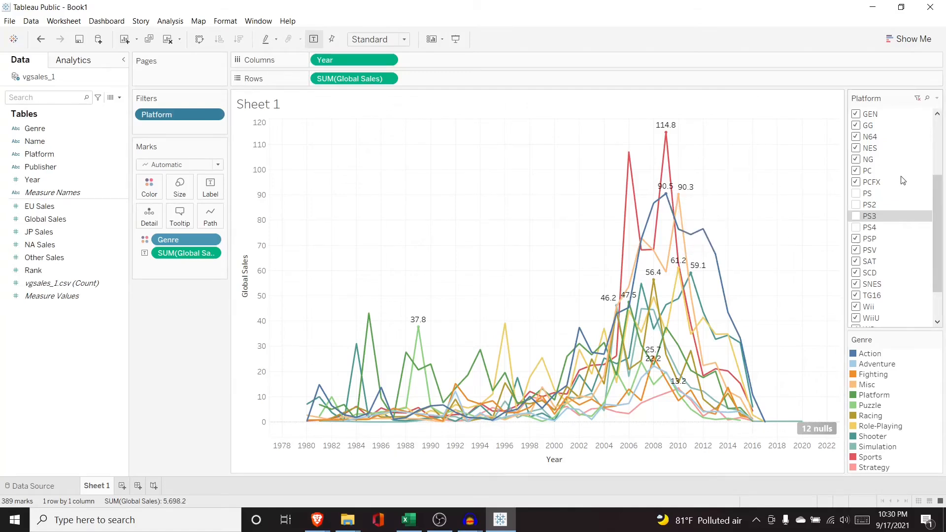
{"action": "left_click", "coordinate": [918, 100]}
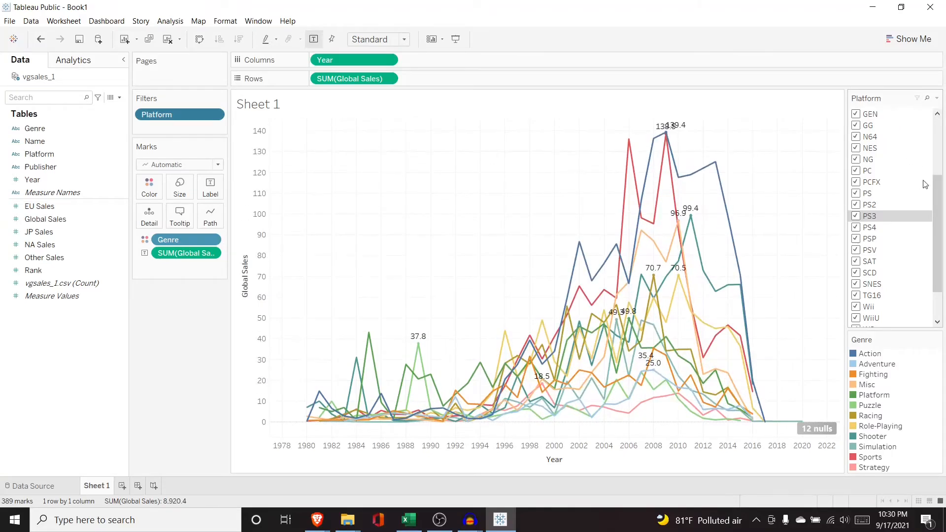
Restrict the Platform filter to PS4, PS3, PS2 and PS only, and hide the filter checklist
{"action": "left_click_drag", "start_coordinate": [937, 188], "coordinate": [938, 132]}
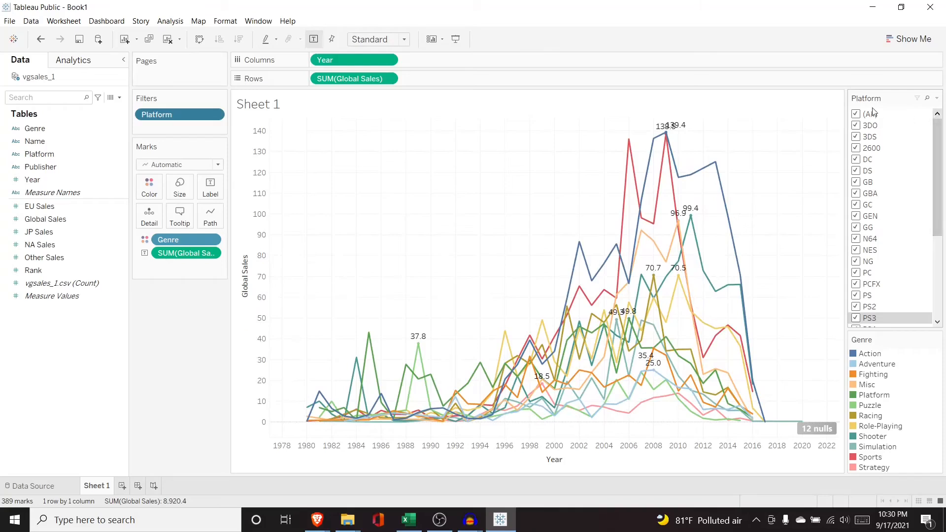
{"action": "left_click", "coordinate": [857, 115]}
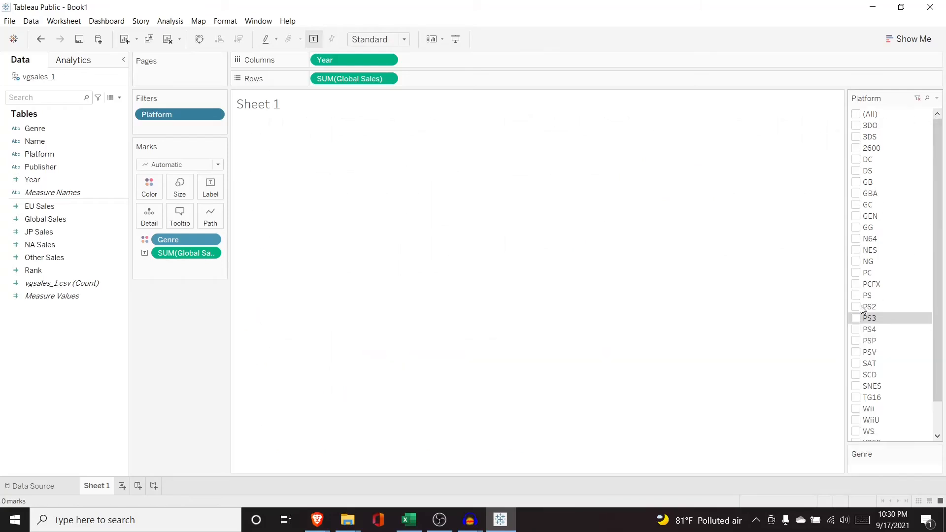
{"action": "left_click", "coordinate": [859, 329]}
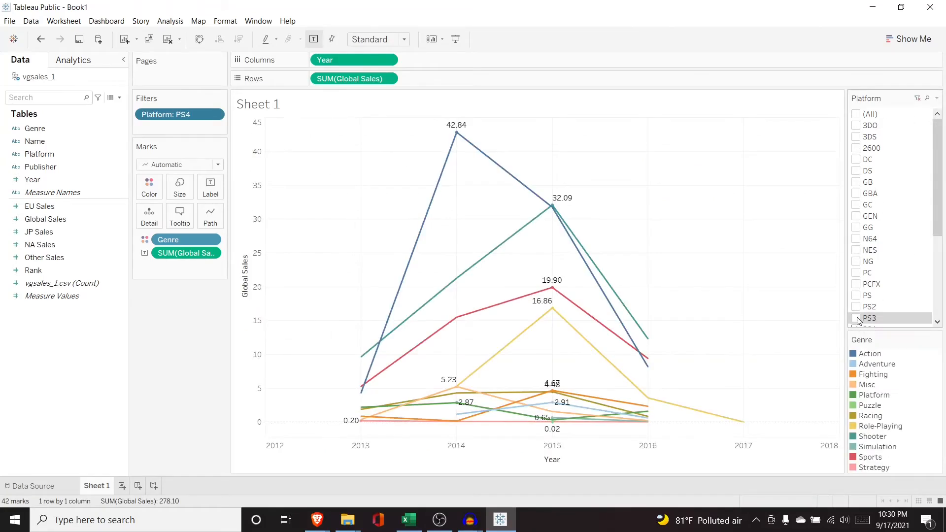
{"action": "left_click", "coordinate": [857, 318]}
{"action": "left_click", "coordinate": [857, 307]}
{"action": "left_click", "coordinate": [856, 295]}
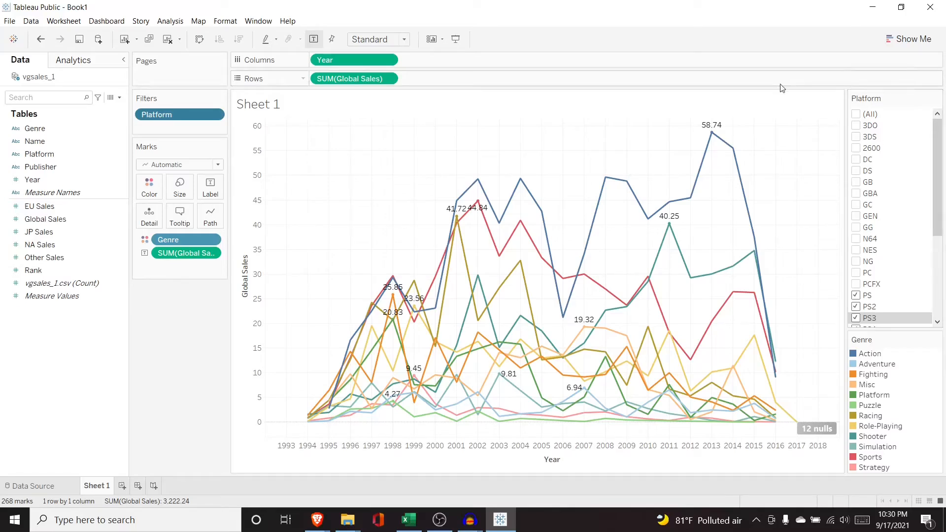
{"action": "left_click", "coordinate": [215, 114]}
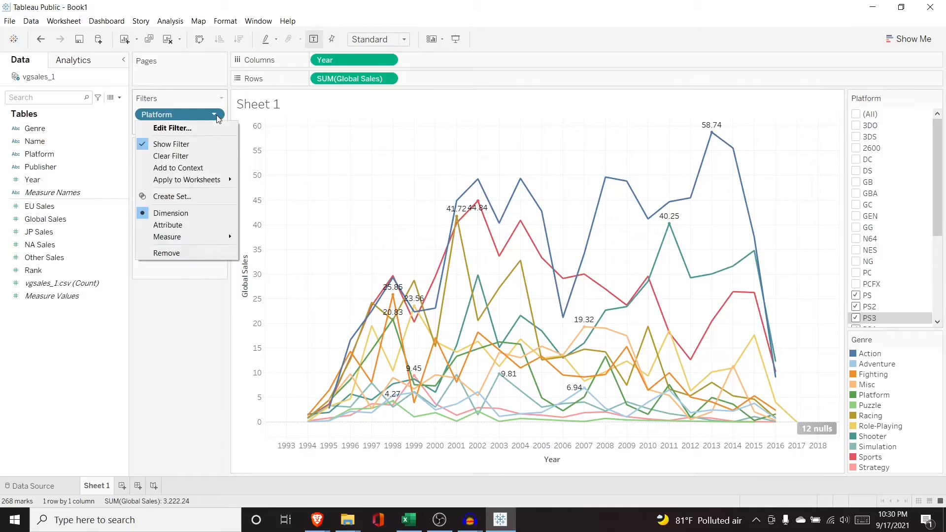
{"action": "left_click", "coordinate": [204, 142]}
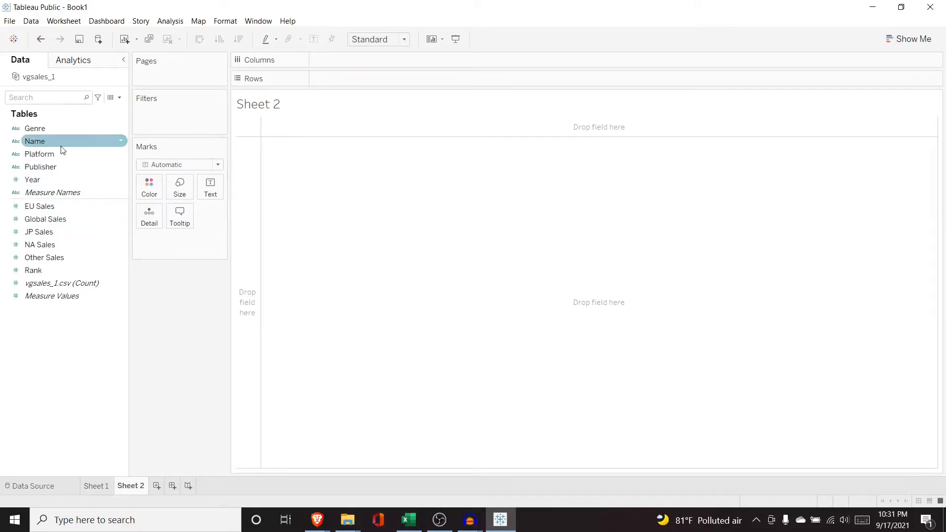
On Sheet 2, build a bar chart of Global Sales by Genre, sorted in descending order
{"action": "left_click_drag", "start_coordinate": [62, 132], "coordinate": [335, 64]}
{"action": "left_click_drag", "start_coordinate": [65, 219], "coordinate": [370, 84]}
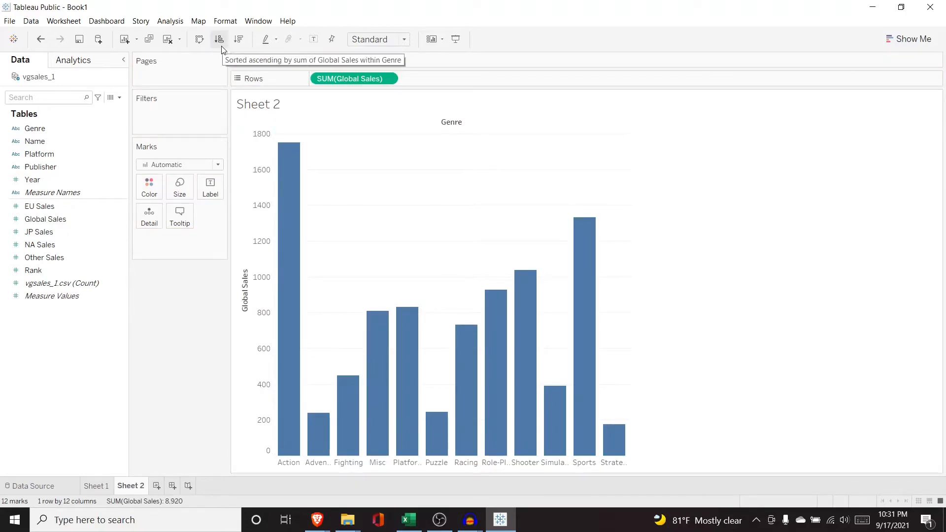
{"action": "left_click", "coordinate": [239, 43]}
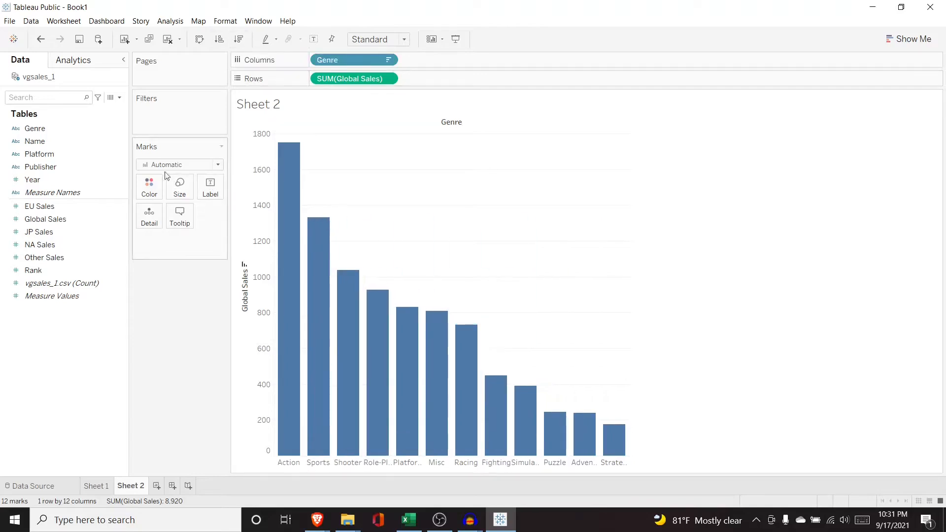
Add Genre to the marks of the bar chart and use it to color the bars
{"action": "left_click_drag", "start_coordinate": [63, 127], "coordinate": [170, 238]}
{"action": "left_click", "coordinate": [154, 241]}
{"action": "left_click", "coordinate": [150, 255]}
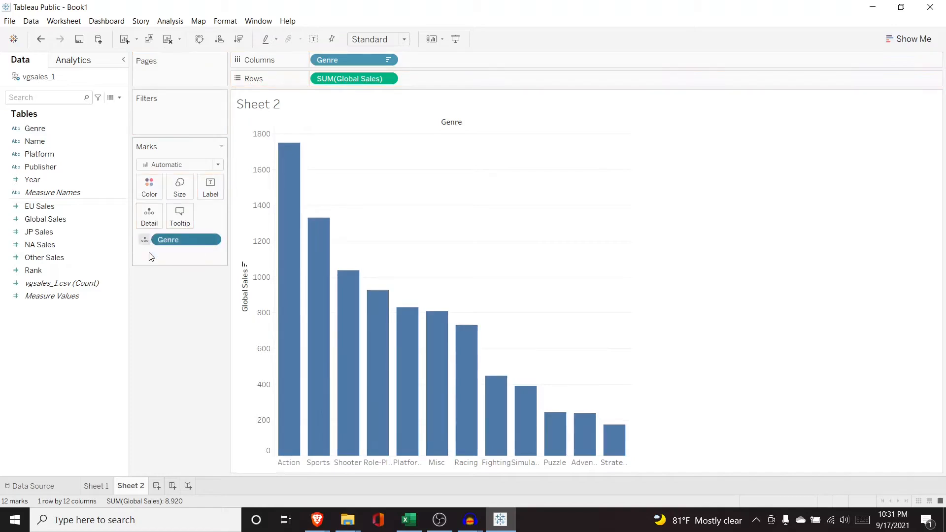
Compare the genre-colored bar chart on Sheet 2 with the line chart on Sheet 1
{"action": "mouse_move", "coordinate": [414, 314]}
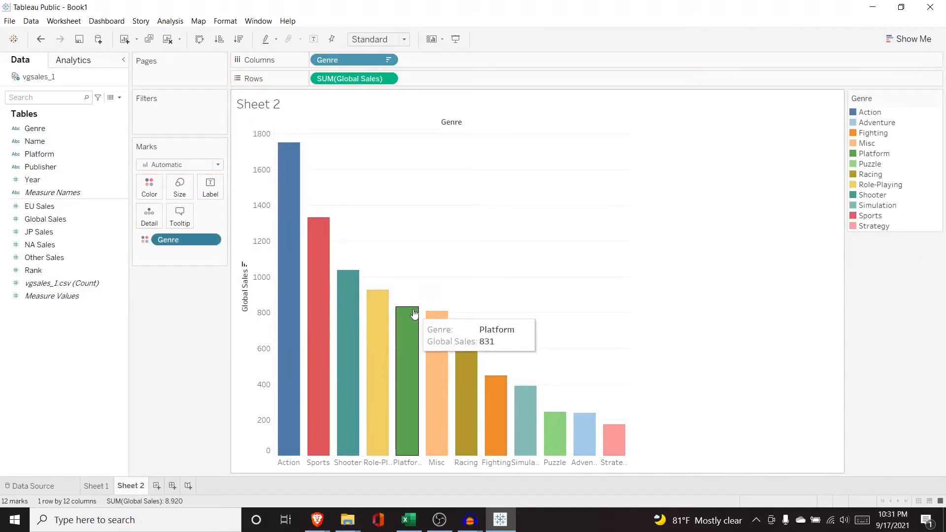
{"action": "left_click", "coordinate": [101, 486]}
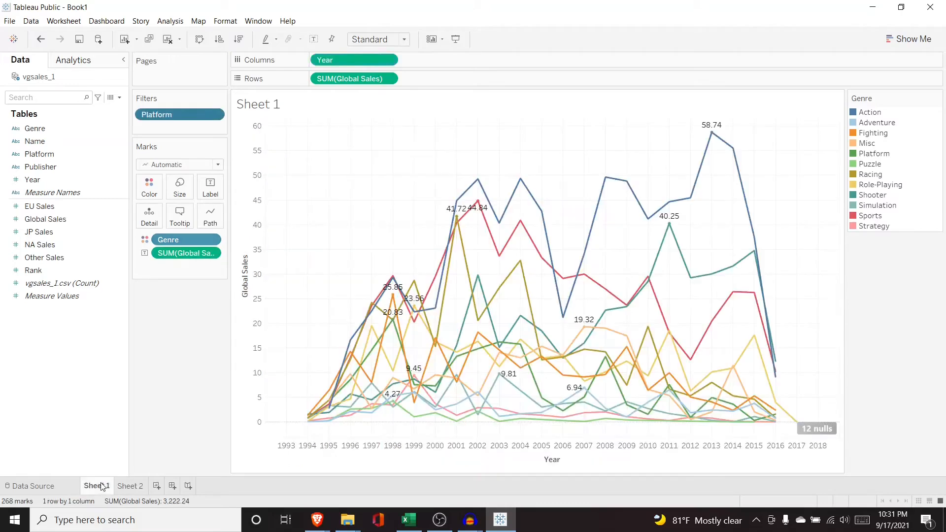
{"action": "left_click", "coordinate": [129, 486]}
{"action": "left_click", "coordinate": [96, 485]}
{"action": "left_click", "coordinate": [132, 485]}
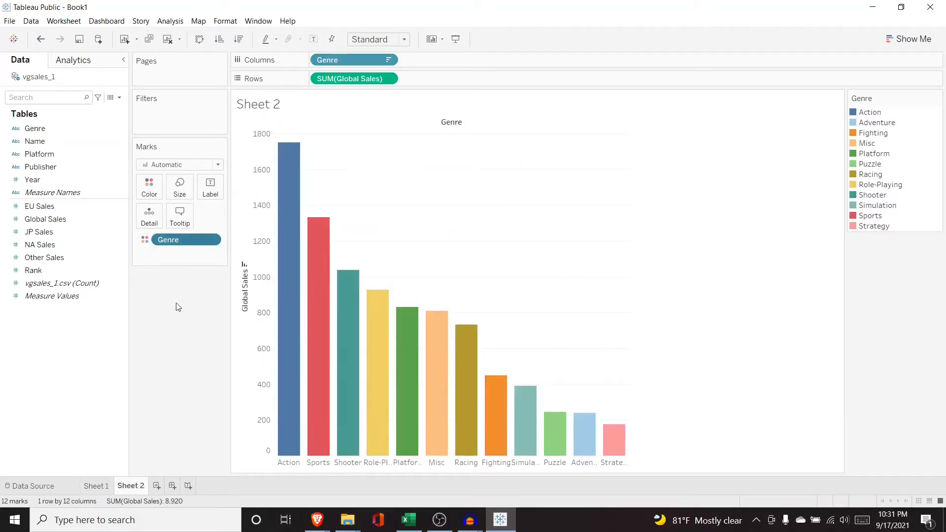
Create a new dashboard and set its size to Automatic
{"action": "left_click", "coordinate": [172, 486]}
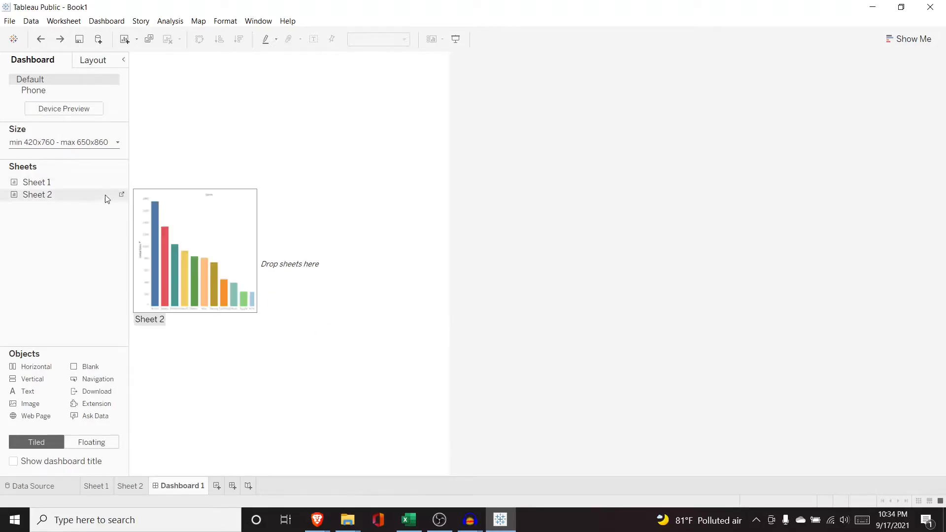
{"action": "left_click", "coordinate": [118, 143]}
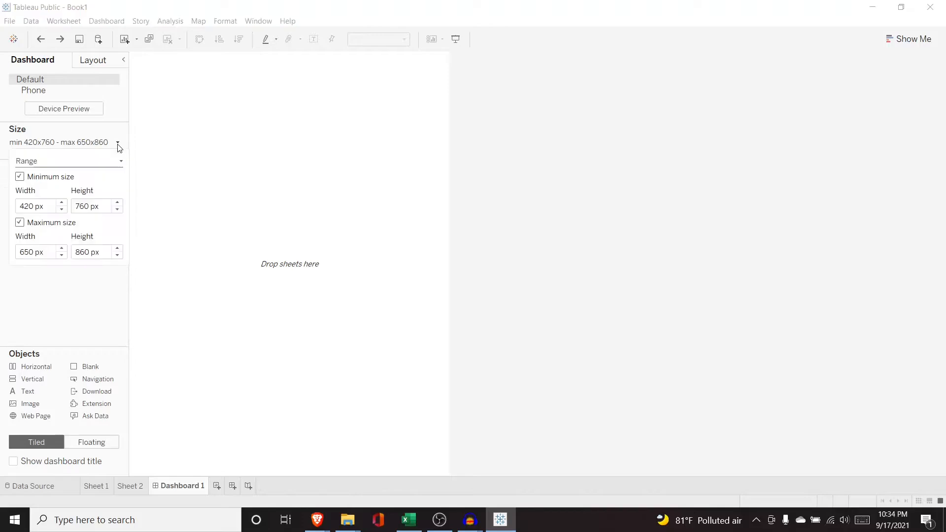
{"action": "left_click", "coordinate": [96, 162]}
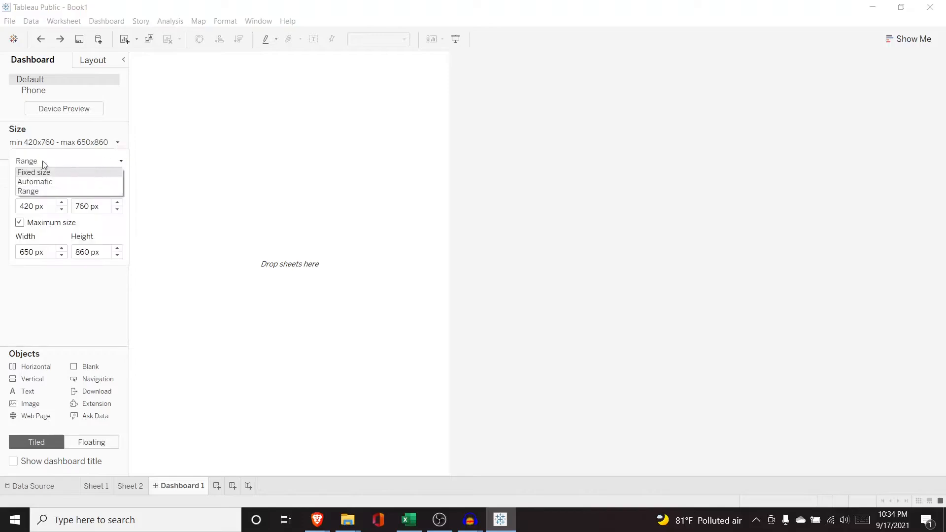
{"action": "left_click", "coordinate": [72, 182]}
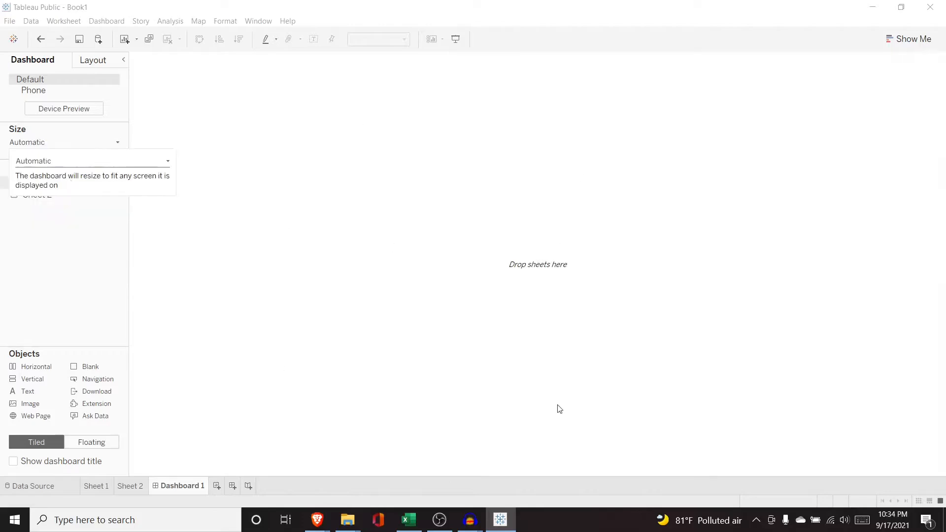
{"action": "left_click", "coordinate": [104, 291]}
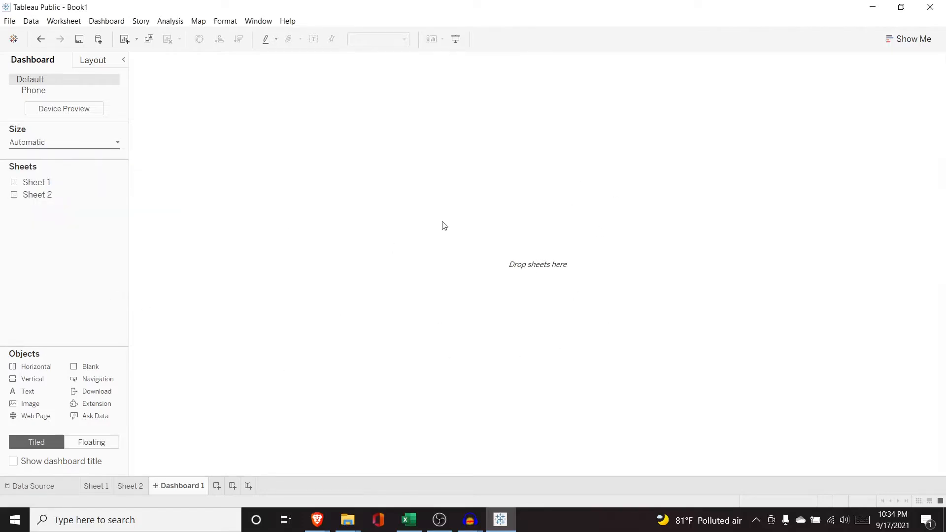
Add Sheet 1 to the dashboard with Sheet 2 above it, and make the bar chart area taller than the line chart
{"action": "mouse_move", "coordinate": [55, 186]}
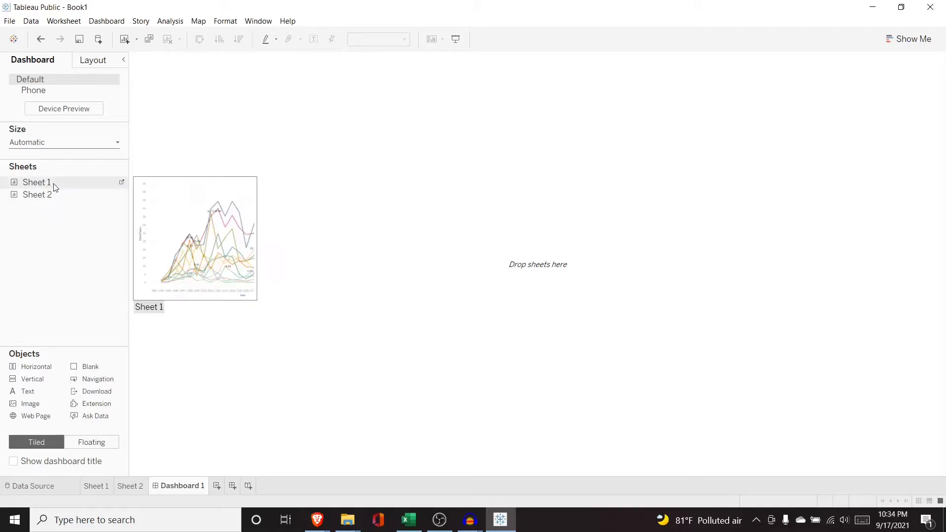
{"action": "left_click_drag", "start_coordinate": [50, 188], "coordinate": [268, 209]}
{"action": "left_click_drag", "start_coordinate": [85, 193], "coordinate": [320, 129]}
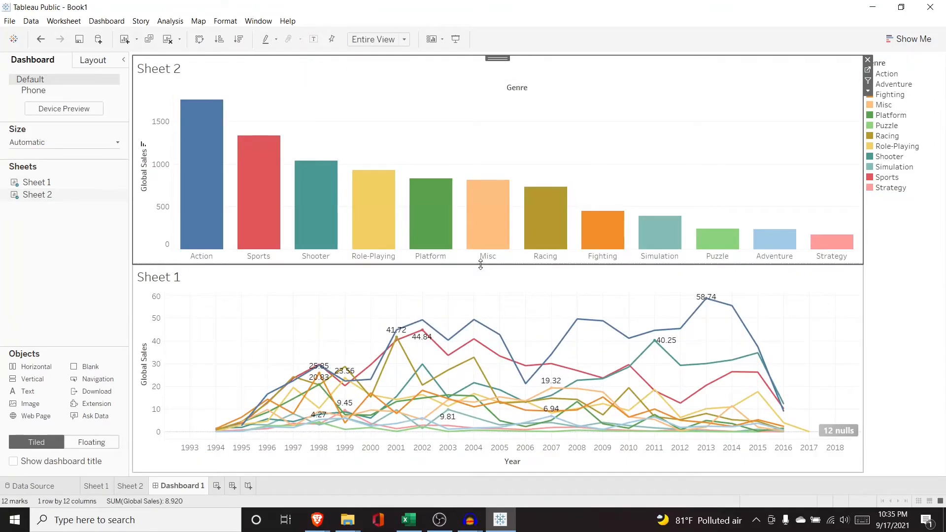
{"action": "left_click_drag", "start_coordinate": [480, 265], "coordinate": [483, 288]}
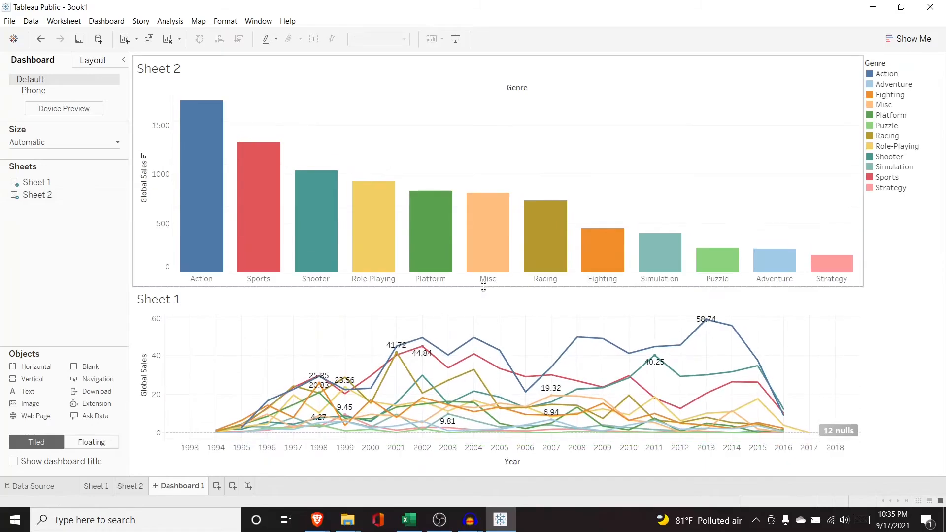
{"action": "double_click", "coordinate": [165, 301]}
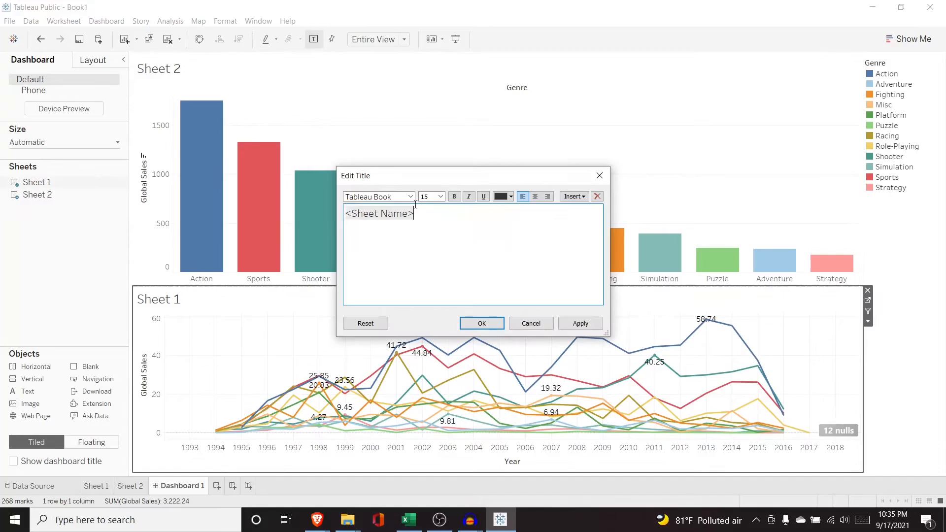
{"action": "left_click_drag", "start_coordinate": [422, 211], "coordinate": [333, 212]}
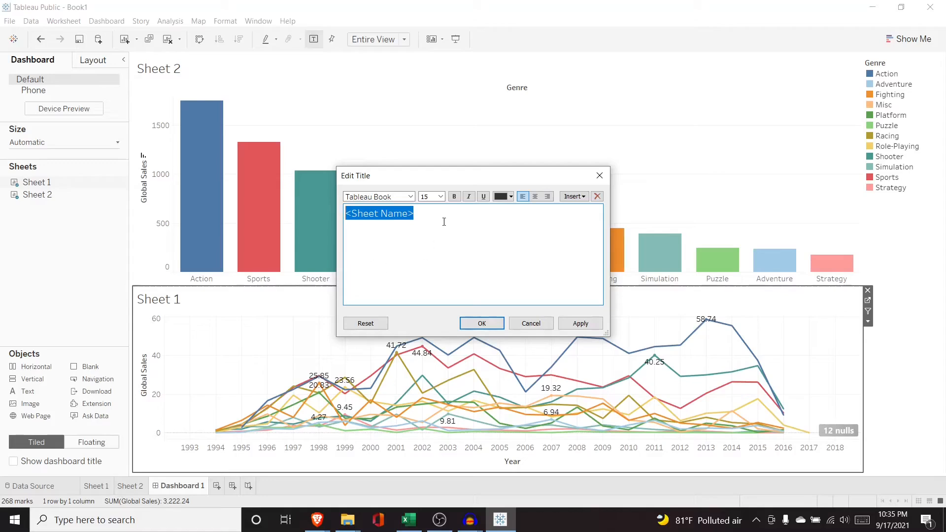
{"action": "left_click", "coordinate": [529, 323]}
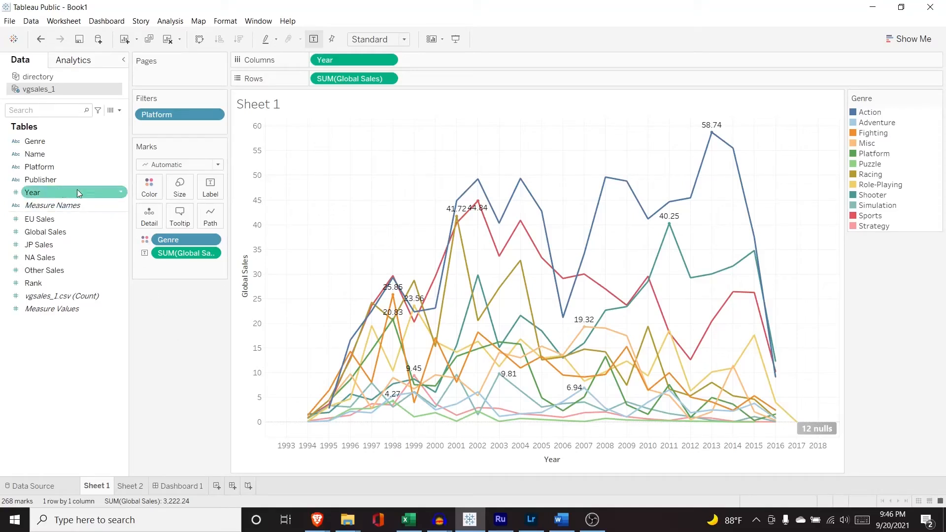
On Sheet 1, create bins from the Year field with a bin size of 5, naming the new field Year (bin!)
{"action": "left_click", "coordinate": [121, 193]}
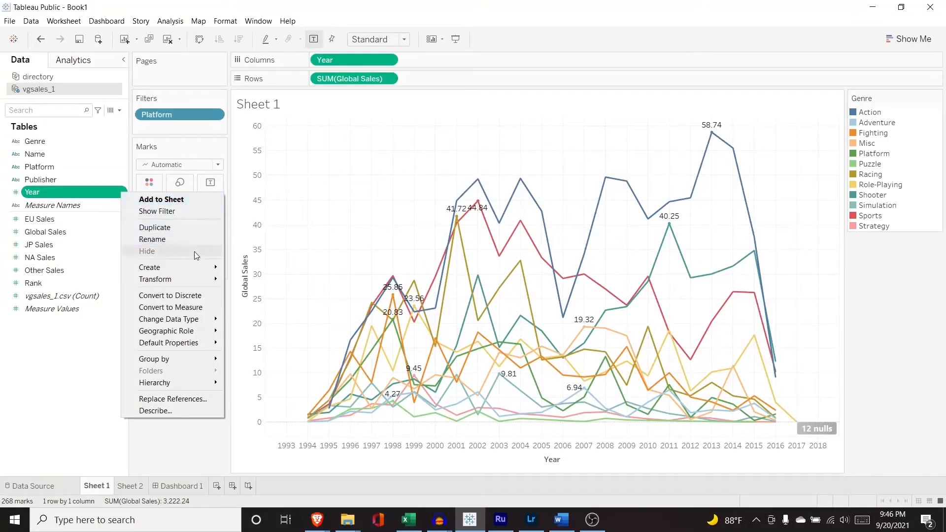
{"action": "mouse_move", "coordinate": [193, 270]}
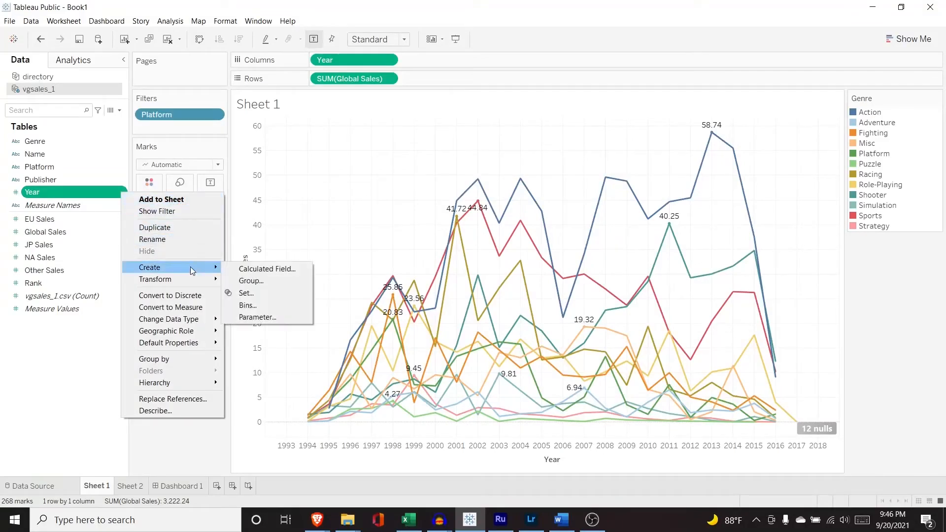
{"action": "left_click", "coordinate": [268, 307]}
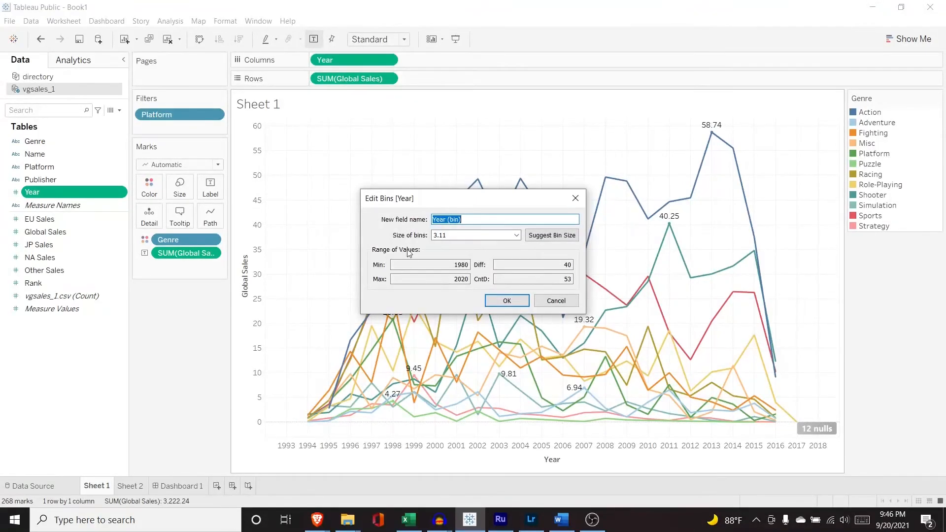
{"action": "left_click", "coordinate": [471, 239]}
{"action": "double_click", "coordinate": [471, 238]}
{"action": "triple_click", "coordinate": [471, 239]}
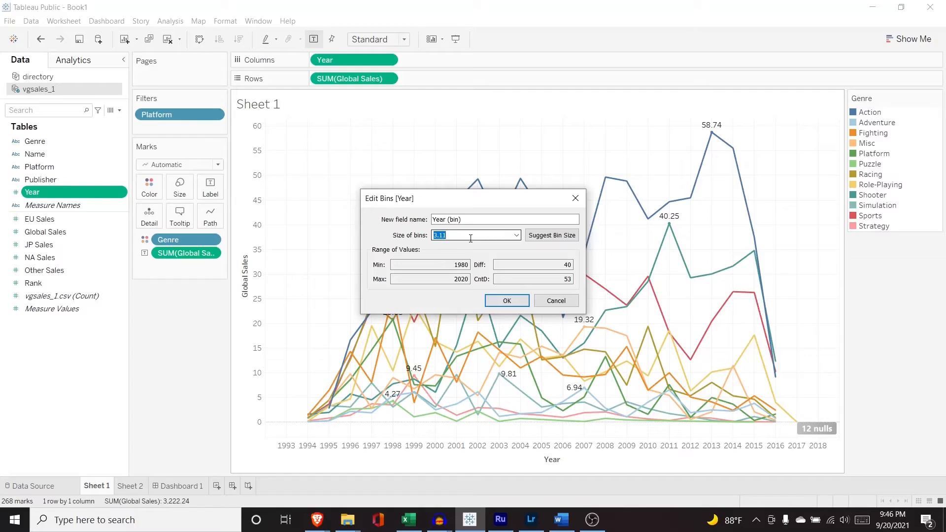
{"action": "type", "text": "5"}
{"action": "left_click_drag", "start_coordinate": [512, 220], "coordinate": [463, 220]}
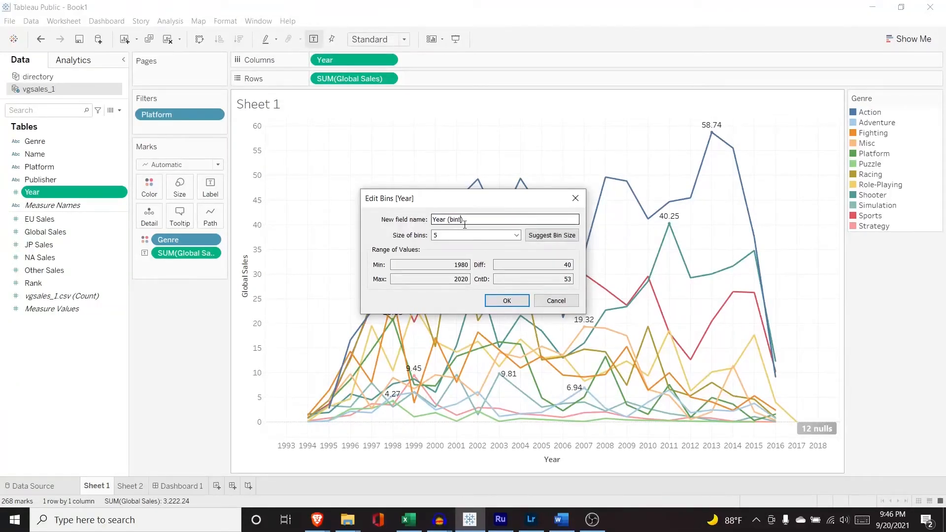
{"action": "left_click", "coordinate": [509, 300]}
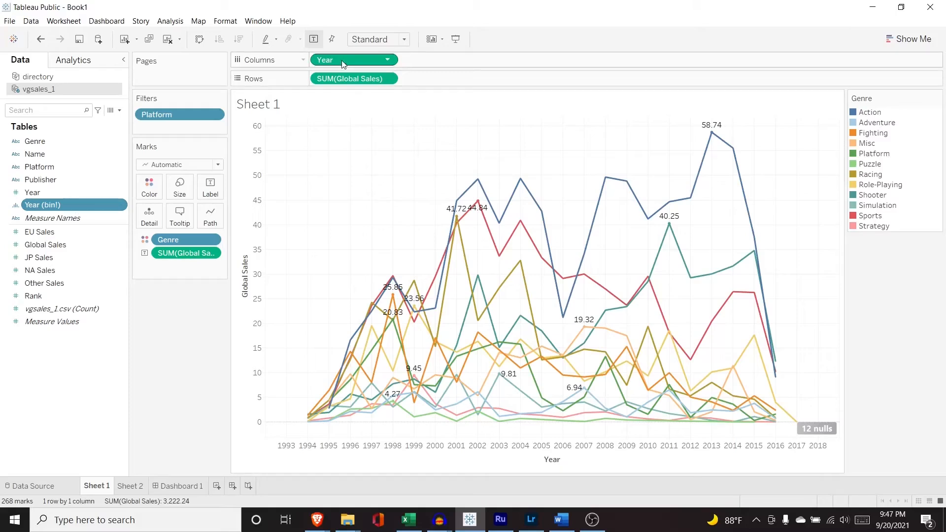
Replace Year with Year (bin!) on the Columns shelf and exclude the Null bin from the chart
{"action": "mouse_move", "coordinate": [335, 61]}
{"action": "left_mouse_down"}
{"action": "mouse_move", "coordinate": [141, 147]}
{"action": "mouse_move", "coordinate": [341, 63]}
{"action": "left_mouse_up"}
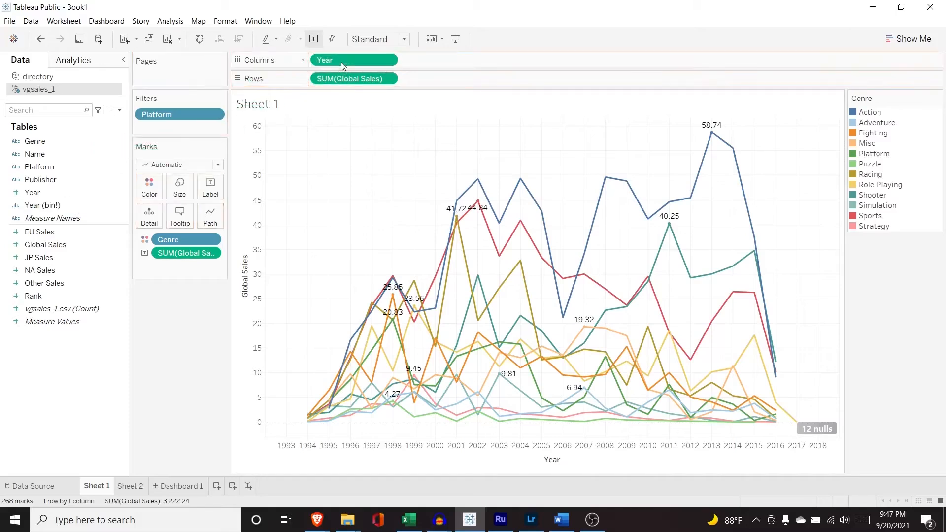
{"action": "left_click_drag", "start_coordinate": [69, 205], "coordinate": [369, 60]}
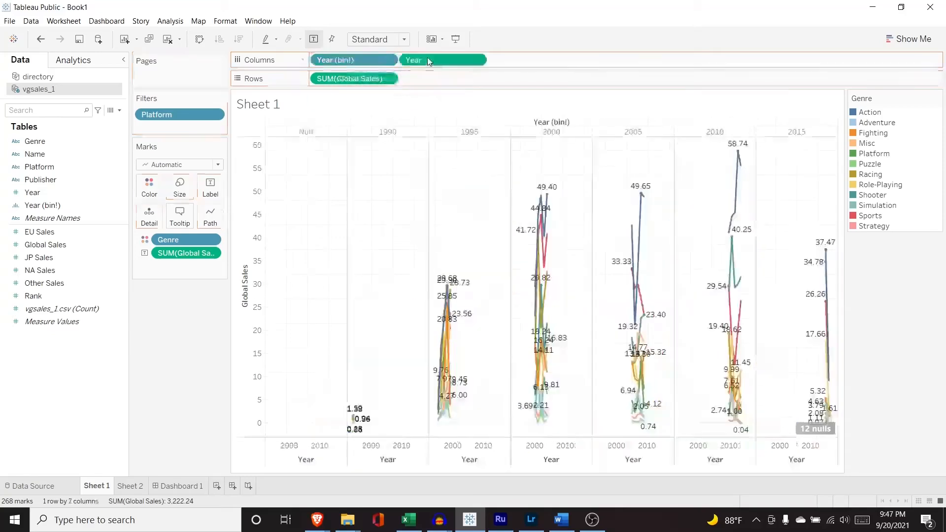
{"action": "left_click_drag", "start_coordinate": [412, 59], "coordinate": [49, 193]}
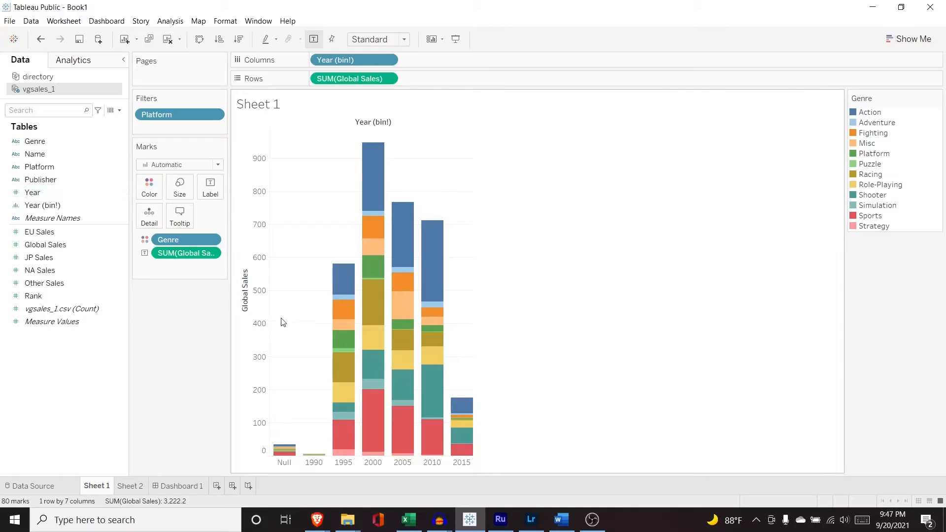
{"action": "mouse_move", "coordinate": [281, 450]}
{"action": "right_click", "coordinate": [287, 462]}
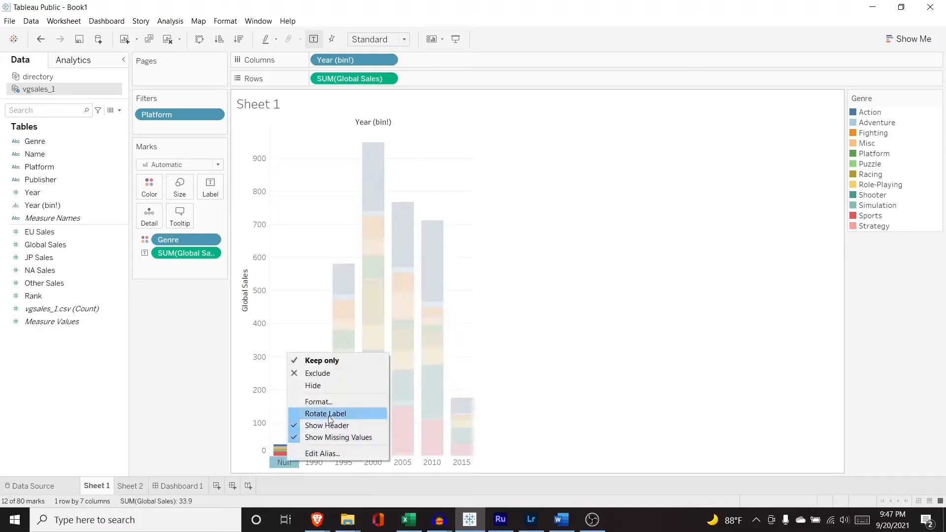
{"action": "left_click", "coordinate": [338, 375]}
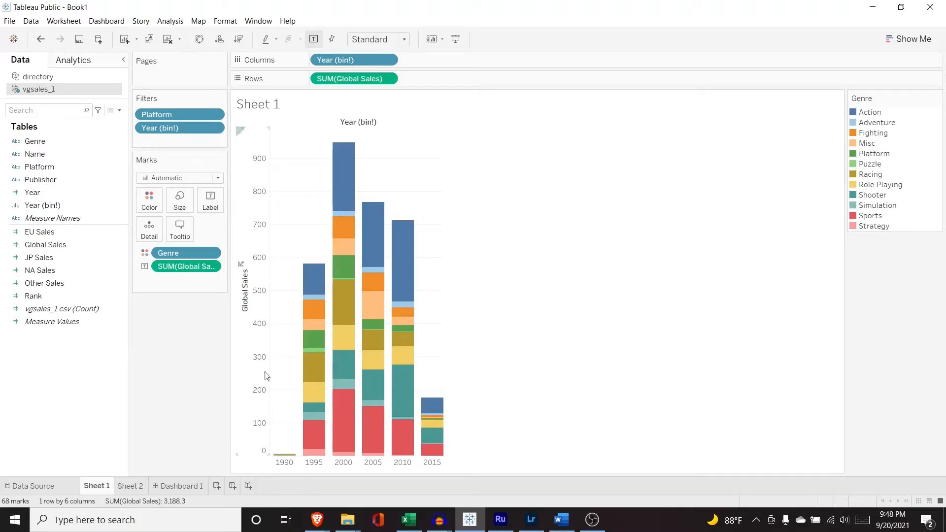
Apply the Percent of Total quick table calculation to SUM(Global Sales) on the Rows shelf
{"action": "mouse_move", "coordinate": [345, 435]}
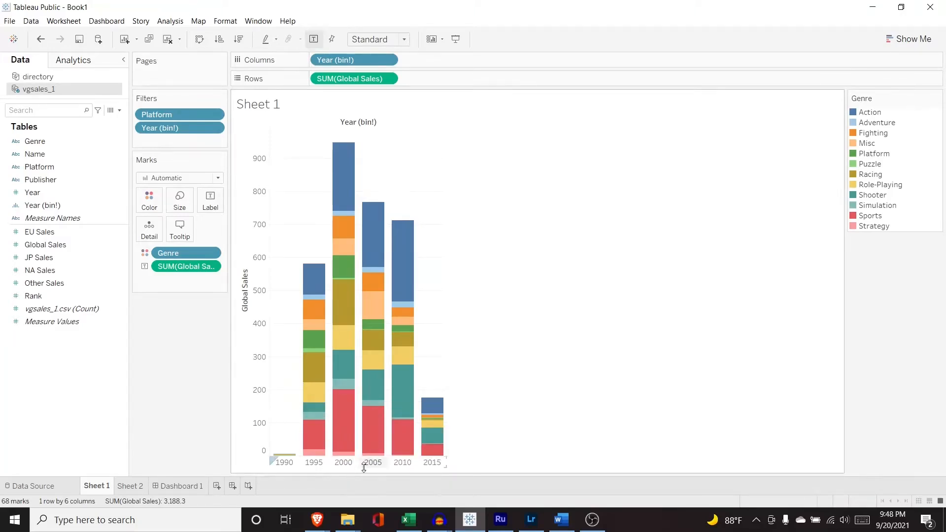
{"action": "mouse_move", "coordinate": [346, 182]}
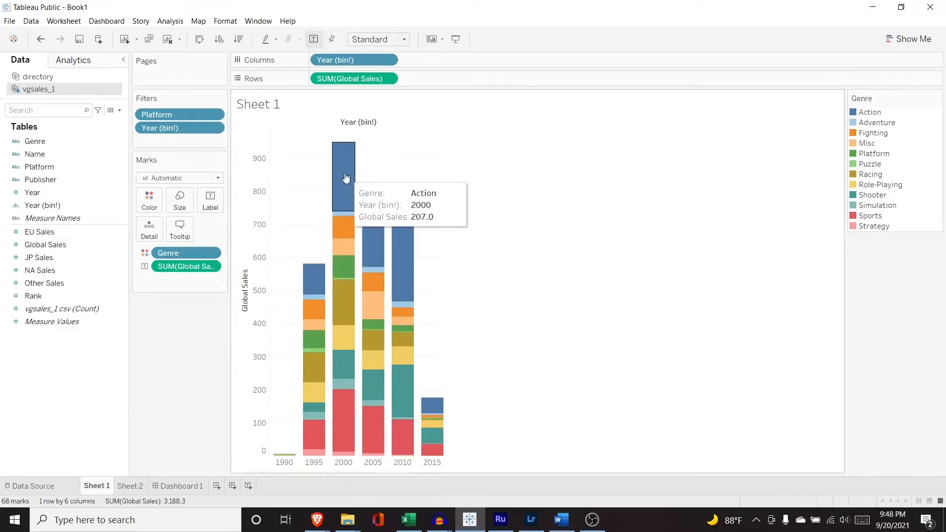
{"action": "mouse_move", "coordinate": [347, 396]}
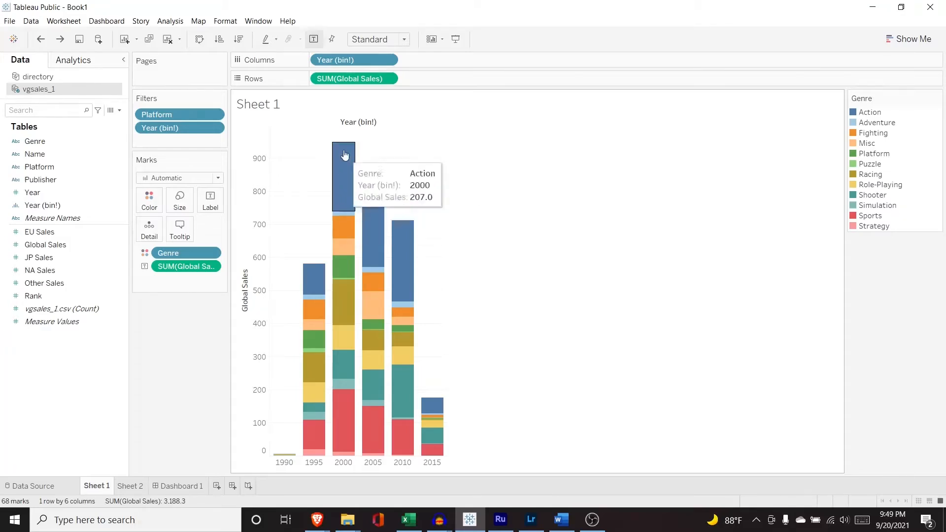
{"action": "left_click", "coordinate": [388, 79]}
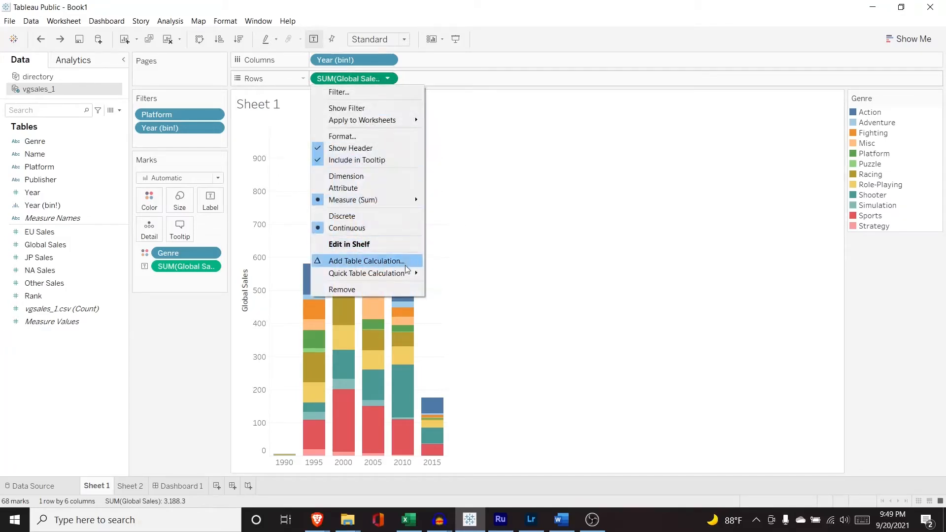
{"action": "mouse_move", "coordinate": [406, 275]}
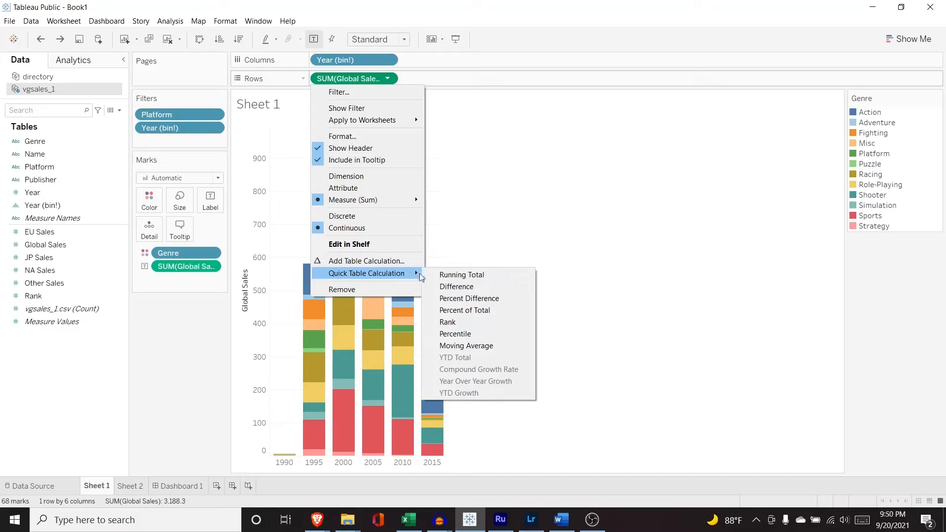
{"action": "left_click", "coordinate": [495, 316]}
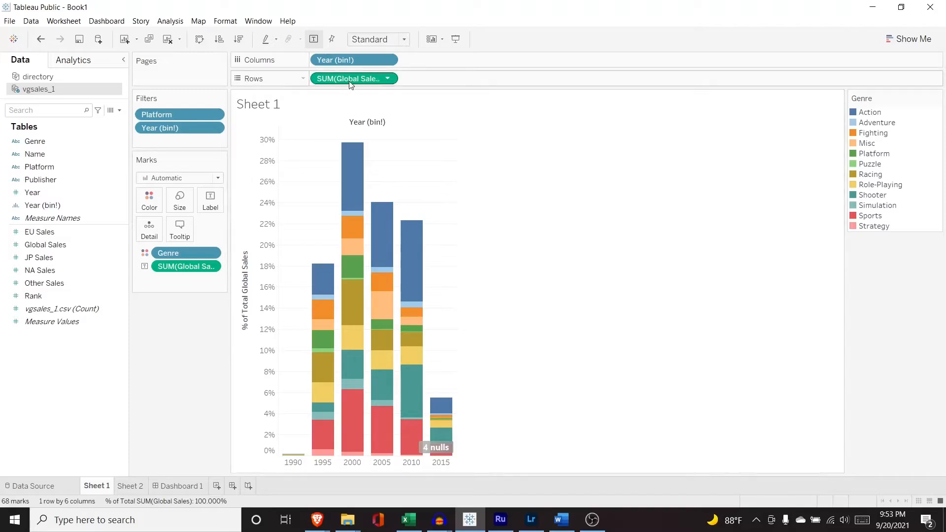
Save the percent-of-total calculation from Rows as a data source field named Percentage of Global Sales
{"action": "left_click_drag", "start_coordinate": [354, 79], "coordinate": [84, 281]}
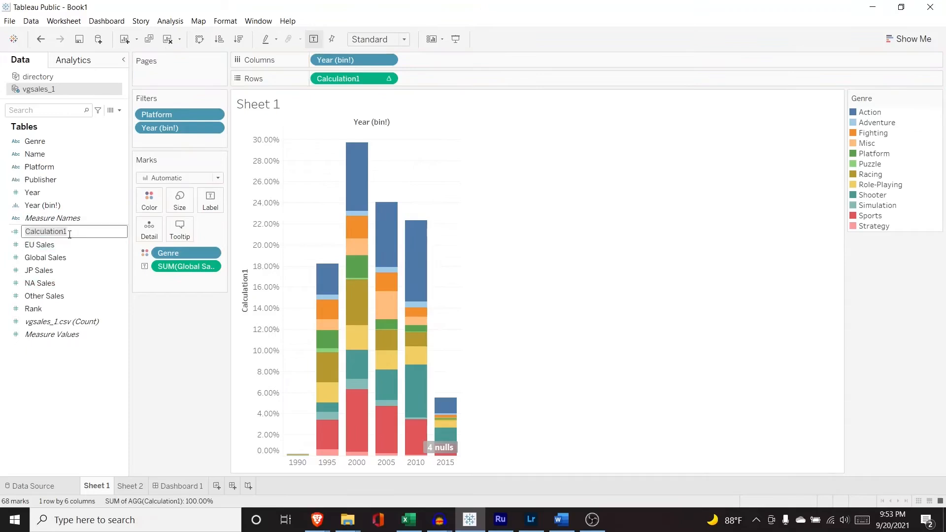
{"action": "key", "text": "ctrl+a"}
{"action": "type", "text": "Percentage of Global Sales"}
{"action": "key", "text": "Return"}
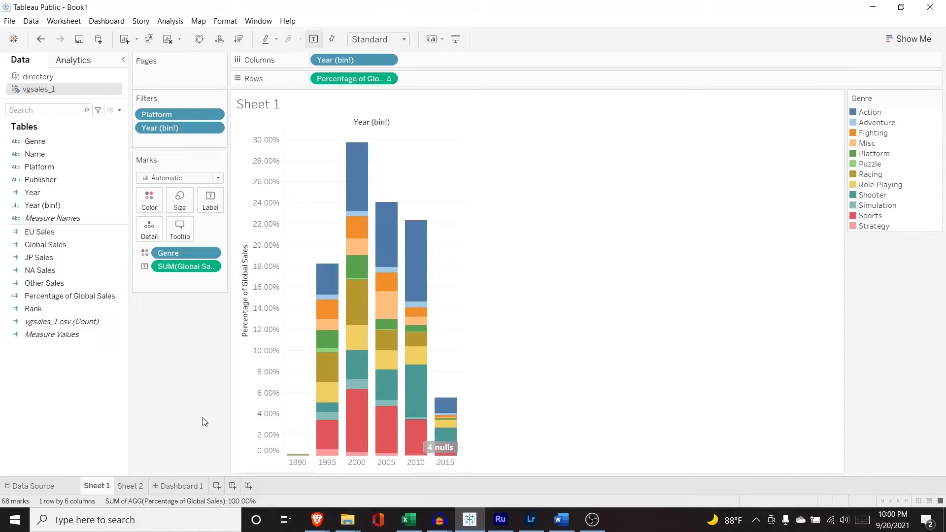
Create a calculated field based on Global Sales with the formula [Global Sales]-[EU Sales]
{"action": "left_click", "coordinate": [122, 246]}
{"action": "mouse_move", "coordinate": [185, 319]}
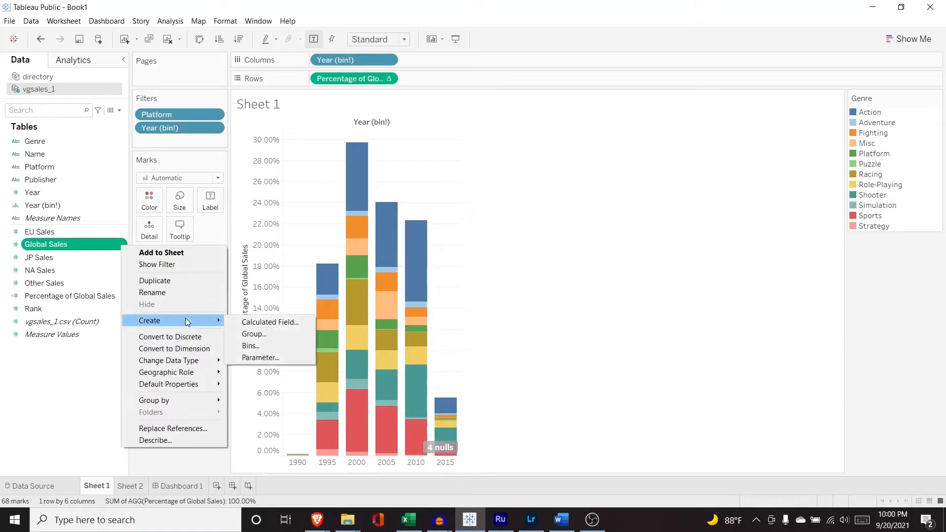
{"action": "left_click", "coordinate": [253, 323]}
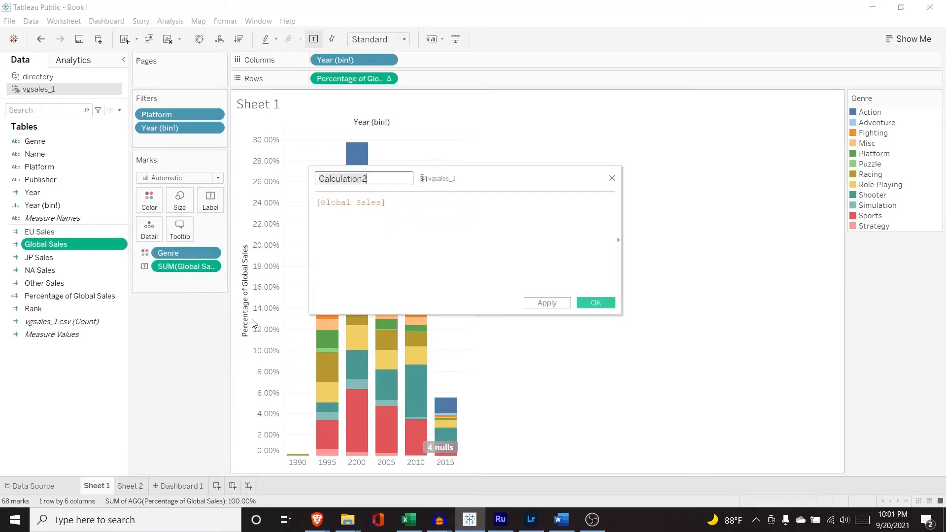
{"action": "left_click", "coordinate": [390, 203]}
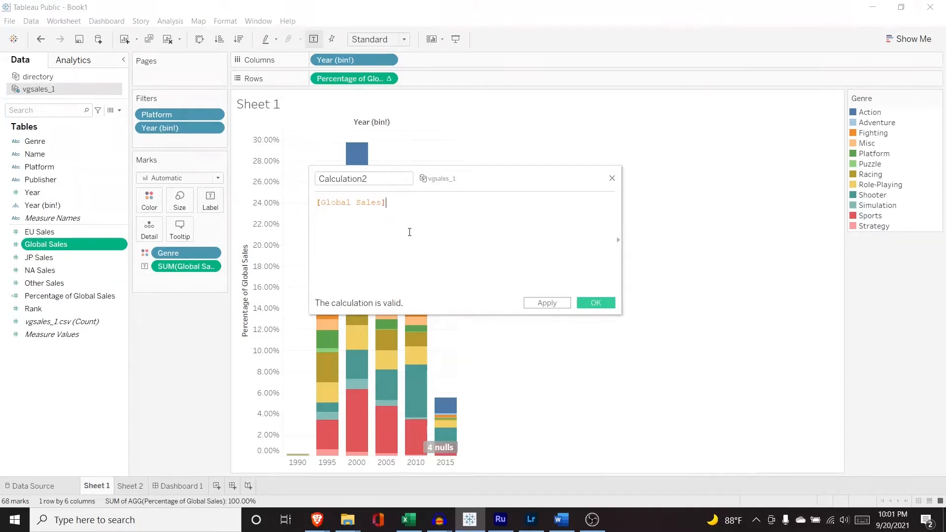
{"action": "type", "text": "-[EU"}
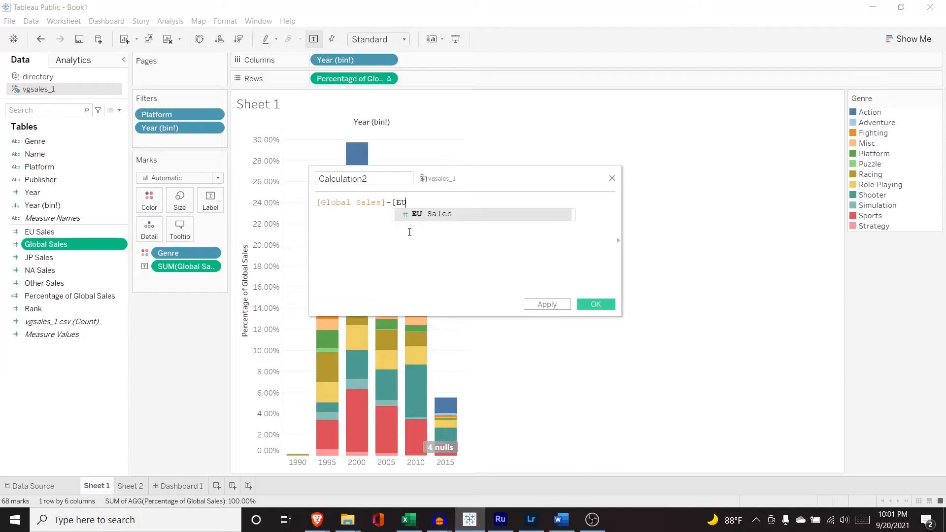
{"action": "left_click", "coordinate": [432, 214]}
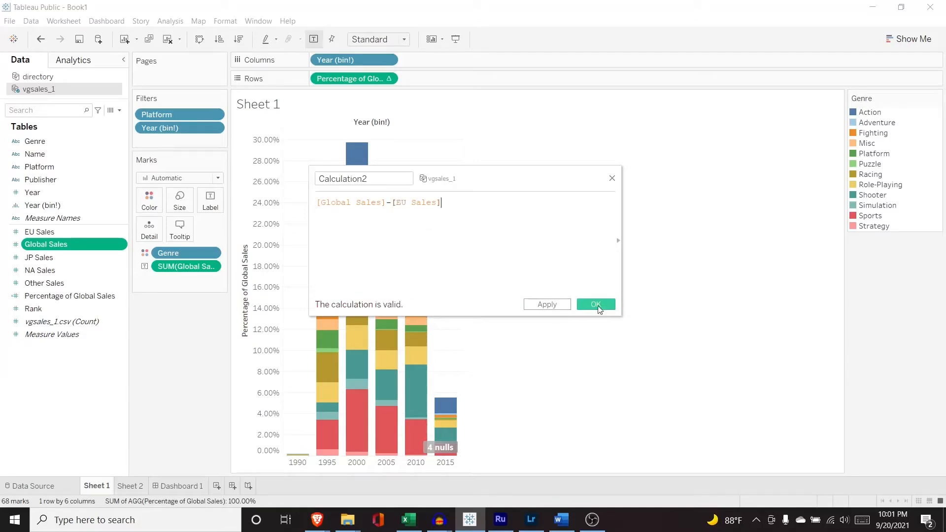
{"action": "left_click", "coordinate": [597, 306]}
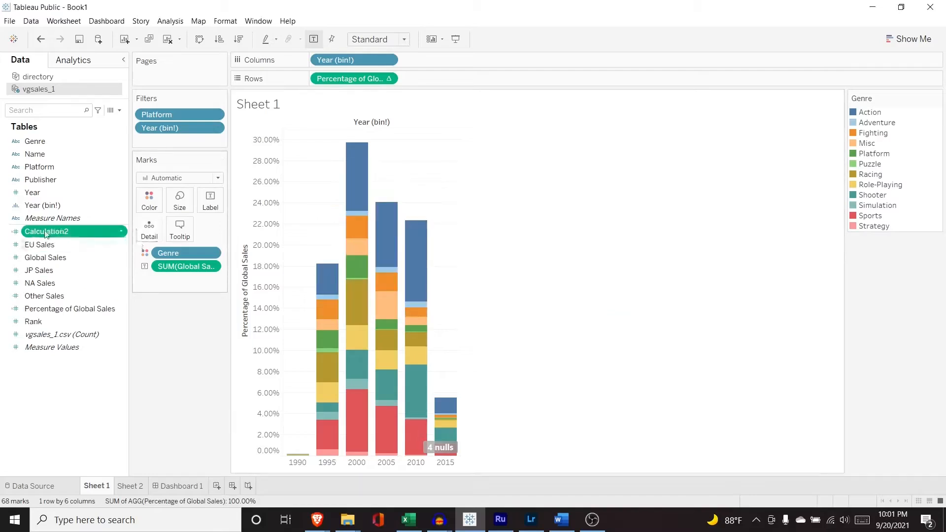
Rename the new calculated field in the data source as Global Sales - EU Sales
{"action": "left_click", "coordinate": [59, 233]}
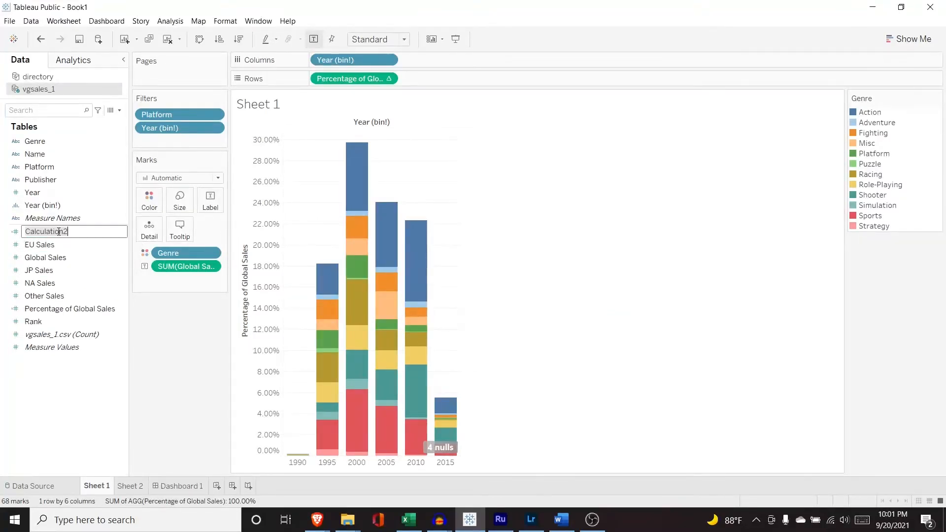
{"action": "type", "text": "Global Sales - EU Sales"}
{"action": "key", "text": "Return"}
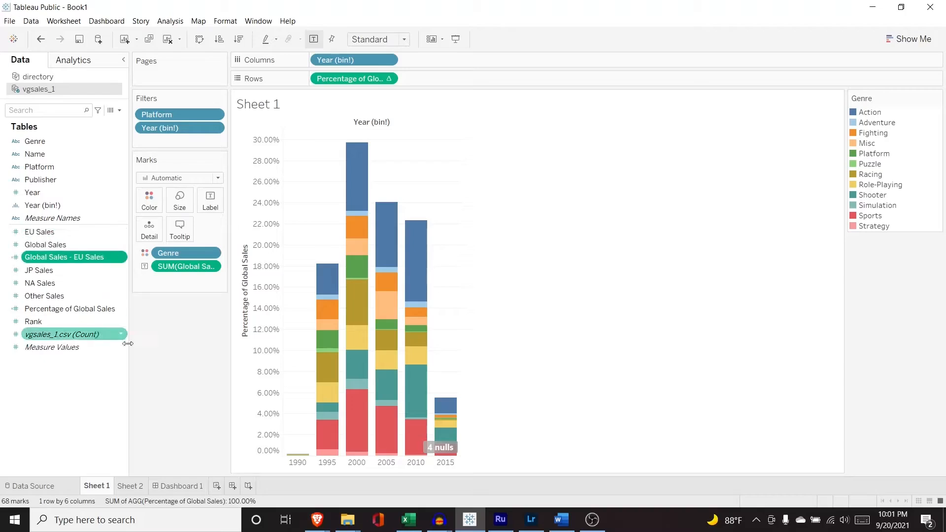
Replace Percentage of Global Sales on Rows with Global Sales followed by Global Sales - EU Sales, and widen the charts
{"action": "left_click_drag", "start_coordinate": [86, 261], "coordinate": [459, 79]}
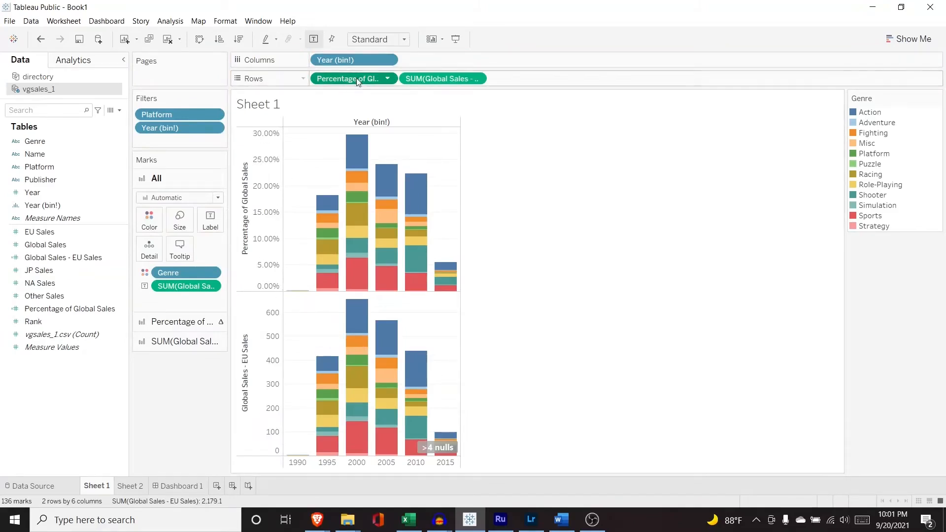
{"action": "left_click_drag", "start_coordinate": [356, 78], "coordinate": [88, 261]}
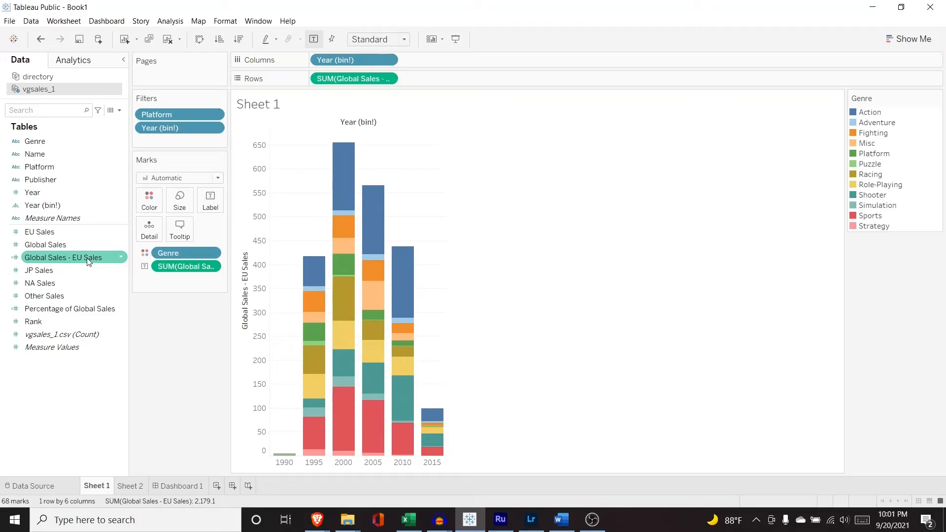
{"action": "left_click_drag", "start_coordinate": [74, 245], "coordinate": [331, 82]}
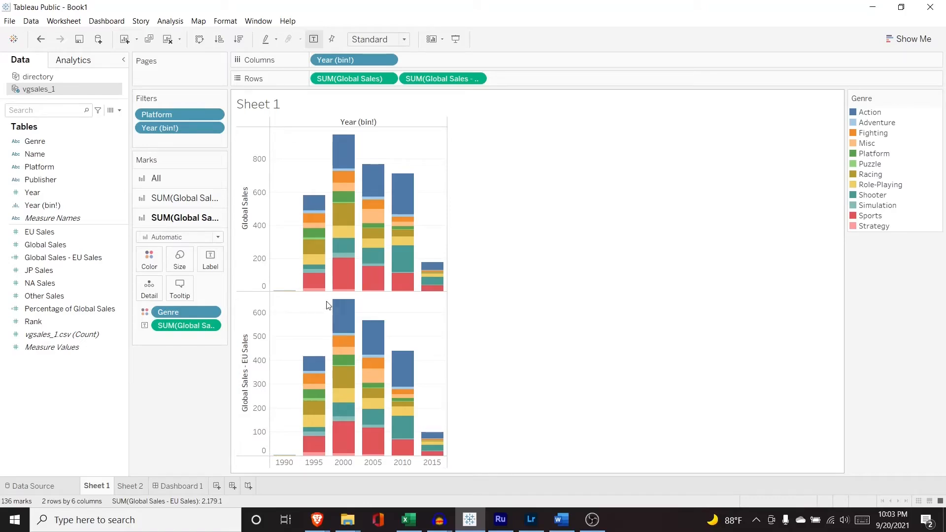
{"action": "left_click_drag", "start_coordinate": [447, 239], "coordinate": [524, 236]}
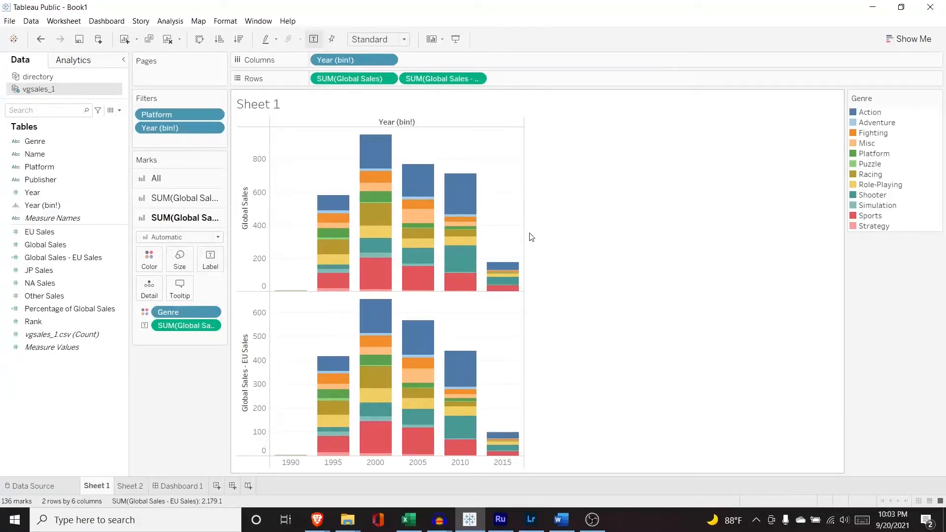
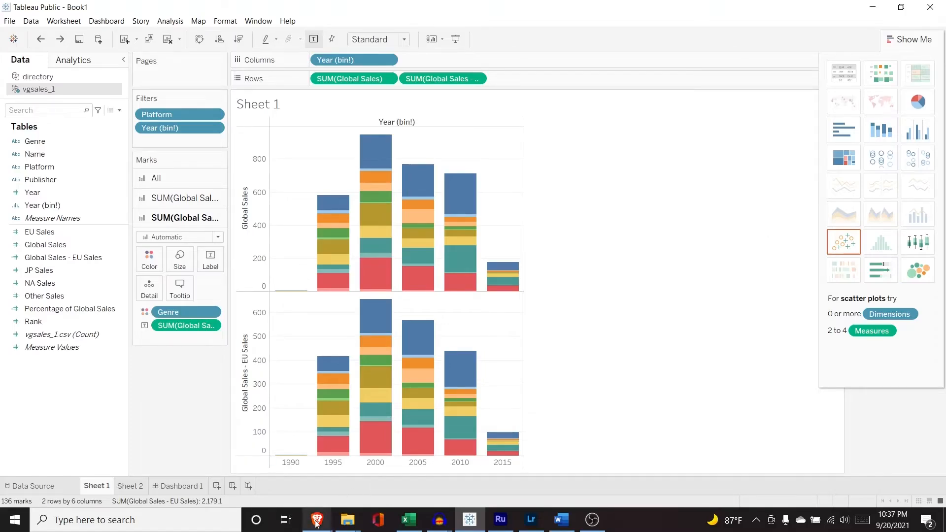
Switch to the browser and download the Kaggle Starbucks store locations dataset to Downloads as archive, replacing the existing file
{"action": "mouse_move", "coordinate": [317, 523]}
{"action": "left_click", "coordinate": [372, 474]}
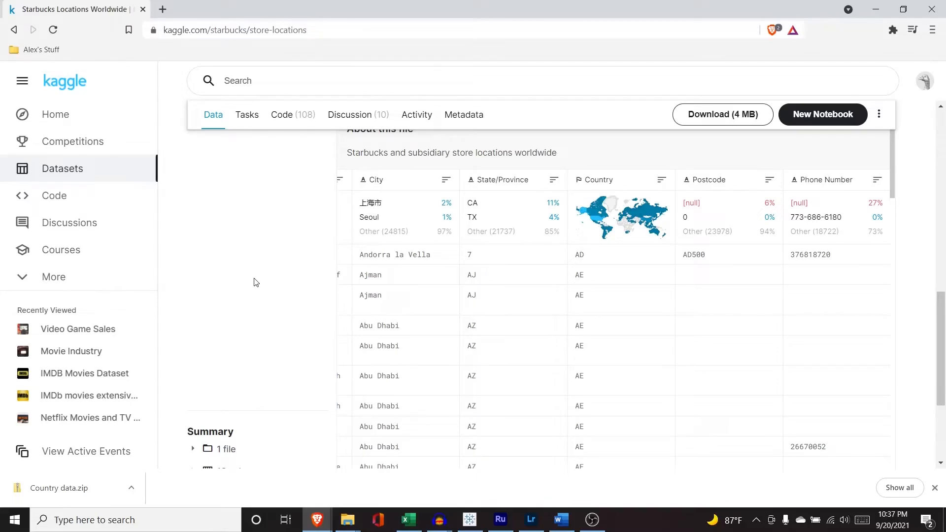
{"action": "left_click", "coordinate": [715, 115]}
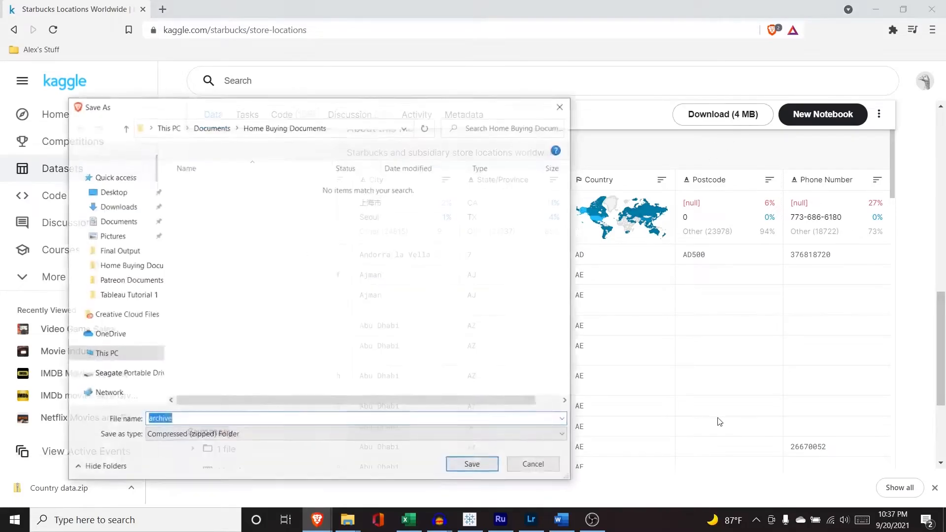
{"action": "left_click", "coordinate": [126, 210]}
{"action": "left_click", "coordinate": [474, 467]}
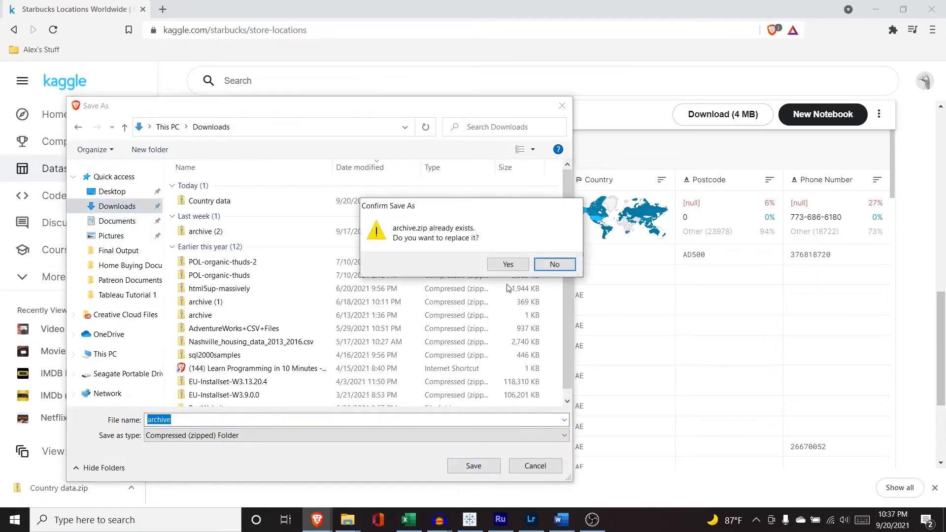
{"action": "left_click", "coordinate": [512, 266]}
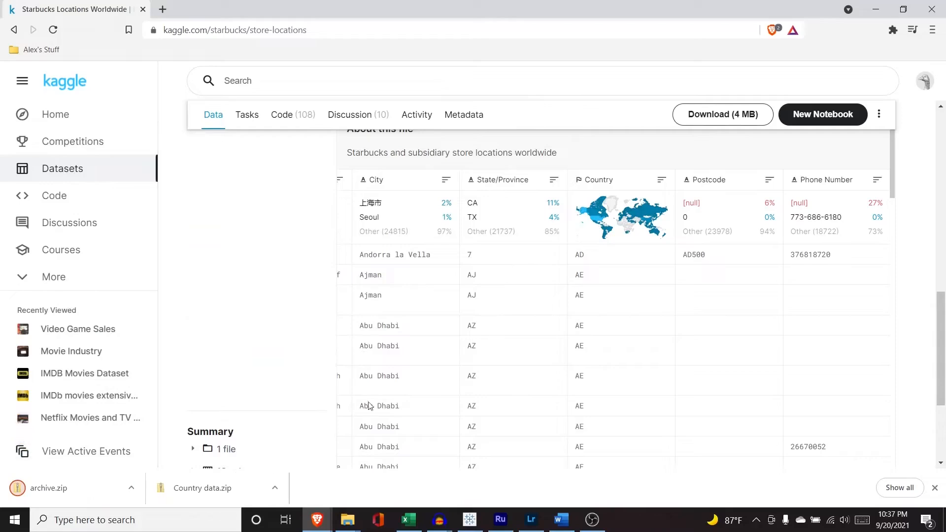
{"action": "left_click", "coordinate": [934, 487]}
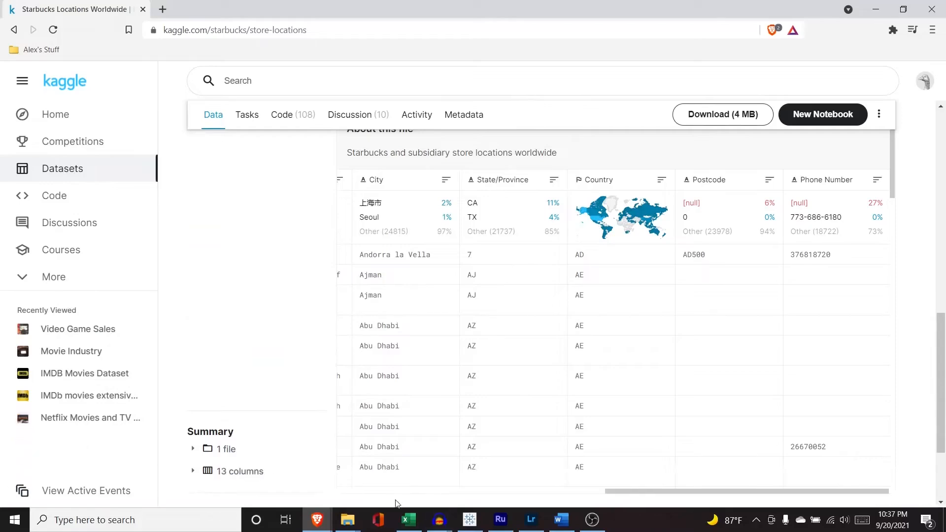
In File Explorer, copy the directory CSV from the Country data archive into Downloads, replacing the existing copy
{"action": "mouse_move", "coordinate": [347, 522]}
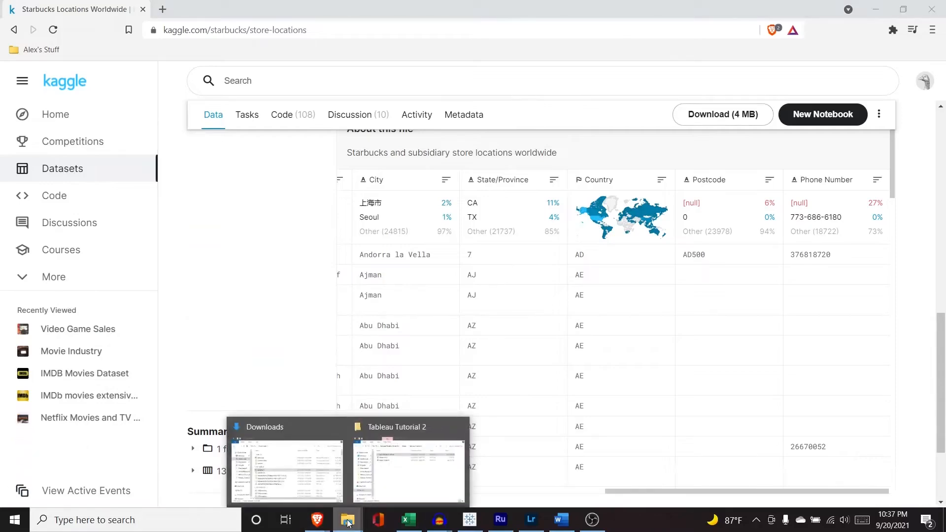
{"action": "left_click", "coordinate": [309, 480]}
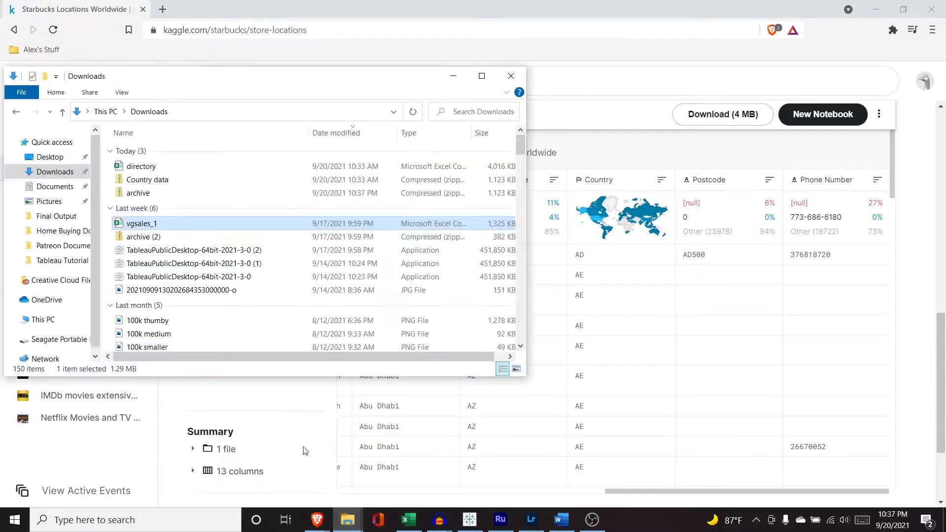
{"action": "double_click", "coordinate": [194, 183]}
{"action": "left_click", "coordinate": [195, 158]}
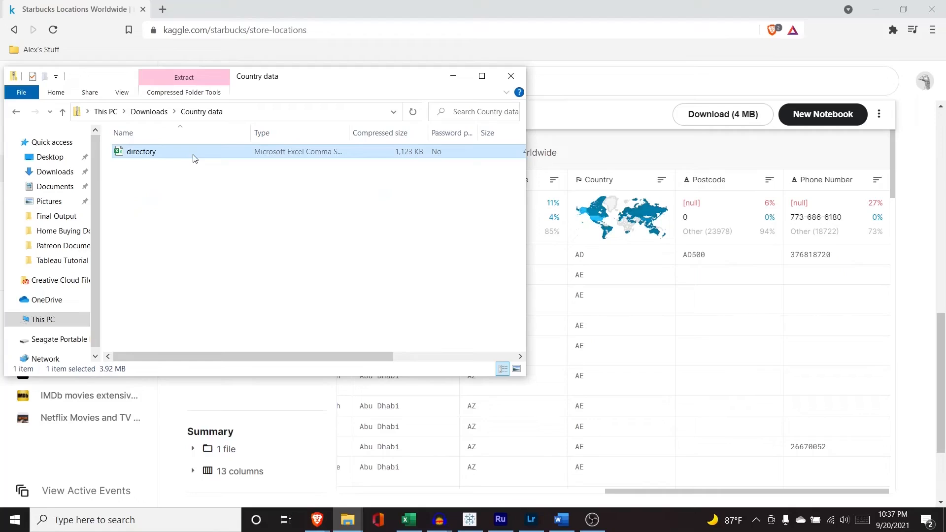
{"action": "key", "text": "alt+Left"}
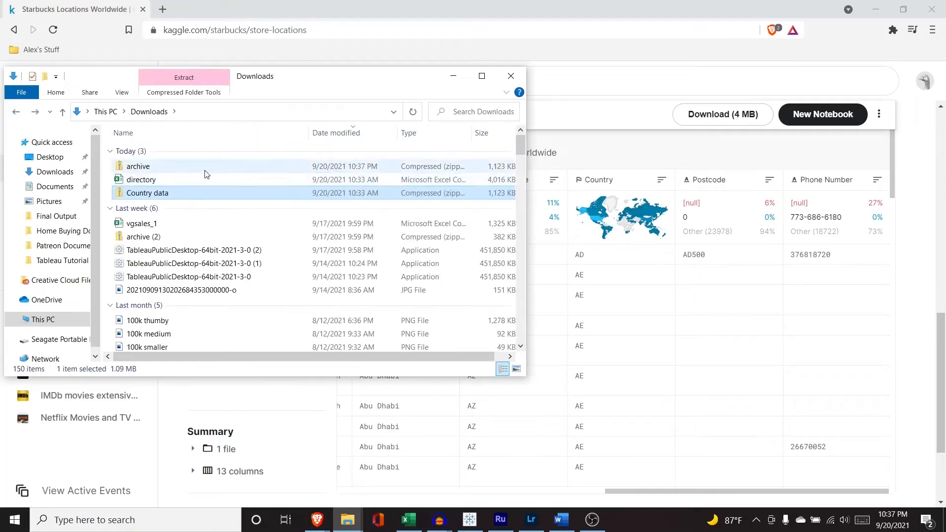
{"action": "key", "text": "ctrl+v"}
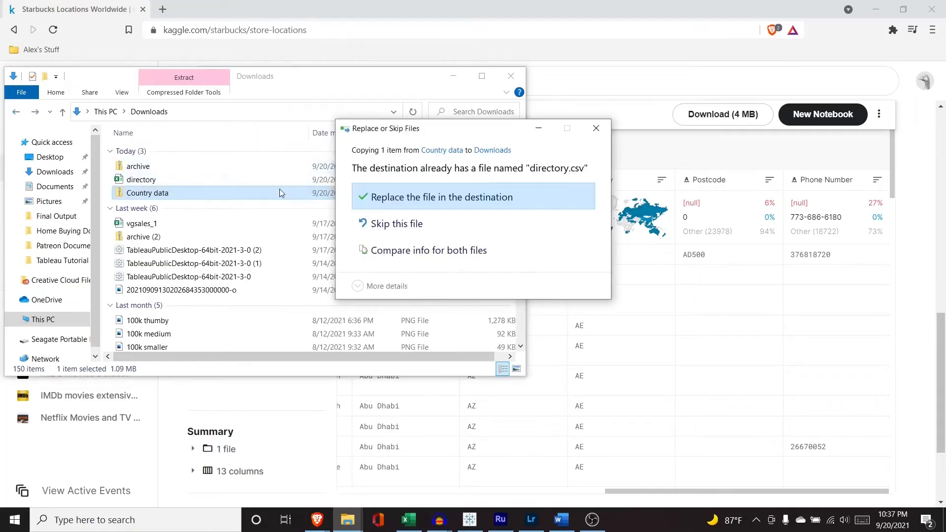
{"action": "left_click", "coordinate": [466, 201]}
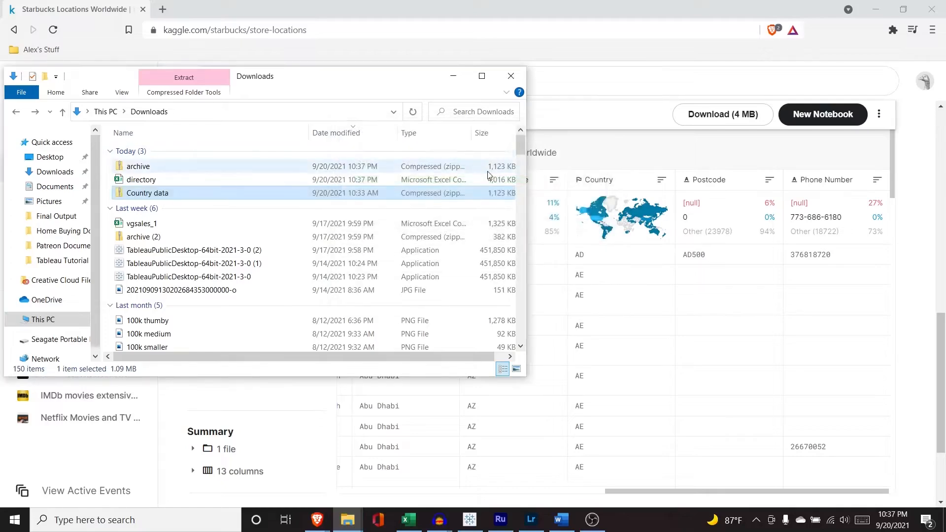
{"action": "left_click", "coordinate": [453, 76]}
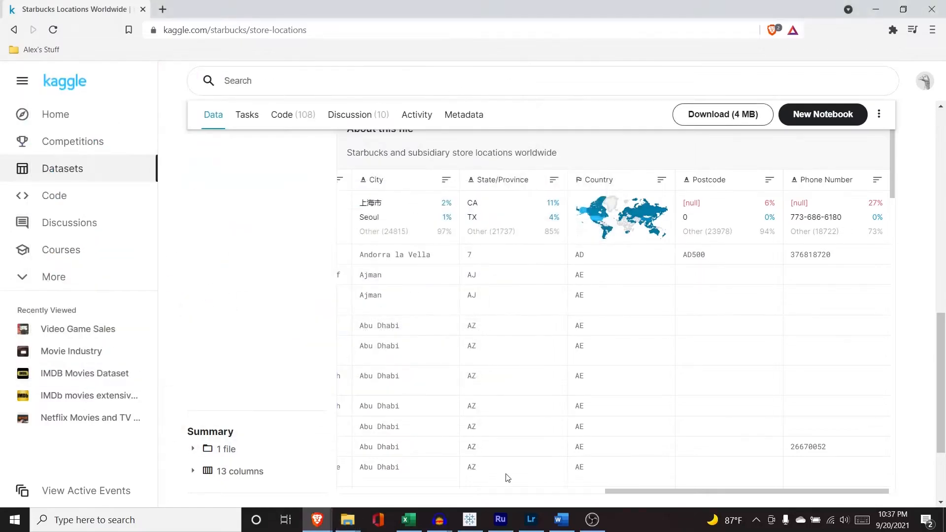
Switch to Tableau Public, add a new worksheet and connect to the directory text file in Downloads as a data source
{"action": "left_click", "coordinate": [470, 519]}
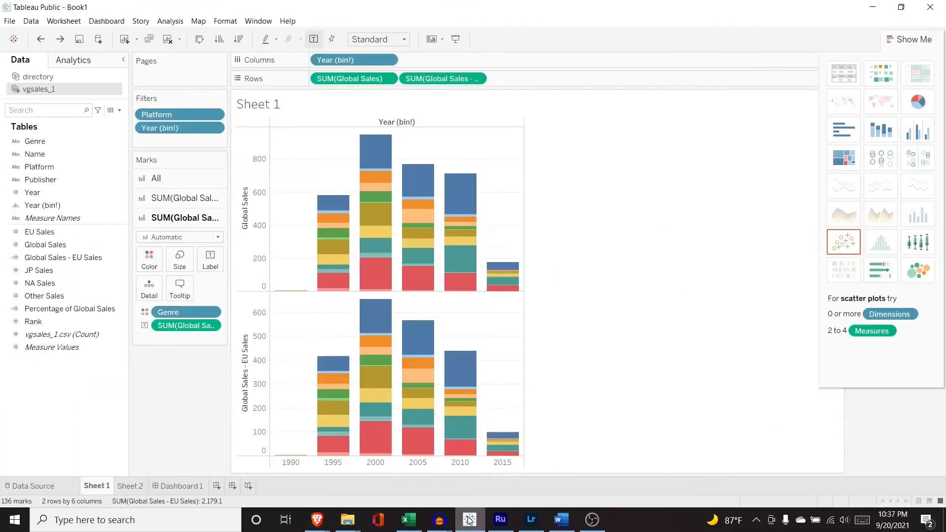
{"action": "left_click", "coordinate": [216, 486]}
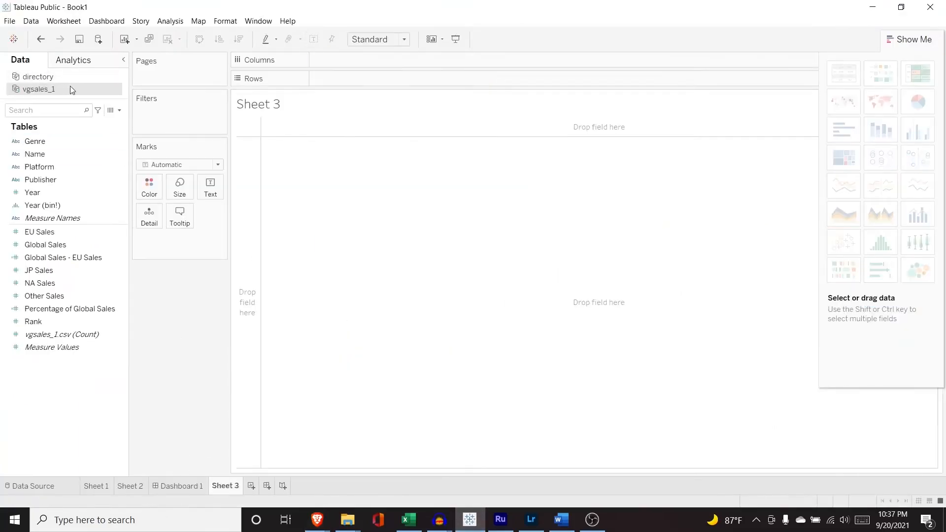
{"action": "left_click", "coordinate": [34, 21]}
{"action": "left_click", "coordinate": [49, 35]}
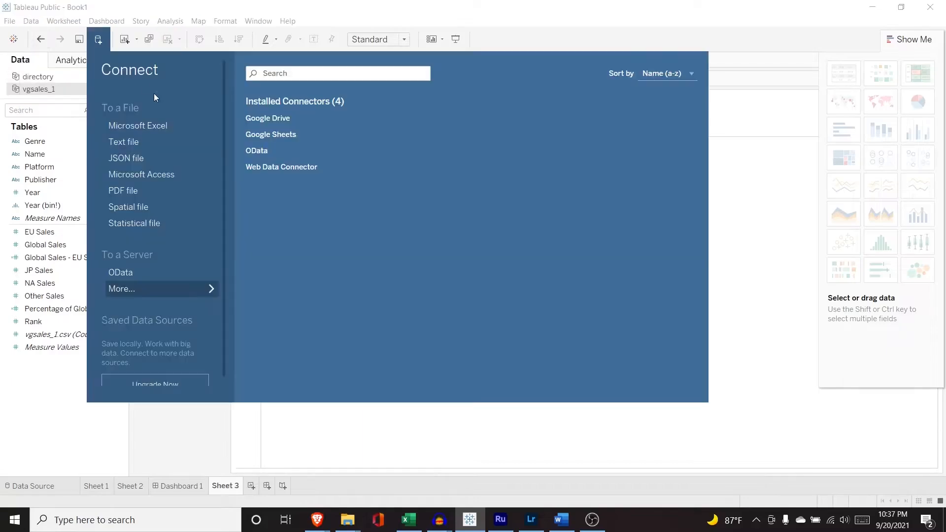
{"action": "left_click", "coordinate": [153, 144]}
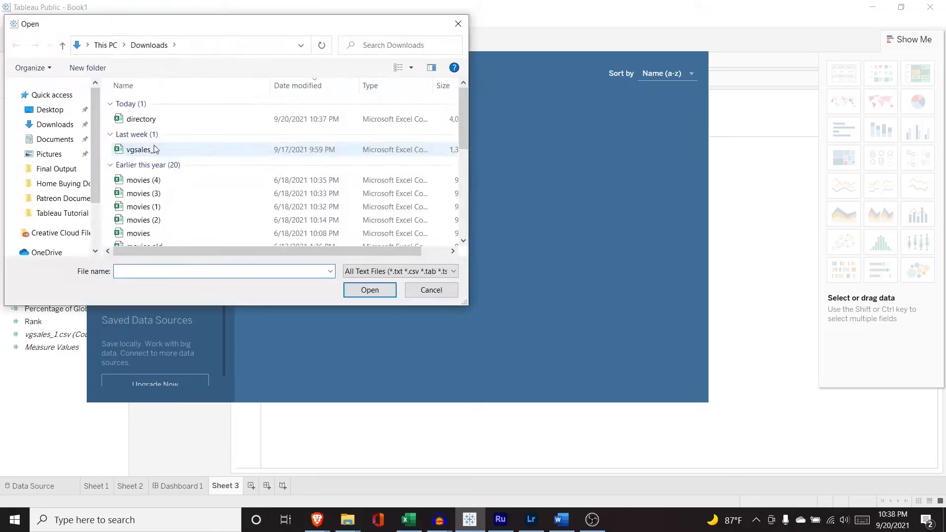
{"action": "left_click", "coordinate": [193, 124]}
{"action": "left_click", "coordinate": [360, 289]}
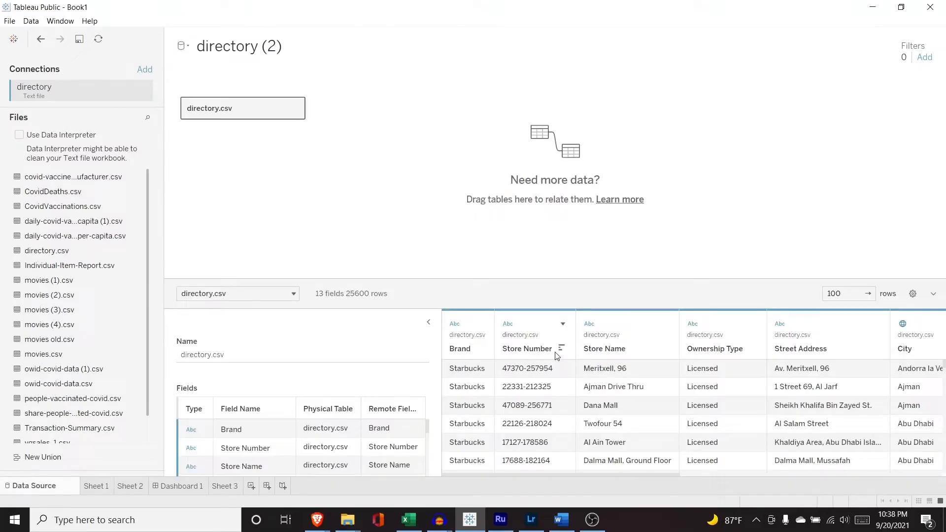
{"action": "scroll", "coordinate": [555, 391], "scroll_direction": "down", "scroll_amount": 1}
{"action": "scroll", "coordinate": [554, 392], "scroll_direction": "up", "scroll_amount": 1}
{"action": "mouse_move", "coordinate": [489, 474]}
{"action": "left_mouse_down"}
{"action": "mouse_move", "coordinate": [675, 466]}
{"action": "mouse_move", "coordinate": [765, 475]}
{"action": "mouse_move", "coordinate": [476, 472]}
{"action": "left_mouse_up"}
On Sheet 3, build a dual combination chart from vgsales_1 with Year on Columns and Global Sales and NA Sales on Rows
{"action": "left_click", "coordinate": [229, 488]}
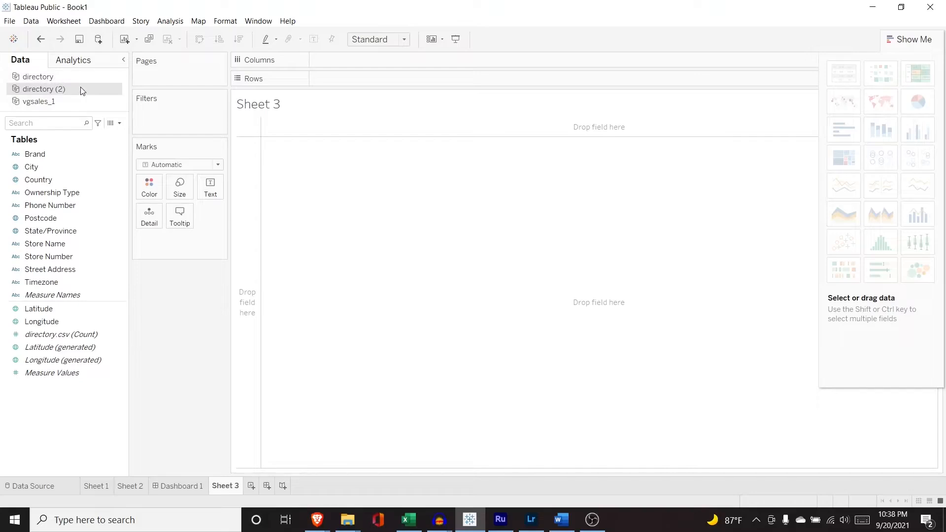
{"action": "left_click", "coordinate": [68, 101]}
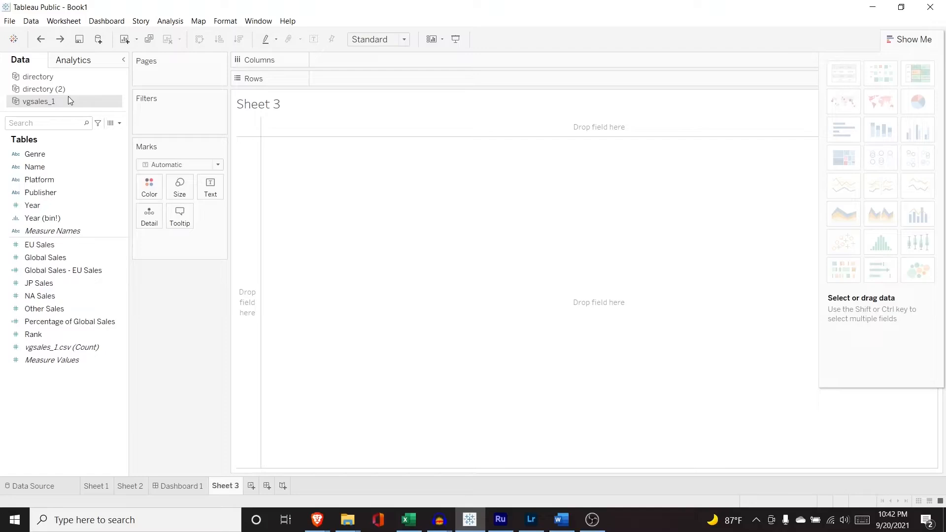
{"action": "left_click_drag", "start_coordinate": [68, 204], "coordinate": [342, 59]}
{"action": "mouse_move", "coordinate": [45, 258]}
{"action": "left_mouse_down"}
{"action": "mouse_move", "coordinate": [172, 203]}
{"action": "mouse_move", "coordinate": [367, 81]}
{"action": "left_mouse_up"}
{"action": "left_click_drag", "start_coordinate": [72, 296], "coordinate": [456, 80]}
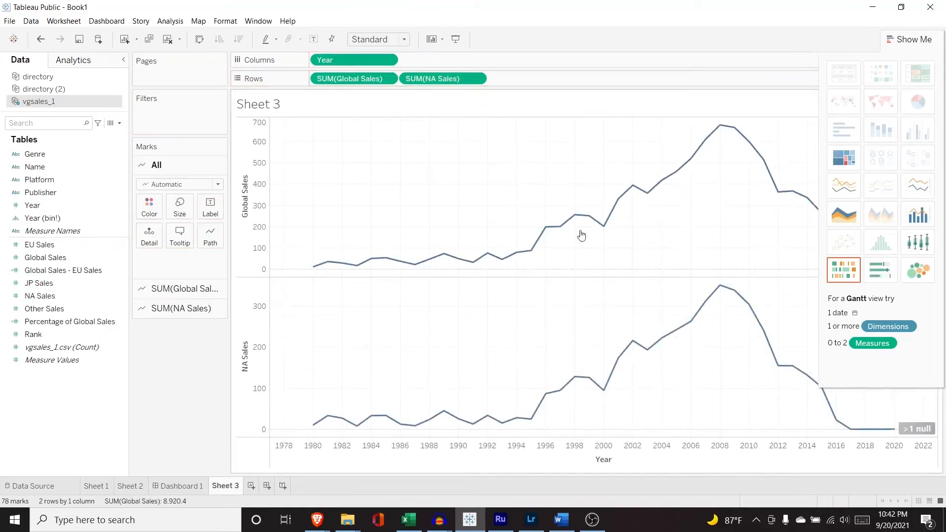
{"action": "left_click", "coordinate": [919, 215]}
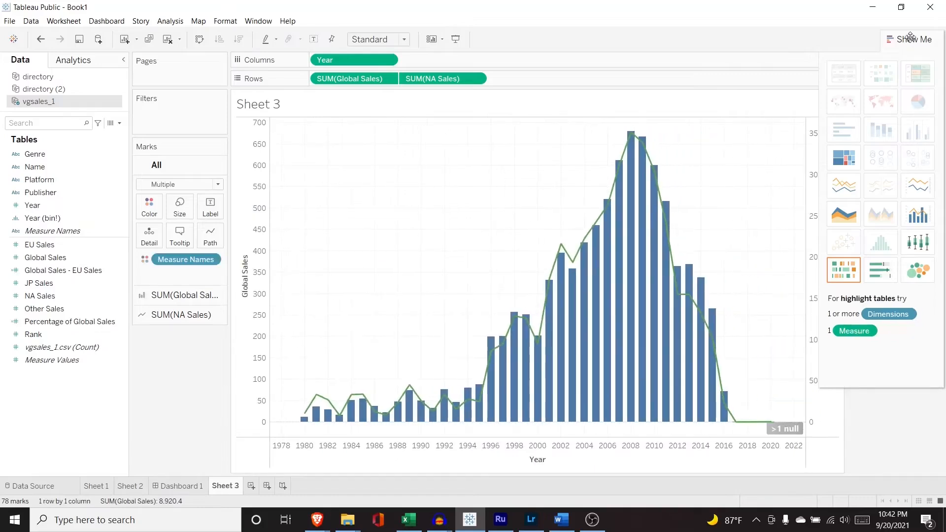
{"action": "left_click", "coordinate": [910, 39]}
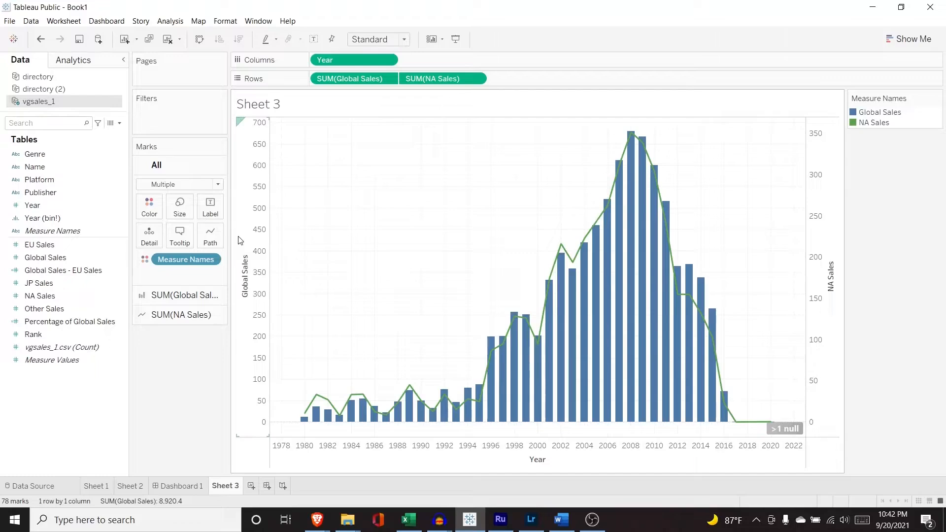
Try swapping Global Sales and NA Sales on Rows and showing all marks as lines, reverting each change
{"action": "left_click_drag", "start_coordinate": [425, 82], "coordinate": [323, 79]}
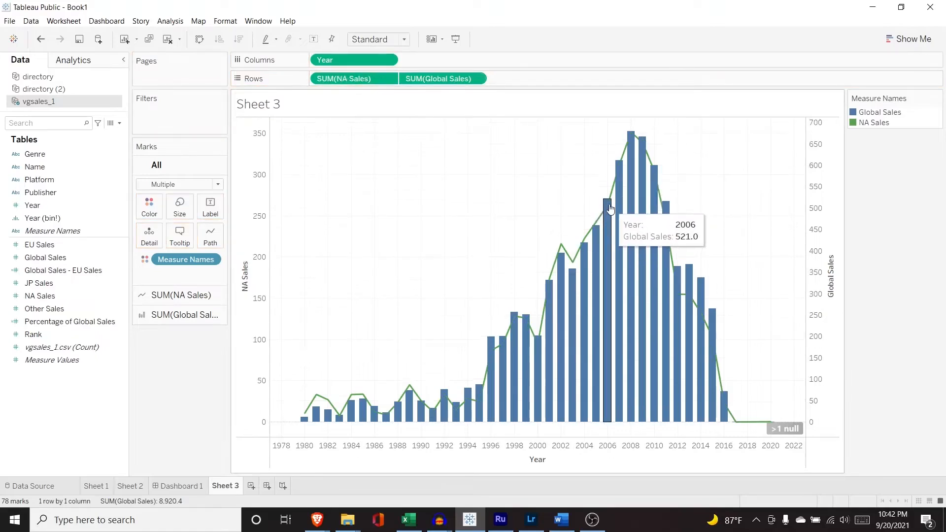
{"action": "left_click_drag", "start_coordinate": [432, 79], "coordinate": [318, 81]}
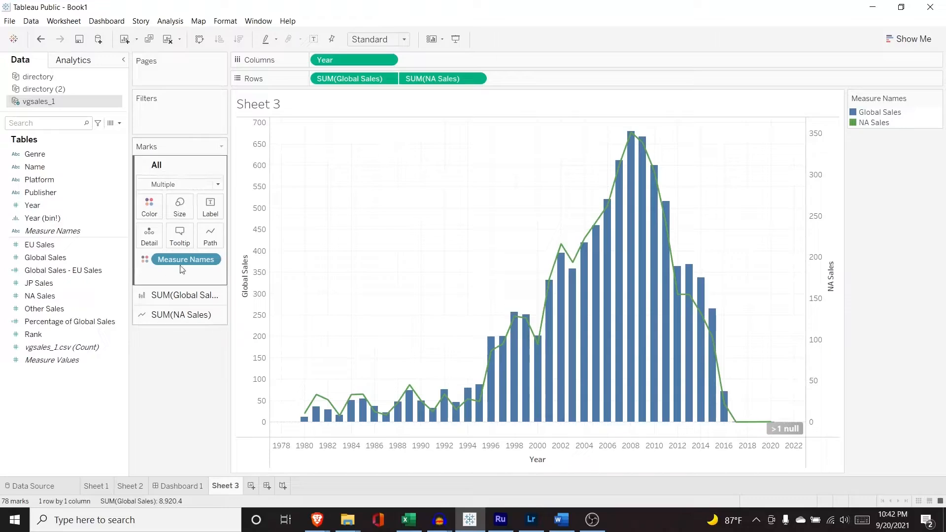
{"action": "left_click", "coordinate": [192, 189]}
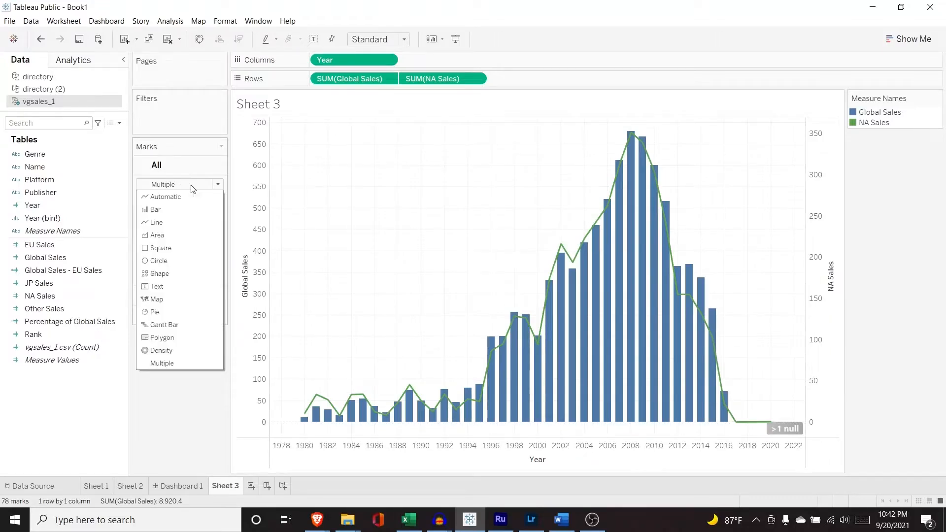
{"action": "left_click", "coordinate": [177, 222]}
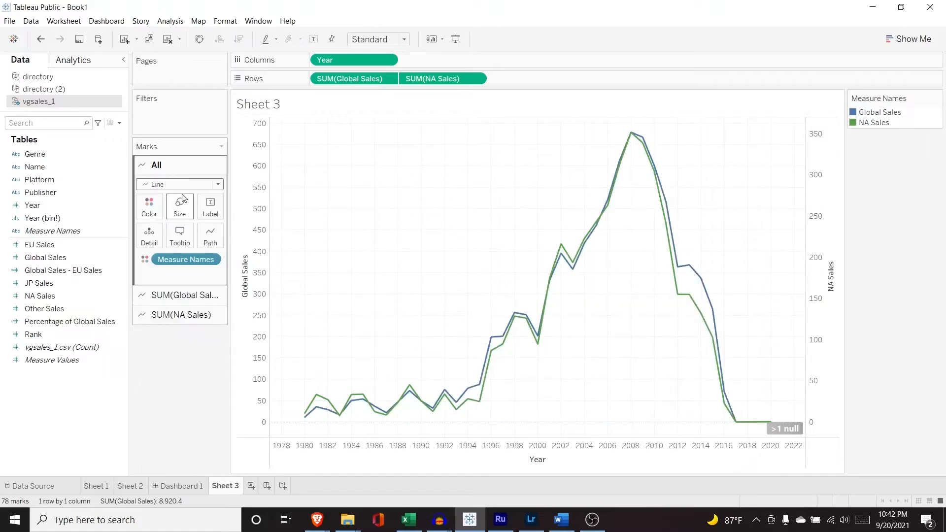
{"action": "key", "text": "ctrl+z"}
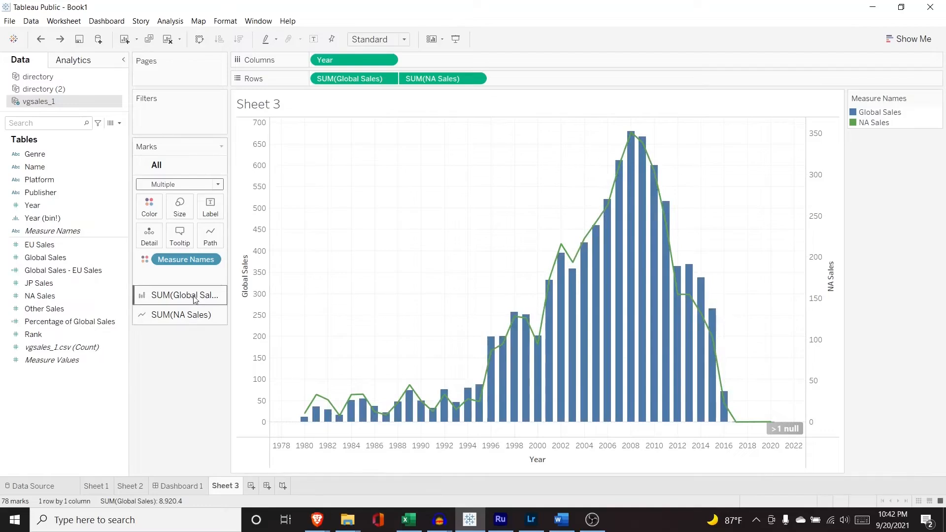
Recolor the NA Sales line orange by assigning the Automatic color palette to the measure names
{"action": "left_click", "coordinate": [188, 315]}
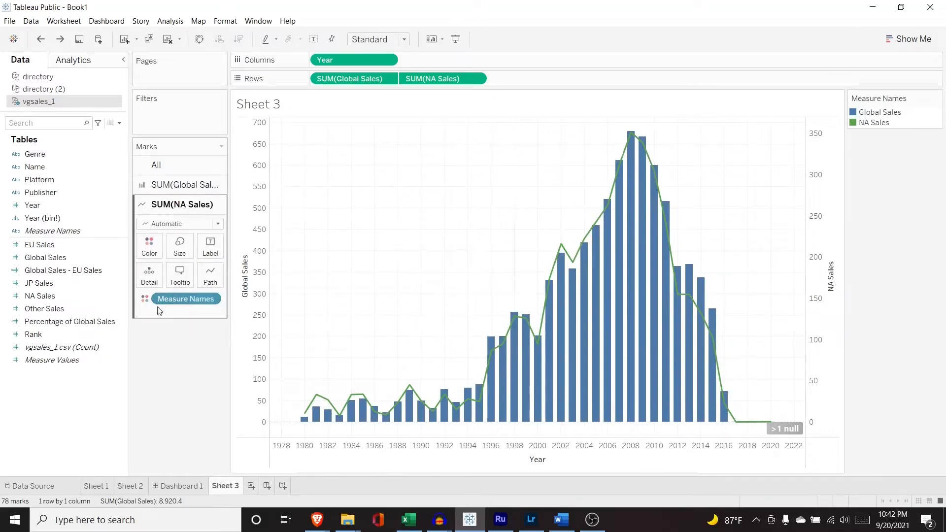
{"action": "left_click", "coordinate": [158, 247]}
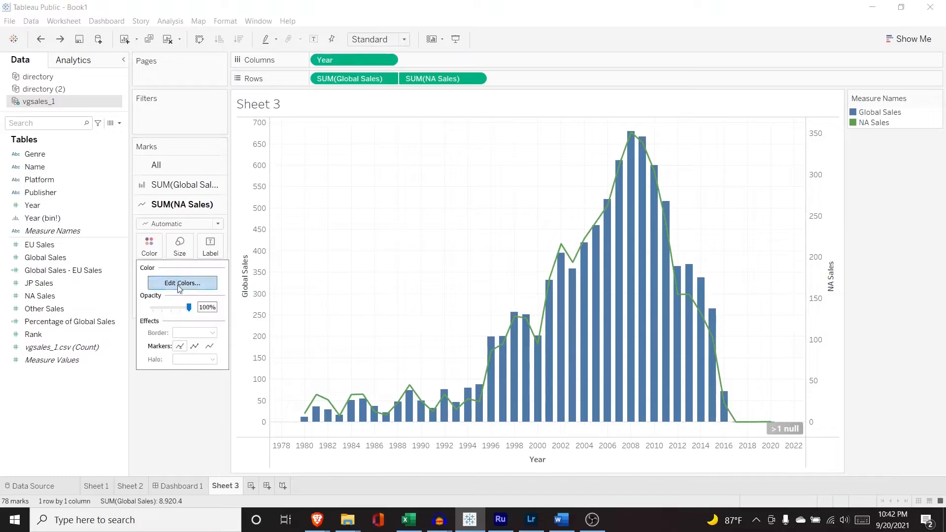
{"action": "left_click", "coordinate": [181, 284]}
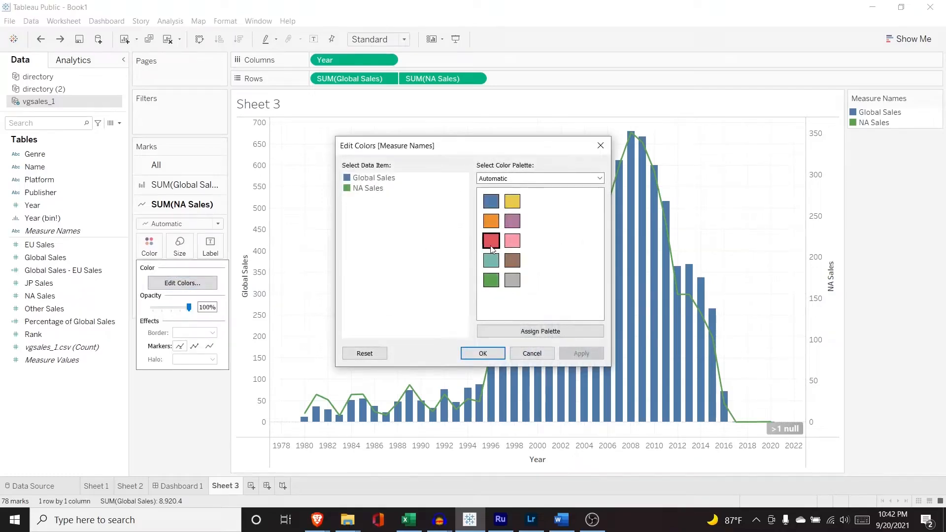
{"action": "left_click", "coordinate": [542, 334]}
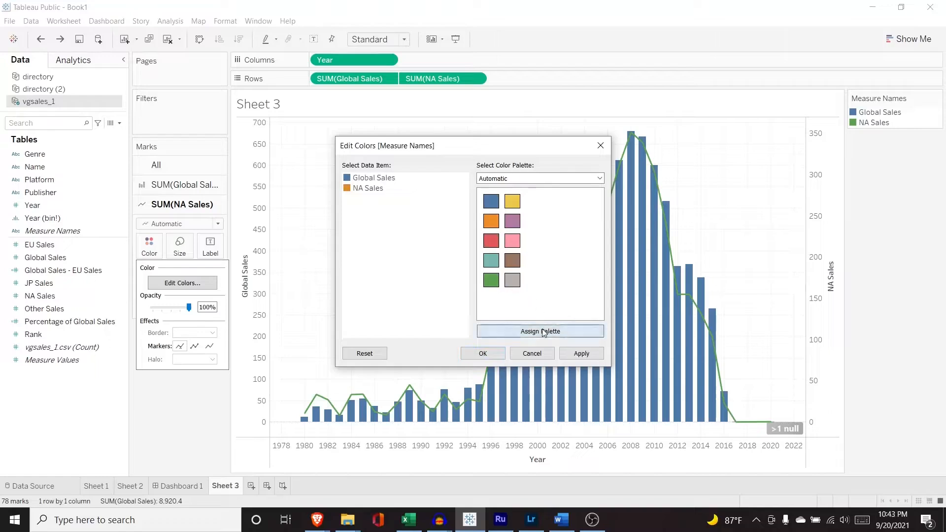
{"action": "left_click", "coordinate": [575, 354]}
{"action": "left_click", "coordinate": [485, 353]}
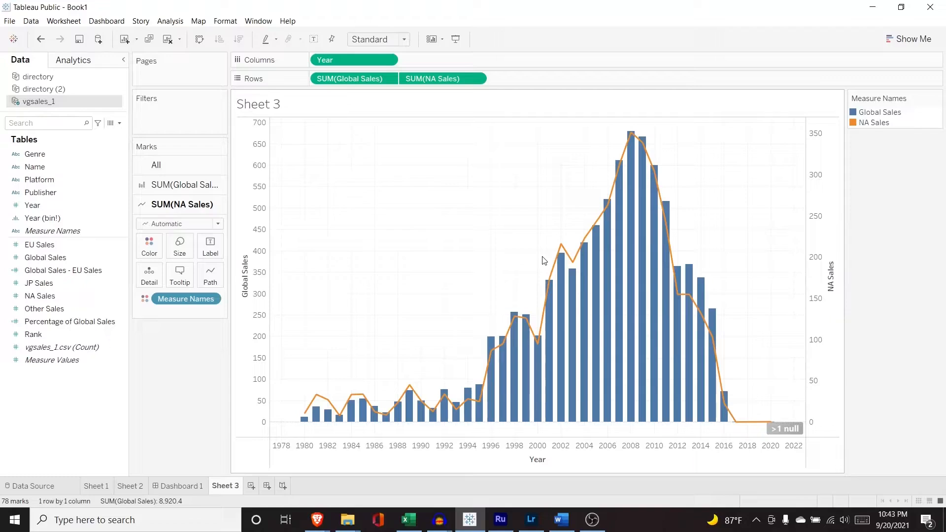
Try Bar and Square marks for NA Sales, and finally set its mark type to Line
{"action": "left_click", "coordinate": [190, 223]}
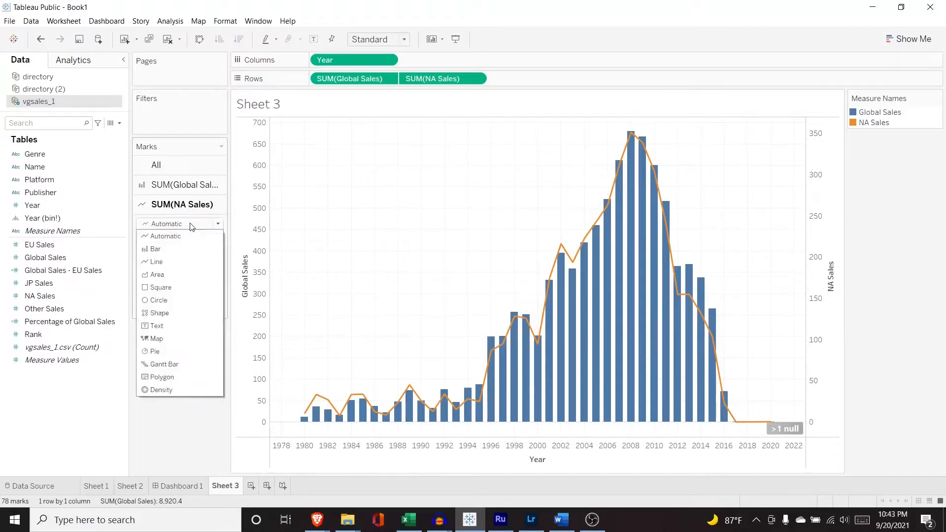
{"action": "left_click", "coordinate": [176, 247]}
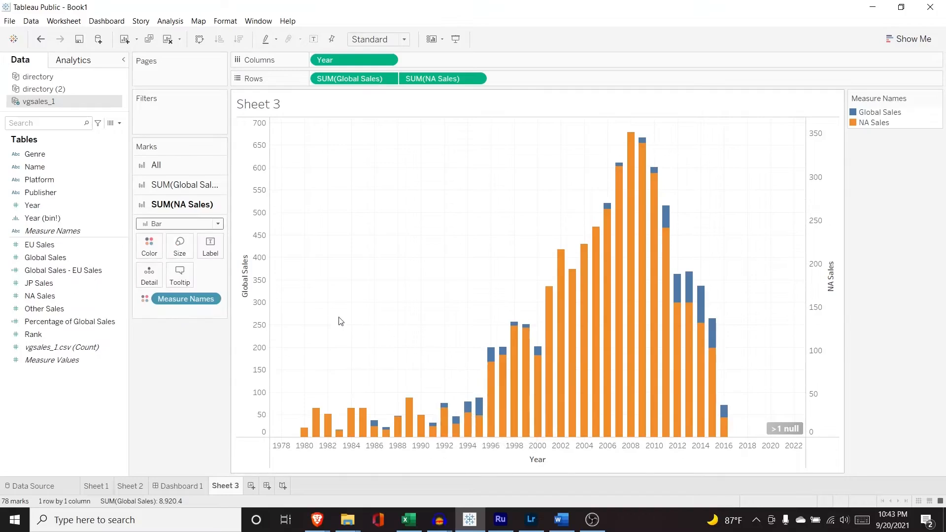
{"action": "left_click", "coordinate": [192, 225]}
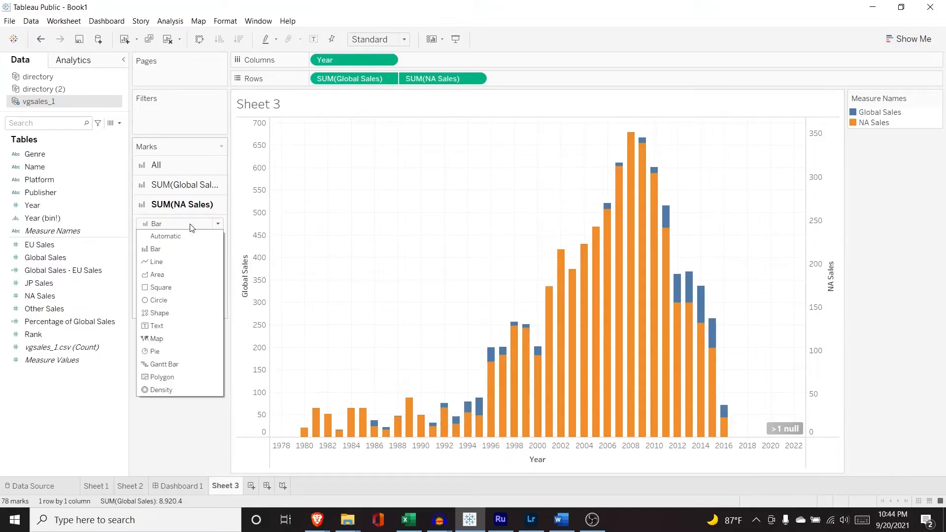
{"action": "left_click", "coordinate": [167, 287]}
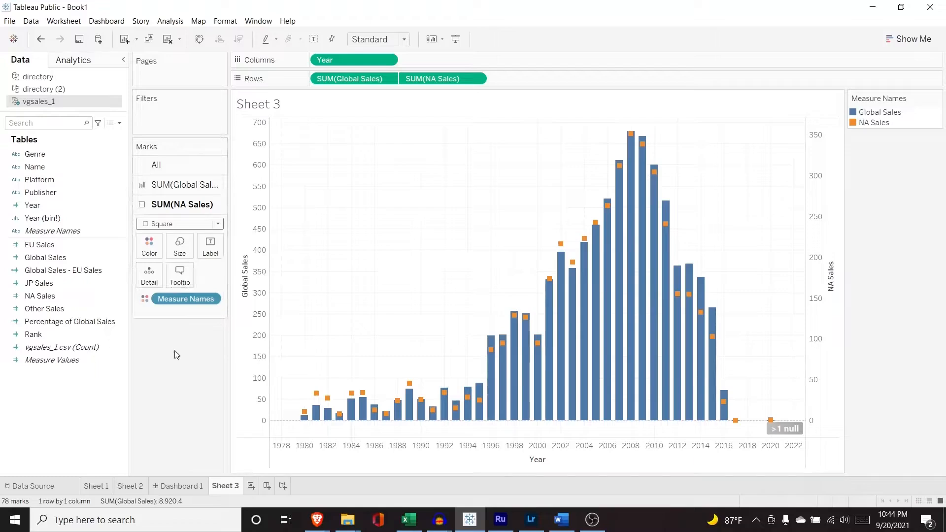
{"action": "left_click", "coordinate": [181, 225]}
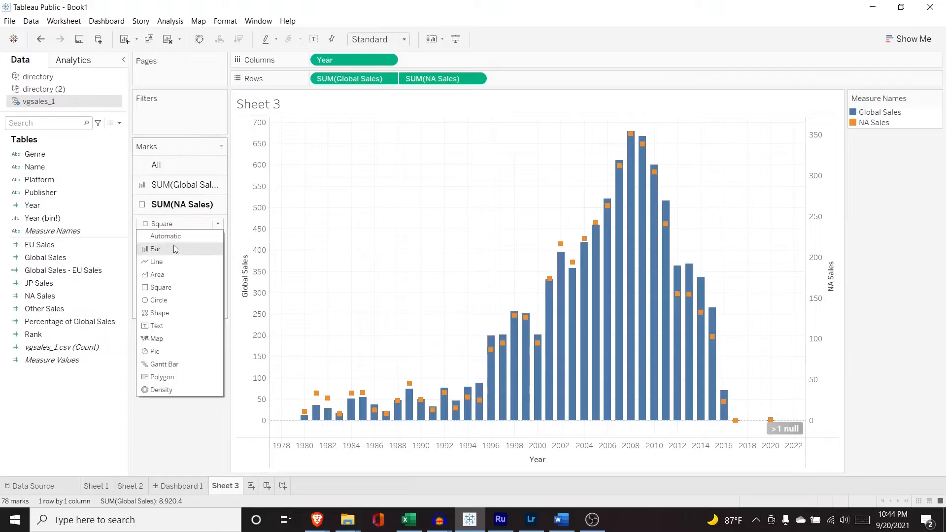
{"action": "left_click", "coordinate": [170, 262]}
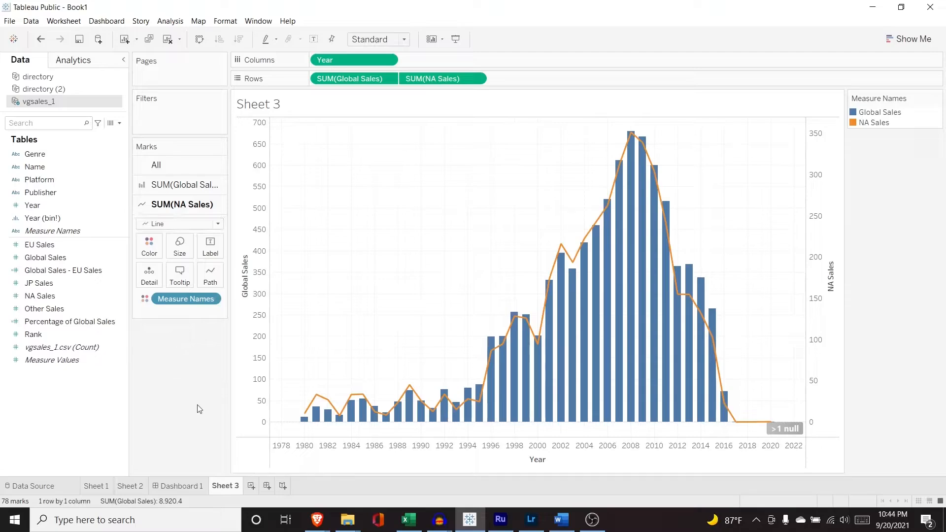
Add a new worksheet and, from directory (2), place Longitude (generated) on Columns and Latitude (generated) on Rows
{"action": "left_click", "coordinate": [251, 486]}
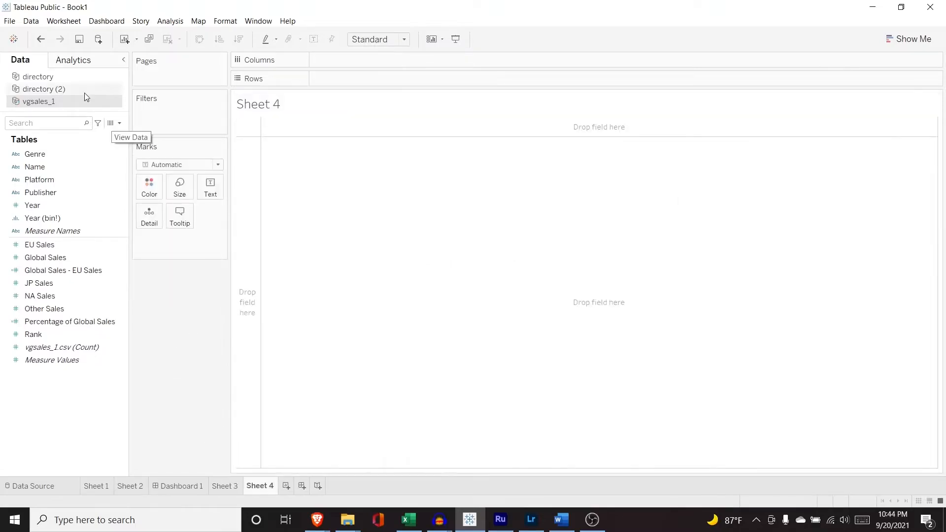
{"action": "left_click", "coordinate": [68, 90]}
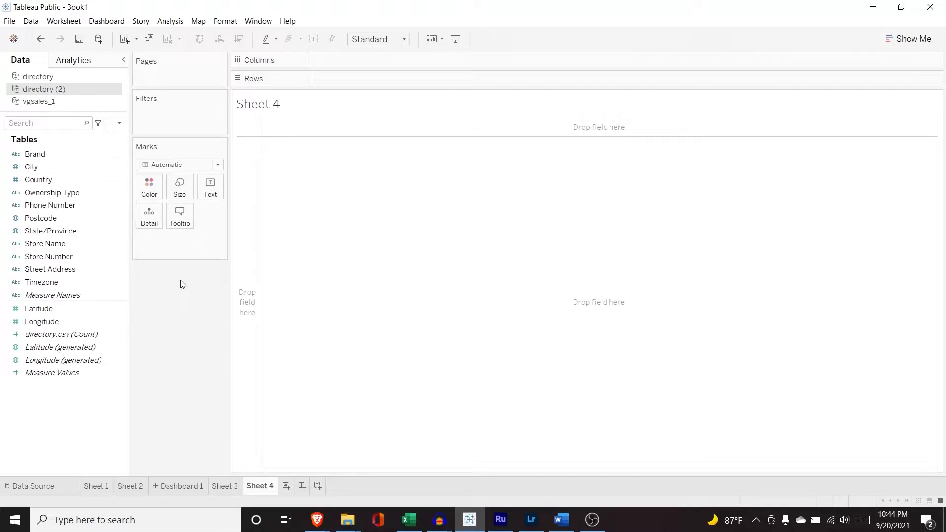
{"action": "left_click", "coordinate": [76, 349]}
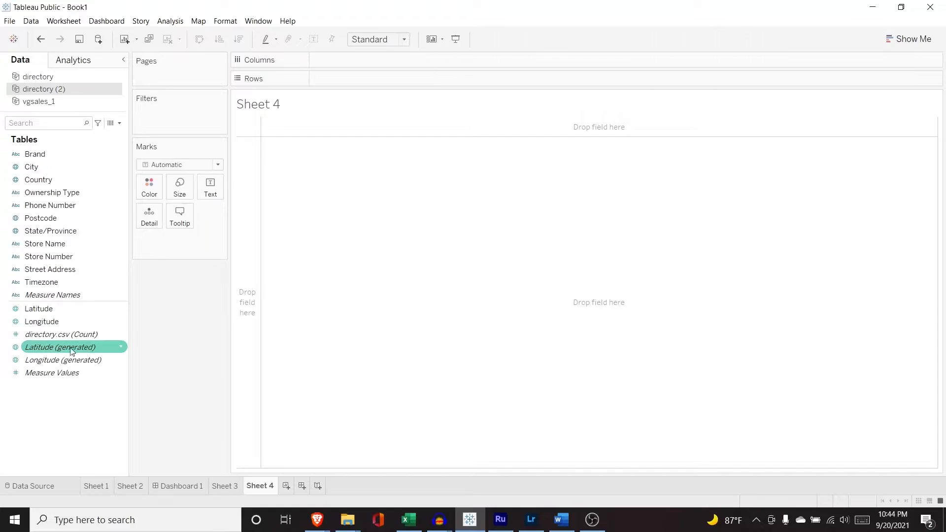
{"action": "left_click", "coordinate": [62, 365]}
{"action": "left_click", "coordinate": [69, 349]}
{"action": "left_click", "coordinate": [68, 360]}
{"action": "mouse_move", "coordinate": [68, 360]}
{"action": "left_mouse_down"}
{"action": "mouse_move", "coordinate": [317, 173]}
{"action": "mouse_move", "coordinate": [372, 58]}
{"action": "left_mouse_up"}
{"action": "left_click", "coordinate": [81, 348]}
{"action": "left_click_drag", "start_coordinate": [81, 347], "coordinate": [416, 78]}
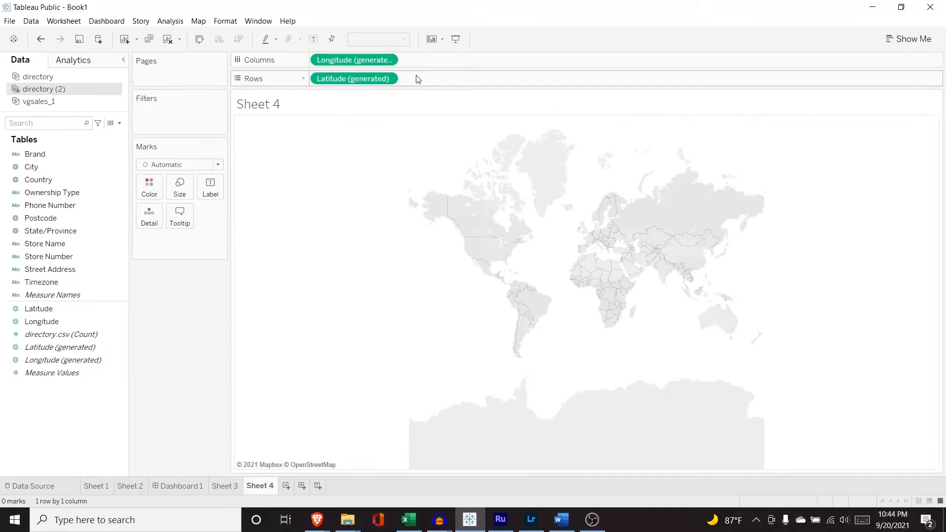
Check the chart-type requirements for symbol maps and add Postcode as a detail of the map marks
{"action": "left_click", "coordinate": [914, 37]}
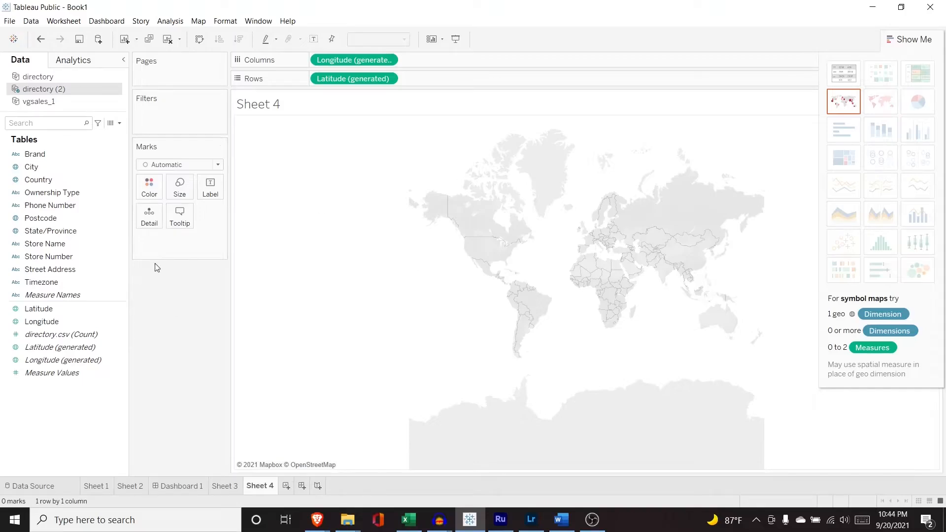
{"action": "left_click", "coordinate": [60, 218]}
{"action": "left_click_drag", "start_coordinate": [61, 220], "coordinate": [178, 246]}
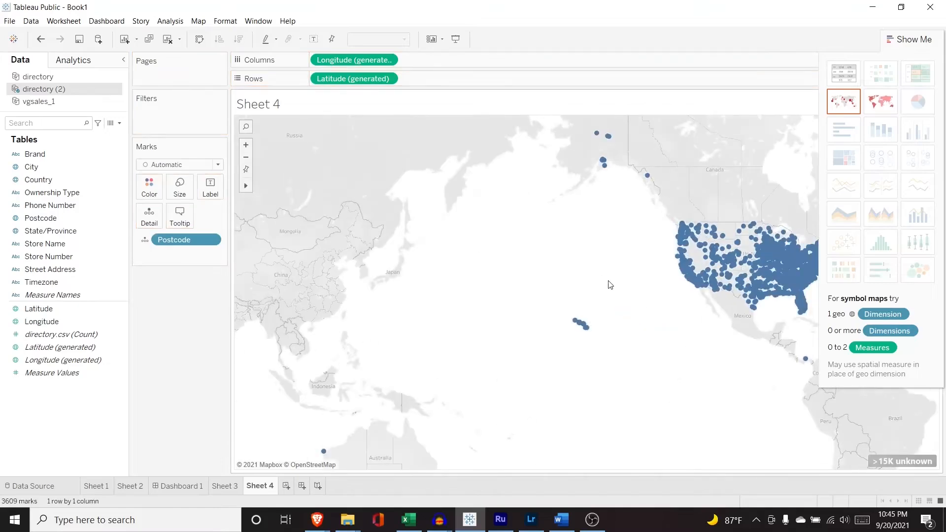
Examine the distribution of postcode points across the United States on the map
{"action": "mouse_move", "coordinate": [245, 187]}
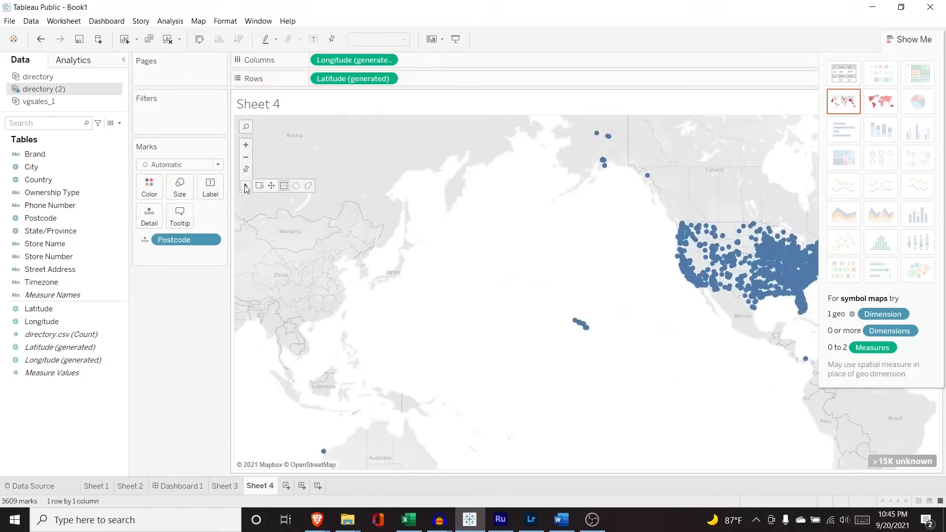
{"action": "left_click", "coordinate": [271, 187]}
{"action": "left_click_drag", "start_coordinate": [526, 273], "coordinate": [355, 255]}
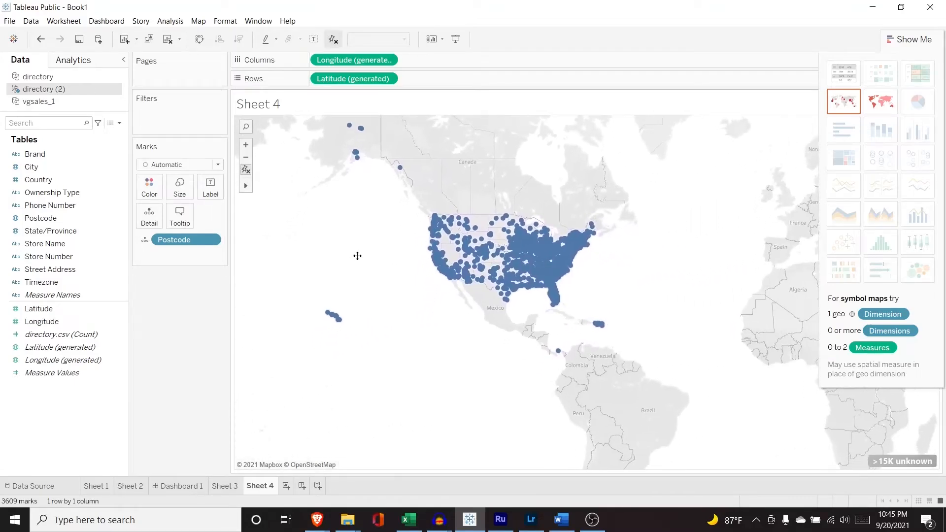
{"action": "left_click", "coordinate": [919, 39]}
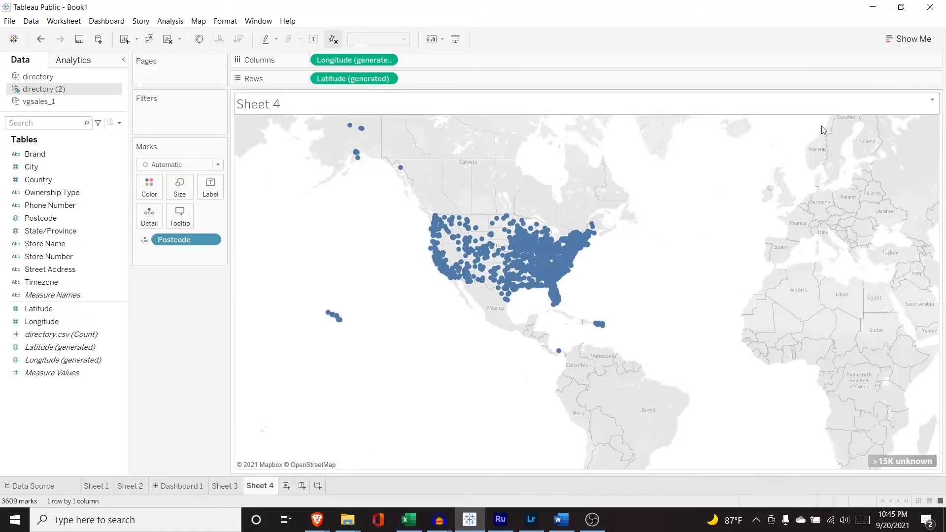
{"action": "left_click", "coordinate": [246, 145]}
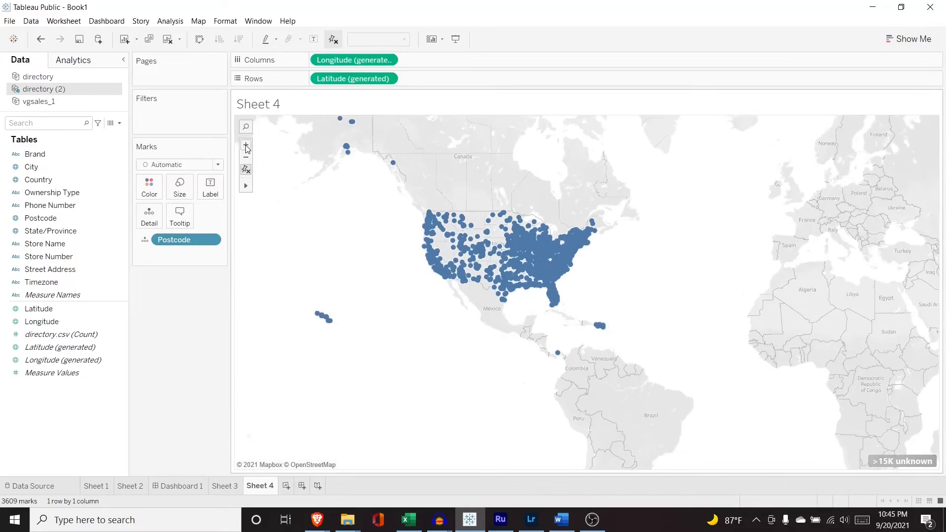
{"action": "left_click", "coordinate": [246, 145]}
{"action": "left_click_drag", "start_coordinate": [339, 222], "coordinate": [597, 343]}
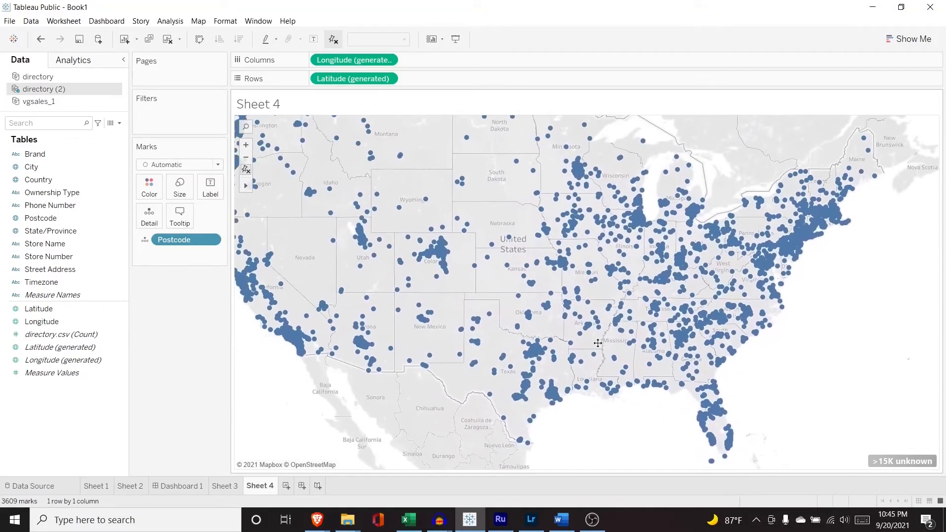
{"action": "left_click", "coordinate": [246, 157]}
{"action": "left_click_drag", "start_coordinate": [511, 272], "coordinate": [463, 256]}
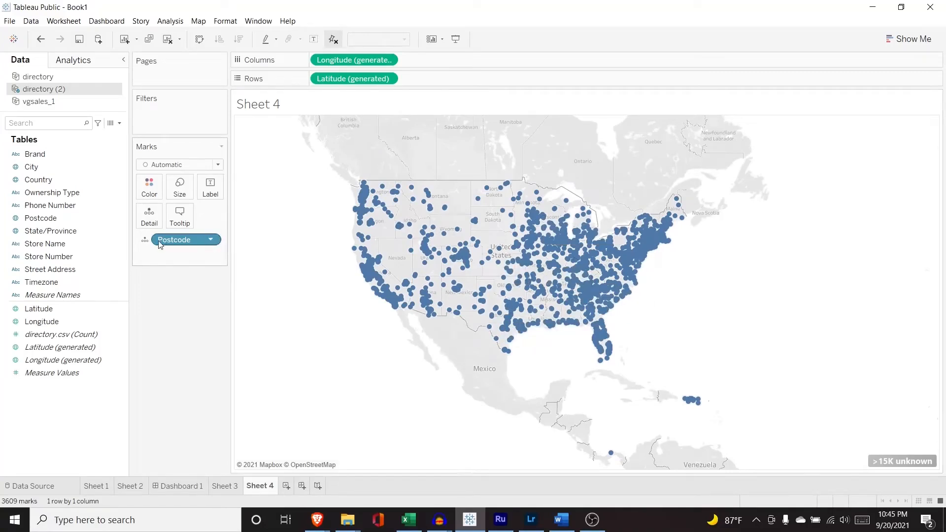
Try encoding Postcode by color on the map marks, and switch its encoding to Size
{"action": "left_click", "coordinate": [145, 240]}
{"action": "left_click", "coordinate": [147, 255]}
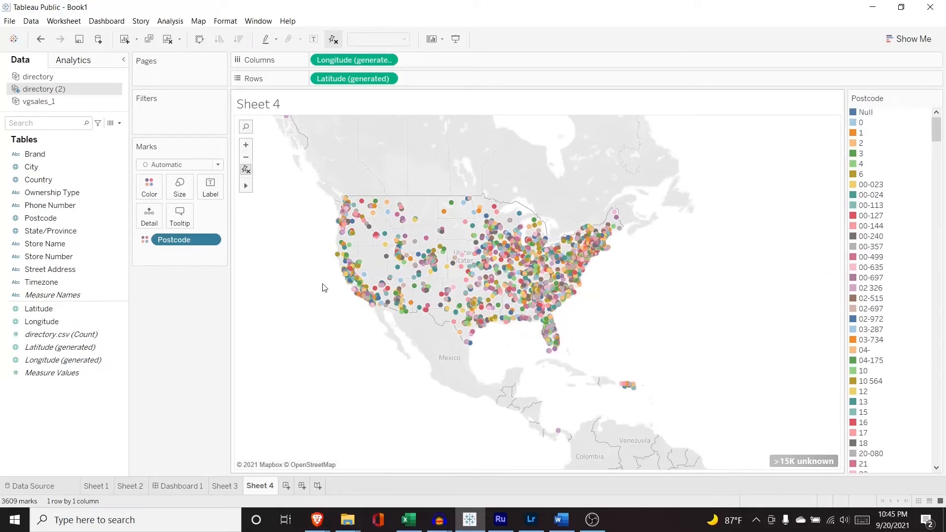
{"action": "left_click", "coordinate": [145, 240]}
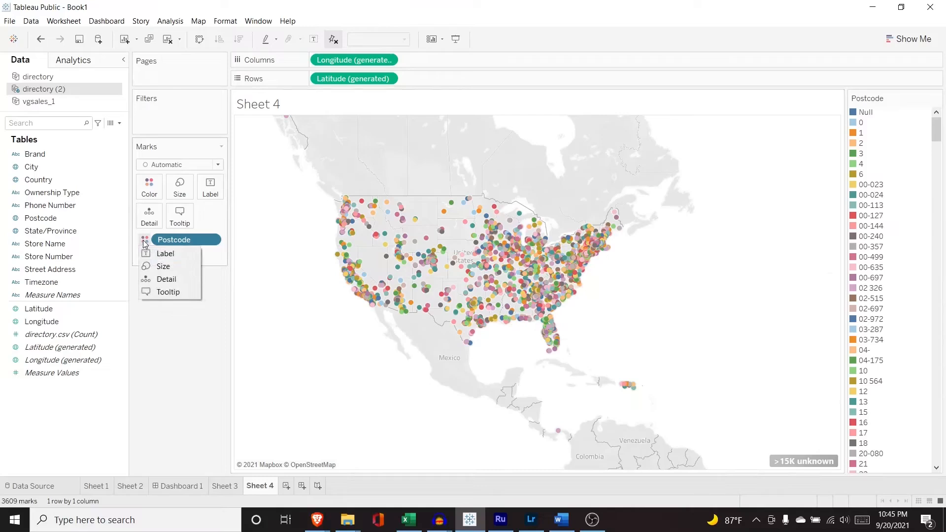
{"action": "left_click", "coordinate": [160, 267]}
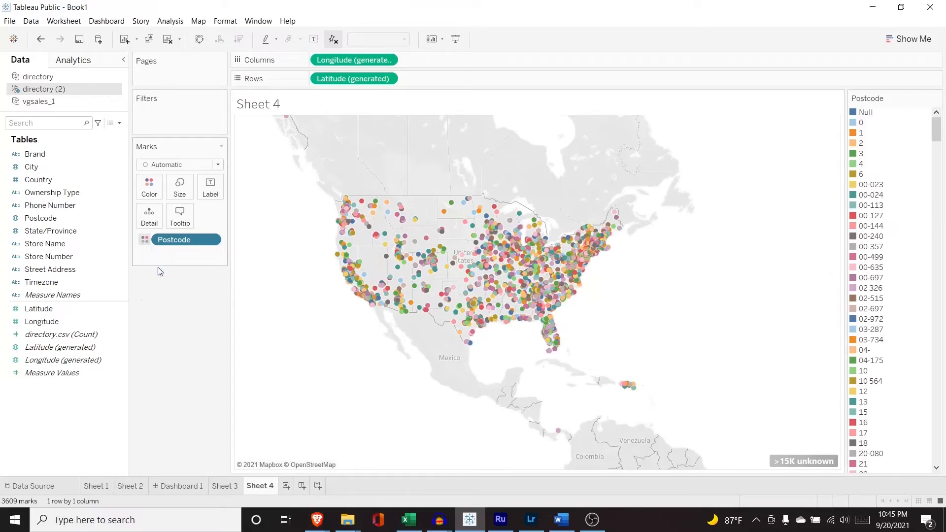
Shrink the map's postcode marks to small dots, just slightly above the minimum size
{"action": "left_click", "coordinate": [182, 188]}
{"action": "left_click_drag", "start_coordinate": [196, 215], "coordinate": [173, 215]}
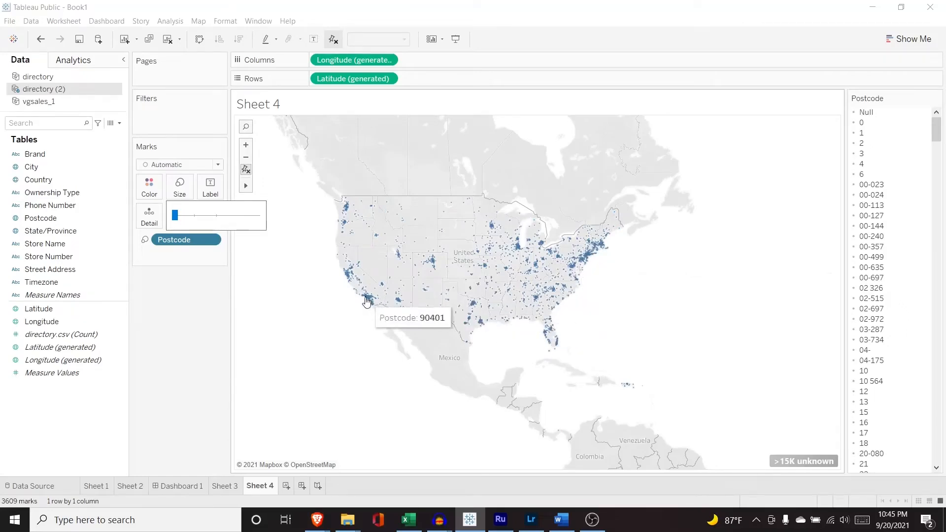
{"action": "left_click", "coordinate": [183, 290]}
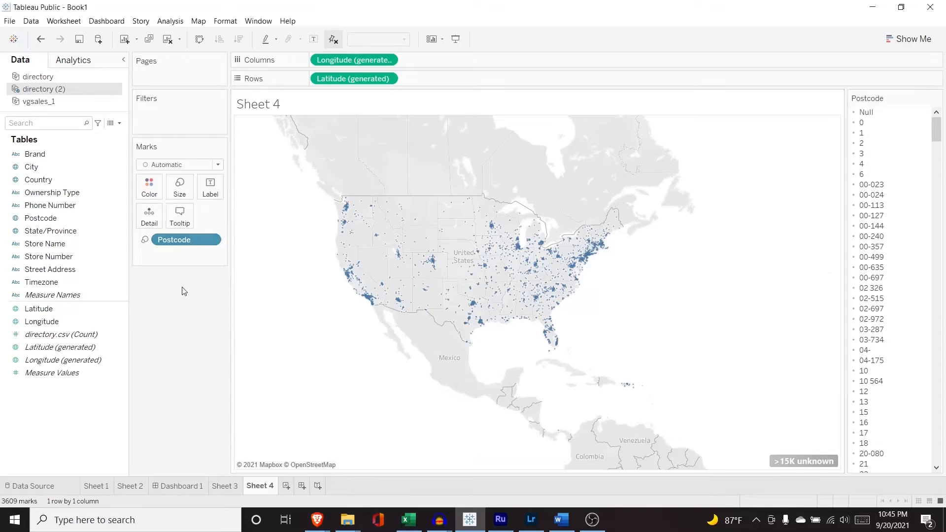
{"action": "left_click", "coordinate": [179, 187]}
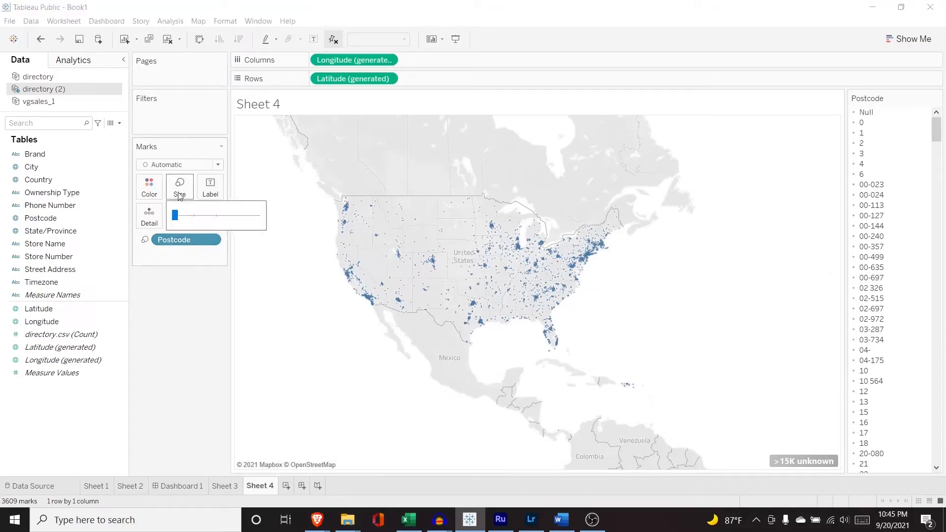
{"action": "left_click_drag", "start_coordinate": [176, 215], "coordinate": [184, 215]}
{"action": "left_click", "coordinate": [208, 194]}
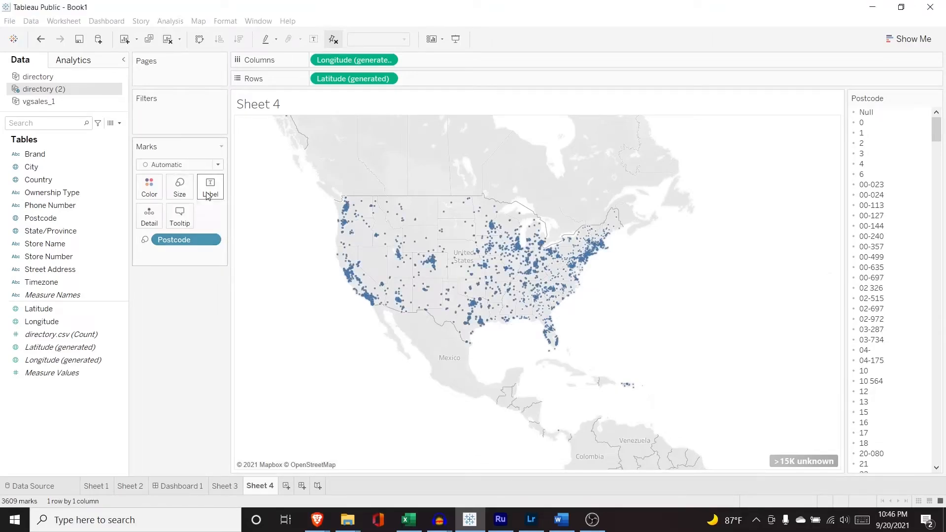
Replace Postcode with State/Province on the map marks and change the mark type to Map
{"action": "left_click", "coordinate": [233, 215]}
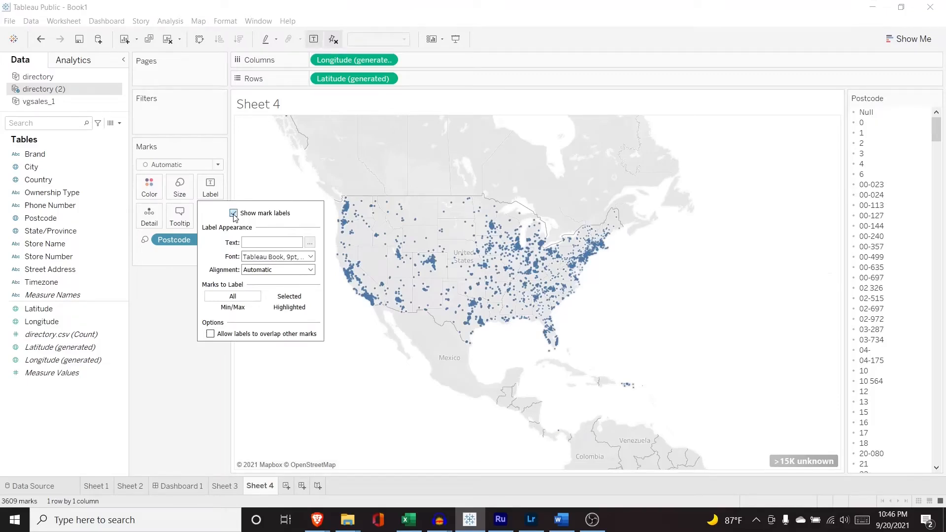
{"action": "left_click", "coordinate": [165, 286]}
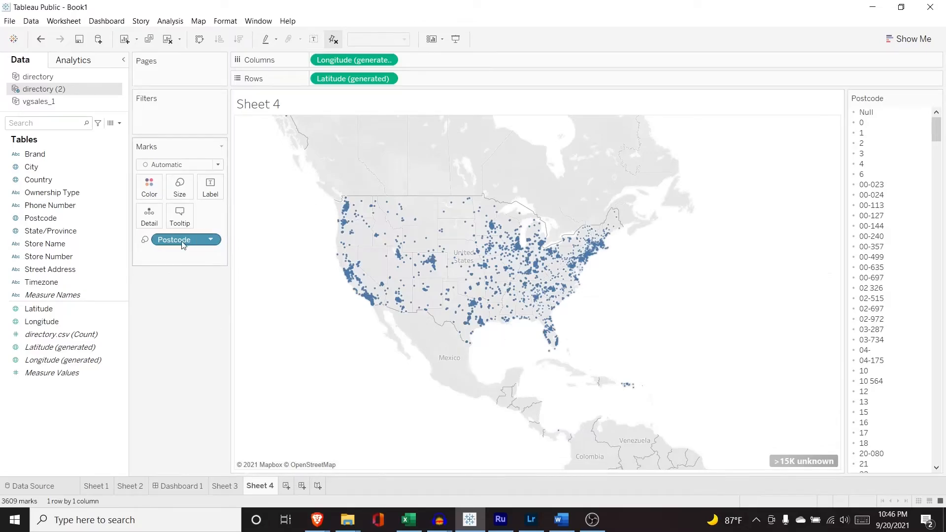
{"action": "mouse_move", "coordinate": [182, 243]}
{"action": "left_mouse_down"}
{"action": "mouse_move", "coordinate": [101, 235]}
{"action": "mouse_move", "coordinate": [38, 248]}
{"action": "mouse_move", "coordinate": [169, 241]}
{"action": "left_mouse_up"}
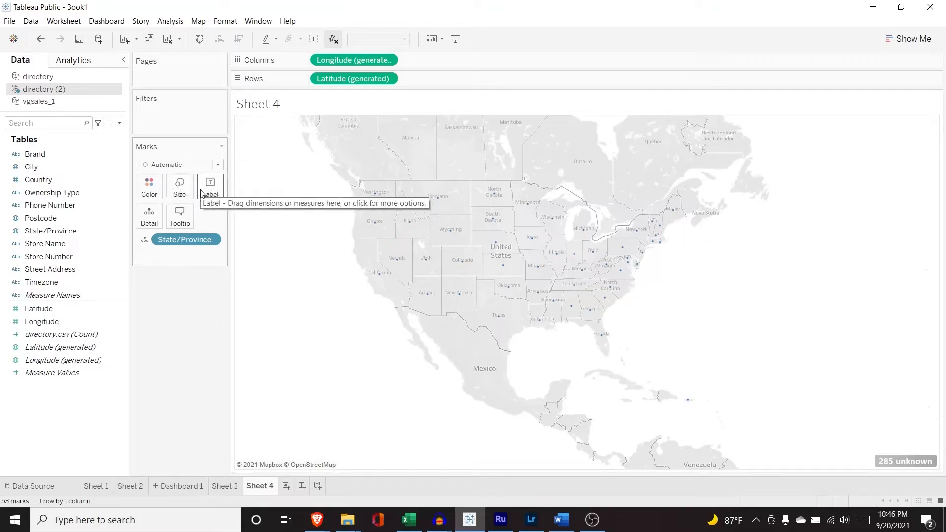
{"action": "left_click", "coordinate": [164, 166]}
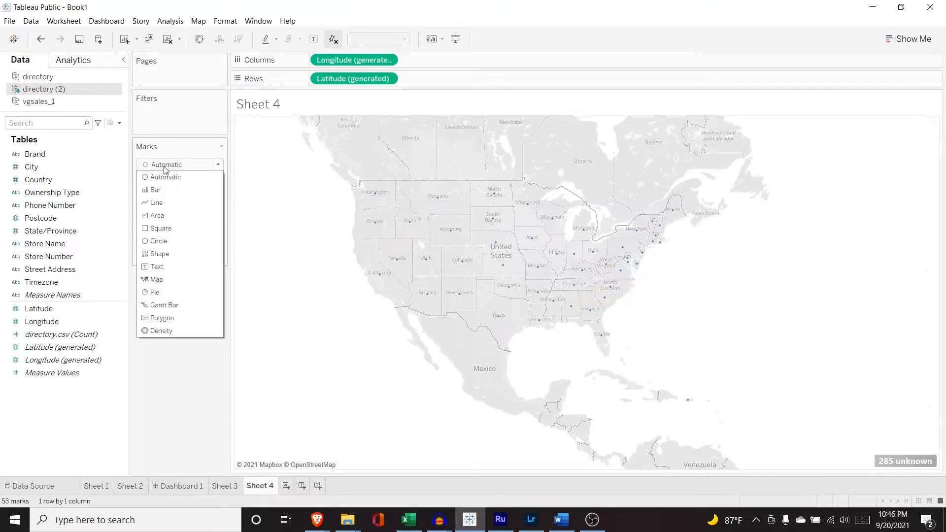
{"action": "left_click", "coordinate": [185, 280]}
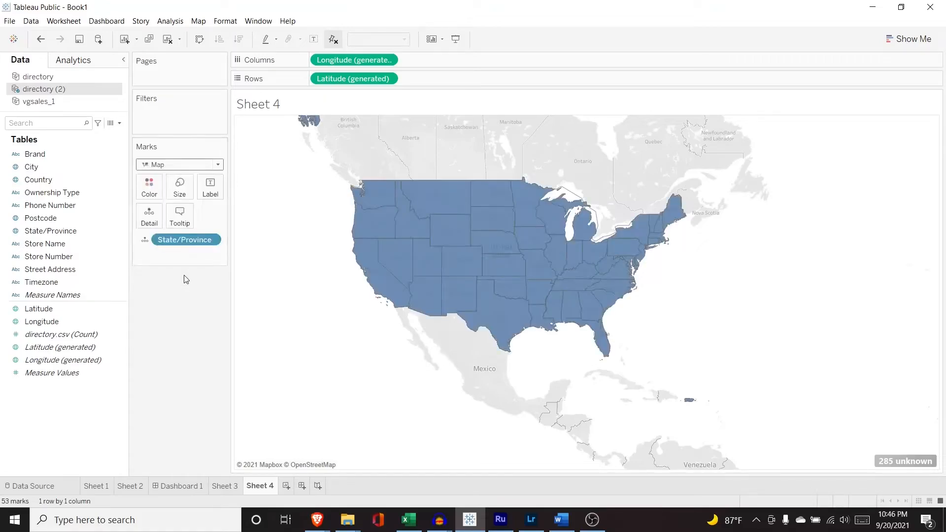
Color the filled state map by State/Province and look over the colored states and their legend
{"action": "left_click", "coordinate": [144, 191]}
{"action": "left_click", "coordinate": [145, 240]}
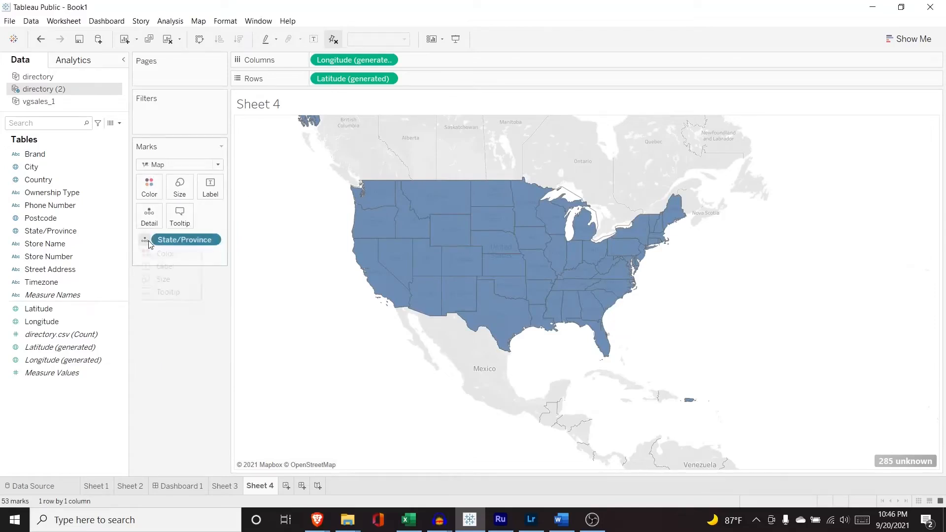
{"action": "left_click", "coordinate": [164, 254]}
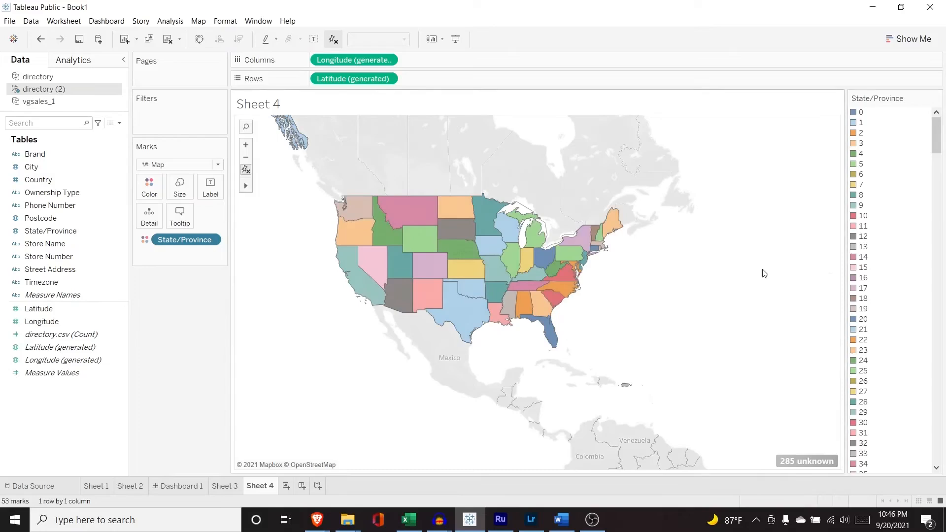
{"action": "scroll", "coordinate": [736, 277], "scroll_direction": "up", "scroll_amount": 1}
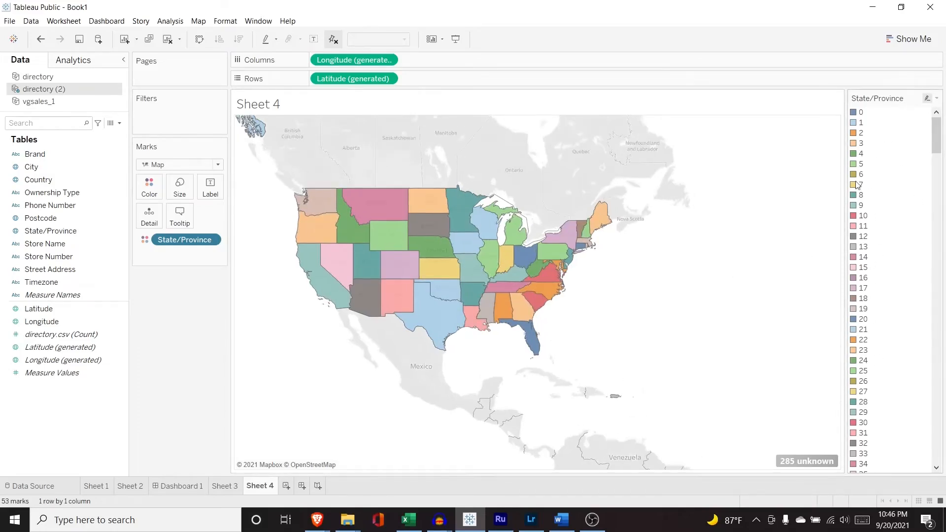
{"action": "scroll", "coordinate": [854, 378], "scroll_direction": "down", "scroll_amount": 1}
{"action": "left_click_drag", "start_coordinate": [936, 162], "coordinate": [935, 129]}
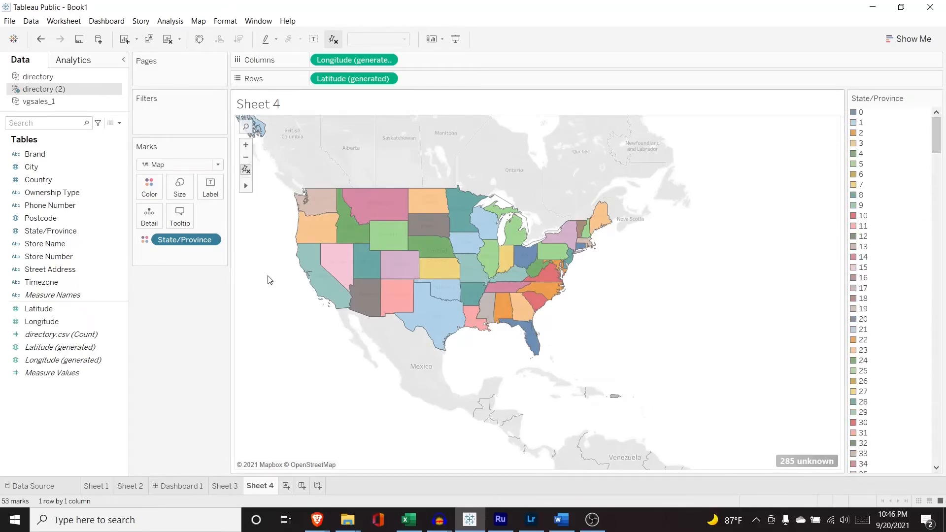
{"action": "left_click_drag", "start_coordinate": [271, 279], "coordinate": [324, 279]}
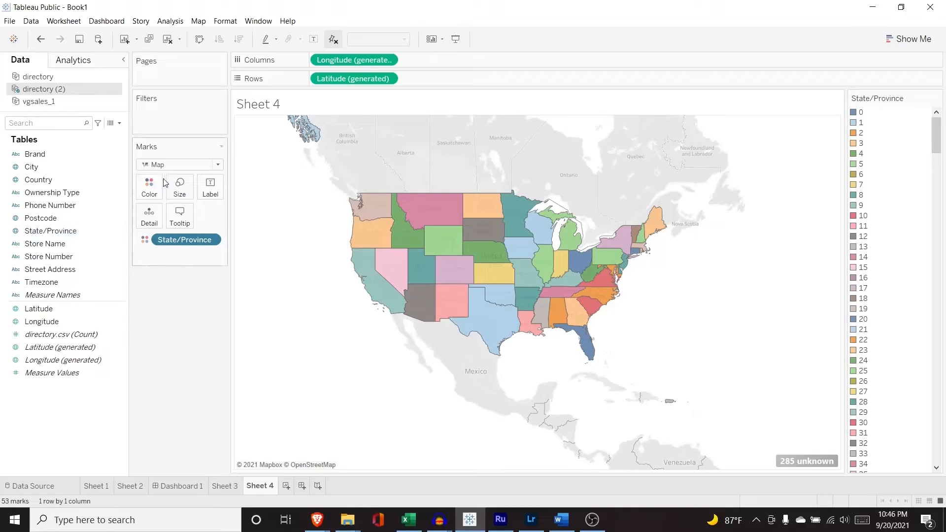
Change the map's mark type to Density and replace State/Province with Postcode as the detail
{"action": "left_click", "coordinate": [195, 166]}
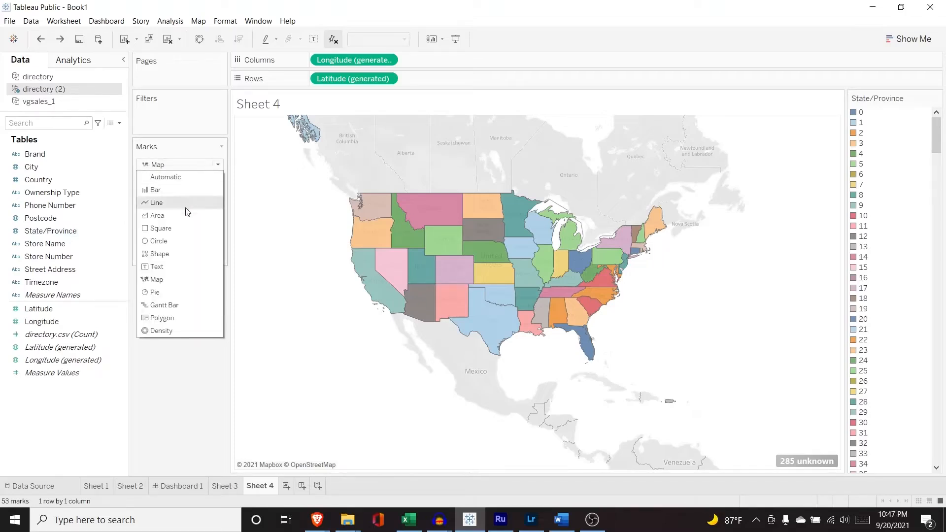
{"action": "left_click", "coordinate": [179, 329]}
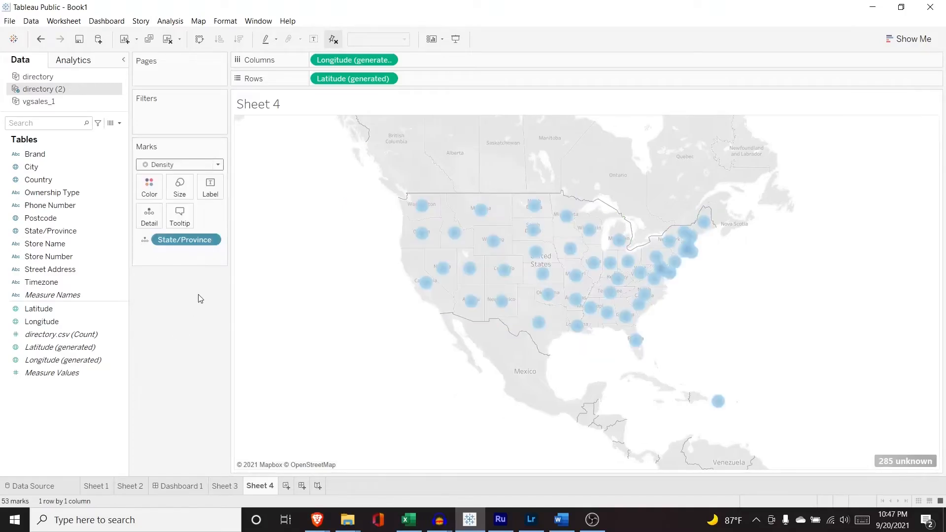
{"action": "mouse_move", "coordinate": [185, 239]}
{"action": "left_mouse_down"}
{"action": "mouse_move", "coordinate": [47, 246]}
{"action": "mouse_move", "coordinate": [49, 230]}
{"action": "mouse_move", "coordinate": [176, 238]}
{"action": "left_mouse_up"}
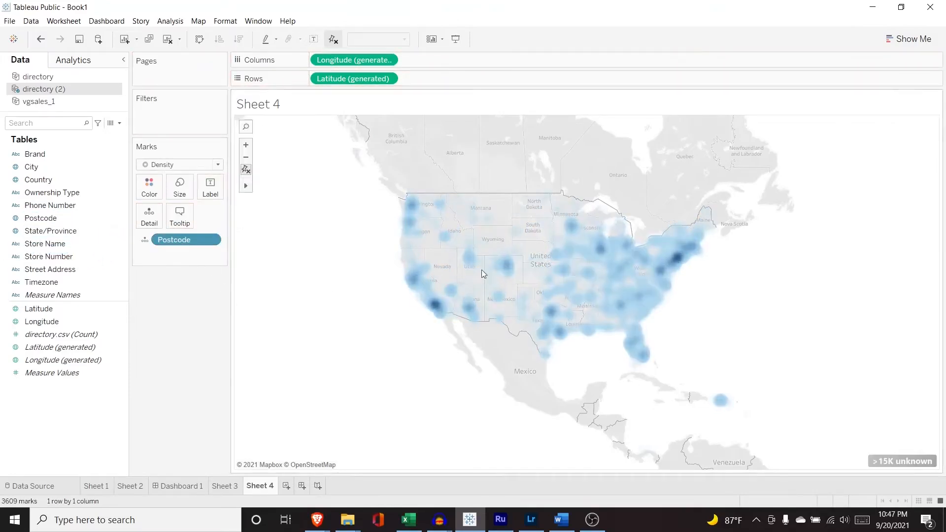
Reduce the size of the density marks to about a quarter of the size range and check the color options
{"action": "left_click", "coordinate": [179, 187]}
{"action": "mouse_move", "coordinate": [217, 216]}
{"action": "left_mouse_down"}
{"action": "mouse_move", "coordinate": [188, 213]}
{"action": "mouse_move", "coordinate": [232, 217]}
{"action": "mouse_move", "coordinate": [222, 217]}
{"action": "left_mouse_up"}
{"action": "left_click_drag", "start_coordinate": [221, 215], "coordinate": [197, 216]}
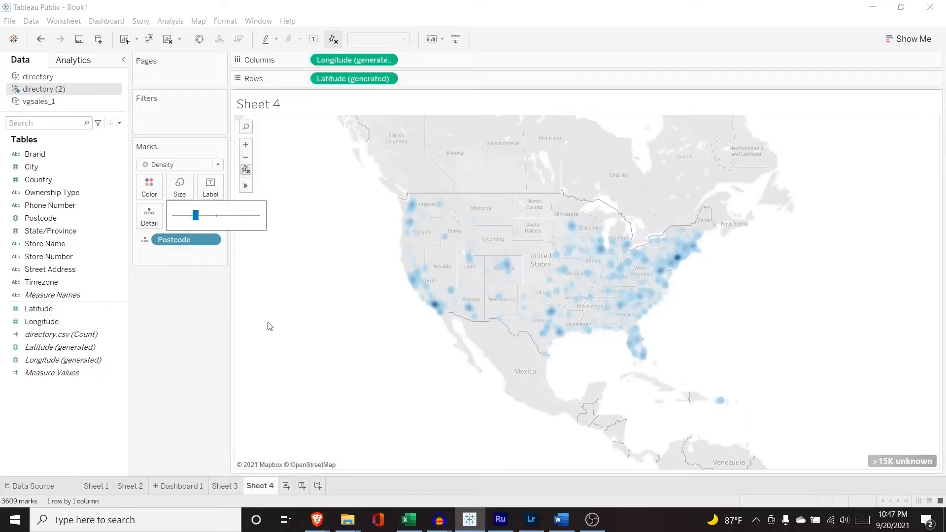
{"action": "left_click", "coordinate": [148, 192]}
{"action": "left_click", "coordinate": [147, 192]}
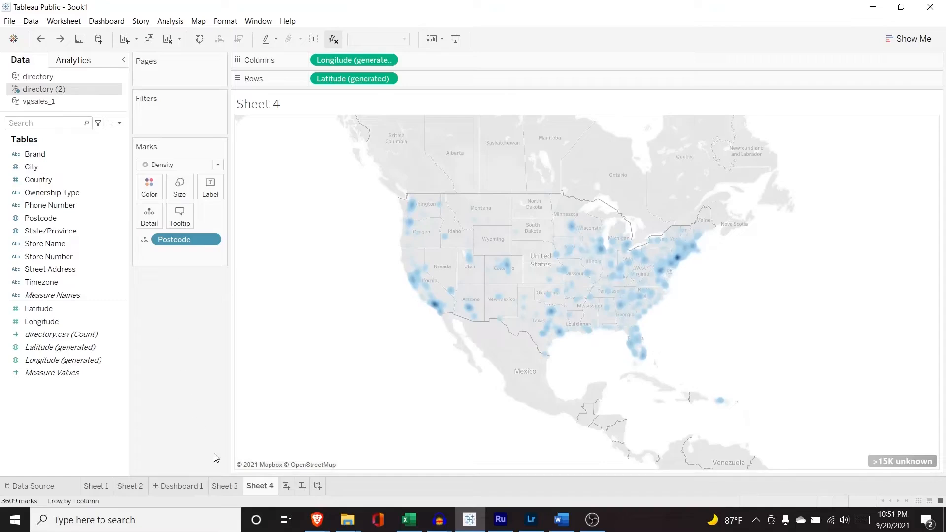
Go to Sheet 3 and convert its bar-and-line combination chart to a treemap
{"action": "left_click", "coordinate": [222, 486]}
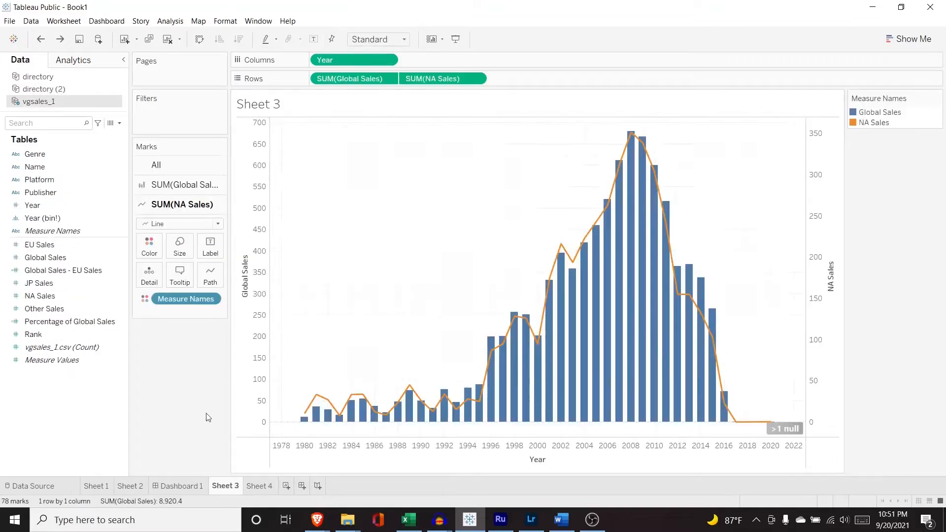
{"action": "left_click", "coordinate": [907, 45]}
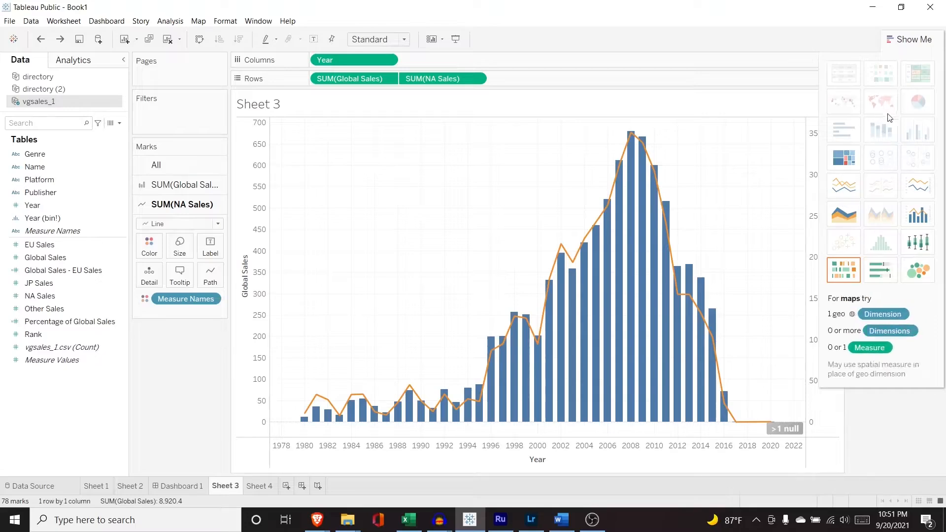
{"action": "left_click", "coordinate": [846, 161]}
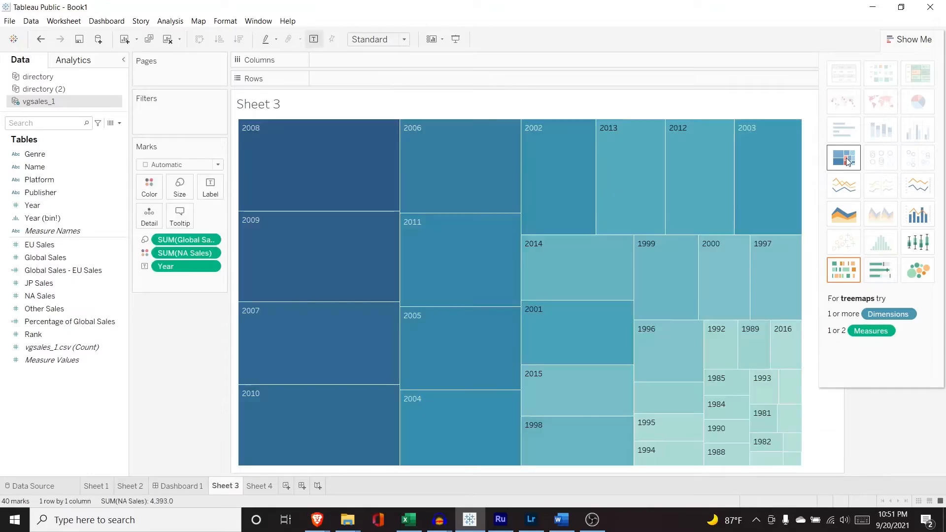
Replace Year with Genre on the treemap marks and show Genre as the label
{"action": "left_click_drag", "start_coordinate": [186, 266], "coordinate": [73, 268]}
{"action": "left_click_drag", "start_coordinate": [63, 154], "coordinate": [179, 267]}
{"action": "left_click", "coordinate": [146, 269]}
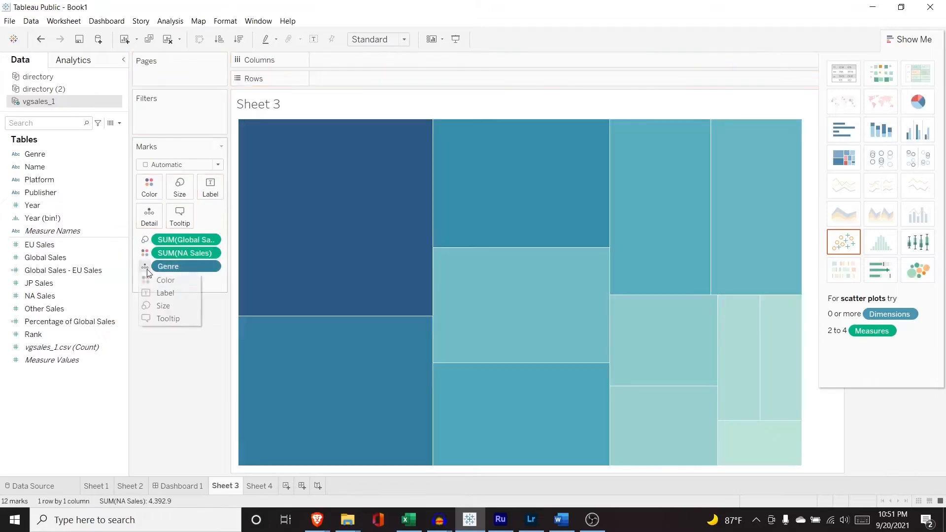
{"action": "left_click", "coordinate": [156, 291]}
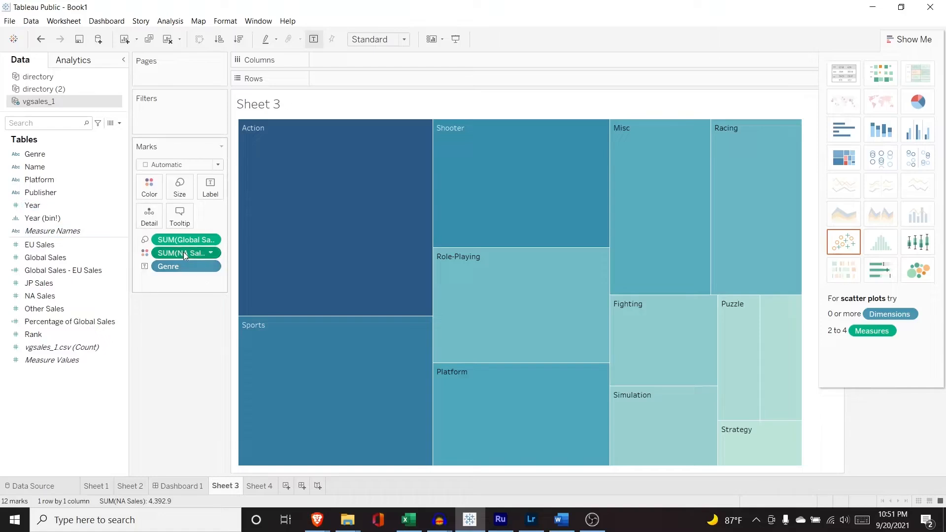
Keep NA Sales on the treemap's color and add Global Sales as a second label on the genre tiles
{"action": "left_click_drag", "start_coordinate": [183, 252], "coordinate": [38, 247]}
{"action": "key", "text": "ctrl+z"}
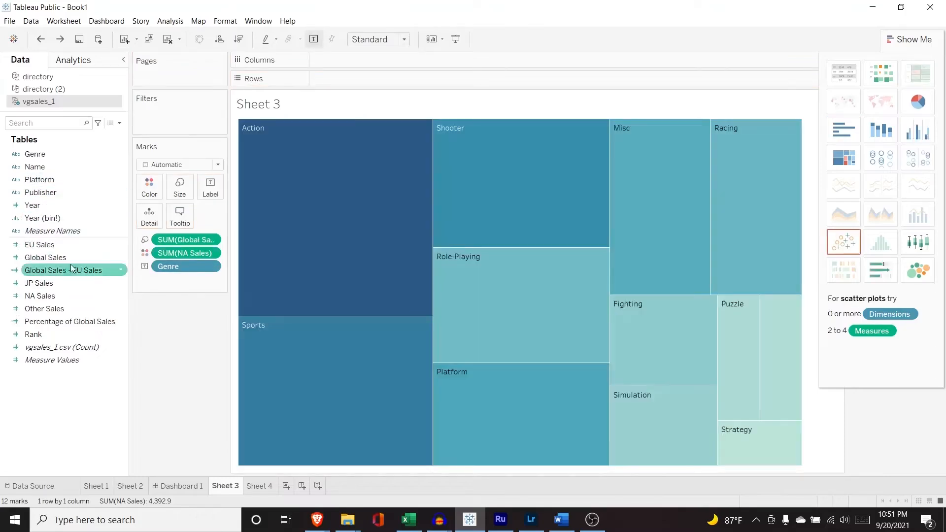
{"action": "left_click_drag", "start_coordinate": [71, 260], "coordinate": [193, 285]}
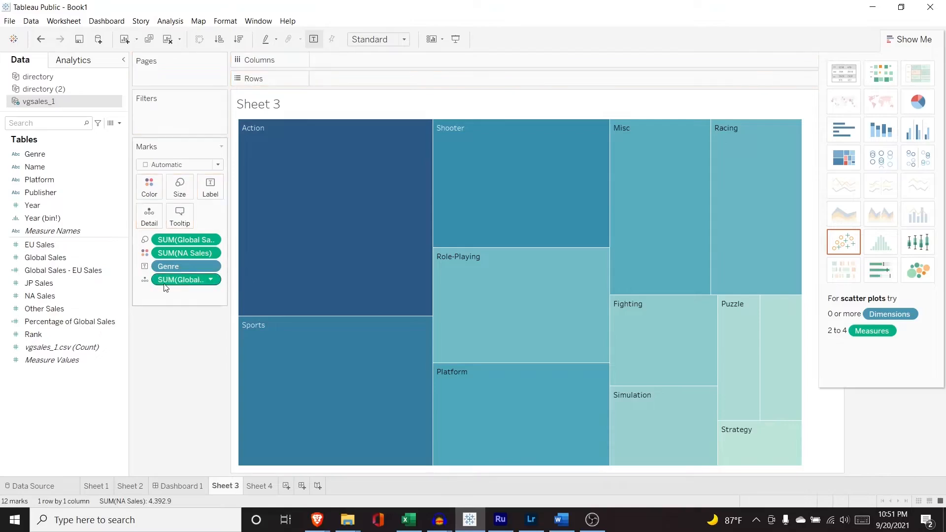
{"action": "left_click", "coordinate": [145, 279]}
{"action": "left_click", "coordinate": [168, 305]}
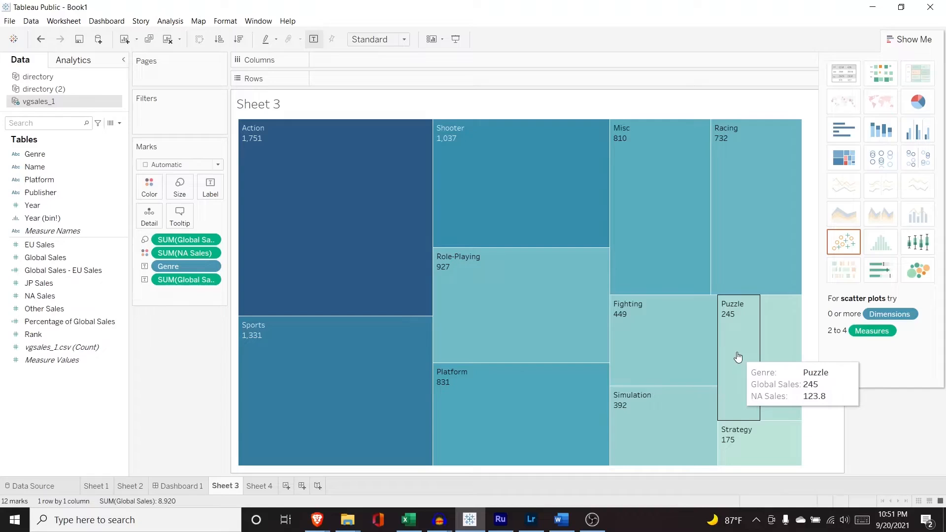
Convert the treemap to packed bubbles and add Global Sales as a label on each genre bubble
{"action": "left_click", "coordinate": [912, 277]}
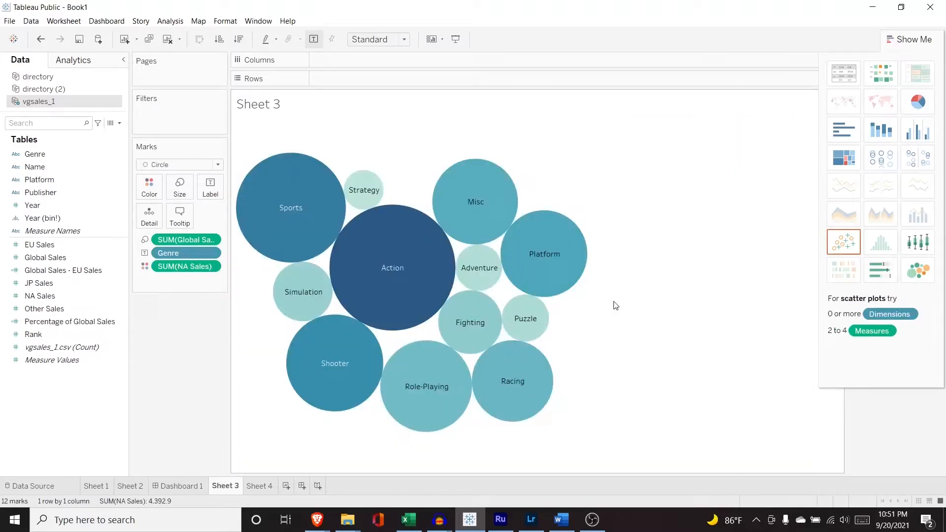
{"action": "left_click", "coordinate": [72, 218]}
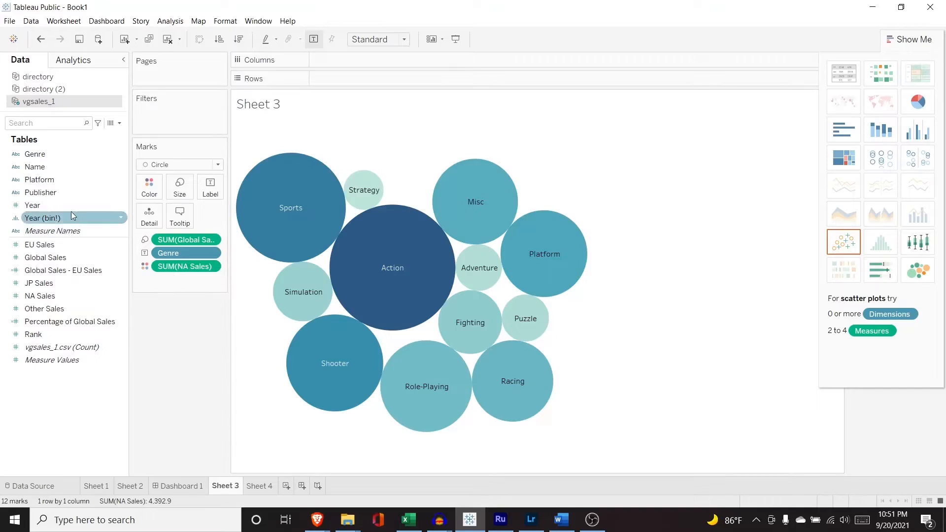
{"action": "left_click_drag", "start_coordinate": [47, 257], "coordinate": [181, 287]}
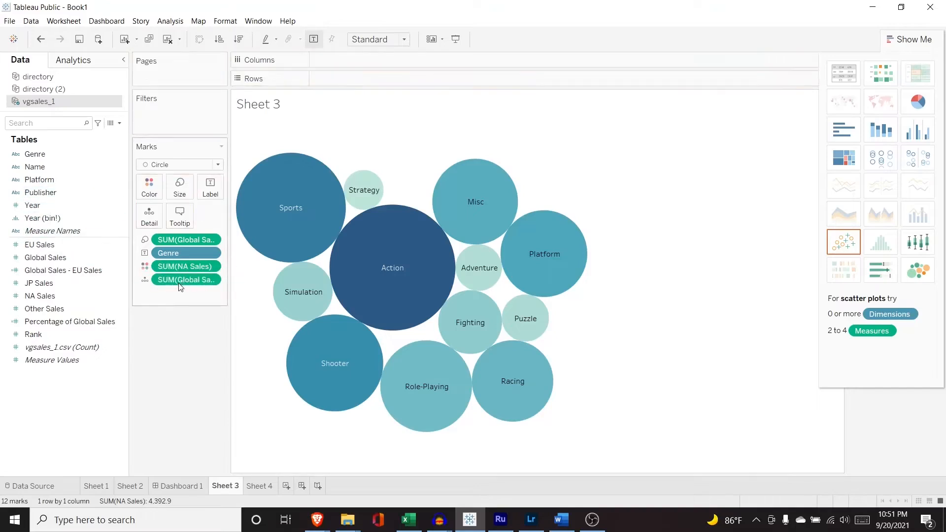
{"action": "left_click", "coordinate": [145, 280]}
{"action": "left_click", "coordinate": [160, 306]}
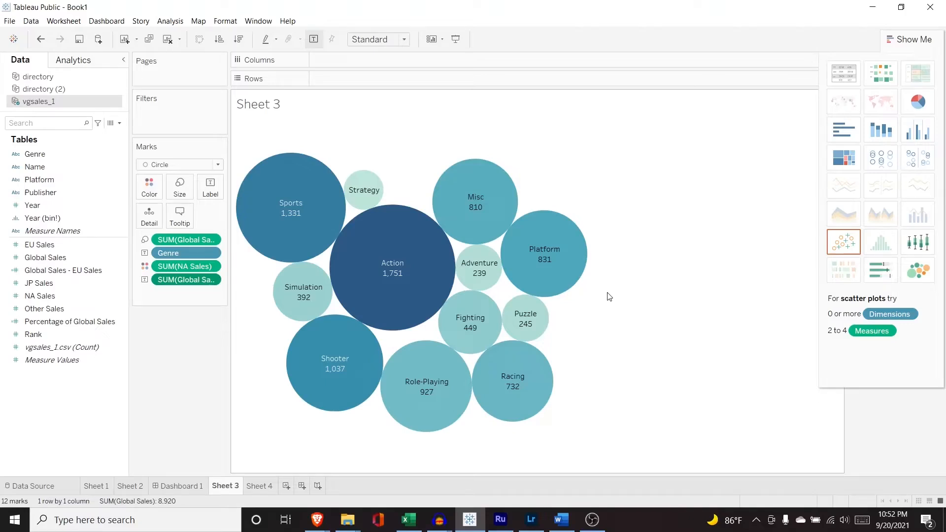
Convert the packed bubbles to a pie chart split by Genre
{"action": "left_click", "coordinate": [927, 105]}
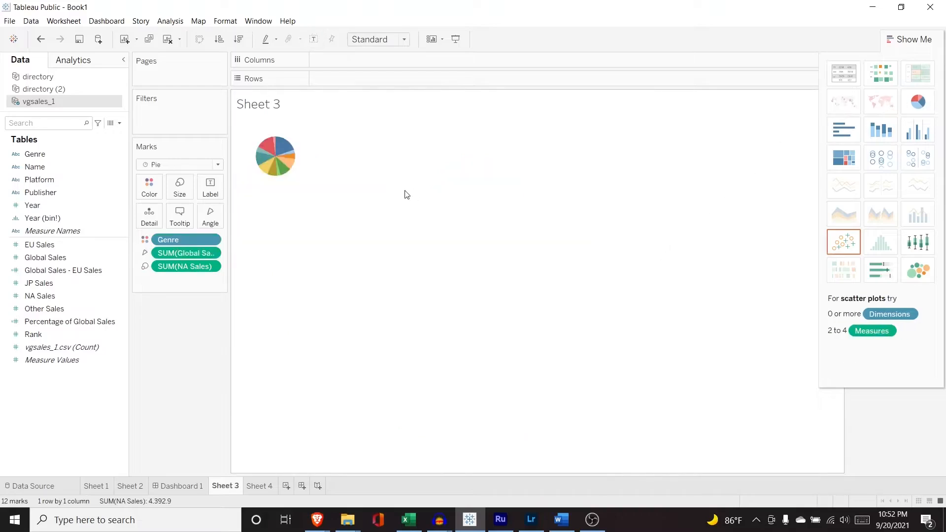
{"action": "left_click", "coordinate": [288, 146]}
{"action": "left_click", "coordinate": [294, 123]}
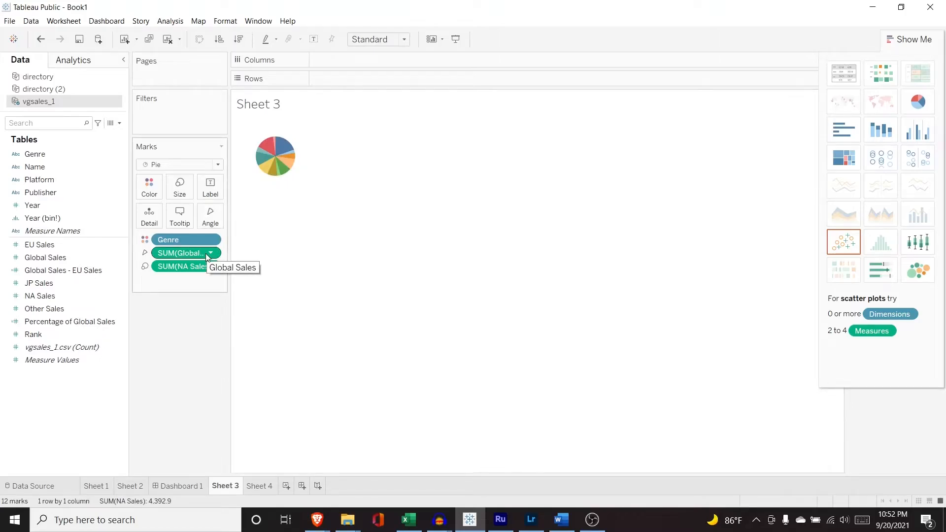
Remove NA Sales from the pie marks and label the slices with Global Sales
{"action": "left_click_drag", "start_coordinate": [187, 267], "coordinate": [156, 274]}
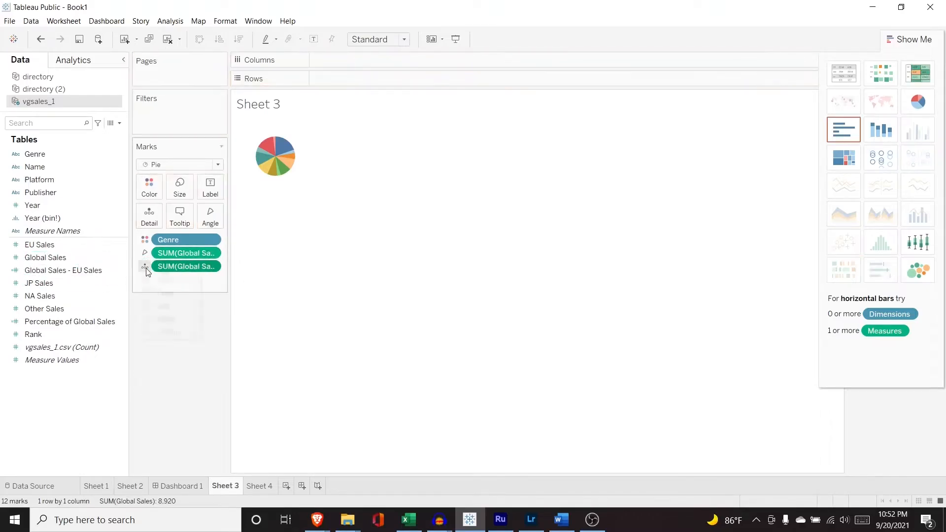
{"action": "left_click", "coordinate": [145, 266]}
{"action": "left_click", "coordinate": [153, 276]}
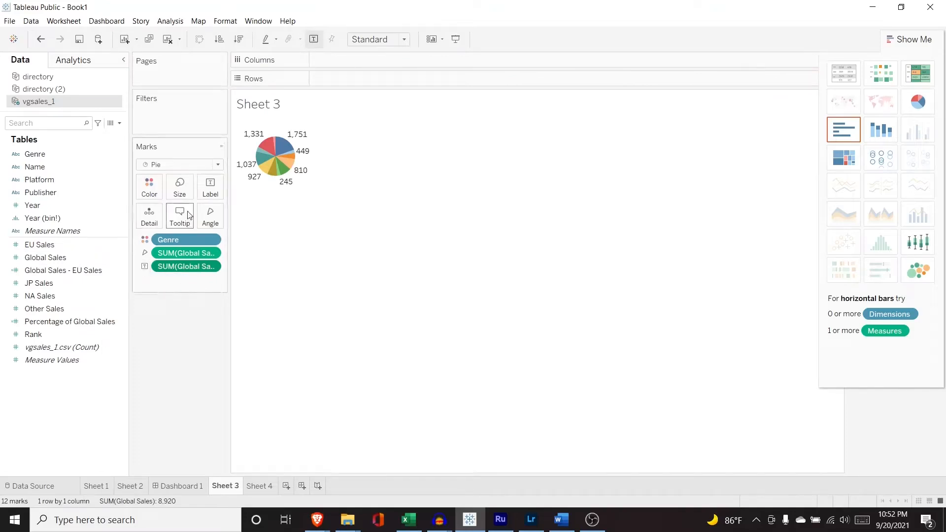
Enlarge the pie chart by stretching the view's width and height, and adjust the pie size so the full circle fits
{"action": "left_click", "coordinate": [180, 186]}
{"action": "left_click_drag", "start_coordinate": [202, 215], "coordinate": [229, 215]}
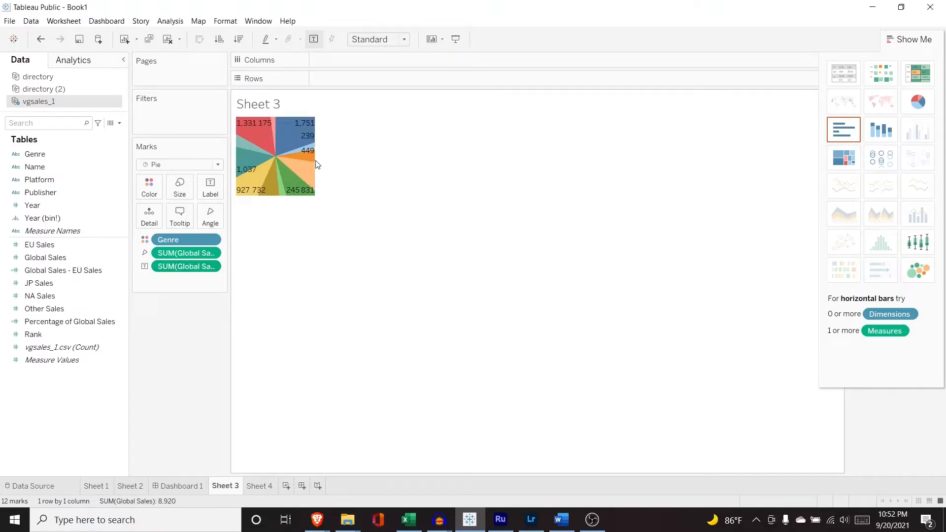
{"action": "left_click_drag", "start_coordinate": [315, 161], "coordinate": [471, 166]}
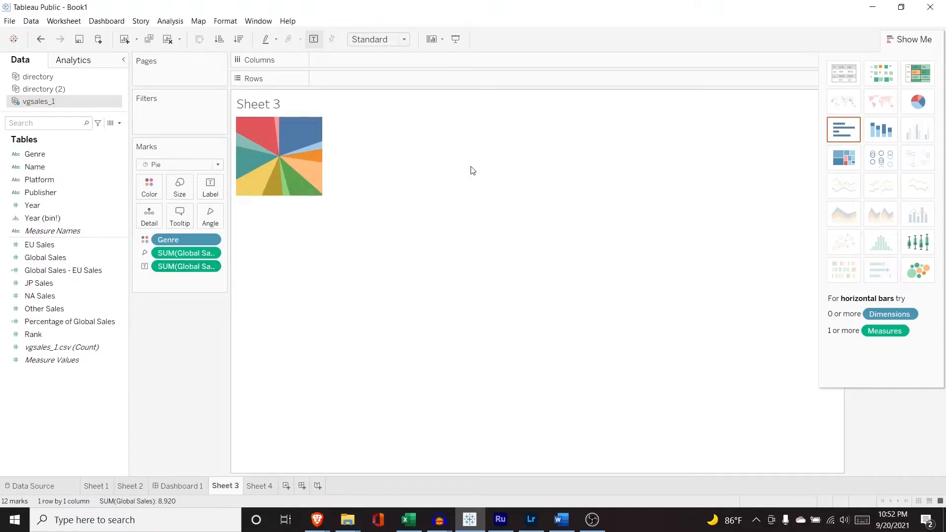
{"action": "left_click_drag", "start_coordinate": [412, 196], "coordinate": [416, 323]}
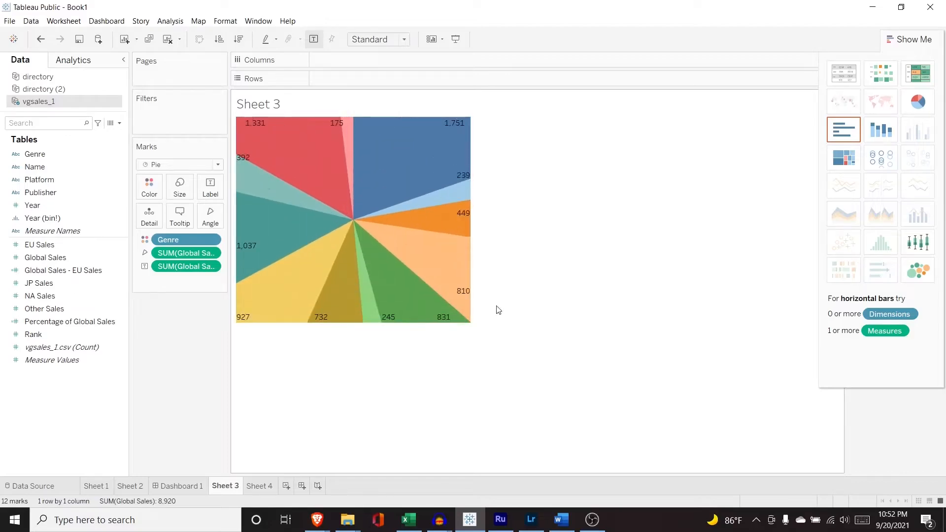
{"action": "left_click_drag", "start_coordinate": [473, 235], "coordinate": [582, 236]}
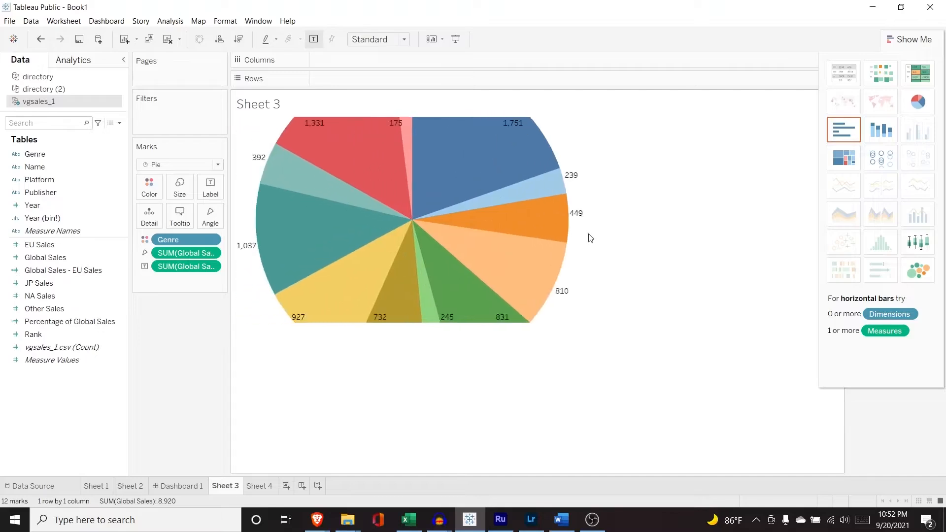
{"action": "left_click_drag", "start_coordinate": [425, 323], "coordinate": [435, 408]}
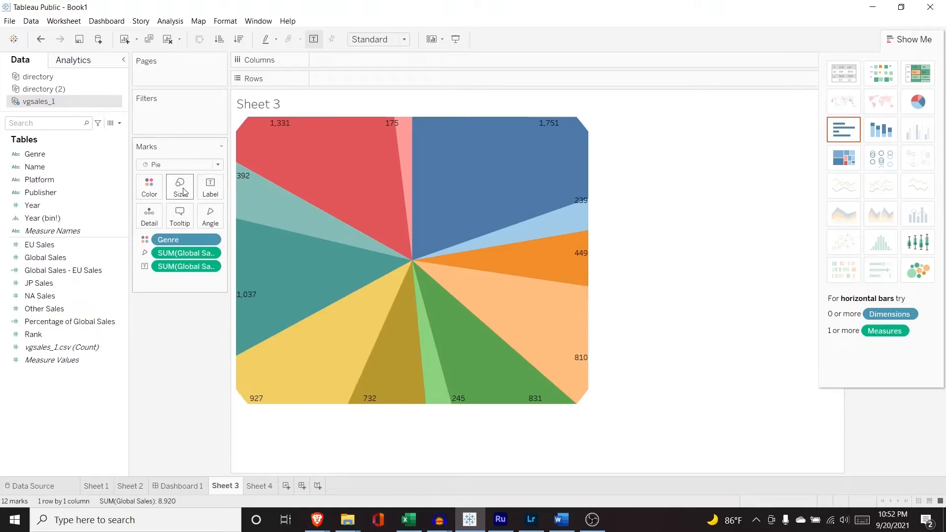
{"action": "left_click", "coordinate": [183, 191]}
{"action": "left_click_drag", "start_coordinate": [226, 216], "coordinate": [207, 219]}
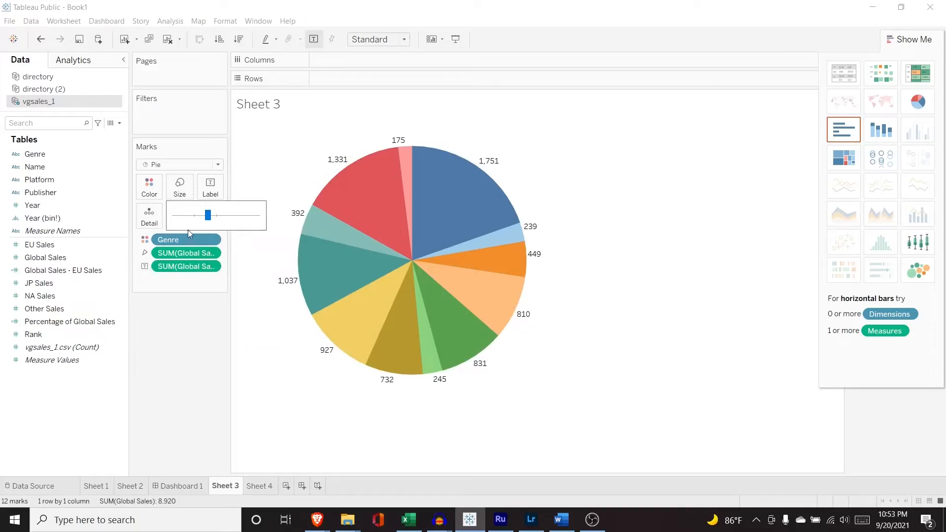
Add Genre as a second label on the pie slices and sort the genres in descending order
{"action": "left_click", "coordinate": [60, 156]}
{"action": "left_click_drag", "start_coordinate": [60, 157], "coordinate": [185, 283]}
{"action": "left_click", "coordinate": [145, 279]}
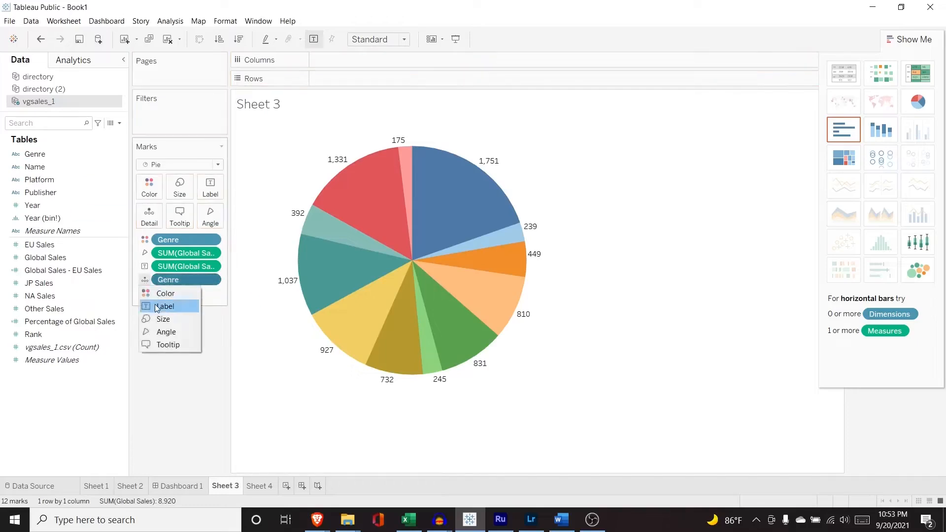
{"action": "left_click", "coordinate": [157, 307]}
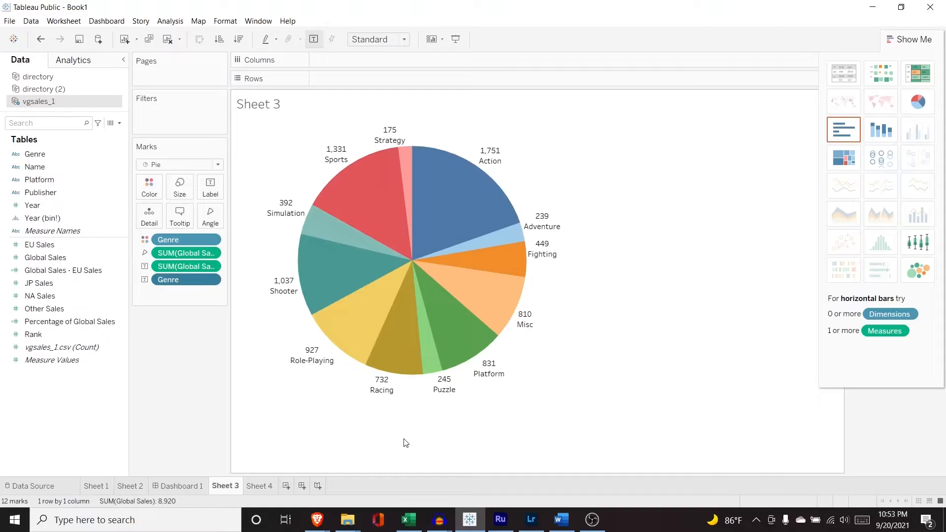
{"action": "mouse_move", "coordinate": [345, 211]}
{"action": "left_click", "coordinate": [239, 39]}
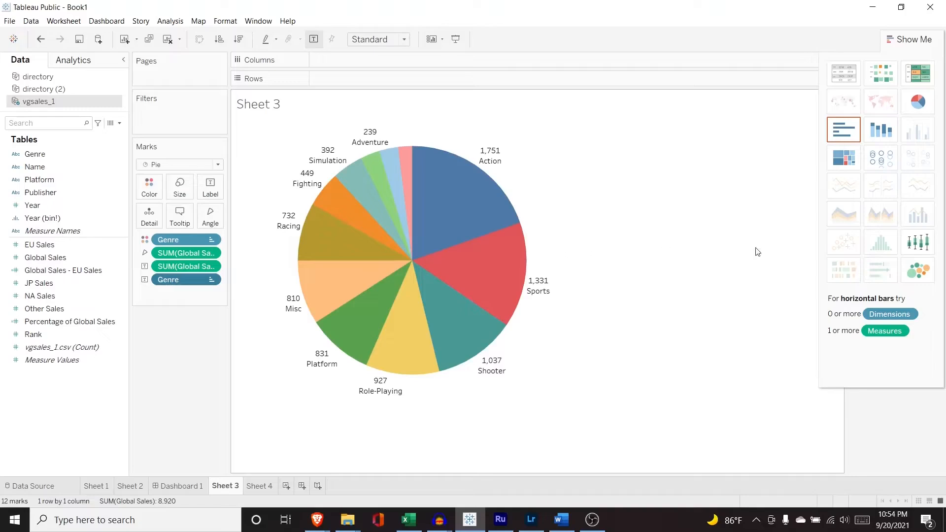
Convert the pie chart to a box-and-whisker plot of Global Sales by Genre and inspect its points
{"action": "left_click", "coordinate": [929, 248]}
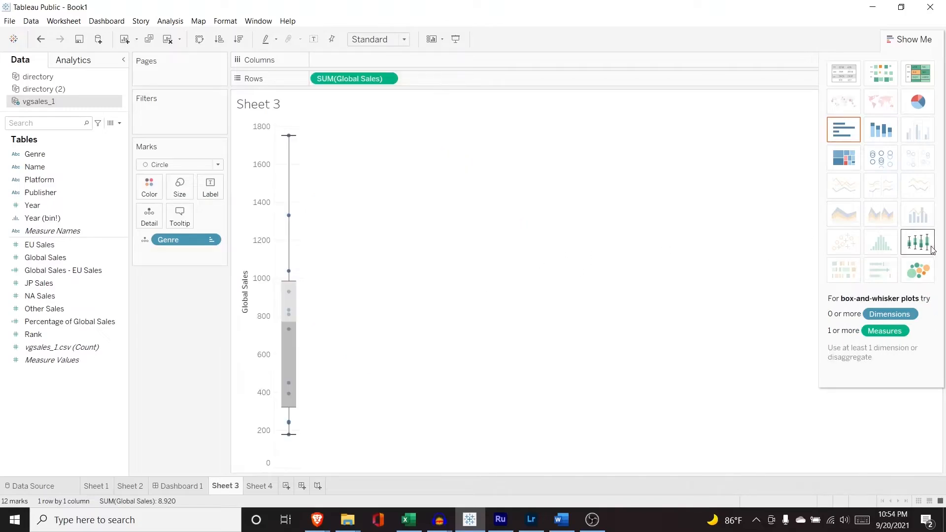
{"action": "mouse_move", "coordinate": [289, 138]}
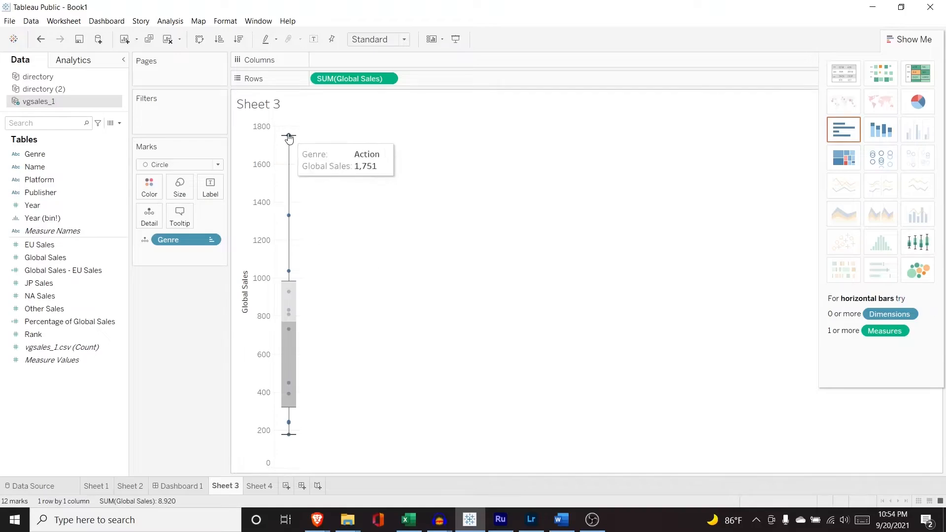
{"action": "mouse_move", "coordinate": [289, 280]}
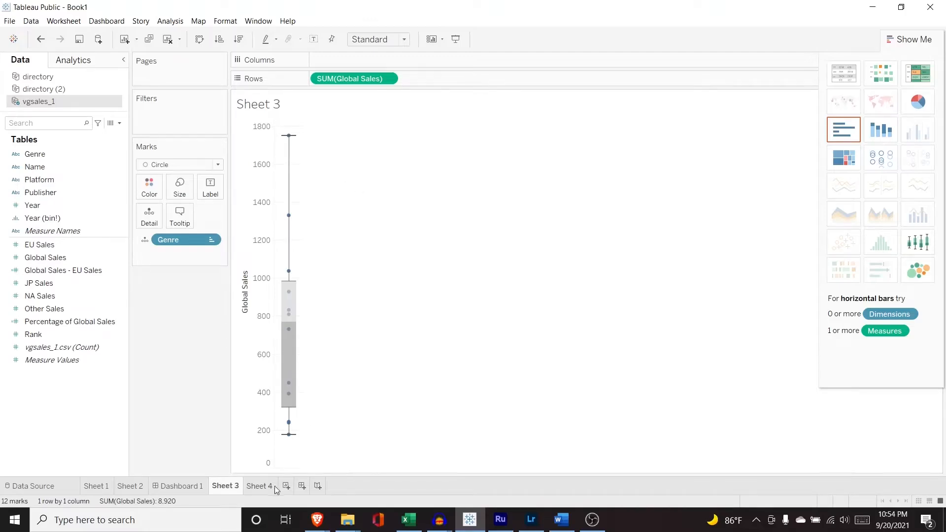
Create a new worksheet and build an area chart of NA Sales by Year
{"action": "left_click", "coordinate": [287, 487]}
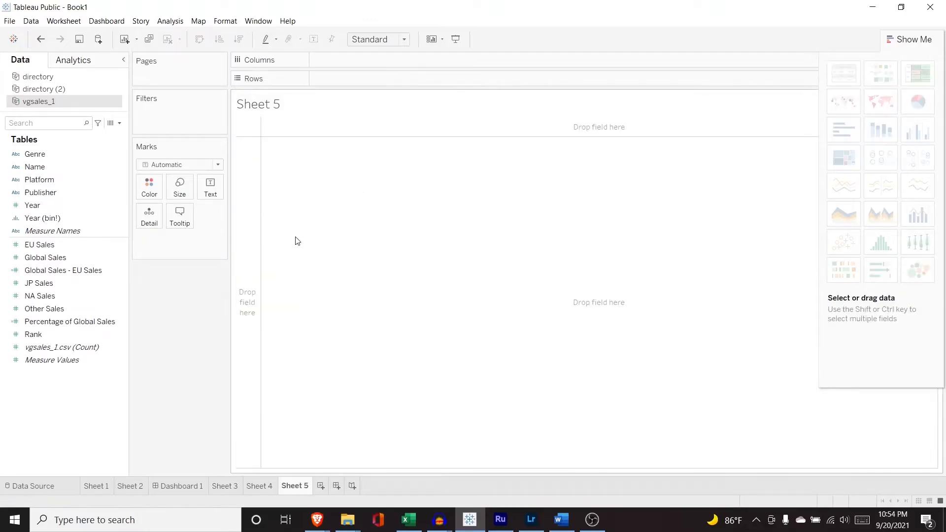
{"action": "left_click_drag", "start_coordinate": [33, 205], "coordinate": [353, 62]}
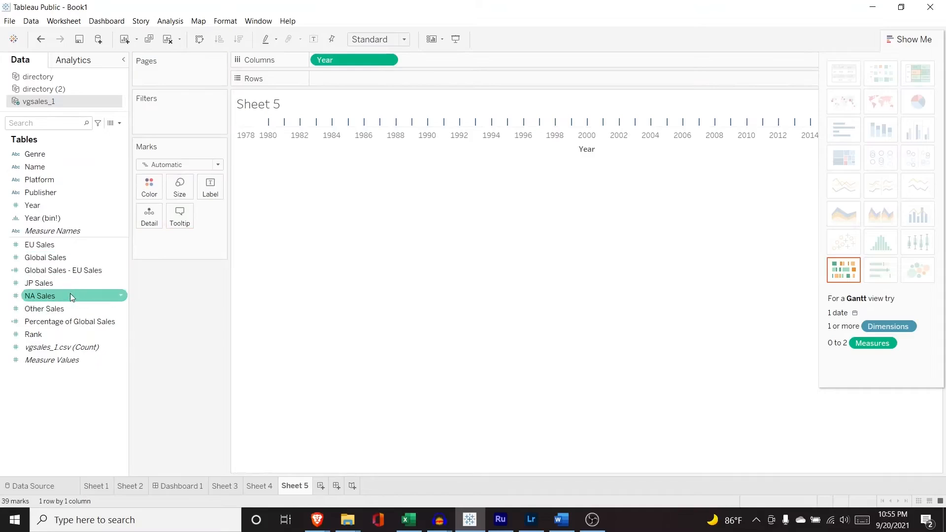
{"action": "left_click_drag", "start_coordinate": [70, 296], "coordinate": [389, 77]}
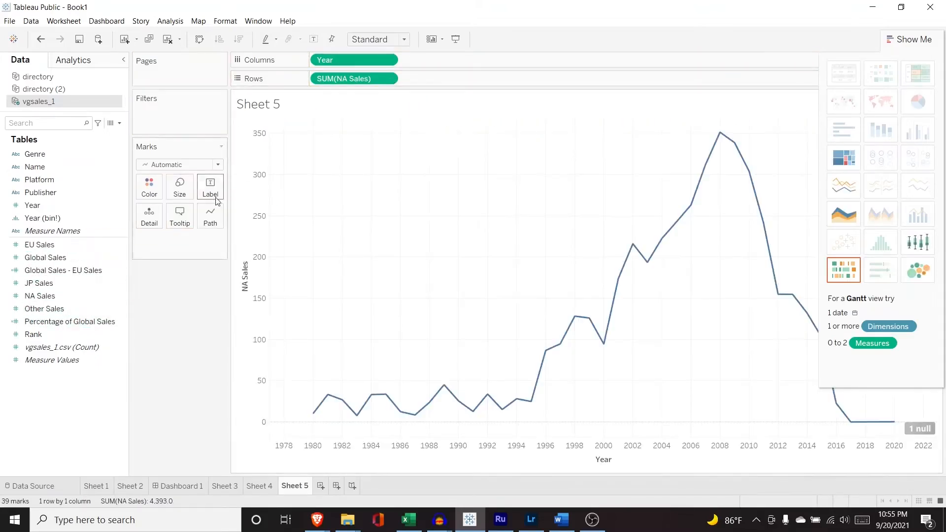
{"action": "left_click", "coordinate": [849, 217]}
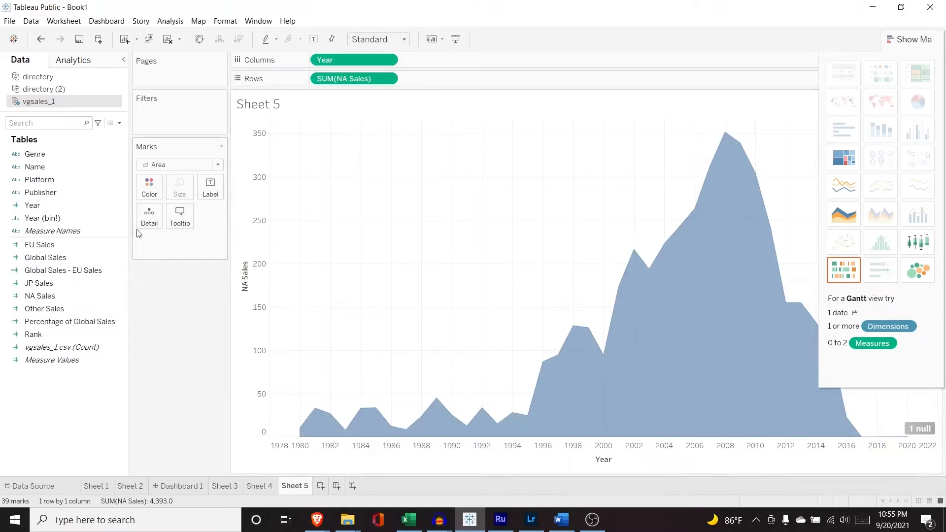
Split the NA Sales area chart by Genre using color
{"action": "left_click_drag", "start_coordinate": [59, 156], "coordinate": [165, 241]}
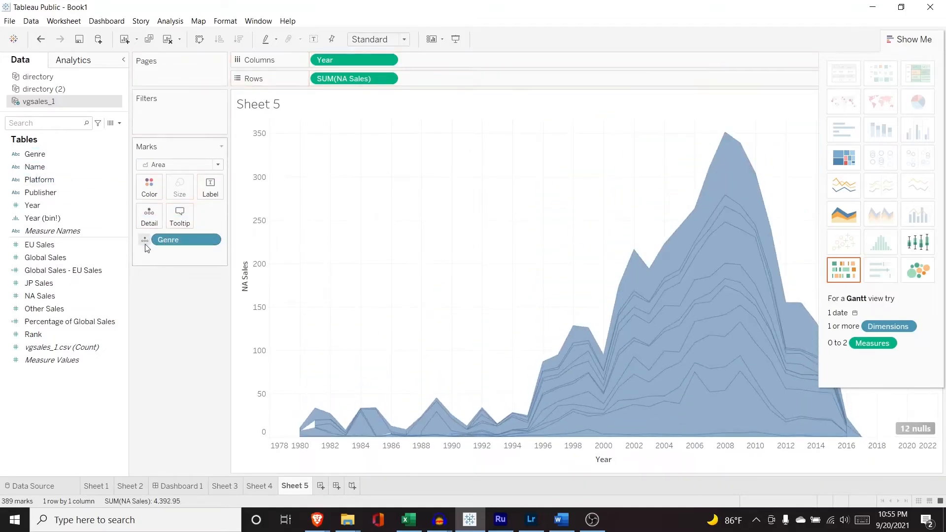
{"action": "left_click", "coordinate": [145, 242]}
{"action": "left_click", "coordinate": [148, 253]}
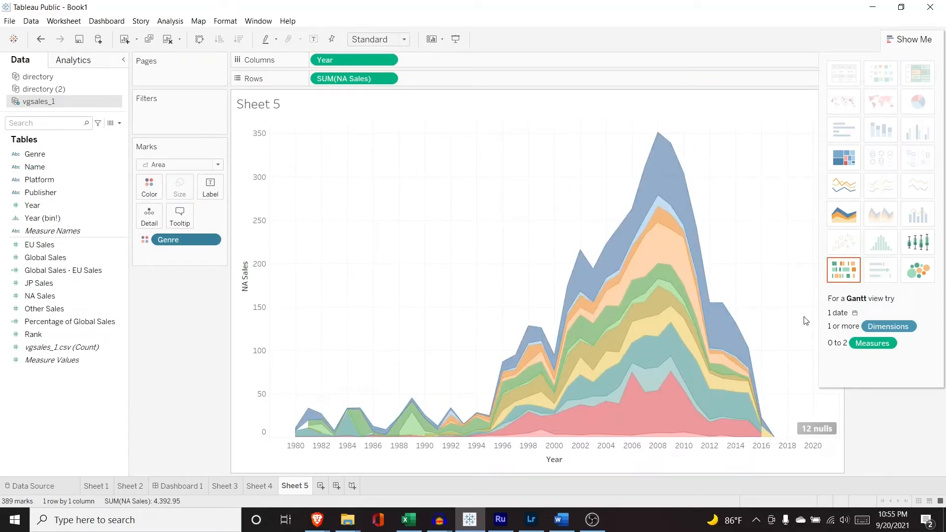
Label the colored areas with Genre and check the labels at different scales
{"action": "left_click_drag", "start_coordinate": [63, 154], "coordinate": [179, 257]}
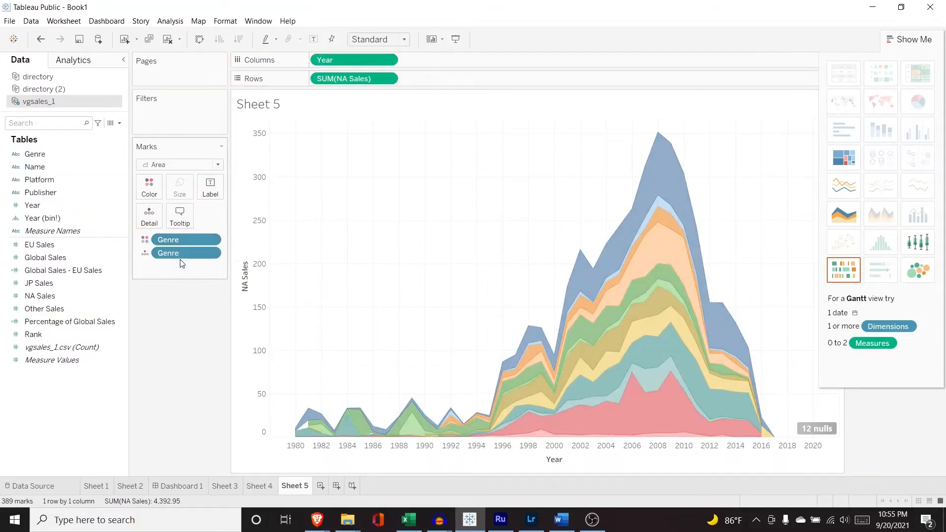
{"action": "left_click", "coordinate": [145, 255]}
{"action": "left_click", "coordinate": [158, 280]}
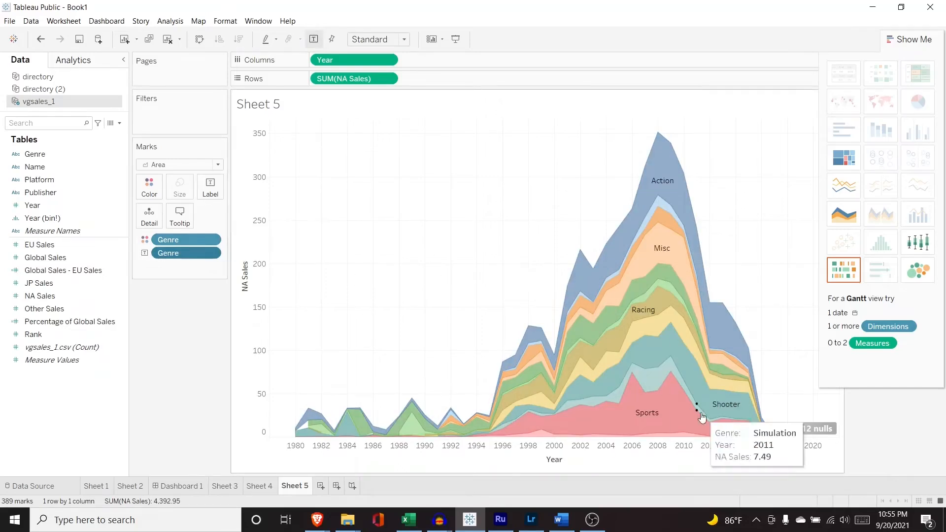
{"action": "scroll", "coordinate": [649, 327], "scroll_direction": "up", "scroll_amount": 3}
{"action": "scroll", "coordinate": [650, 326], "scroll_direction": "up", "scroll_amount": 5}
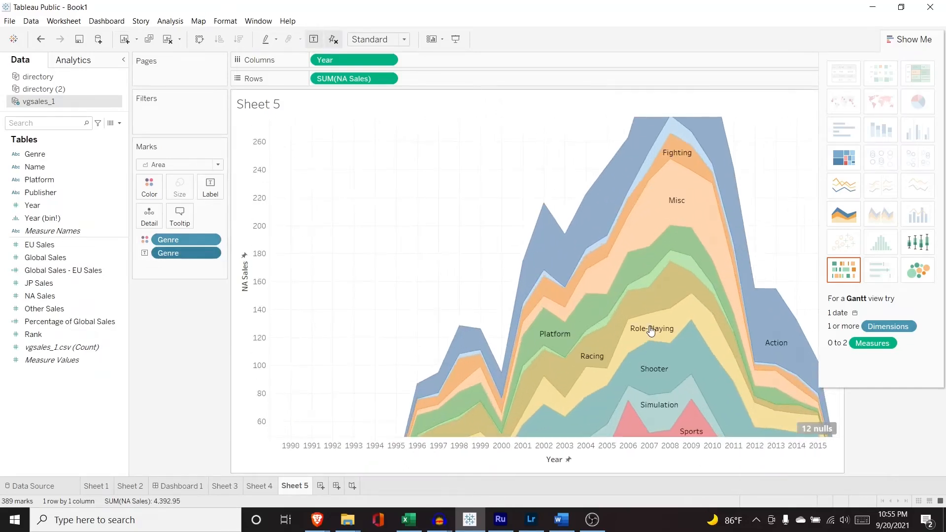
{"action": "scroll", "coordinate": [651, 332], "scroll_direction": "down", "scroll_amount": 10}
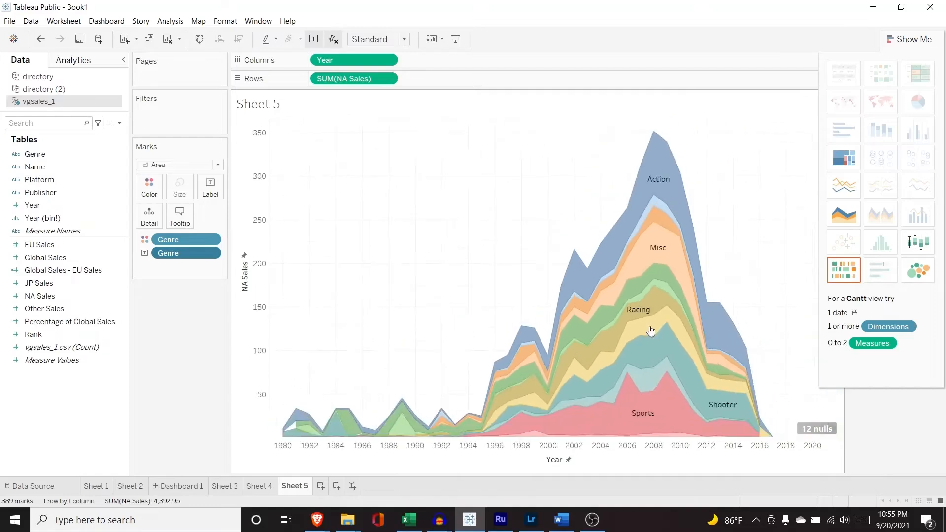
{"action": "scroll", "coordinate": [649, 330], "scroll_direction": "up", "scroll_amount": 1}
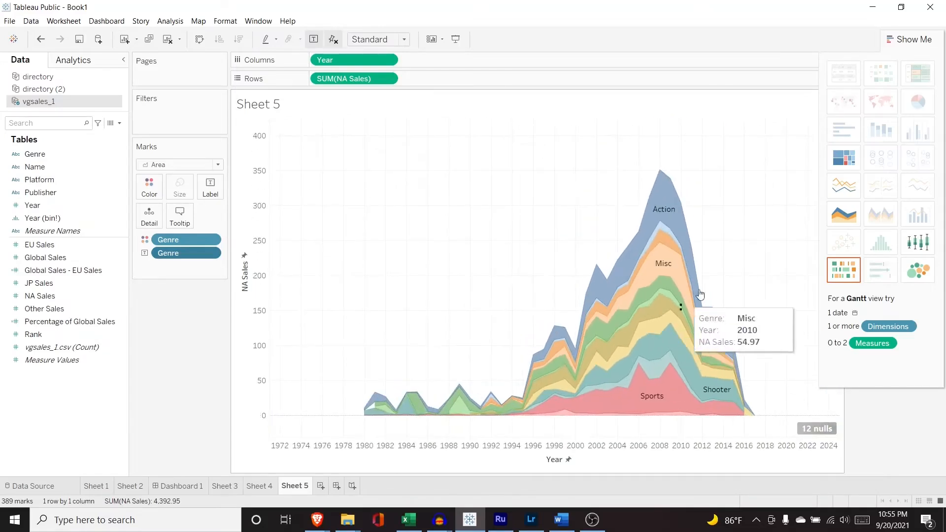
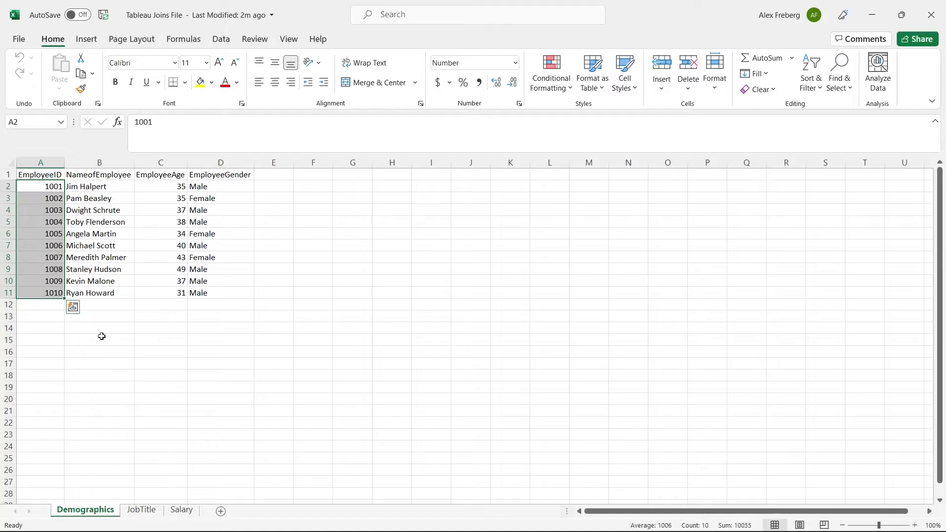
Compare the EmployeeID columns and other fields across the JobTitle, Salary and Demographics sheets of the Tableau Joins File workbook
{"action": "left_click", "coordinate": [142, 510]}
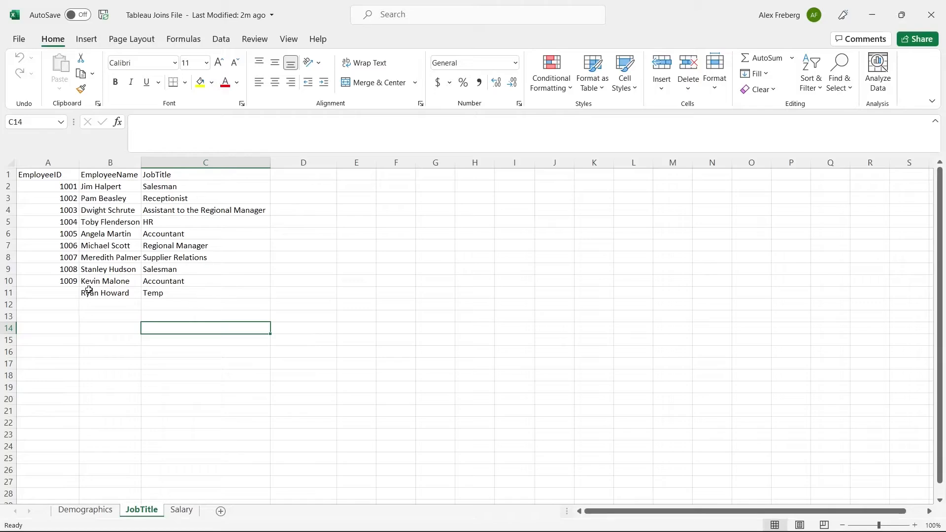
{"action": "left_click", "coordinate": [65, 292]}
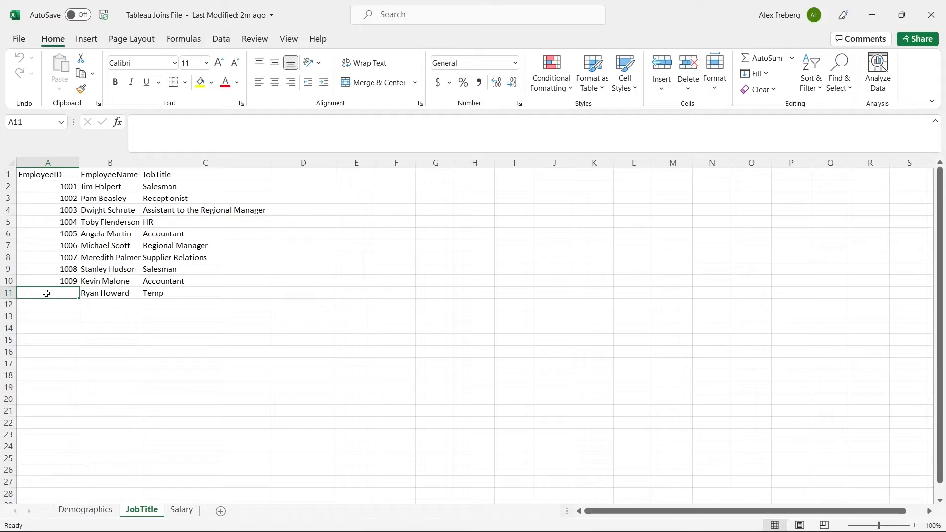
{"action": "left_click", "coordinate": [182, 510]}
{"action": "left_click_drag", "start_coordinate": [43, 188], "coordinate": [44, 258]}
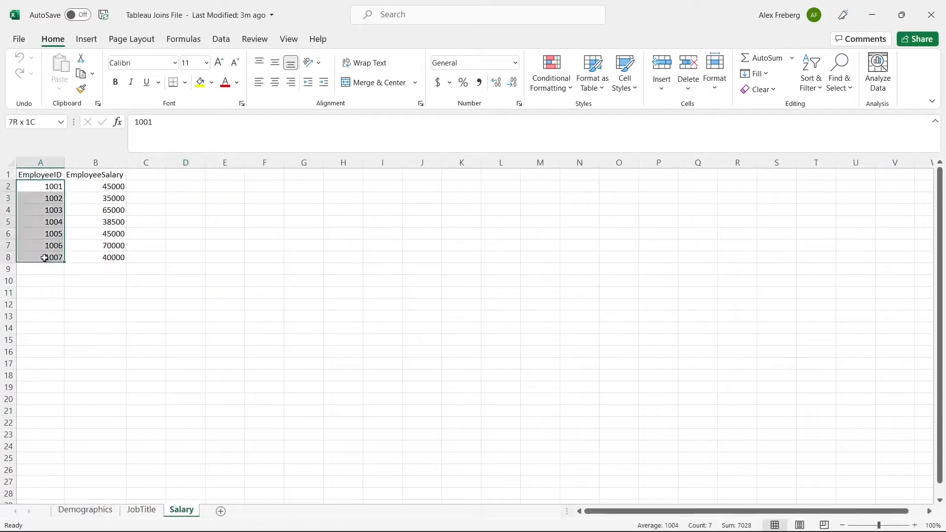
{"action": "left_click", "coordinate": [90, 189]}
{"action": "left_click", "coordinate": [141, 512]}
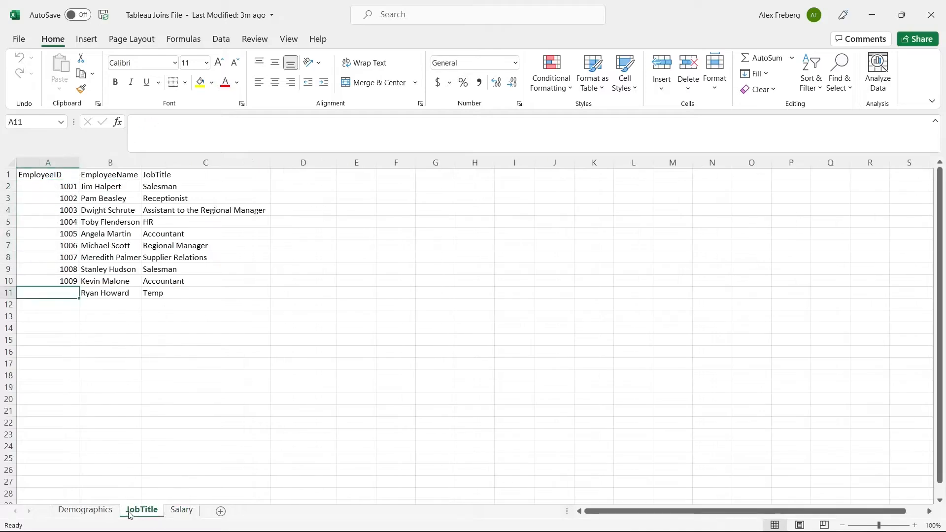
{"action": "left_click", "coordinate": [99, 514]}
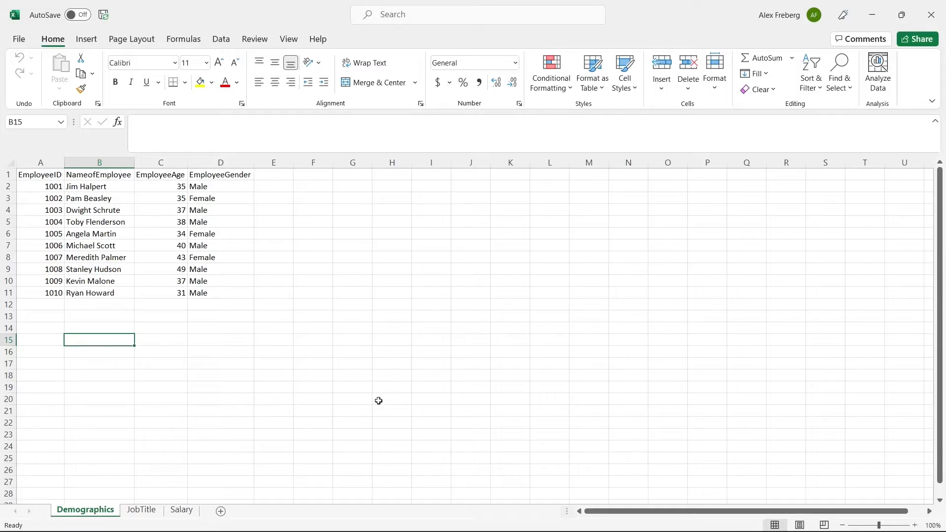
Switch to Tableau Public and try to connect to the Excel workbook Tableau Joins File from the Documents folder
{"action": "mouse_move", "coordinate": [507, 531]}
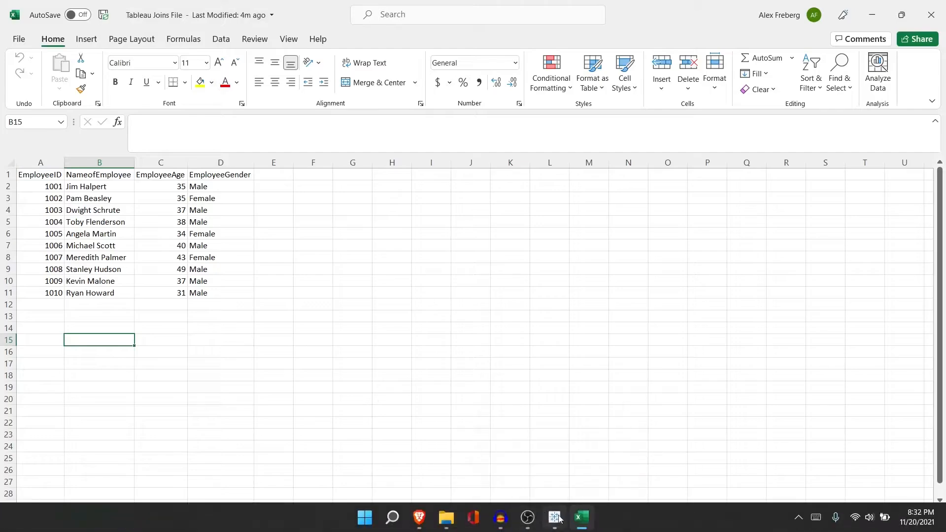
{"action": "left_click", "coordinate": [553, 517]}
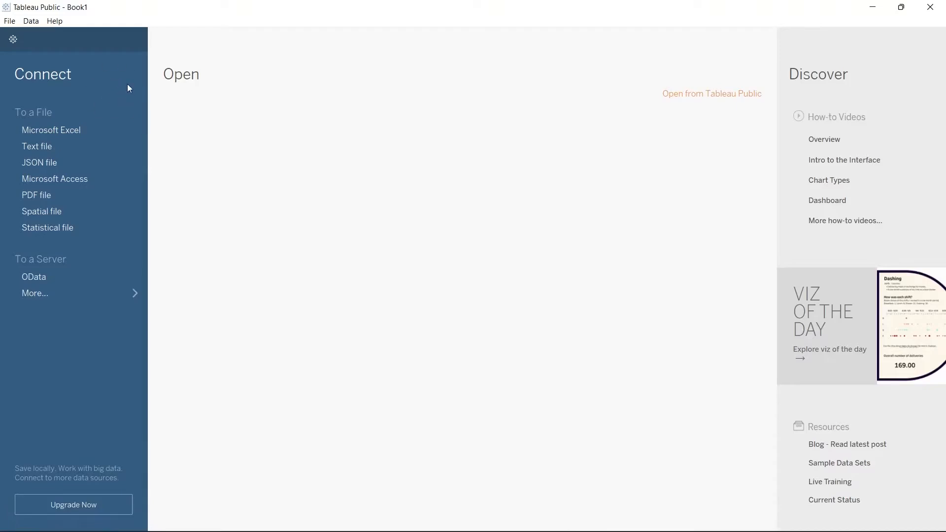
{"action": "left_click", "coordinate": [75, 129]}
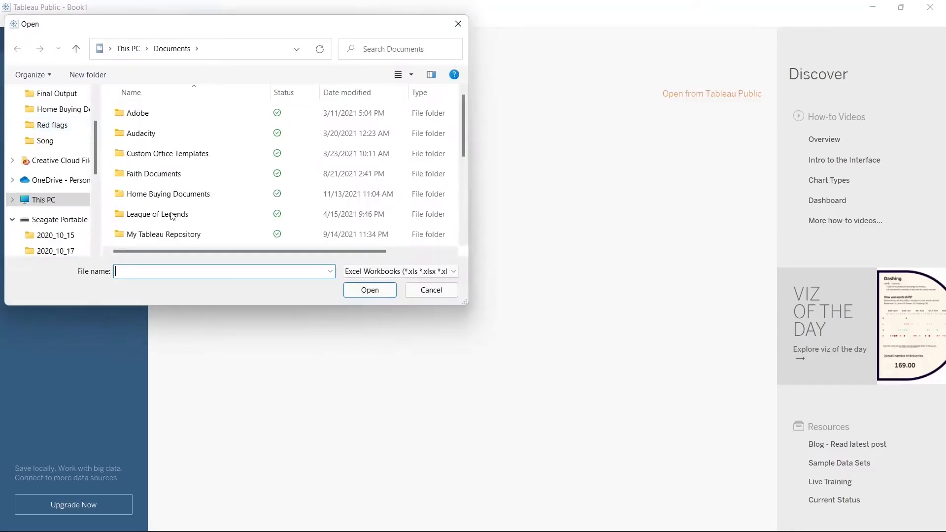
{"action": "scroll", "coordinate": [172, 217], "scroll_direction": "down", "scroll_amount": 5}
{"action": "left_click", "coordinate": [177, 217]}
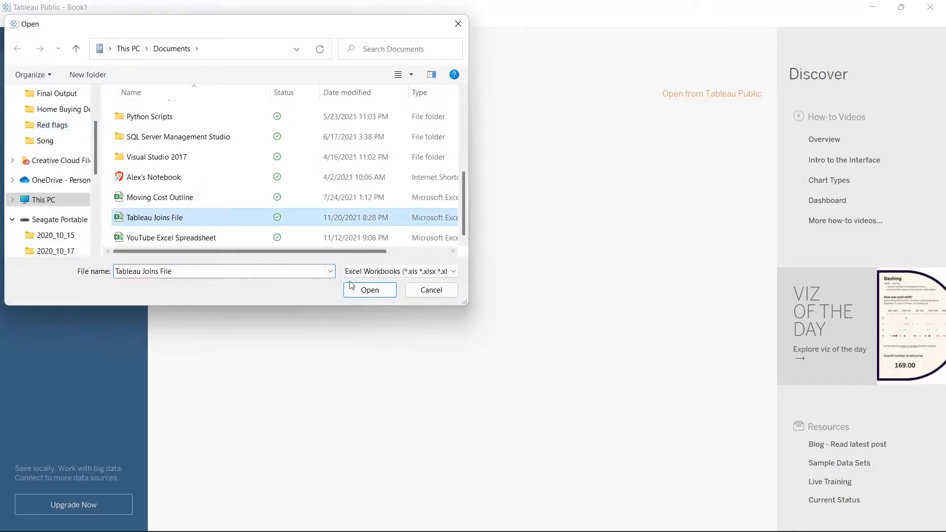
{"action": "left_click", "coordinate": [371, 294]}
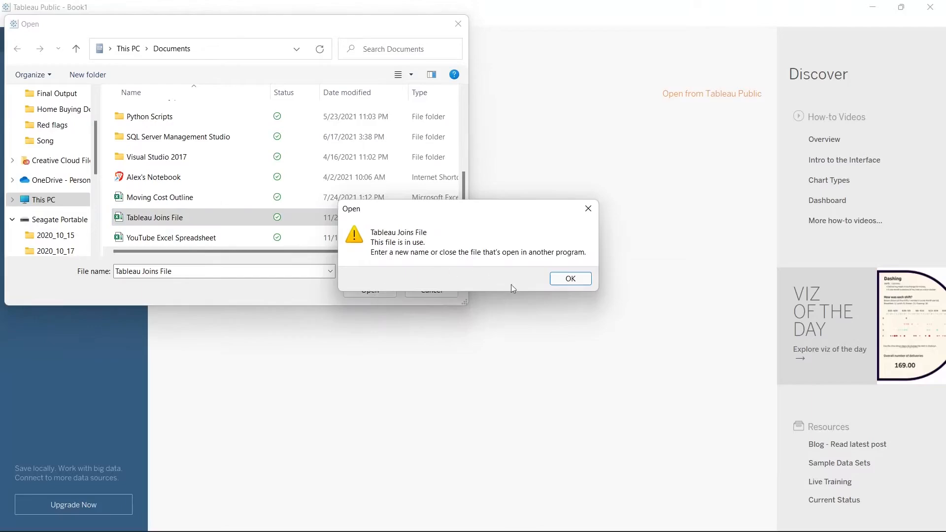
{"action": "left_click", "coordinate": [570, 279]}
Close the Tableau Joins File workbook in Excel and connect Tableau Public to it
{"action": "left_click", "coordinate": [582, 517]}
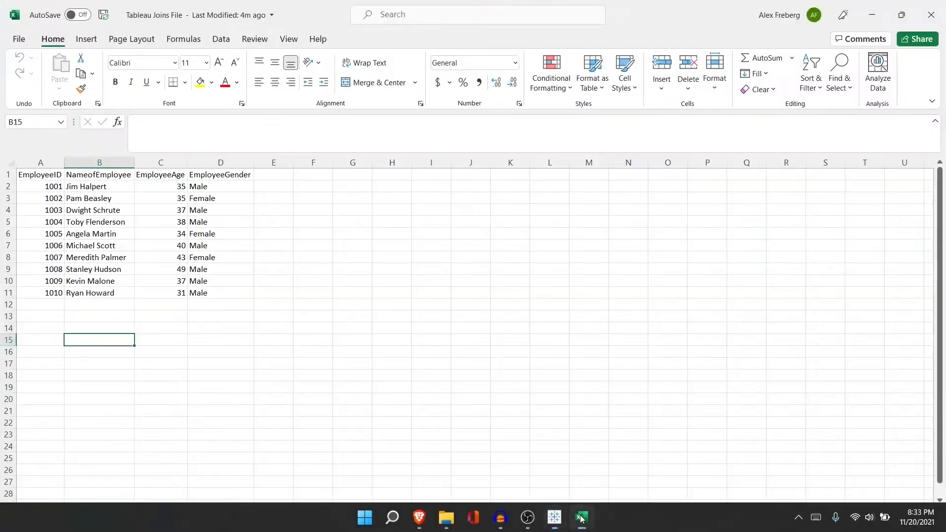
{"action": "left_click", "coordinate": [931, 14]}
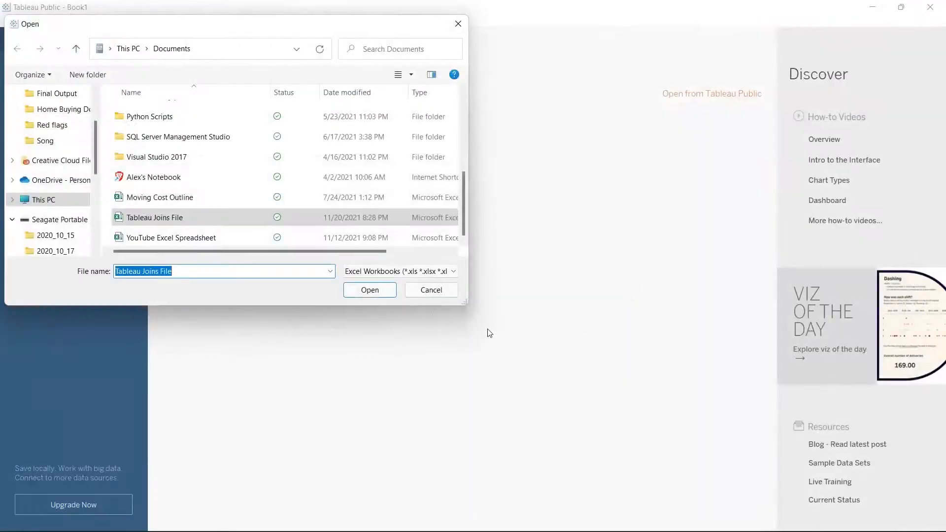
{"action": "left_click", "coordinate": [380, 290]}
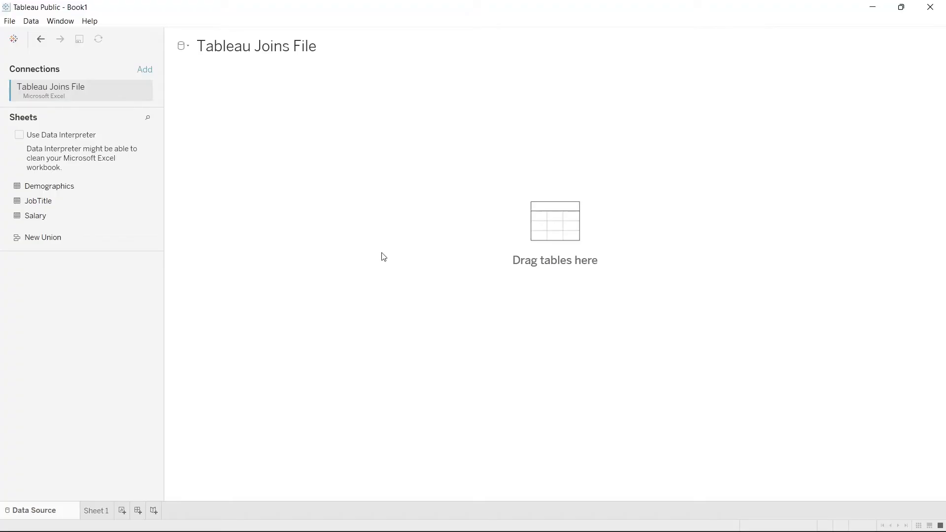
Add the Demographics table to the data source canvas and try out a relationship with JobTitle, removing JobTitle again
{"action": "left_click_drag", "start_coordinate": [106, 185], "coordinate": [241, 146]}
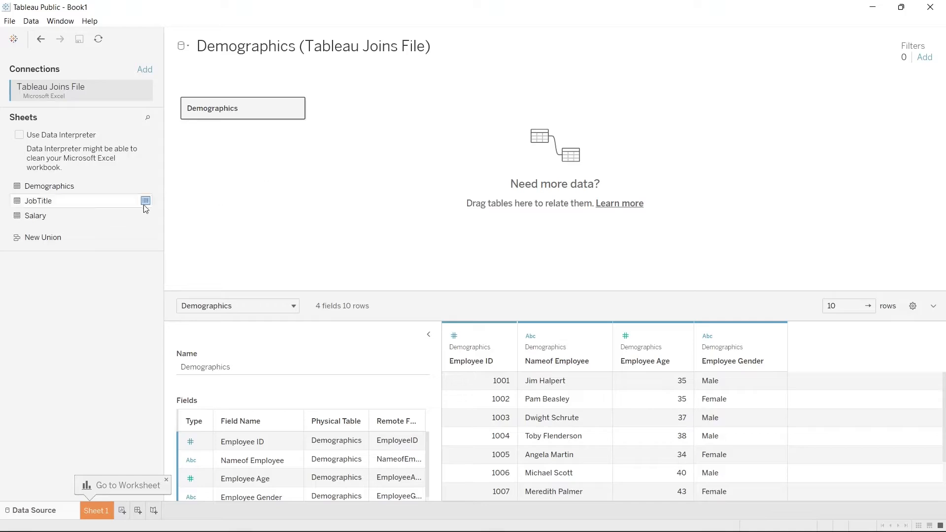
{"action": "left_click_drag", "start_coordinate": [86, 203], "coordinate": [399, 108]}
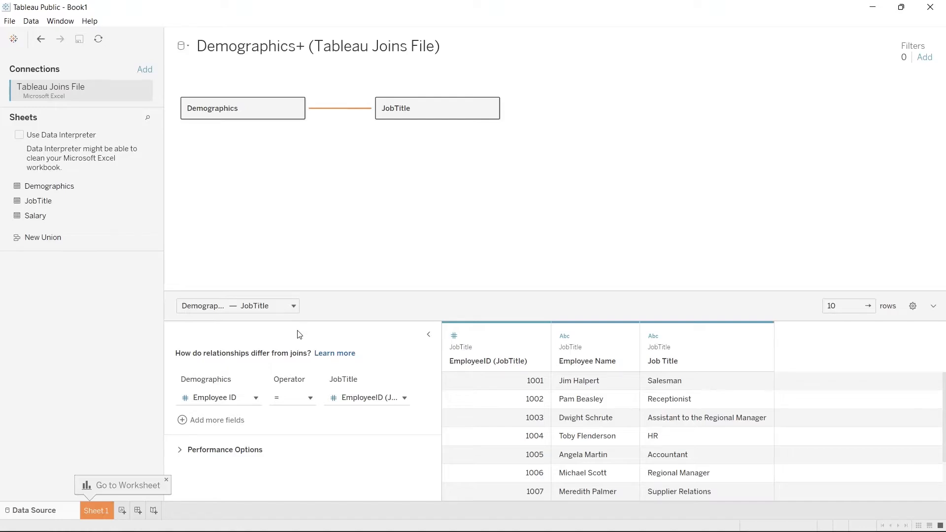
{"action": "left_click_drag", "start_coordinate": [414, 110], "coordinate": [92, 176]}
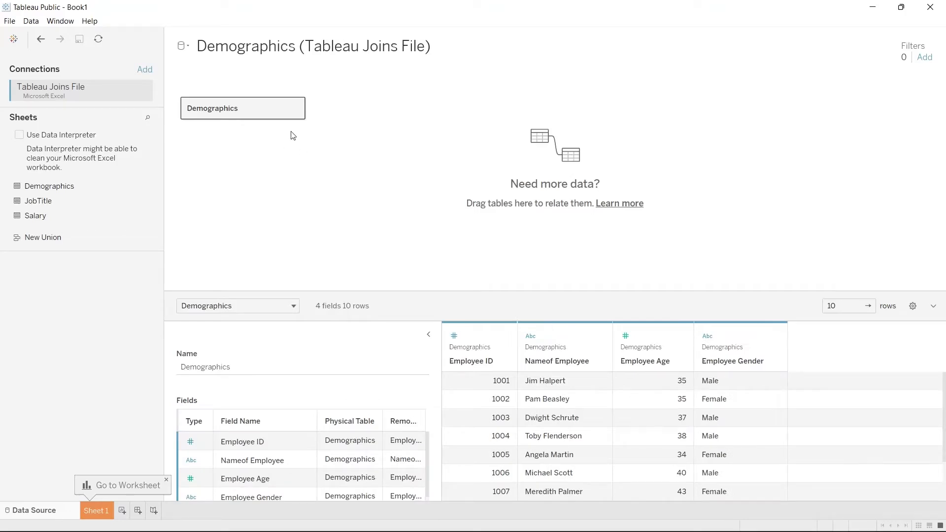
Open the physical tables of Demographics and add JobTitle beside it as an inner join
{"action": "mouse_move", "coordinate": [296, 109]}
{"action": "left_click", "coordinate": [296, 109]}
{"action": "left_click", "coordinate": [317, 116]}
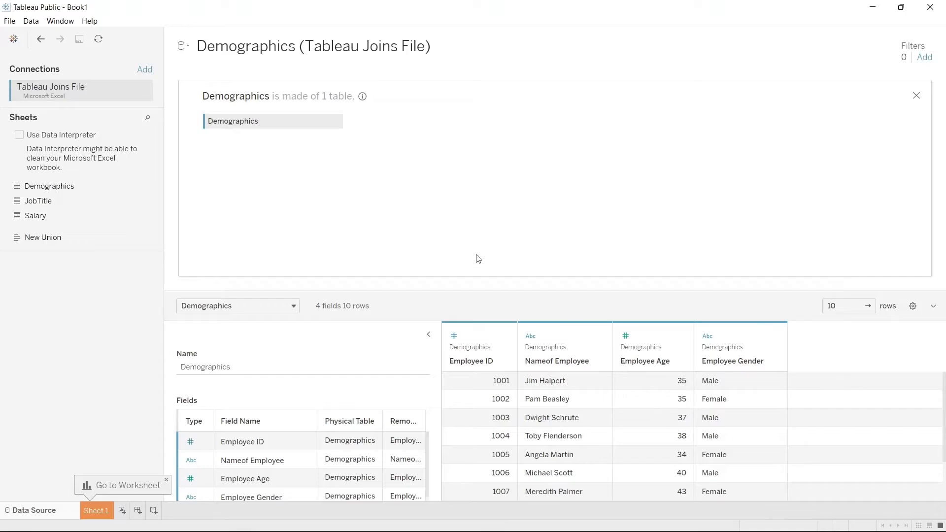
{"action": "left_click", "coordinate": [83, 201]}
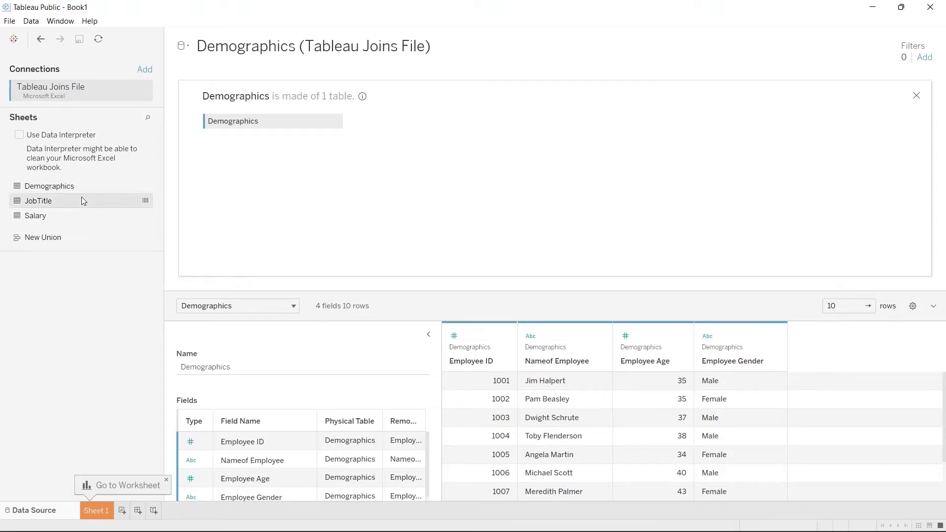
{"action": "left_click_drag", "start_coordinate": [84, 195], "coordinate": [433, 123]}
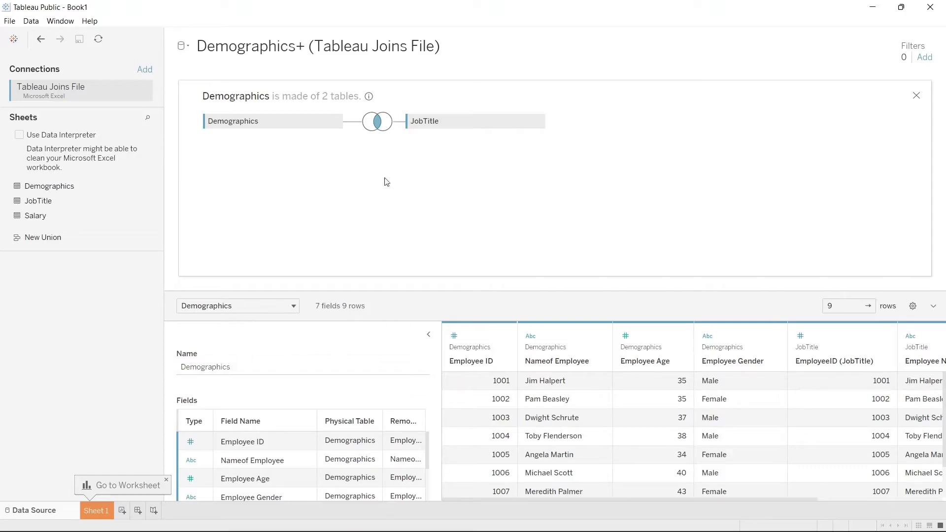
Review the inner join's type and Employee ID clause, and examine the joined rows across the Demographics and JobTitle columns
{"action": "mouse_move", "coordinate": [380, 129]}
{"action": "left_click", "coordinate": [378, 123]}
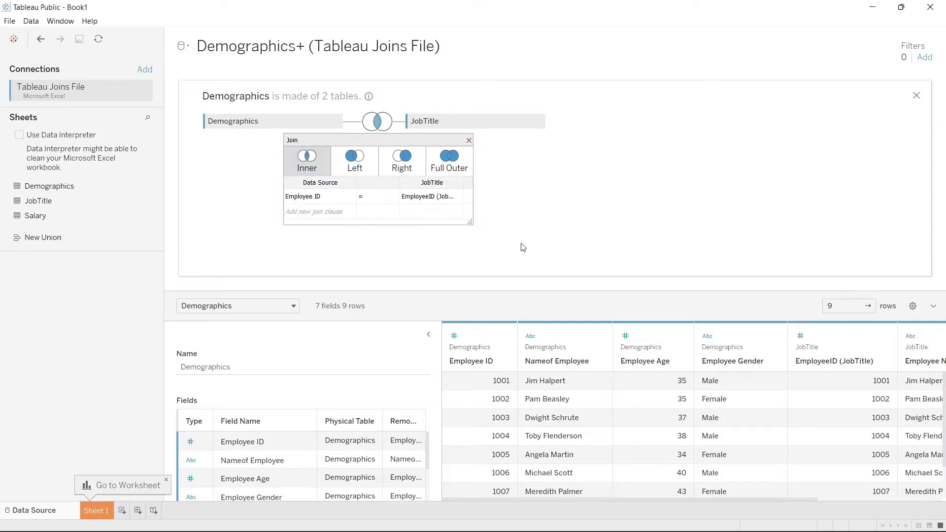
{"action": "left_click", "coordinate": [468, 140]}
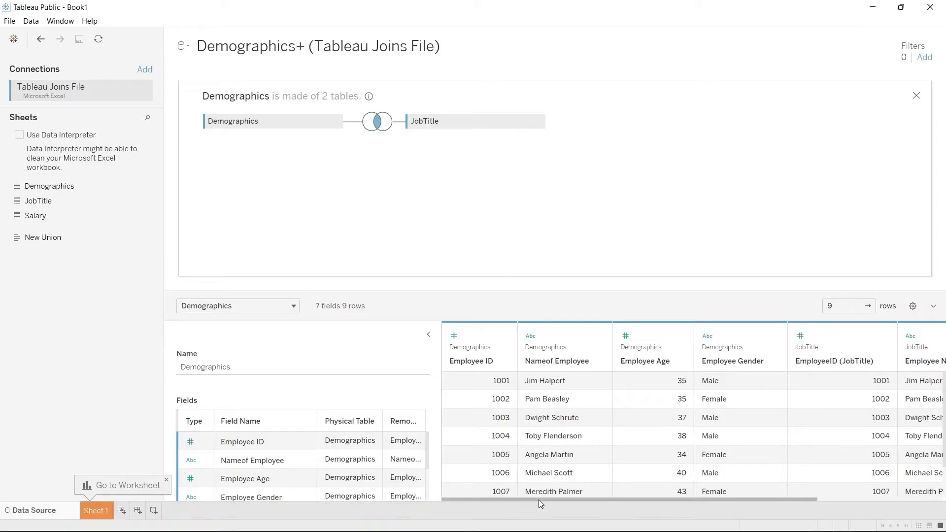
{"action": "mouse_move", "coordinate": [539, 500]}
{"action": "left_mouse_down"}
{"action": "mouse_move", "coordinate": [670, 492]}
{"action": "mouse_move", "coordinate": [547, 494]}
{"action": "left_mouse_up"}
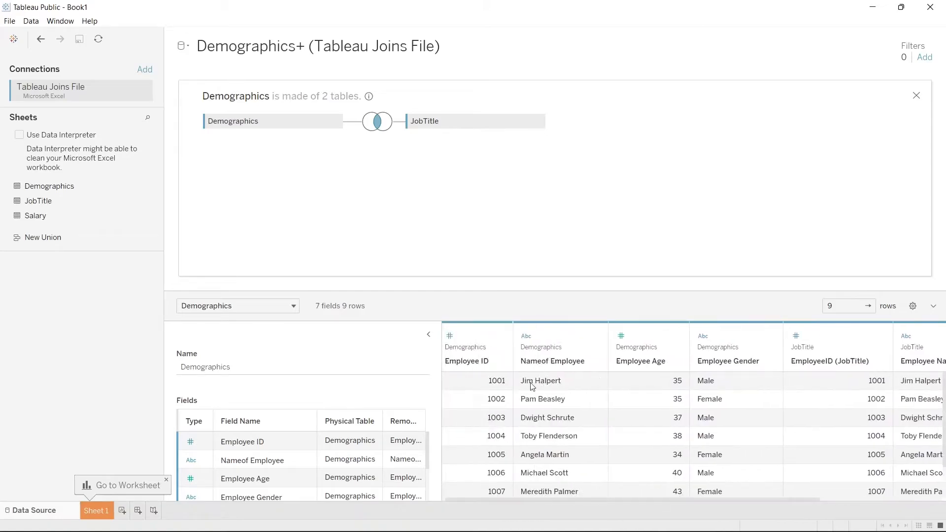
{"action": "scroll", "coordinate": [739, 424], "scroll_direction": "right", "scroll_amount": 2}
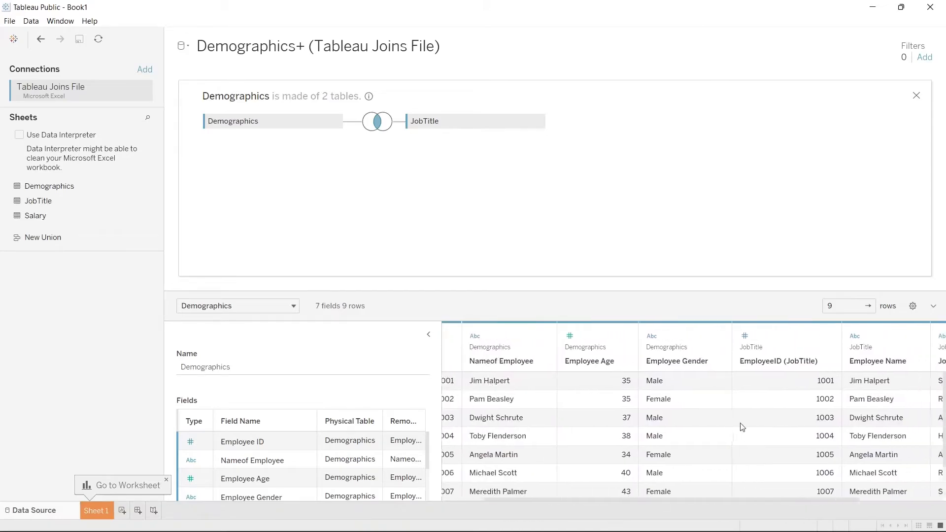
{"action": "scroll", "coordinate": [769, 401], "scroll_direction": "left", "scroll_amount": 2}
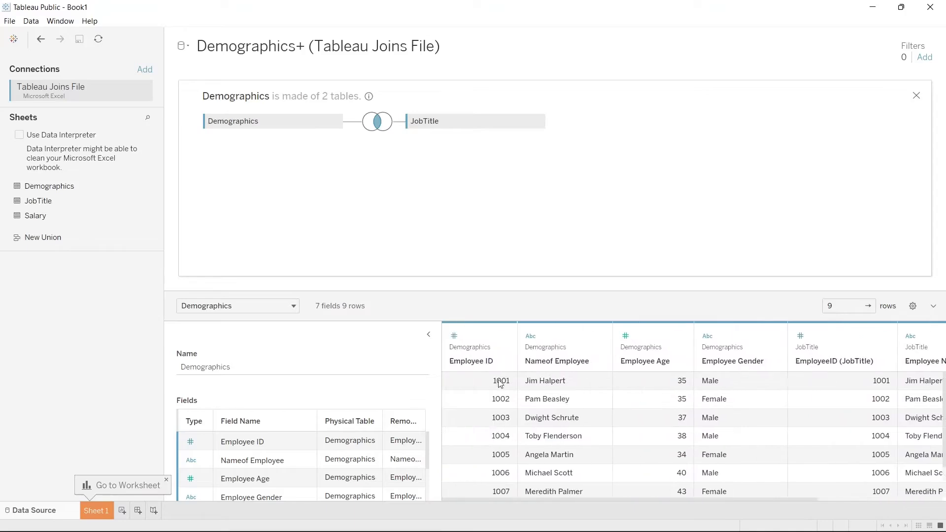
{"action": "scroll", "coordinate": [491, 385], "scroll_direction": "down", "scroll_amount": 2}
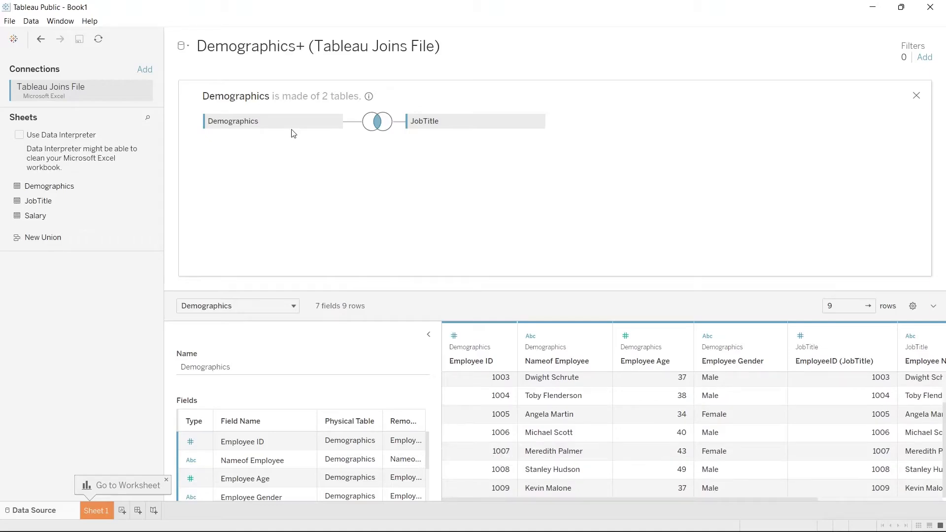
{"action": "left_click", "coordinate": [484, 426]}
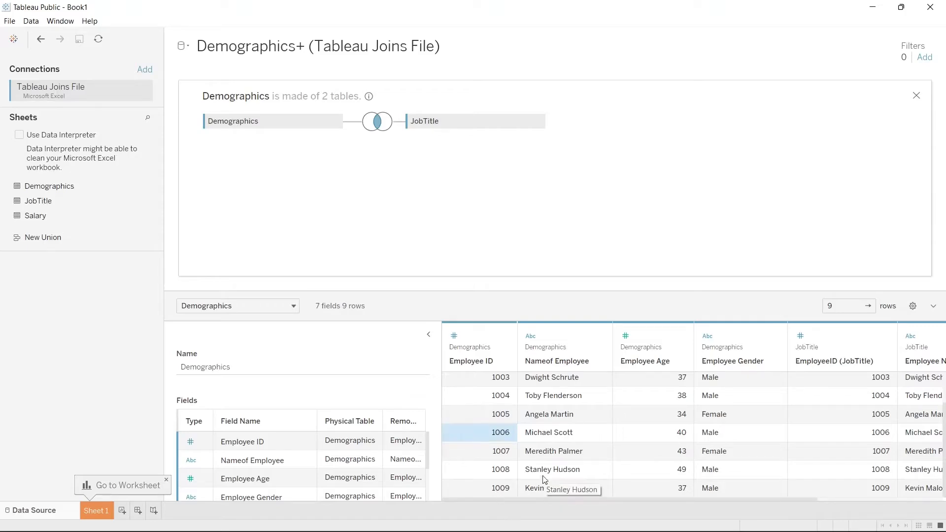
{"action": "scroll", "coordinate": [543, 479], "scroll_direction": "right", "scroll_amount": 3}
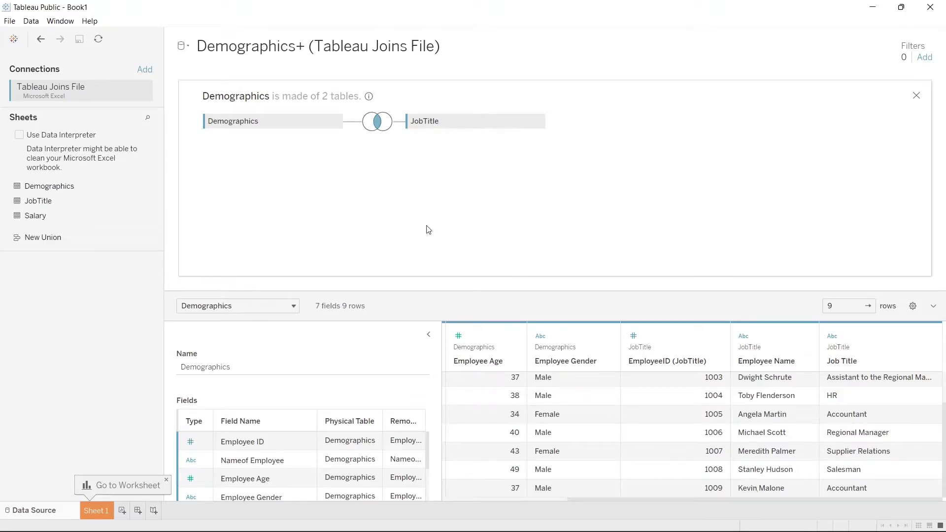
{"action": "scroll", "coordinate": [559, 446], "scroll_direction": "left", "scroll_amount": 3}
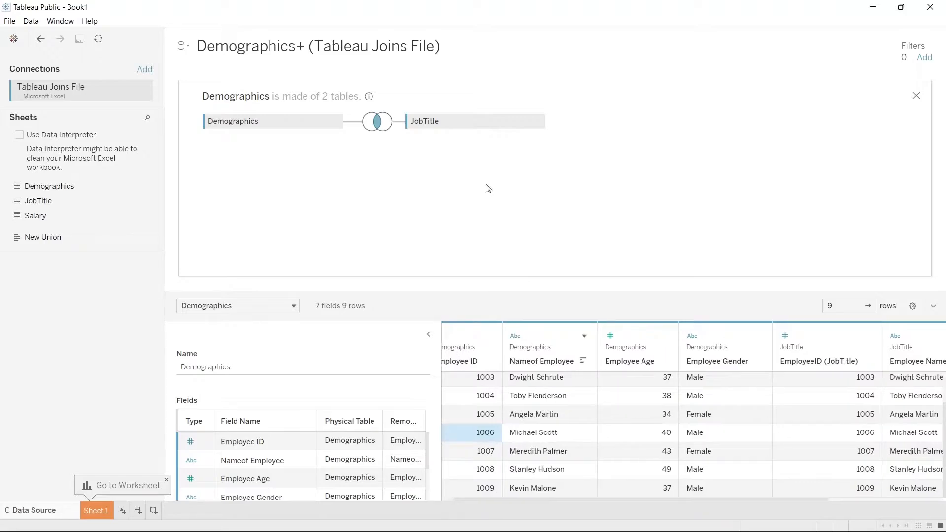
Change the join between Demographics and JobTitle to Right and examine the last rows for unmatched employees
{"action": "left_click", "coordinate": [376, 123]}
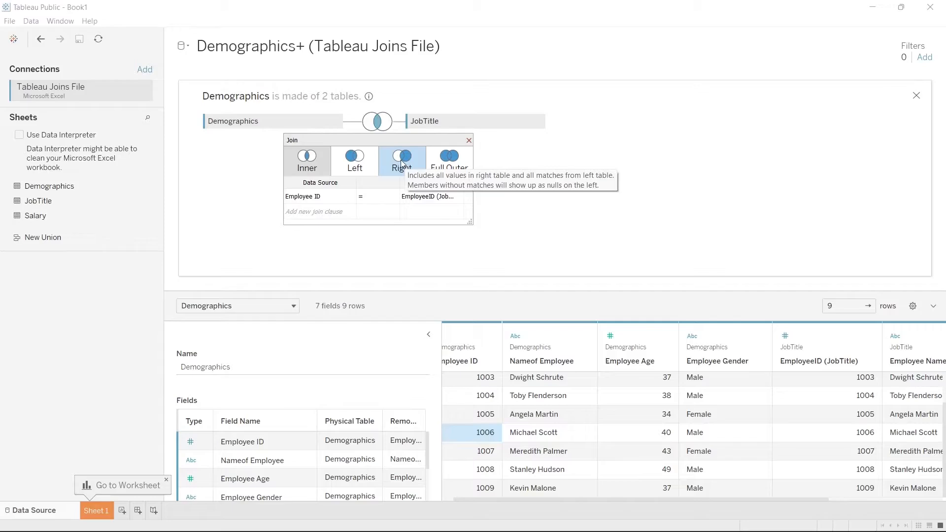
{"action": "left_click", "coordinate": [402, 163]}
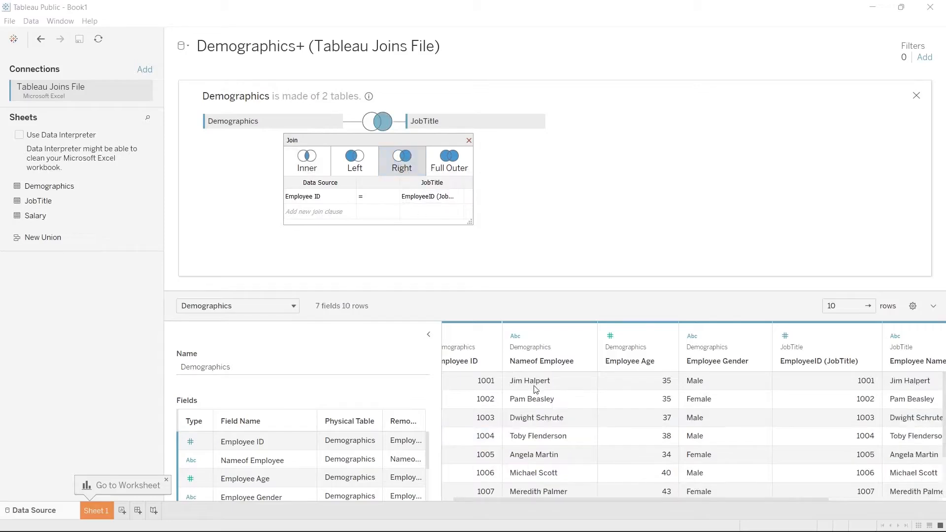
{"action": "scroll", "coordinate": [560, 442], "scroll_direction": "down", "scroll_amount": 3}
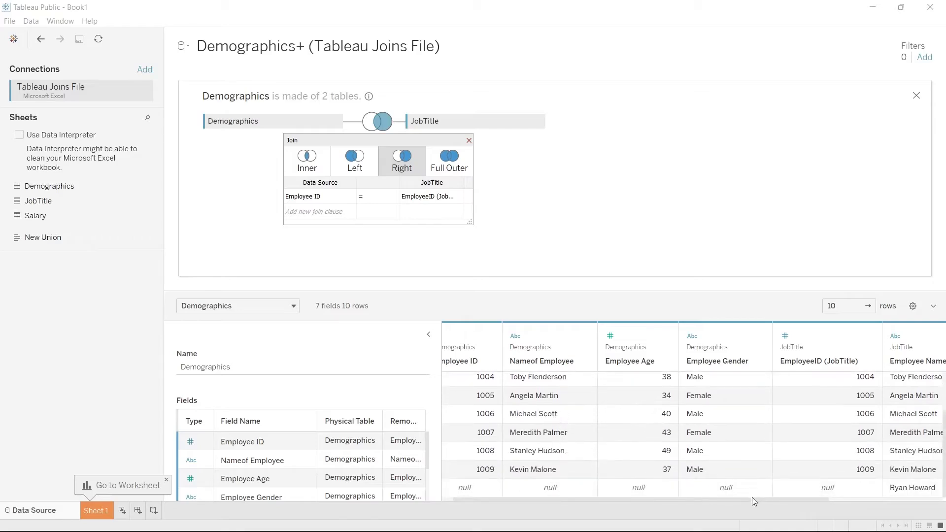
{"action": "left_click_drag", "start_coordinate": [749, 499], "coordinate": [864, 500]}
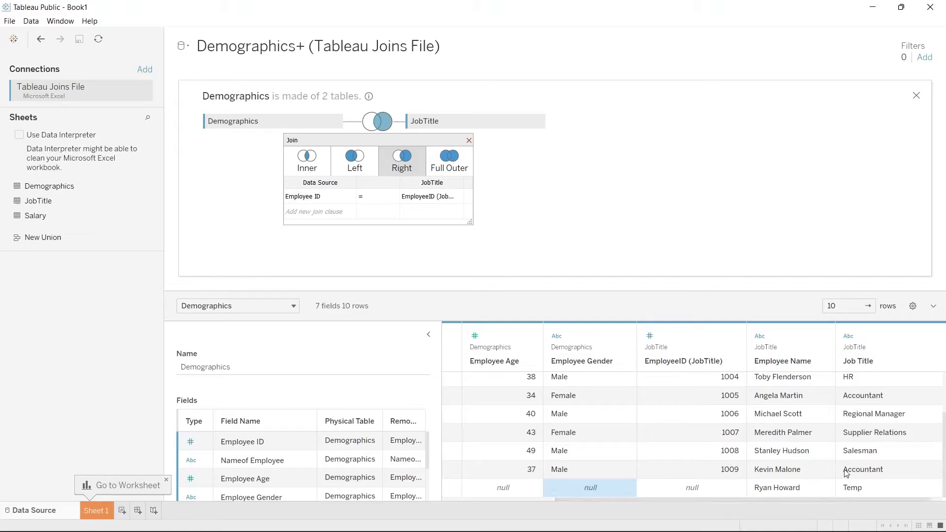
{"action": "left_click", "coordinate": [414, 163]}
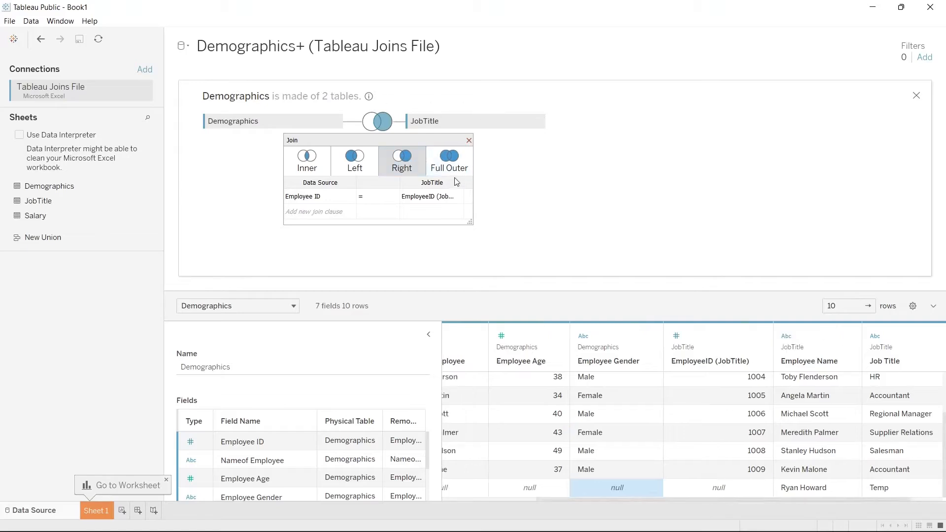
Change the join to Full Outer and compare the unmatched rows across the Demographics and JobTitle columns
{"action": "left_click", "coordinate": [457, 169]}
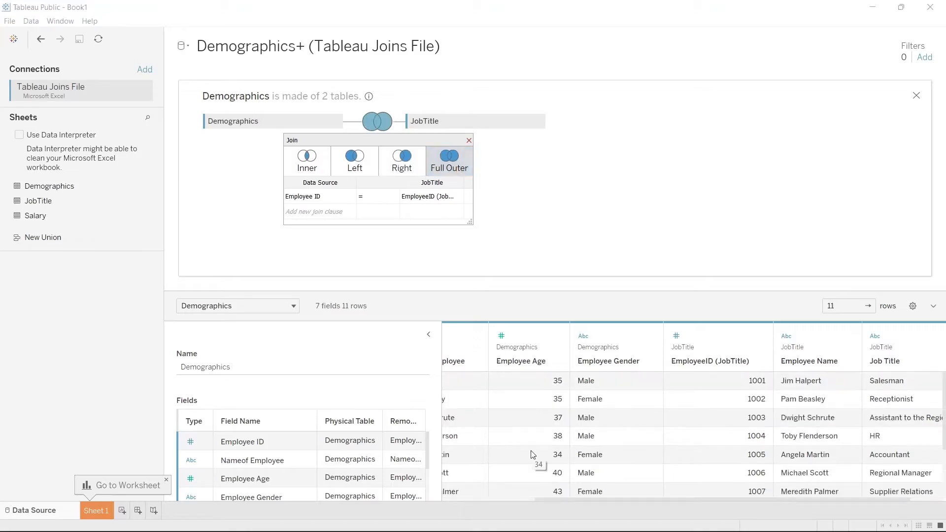
{"action": "scroll", "coordinate": [532, 453], "scroll_direction": "down", "scroll_amount": 1}
{"action": "scroll", "coordinate": [532, 453], "scroll_direction": "left", "scroll_amount": 5}
{"action": "scroll", "coordinate": [532, 454], "scroll_direction": "down", "scroll_amount": 2}
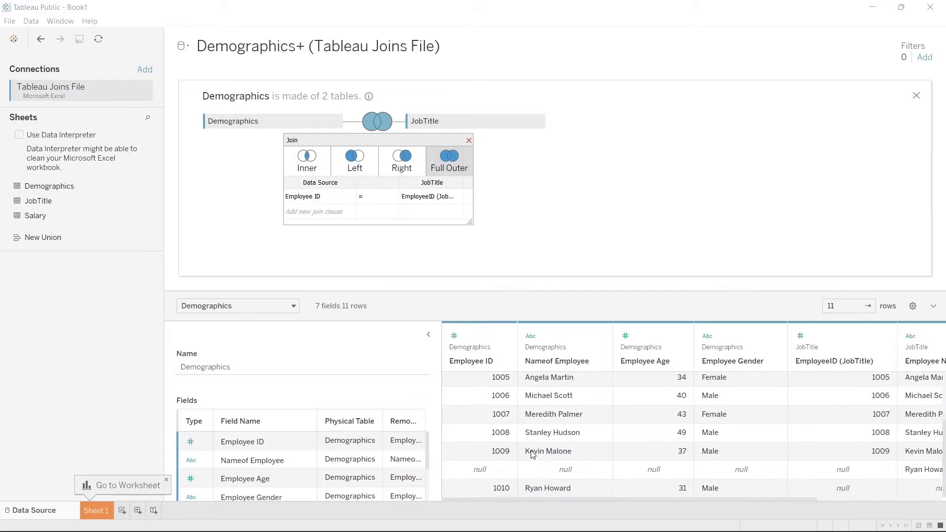
{"action": "scroll", "coordinate": [533, 455], "scroll_direction": "right", "scroll_amount": 2}
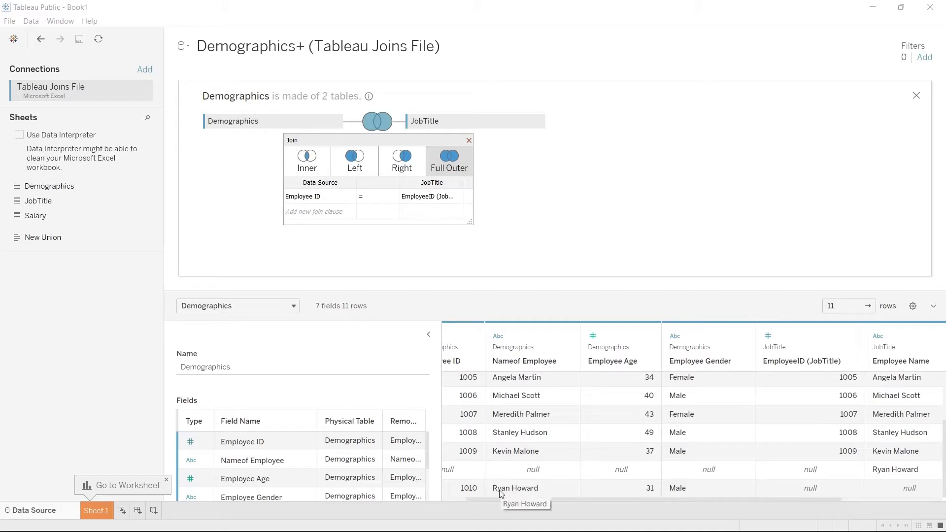
{"action": "scroll", "coordinate": [501, 492], "scroll_direction": "left", "scroll_amount": 2}
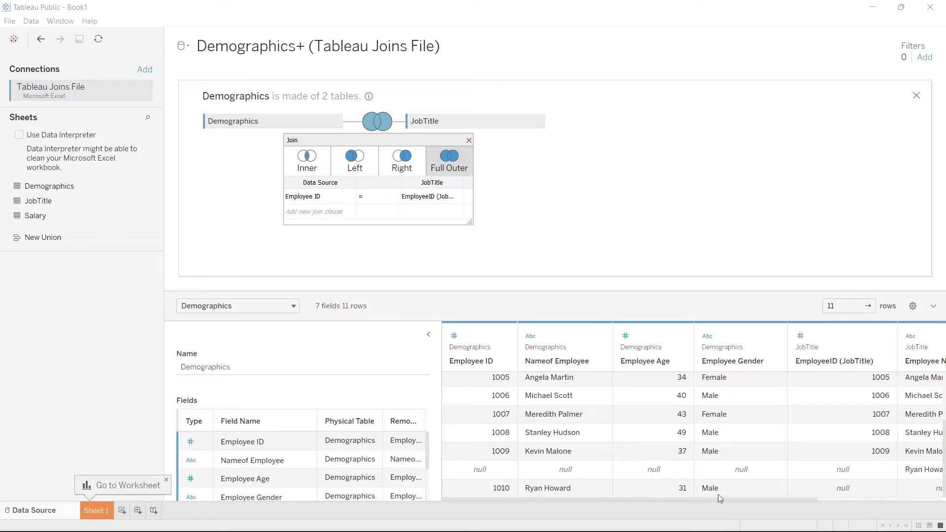
{"action": "left_click_drag", "start_coordinate": [731, 500], "coordinate": [891, 498]}
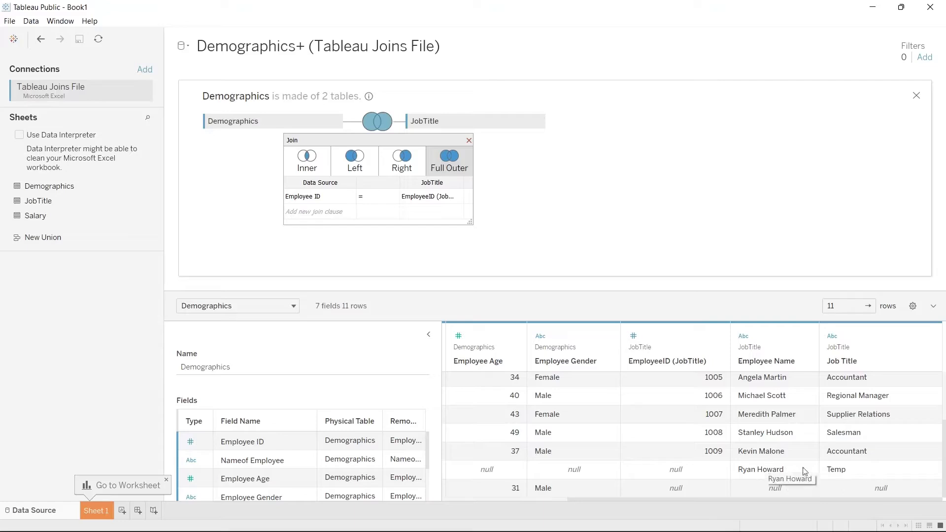
{"action": "left_click", "coordinate": [687, 496]}
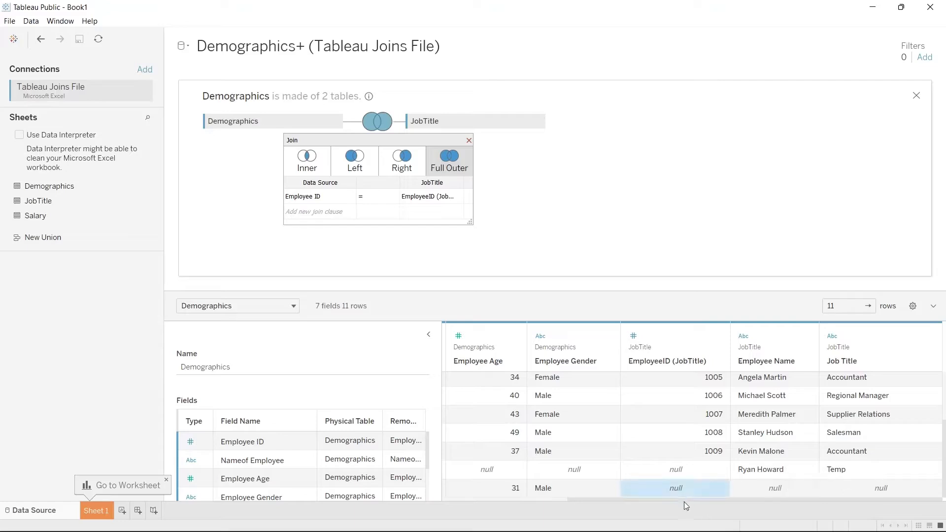
{"action": "left_click_drag", "start_coordinate": [684, 500], "coordinate": [546, 492]}
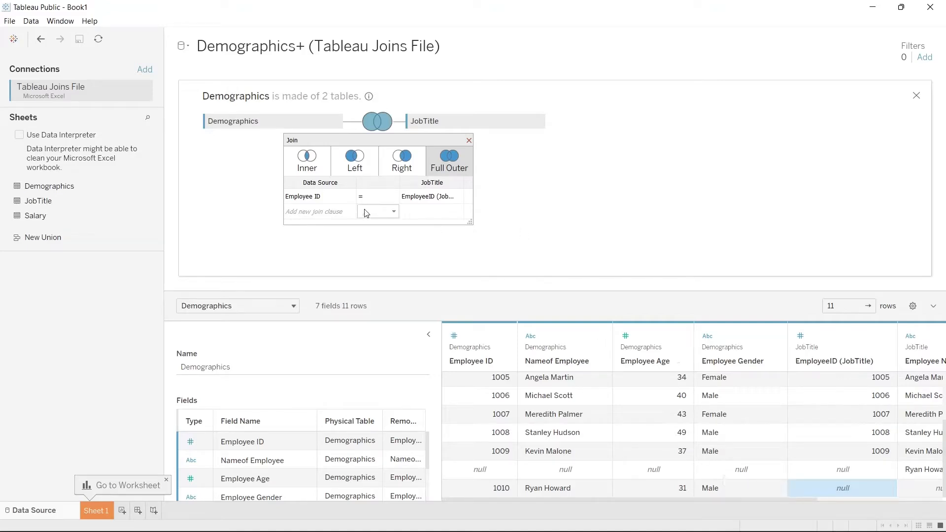
Change the join to Left and examine the last rows across the columns of both tables
{"action": "left_click", "coordinate": [361, 170]}
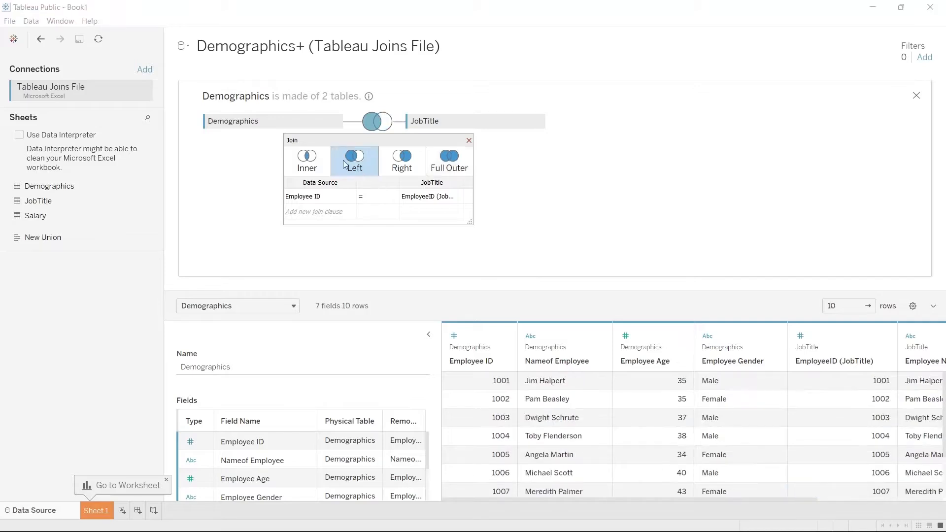
{"action": "scroll", "coordinate": [518, 454], "scroll_direction": "down", "scroll_amount": 3}
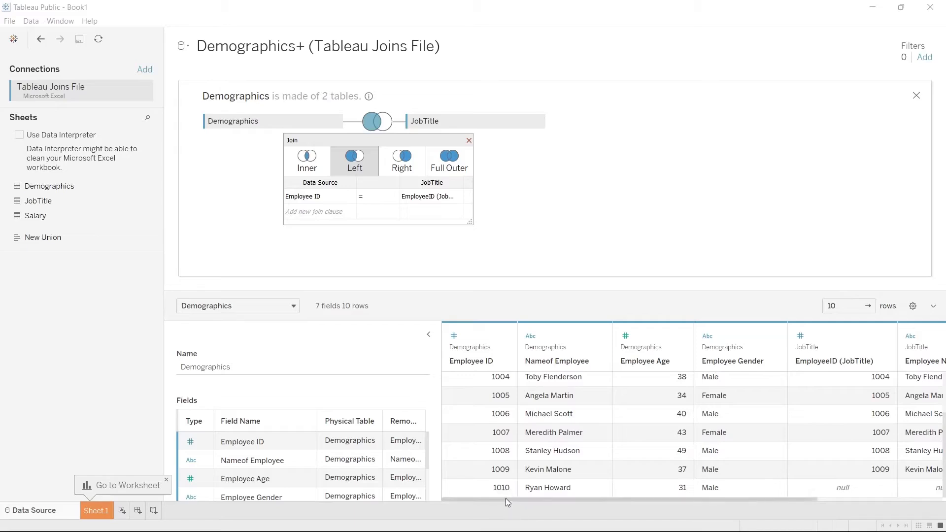
{"action": "left_click_drag", "start_coordinate": [505, 499], "coordinate": [677, 500]}
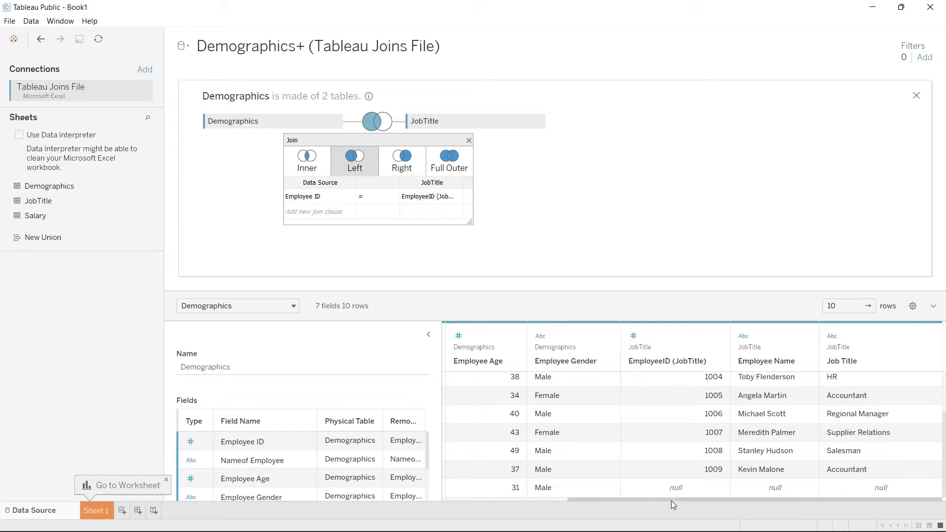
{"action": "left_click_drag", "start_coordinate": [672, 499], "coordinate": [503, 497]}
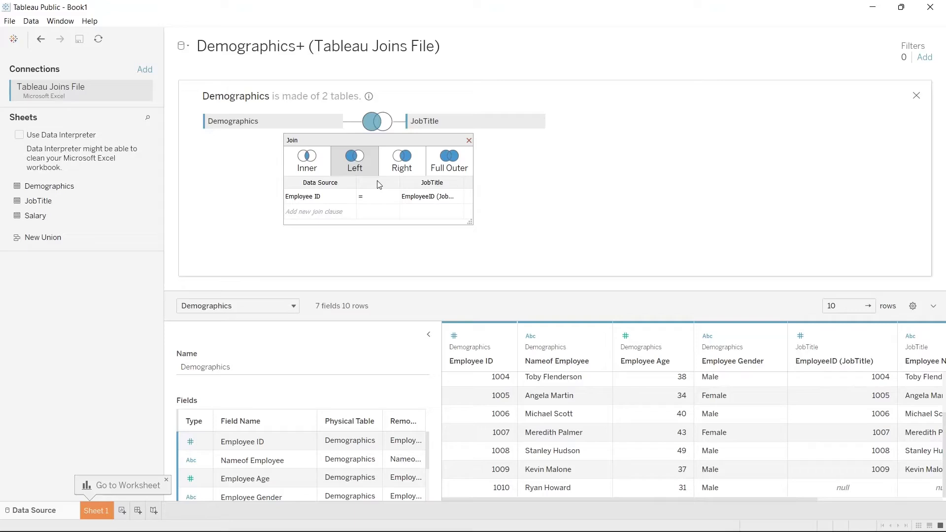
Add a join clause matching Nameof Employee in Demographics with Employee Name in JobTitle
{"action": "left_click", "coordinate": [319, 213]}
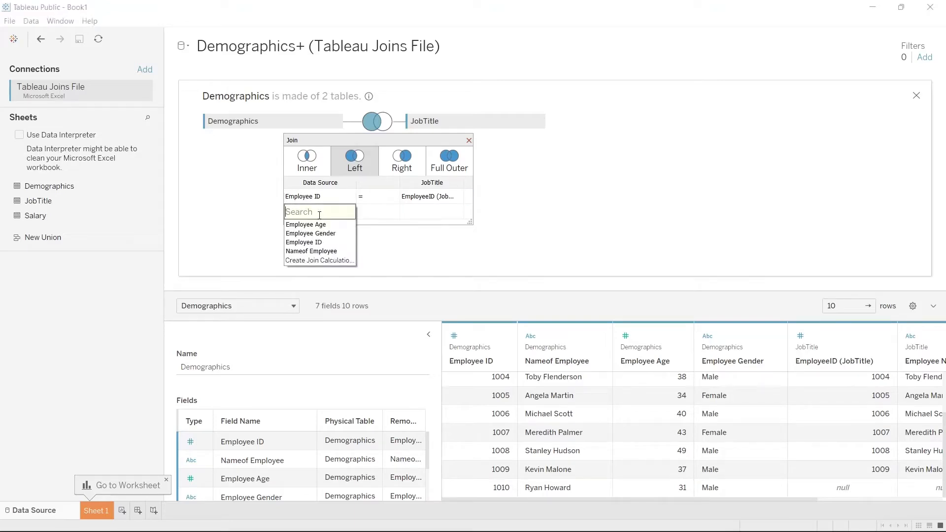
{"action": "left_click", "coordinate": [324, 251]}
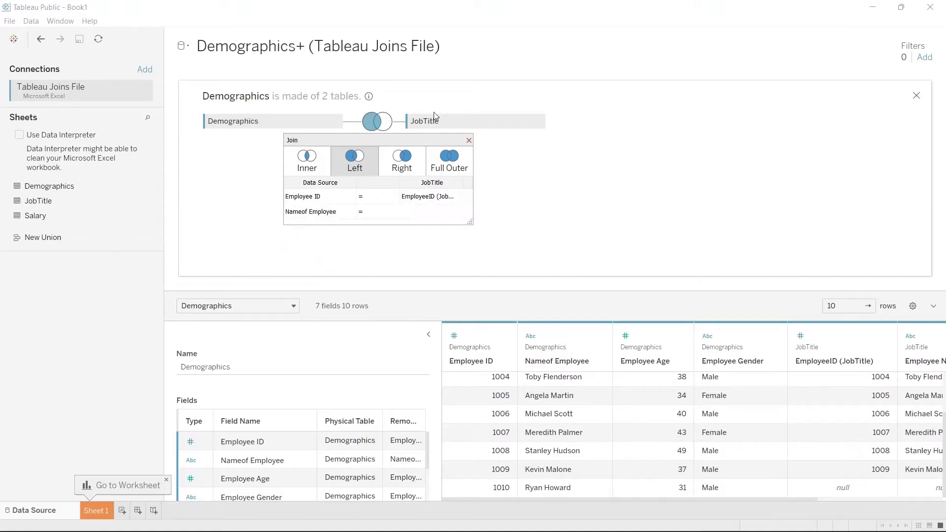
{"action": "left_click", "coordinate": [427, 212]}
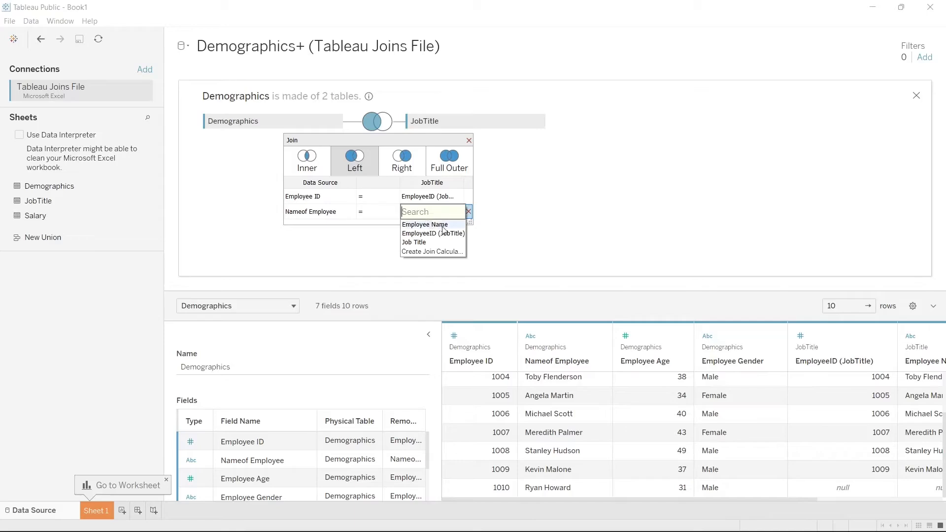
{"action": "left_click", "coordinate": [424, 225]}
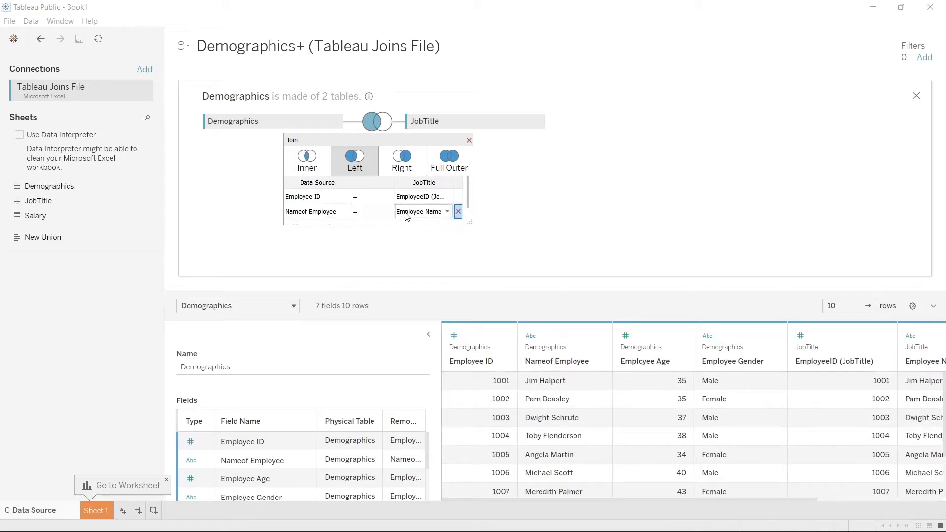
Remove the Employee ID clause from the join between Demographics and JobTitle
{"action": "left_click", "coordinate": [346, 197]}
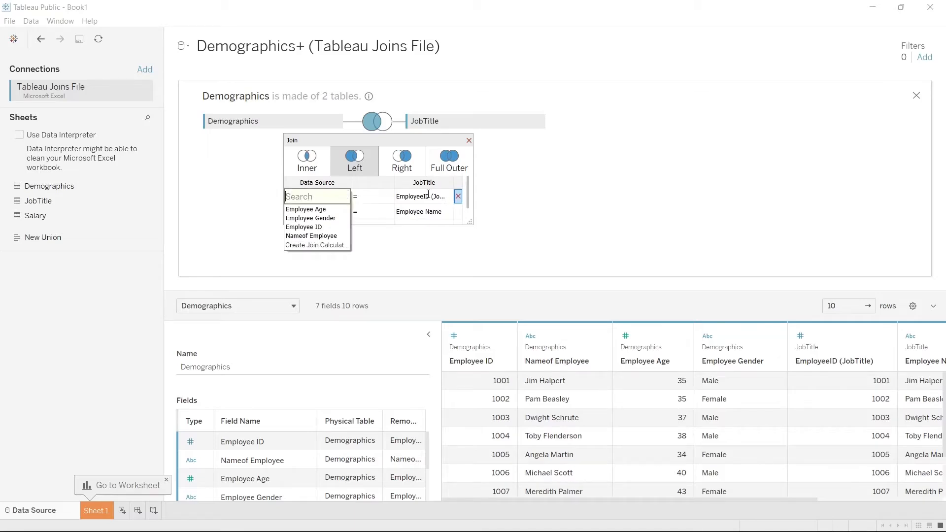
{"action": "left_click", "coordinate": [458, 198]}
{"action": "left_click", "coordinate": [458, 197]}
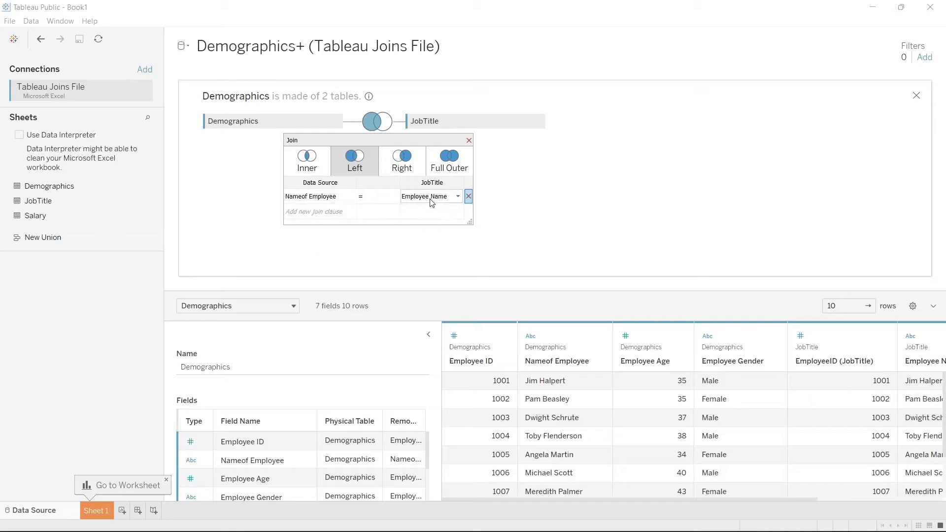
Change the join between Demographics and JobTitle to Inner and examine the last rows across both tables' columns
{"action": "scroll", "coordinate": [515, 437], "scroll_direction": "down", "scroll_amount": 3}
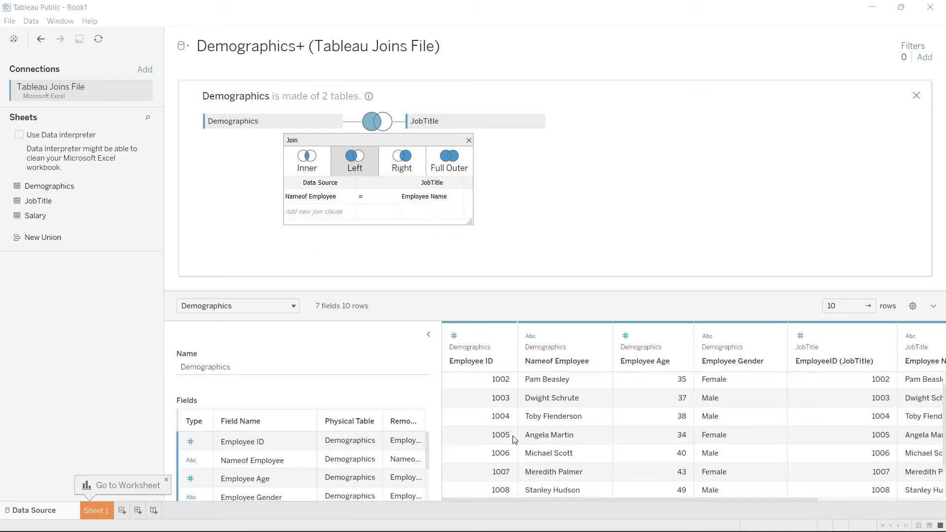
{"action": "left_click", "coordinate": [311, 169]}
{"action": "scroll", "coordinate": [490, 394], "scroll_direction": "down", "scroll_amount": 3}
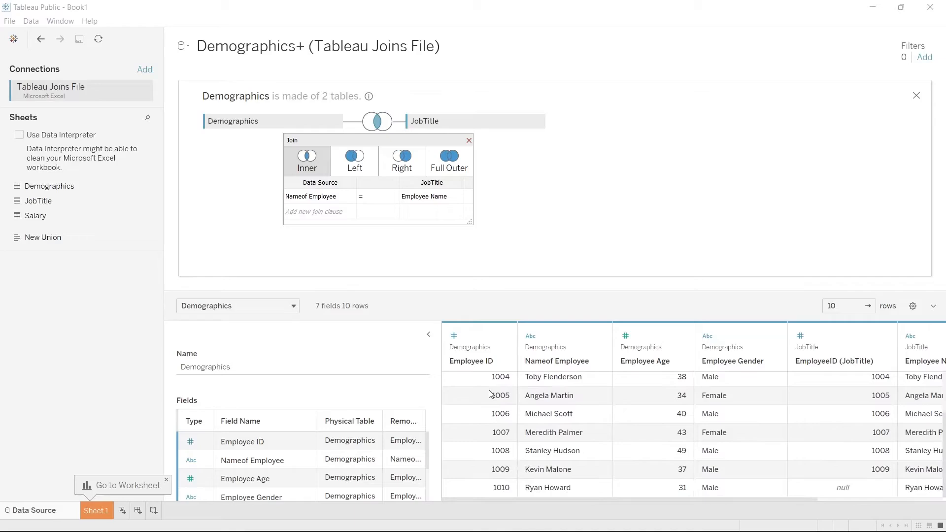
{"action": "scroll", "coordinate": [490, 394], "scroll_direction": "right", "scroll_amount": 3}
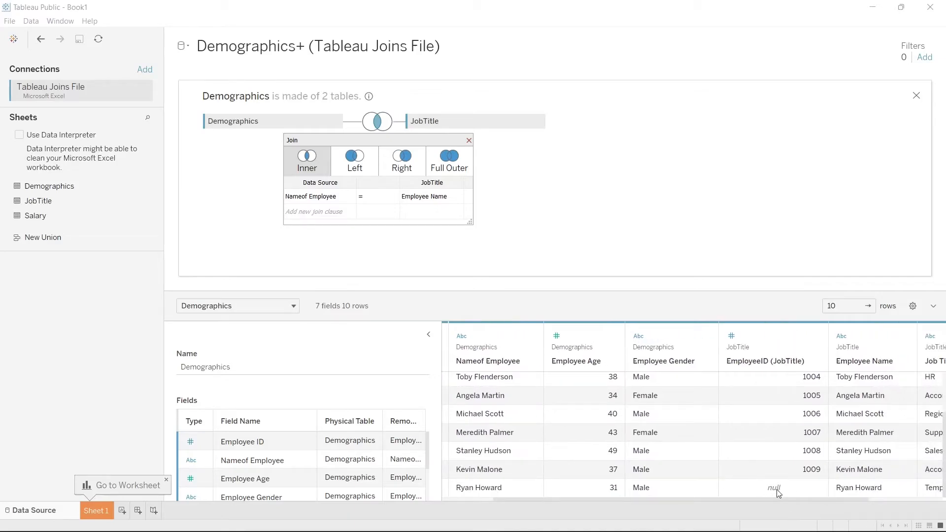
{"action": "scroll", "coordinate": [777, 493], "scroll_direction": "right", "scroll_amount": 3}
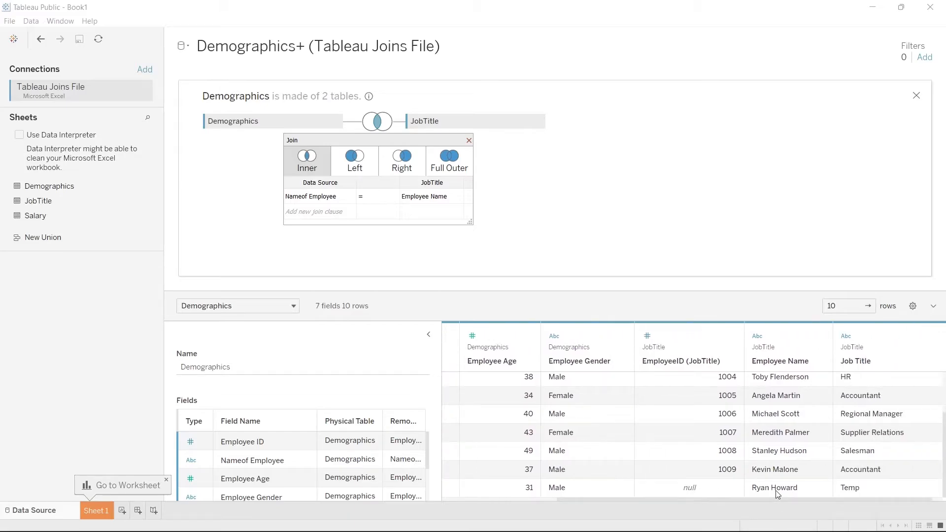
{"action": "scroll", "coordinate": [776, 492], "scroll_direction": "left", "scroll_amount": 6}
{"action": "scroll", "coordinate": [777, 493], "scroll_direction": "up", "scroll_amount": 3}
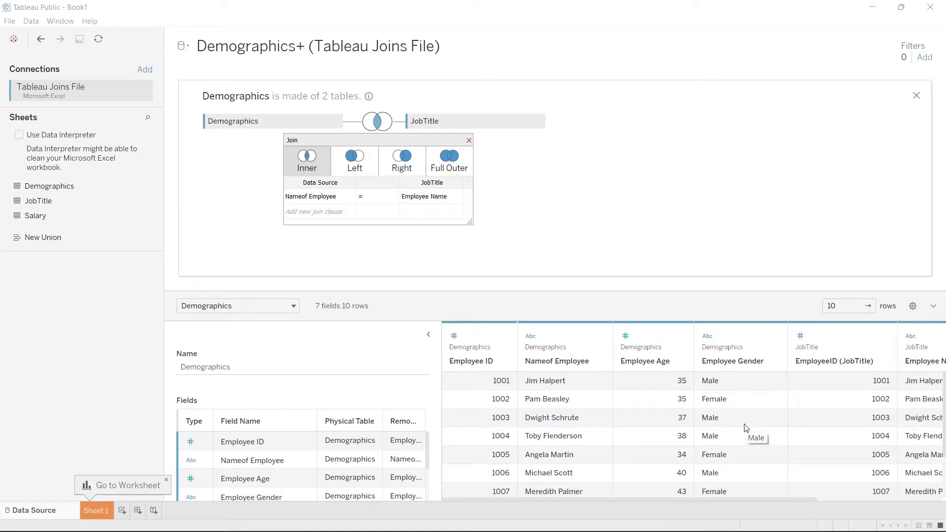
{"action": "scroll", "coordinate": [745, 428], "scroll_direction": "down", "scroll_amount": 3}
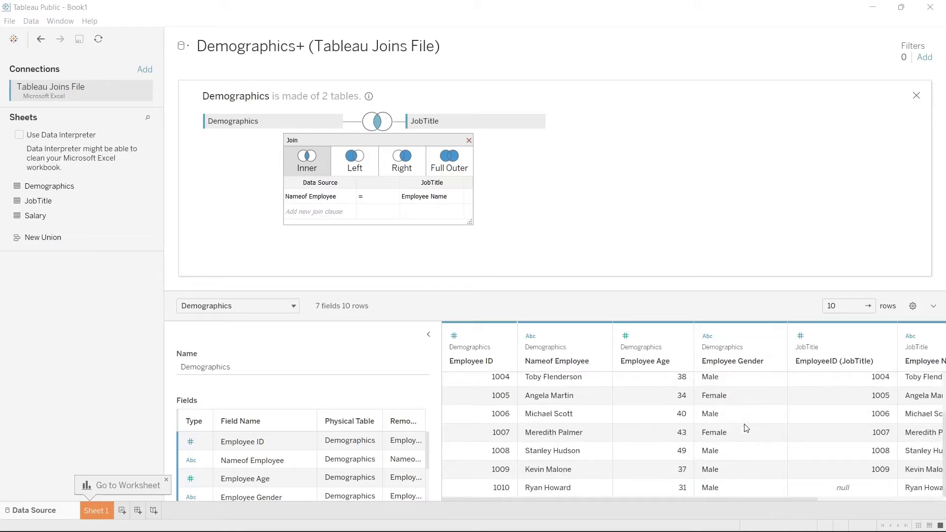
{"action": "scroll", "coordinate": [744, 426], "scroll_direction": "right", "scroll_amount": 2}
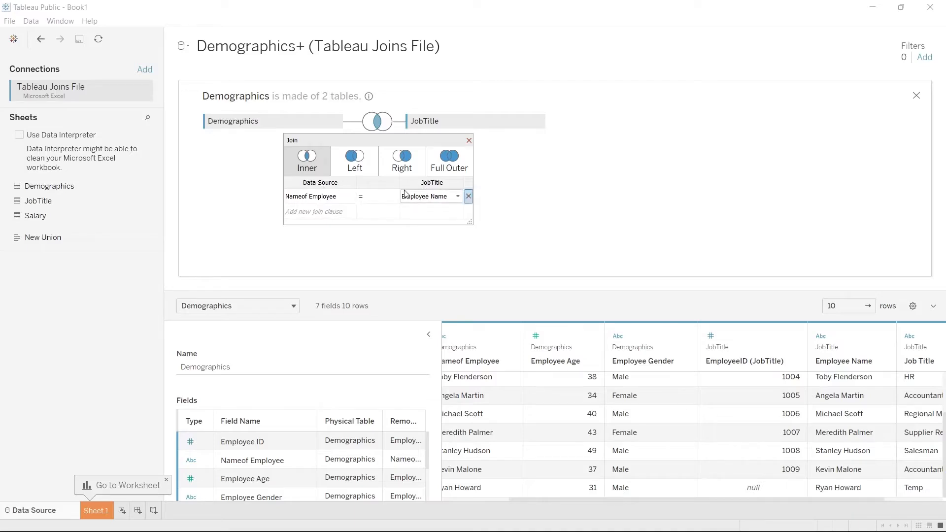
Add a second join clause matching Employee ID with EmployeeID (JobTitle)
{"action": "left_click", "coordinate": [344, 211]}
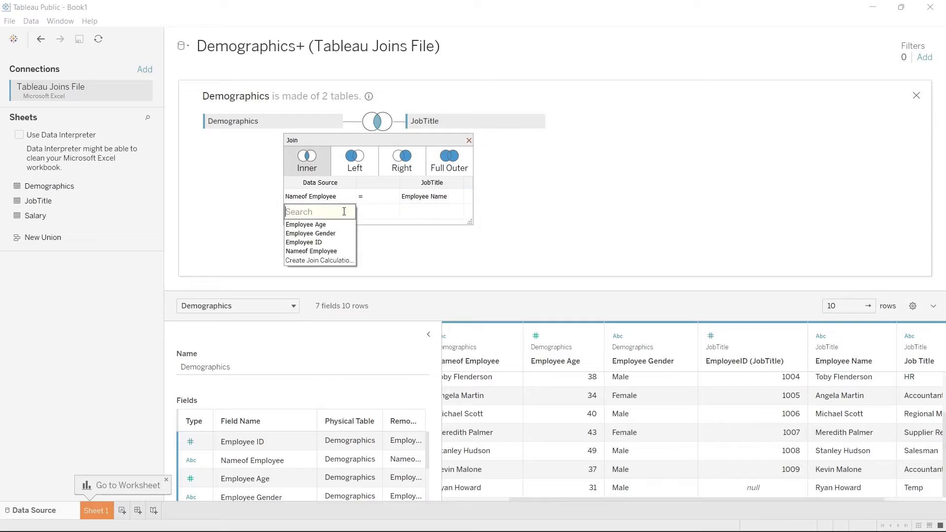
{"action": "left_click", "coordinate": [336, 242]}
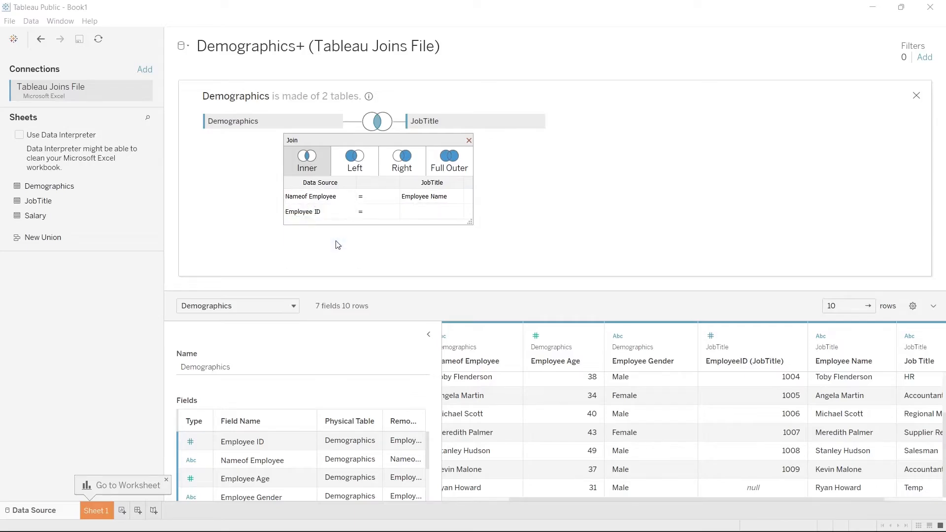
{"action": "left_click", "coordinate": [413, 211]}
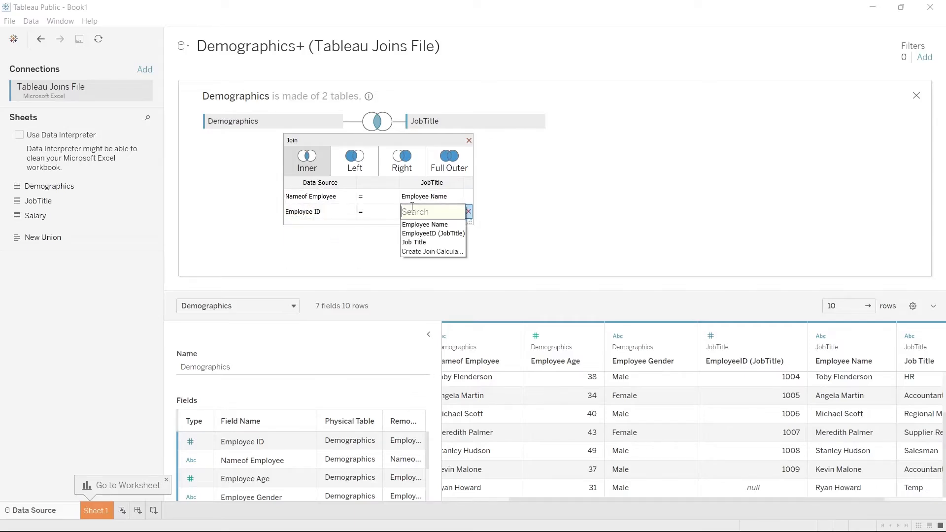
{"action": "left_click", "coordinate": [428, 234]}
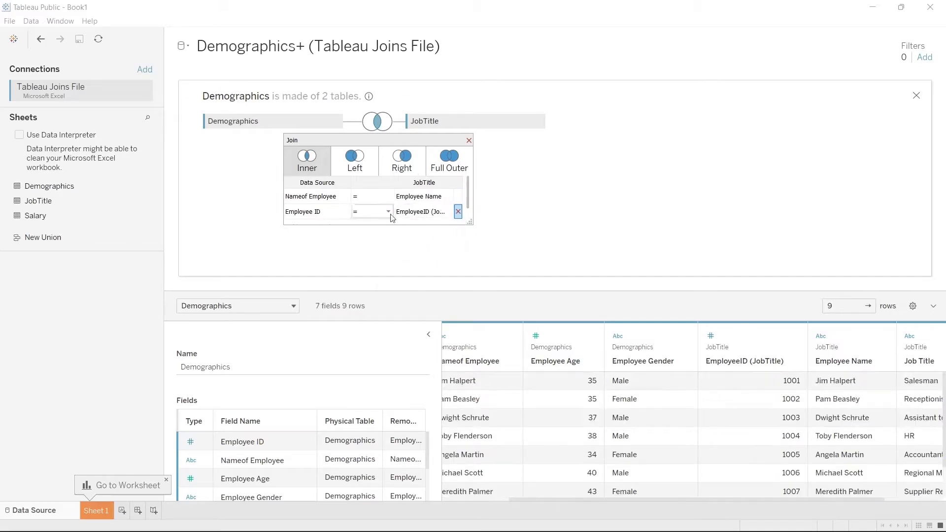
Review the comparison operators available for the Employee ID clause, keep it at =, and close the join settings
{"action": "left_click", "coordinate": [375, 218]}
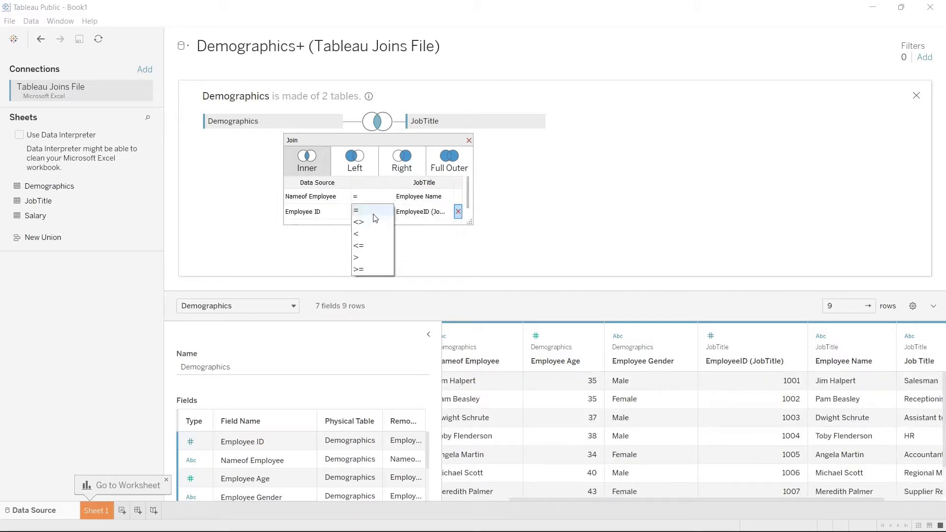
{"action": "left_click", "coordinate": [381, 210]}
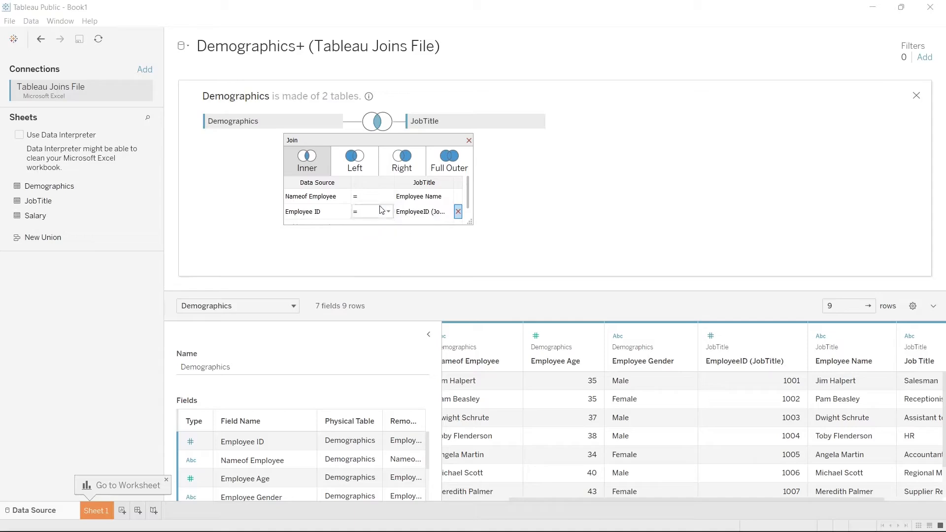
{"action": "left_click", "coordinate": [387, 212]}
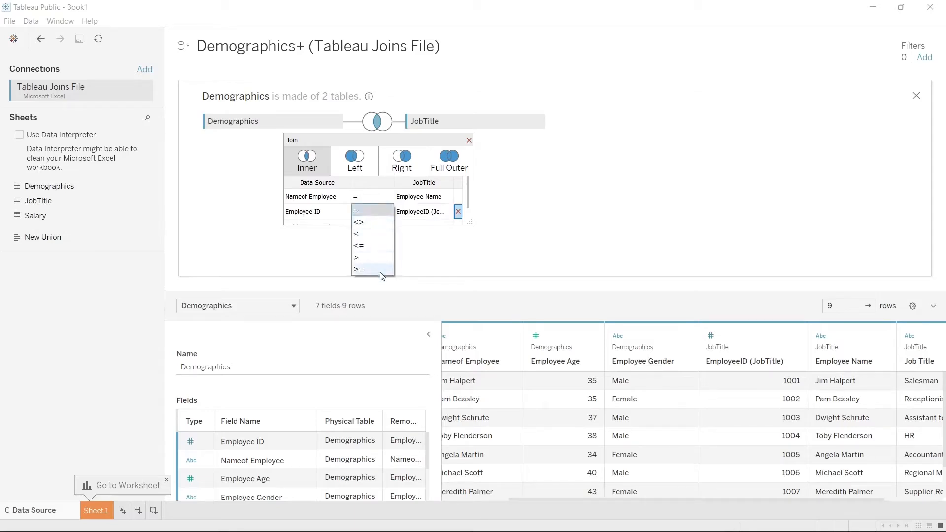
{"action": "left_click", "coordinate": [380, 214]}
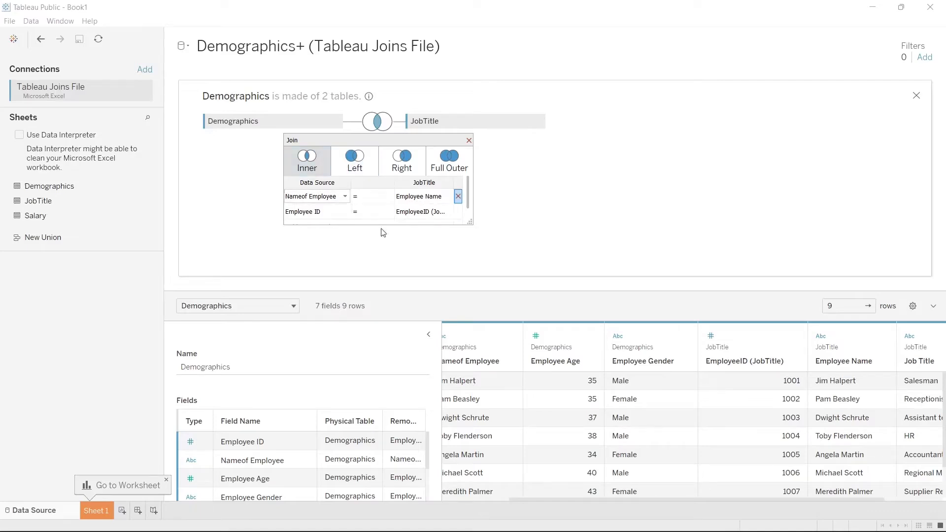
{"action": "left_click", "coordinate": [470, 141]}
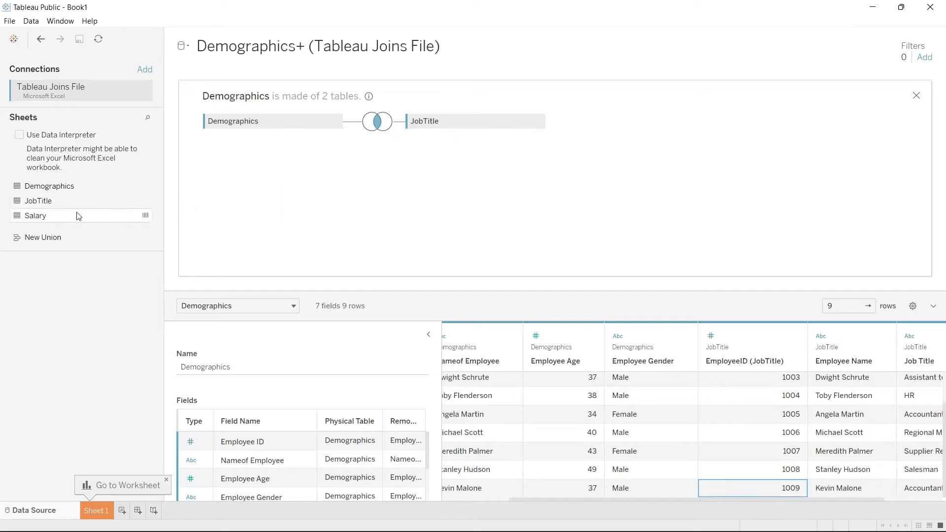
Join the Salary table to Demographics, then examine the combined columns and the new join's type and clause
{"action": "left_click_drag", "start_coordinate": [78, 215], "coordinate": [422, 172]}
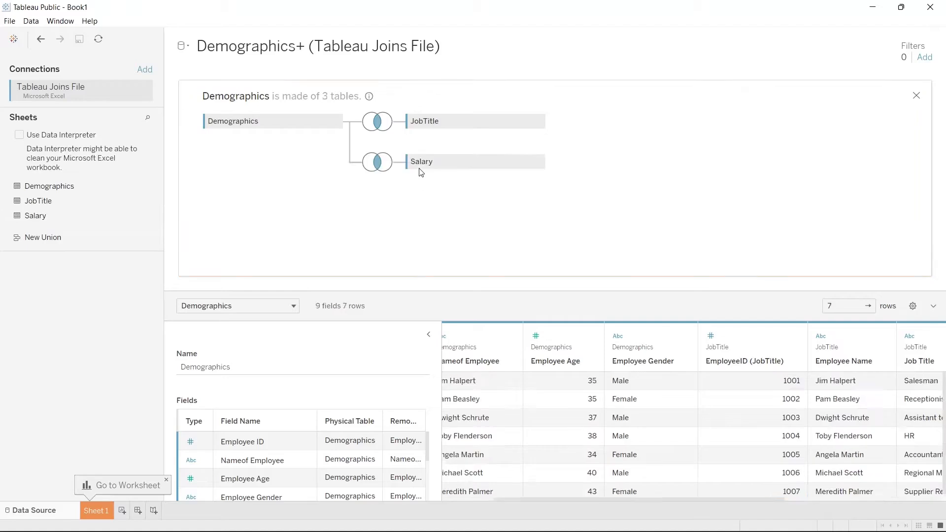
{"action": "left_click_drag", "start_coordinate": [555, 499], "coordinate": [493, 499]}
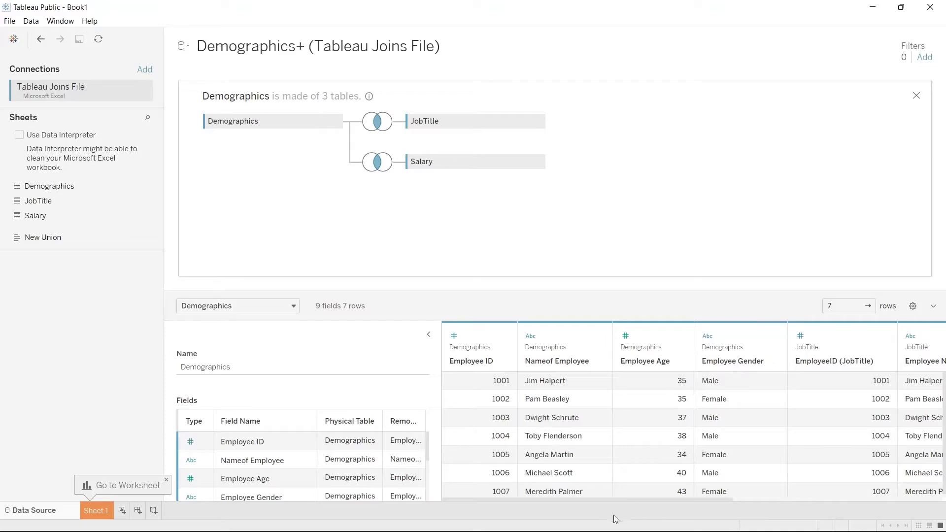
{"action": "left_click_drag", "start_coordinate": [593, 499], "coordinate": [782, 491]}
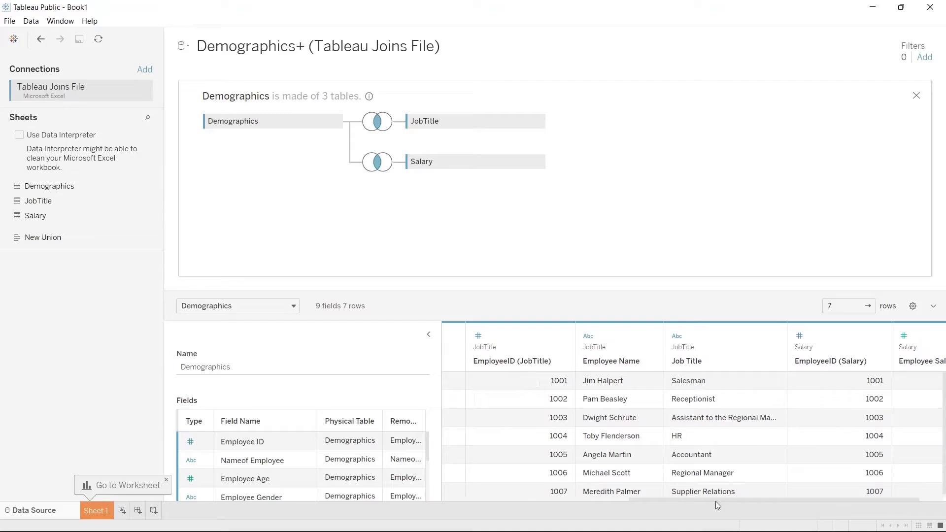
{"action": "left_click_drag", "start_coordinate": [718, 498], "coordinate": [754, 495]}
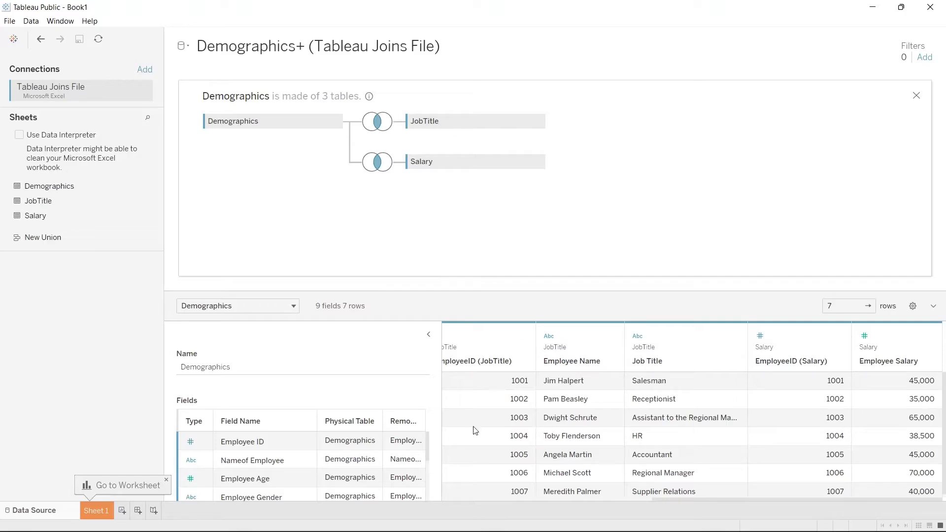
{"action": "left_click", "coordinate": [376, 164]}
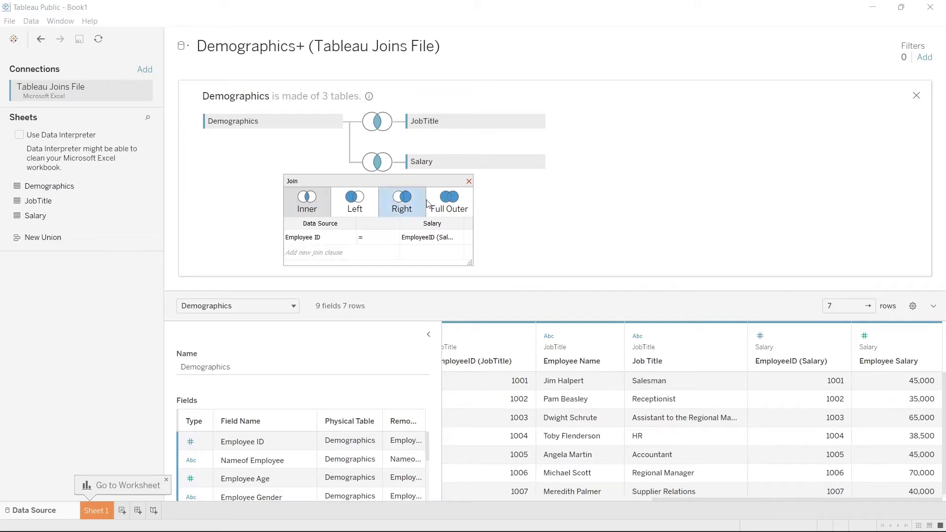
{"action": "left_click", "coordinate": [469, 181]}
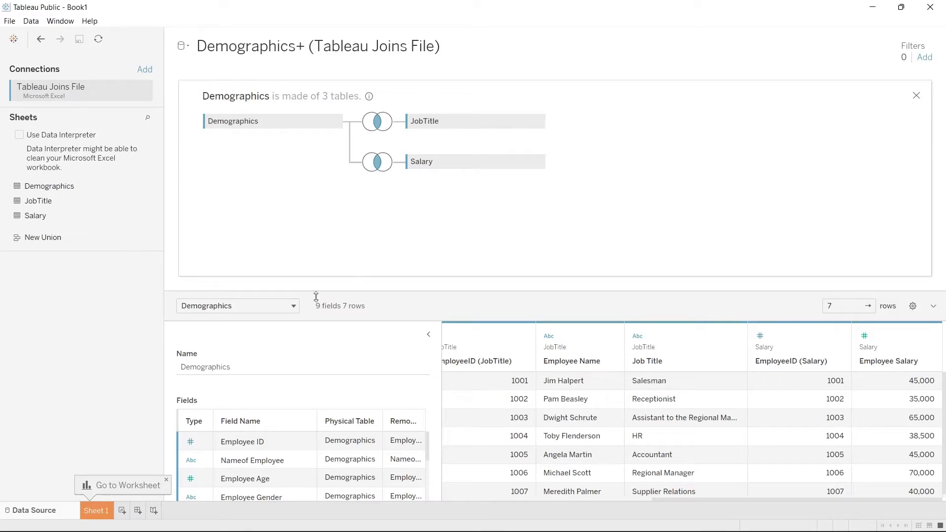
Rename the joined Demographics table as "Demographics + JoinsDemo"
{"action": "left_click", "coordinate": [263, 367]}
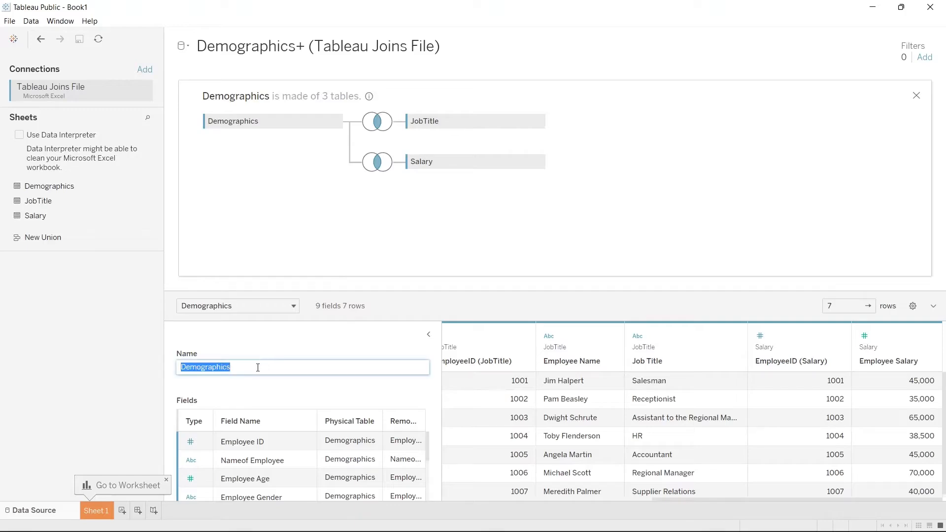
{"action": "left_click", "coordinate": [258, 367]}
{"action": "type", "text": "+ JoinsDemo"}
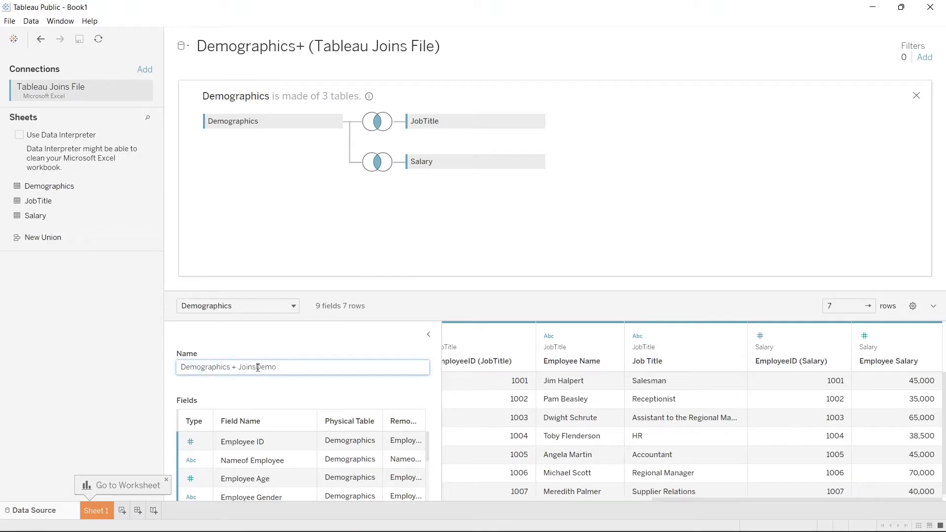
{"action": "key", "text": "Return"}
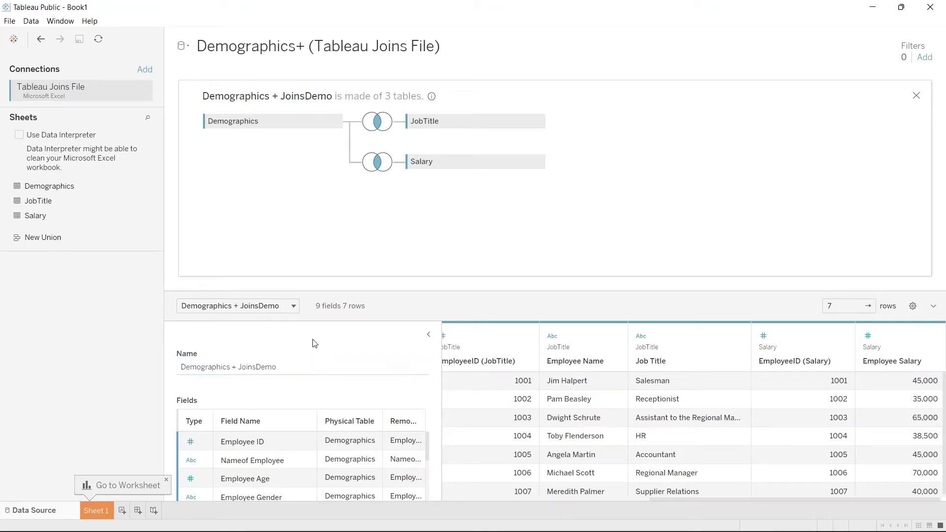
On Sheet 1, chart Employee Salary by Nameof Employee as bars sorted in descending order
{"action": "left_click", "coordinate": [95, 512]}
{"action": "left_click", "coordinate": [105, 154]}
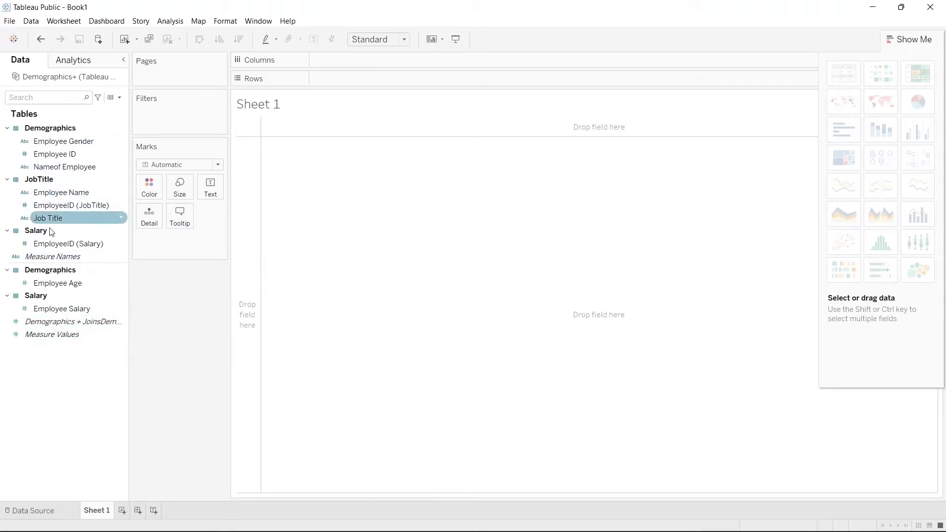
{"action": "left_click", "coordinate": [75, 142]}
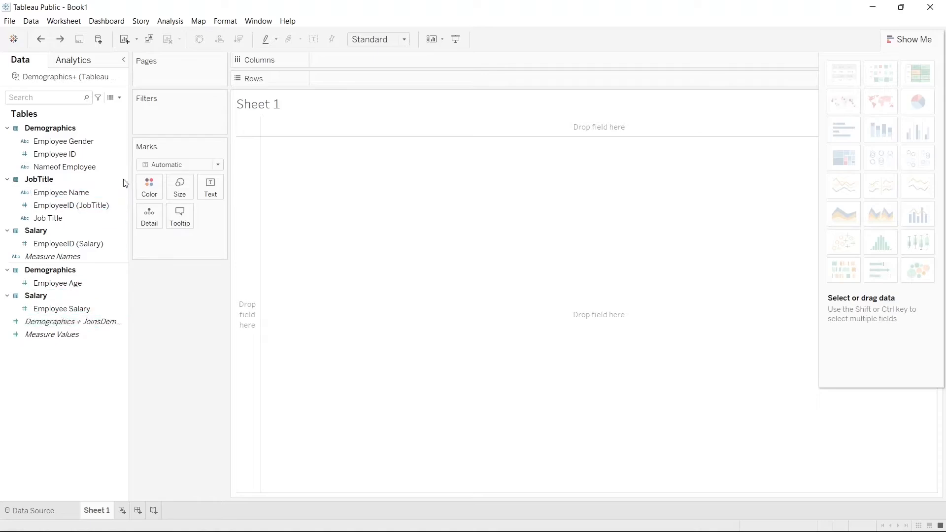
{"action": "left_click_drag", "start_coordinate": [94, 166], "coordinate": [357, 62]}
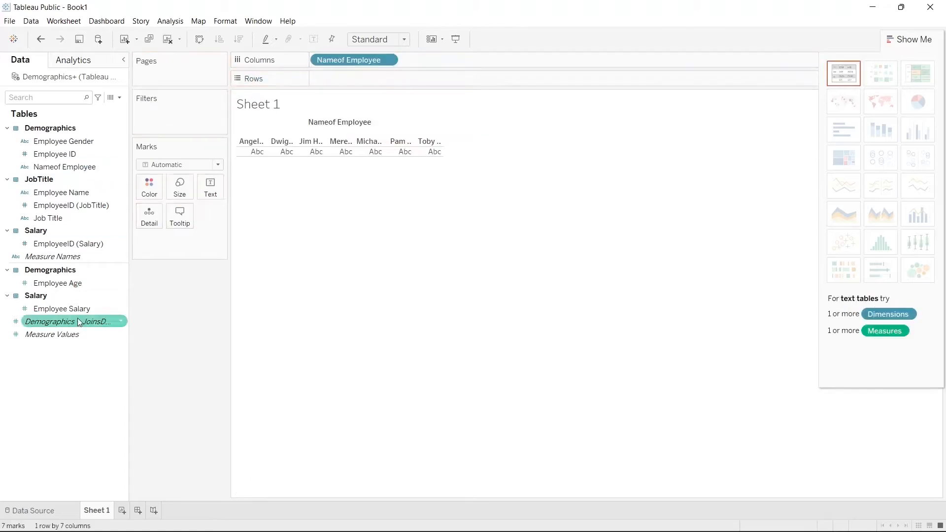
{"action": "left_click_drag", "start_coordinate": [76, 308], "coordinate": [388, 82]}
{"action": "left_click", "coordinate": [239, 39]}
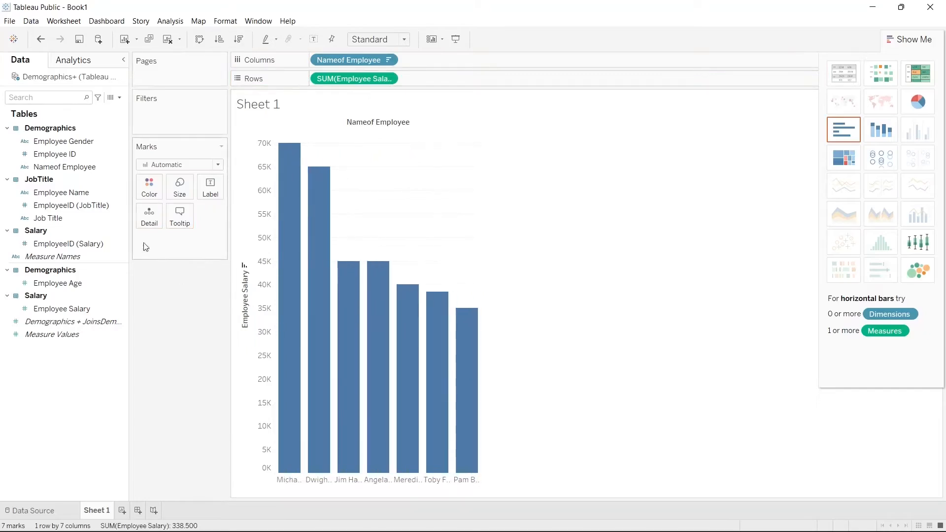
Add Employee Salary to the bar chart's marks and open the choice of mark property for it
{"action": "left_click_drag", "start_coordinate": [76, 308], "coordinate": [176, 235]}
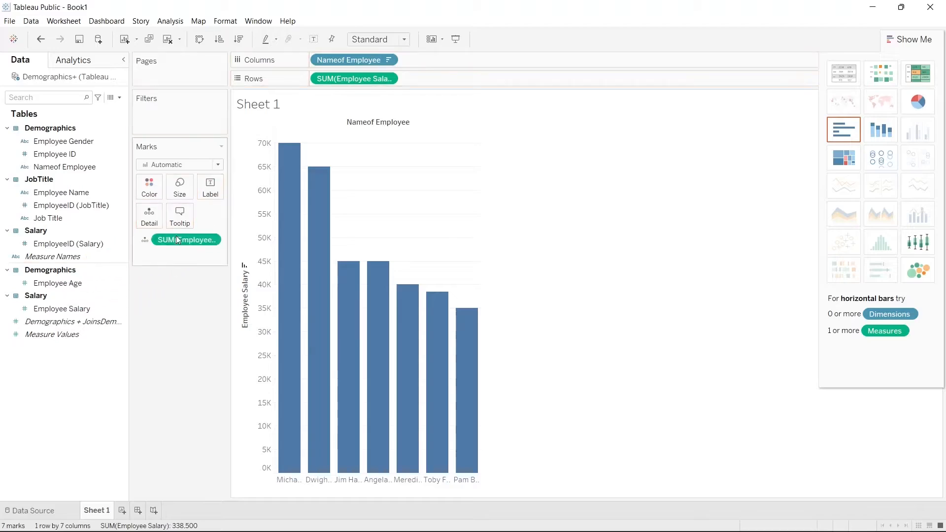
{"action": "left_click", "coordinate": [145, 241]}
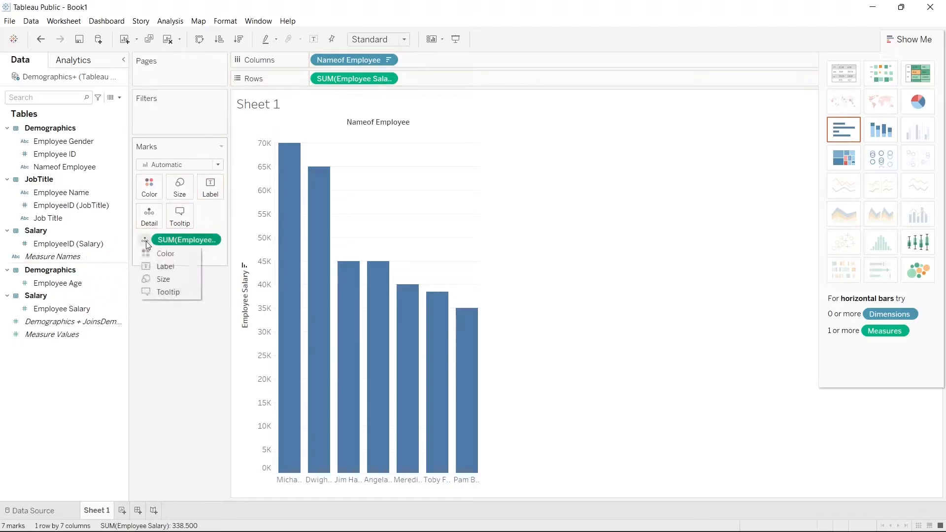
Color the employee bars by the sum of Employee Salary and widen the chart until all employee names fit on the axis
{"action": "left_click", "coordinate": [163, 253]}
{"action": "mouse_move", "coordinate": [305, 199]}
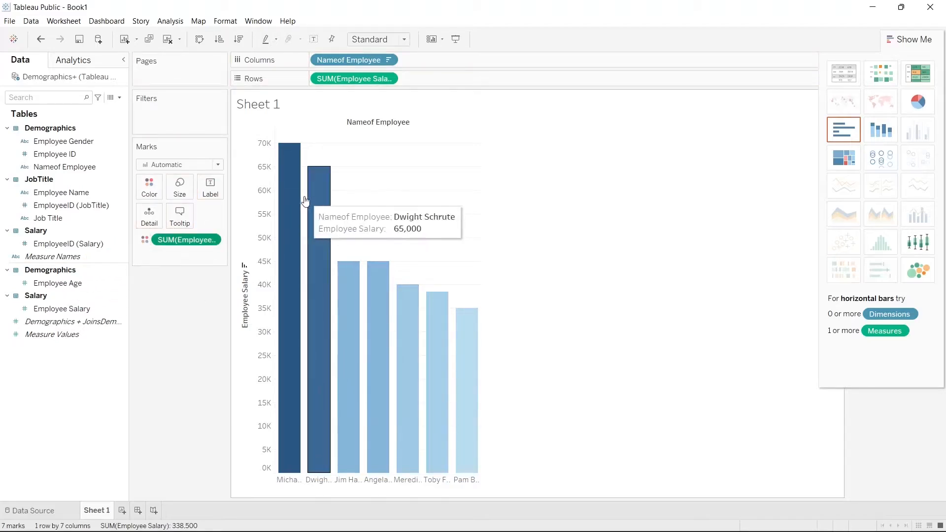
{"action": "left_click_drag", "start_coordinate": [481, 279], "coordinate": [592, 273]}
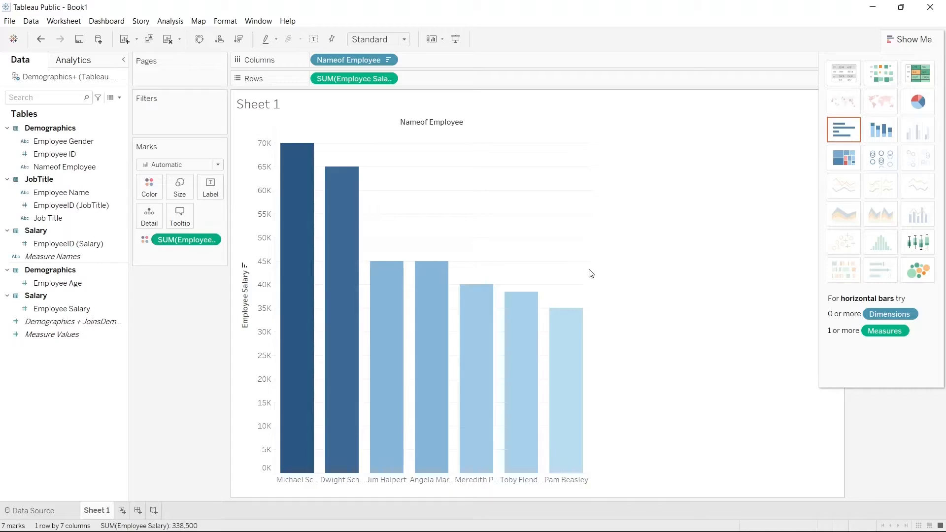
{"action": "left_click_drag", "start_coordinate": [588, 270], "coordinate": [711, 267]}
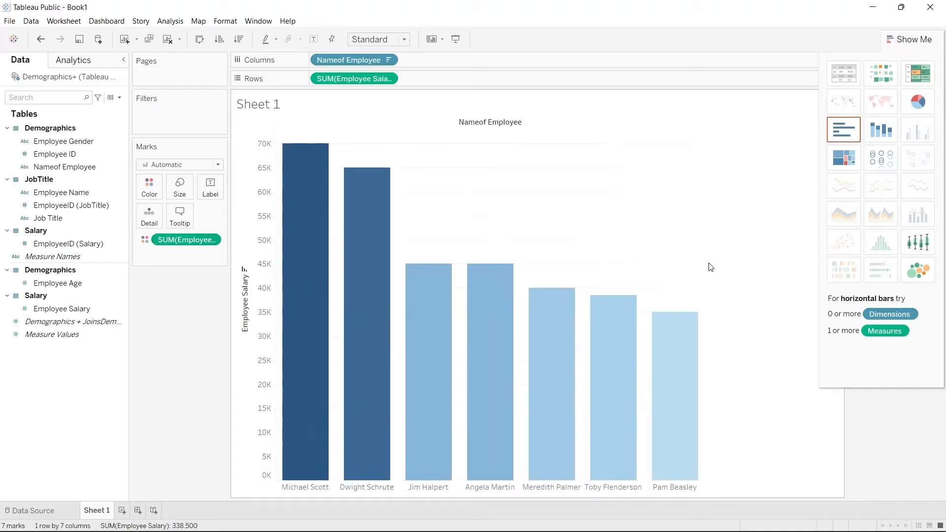
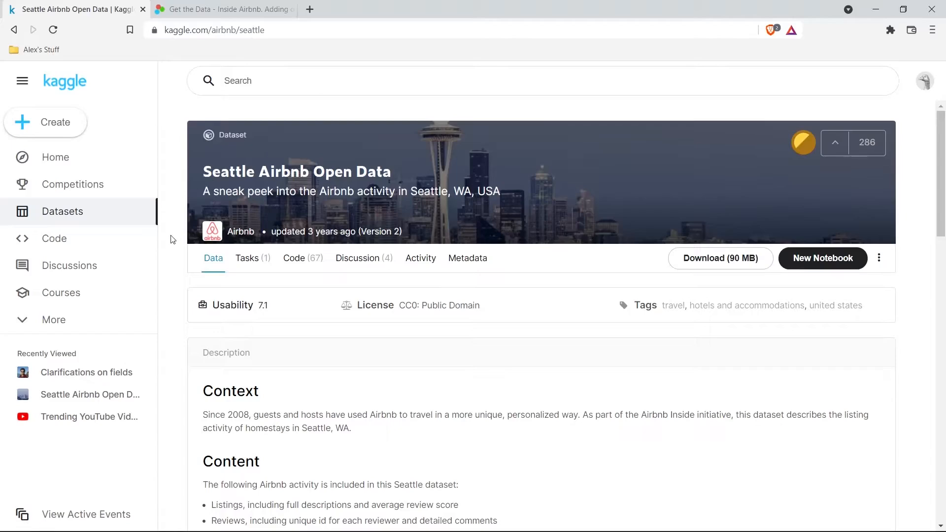
On the Kaggle Seattle Airbnb Open Data page in the browser, open the listings.csv preview and look through its columns
{"action": "scroll", "coordinate": [173, 239], "scroll_direction": "down", "scroll_amount": 5}
{"action": "scroll", "coordinate": [172, 239], "scroll_direction": "down", "scroll_amount": 7}
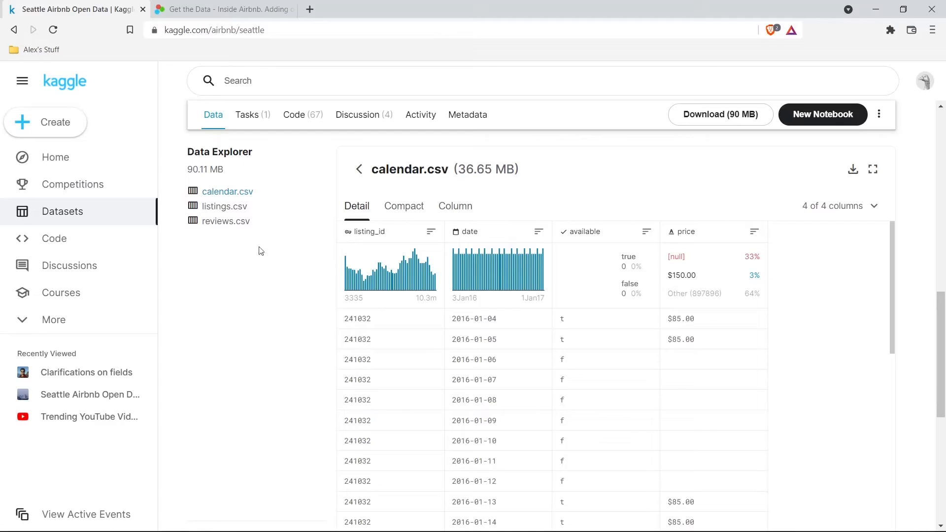
{"action": "left_click", "coordinate": [220, 206]}
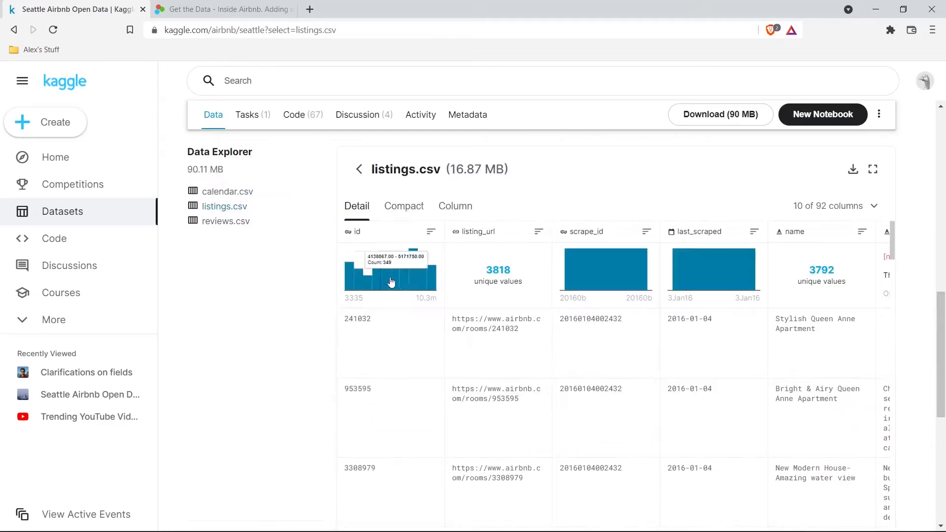
{"action": "scroll", "coordinate": [411, 348], "scroll_direction": "right", "scroll_amount": 2}
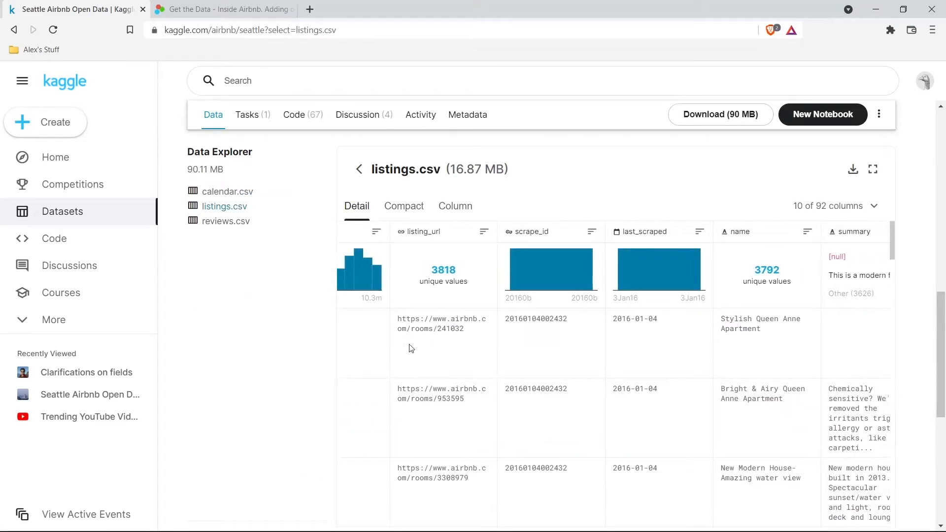
{"action": "scroll", "coordinate": [412, 349], "scroll_direction": "right", "scroll_amount": 3}
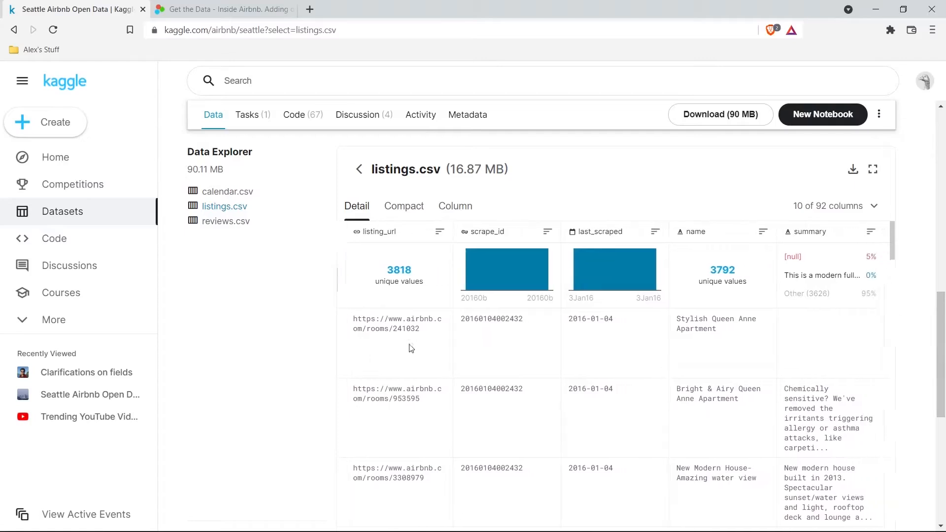
{"action": "scroll", "coordinate": [411, 348], "scroll_direction": "right", "scroll_amount": 2}
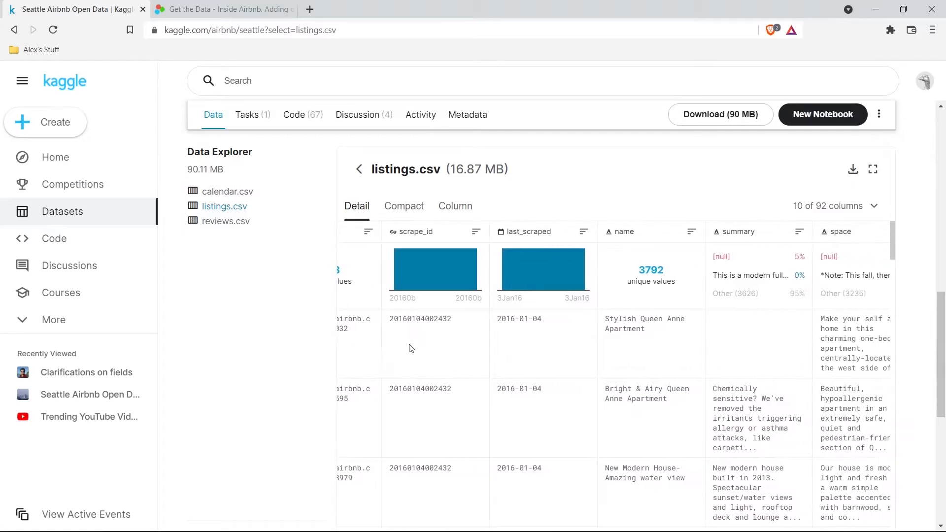
Preview the columns of reviews.csv in the data explorer and return to the listings.csv preview
{"action": "left_click", "coordinate": [235, 225]}
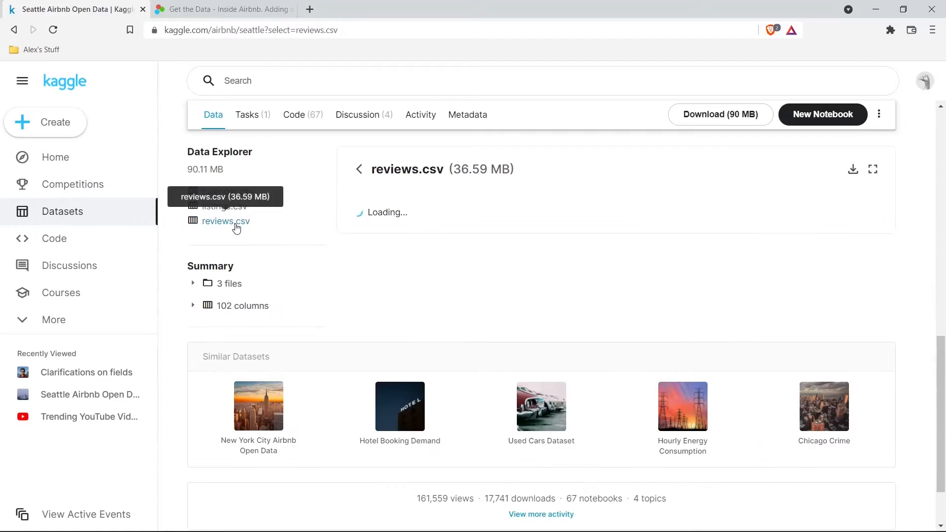
{"action": "scroll", "coordinate": [575, 353], "scroll_direction": "right", "scroll_amount": 4}
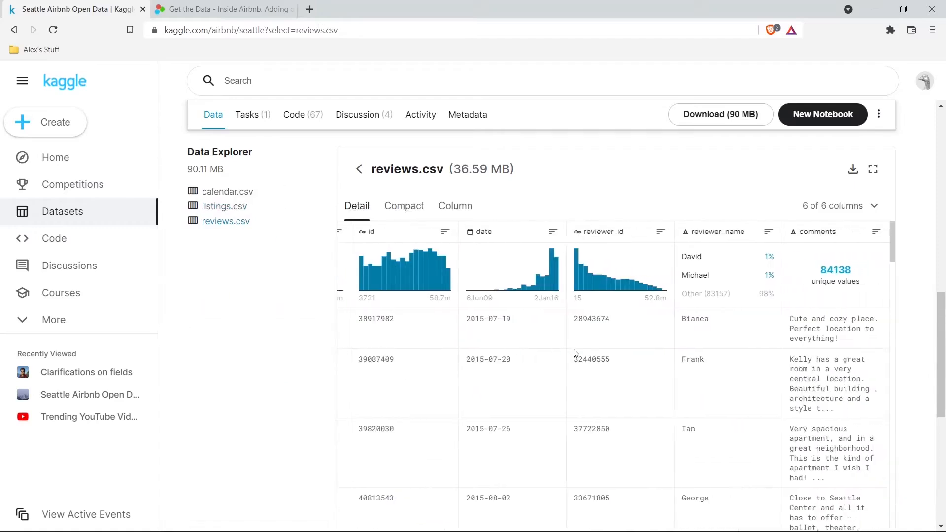
{"action": "scroll", "coordinate": [575, 353], "scroll_direction": "left", "scroll_amount": 4}
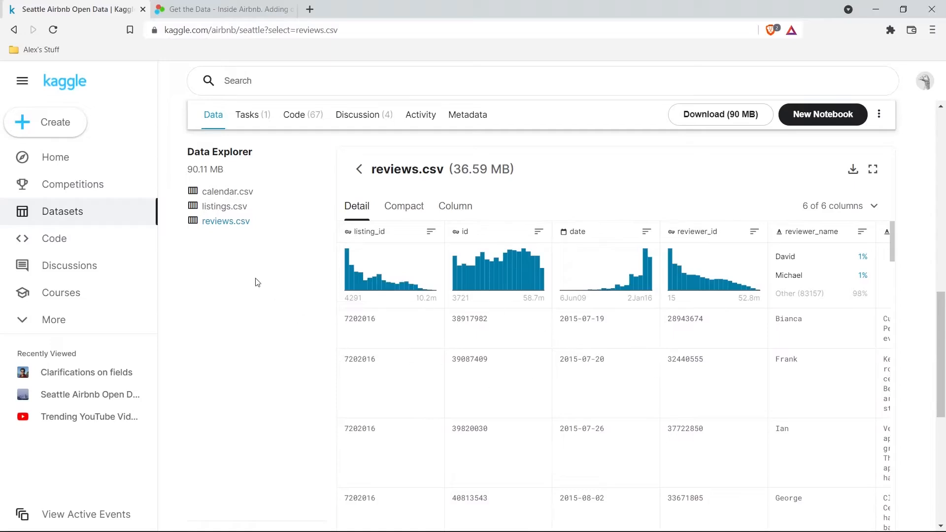
{"action": "left_click", "coordinate": [232, 213]}
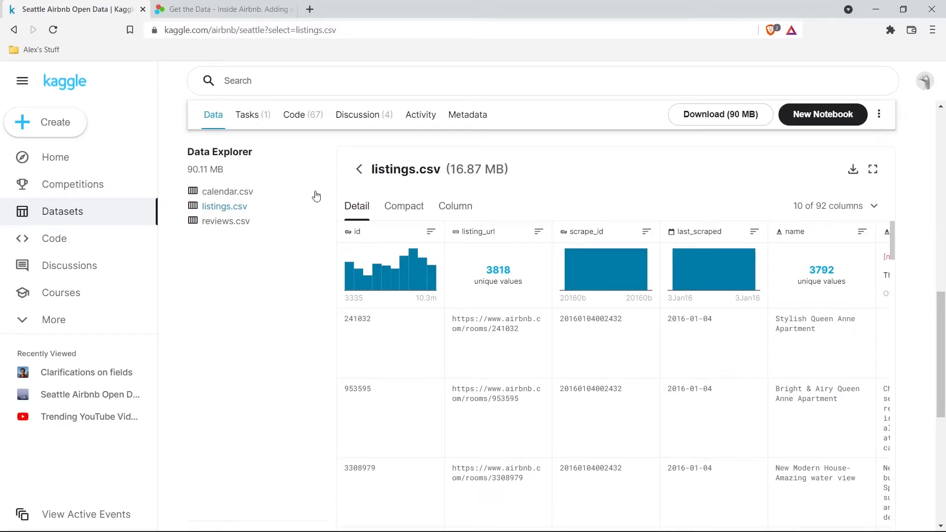
{"action": "scroll", "coordinate": [294, 254], "scroll_direction": "up", "scroll_amount": 4}
{"action": "scroll", "coordinate": [294, 254], "scroll_direction": "up", "scroll_amount": 7}
{"action": "scroll", "coordinate": [294, 256], "scroll_direction": "down", "scroll_amount": 10}
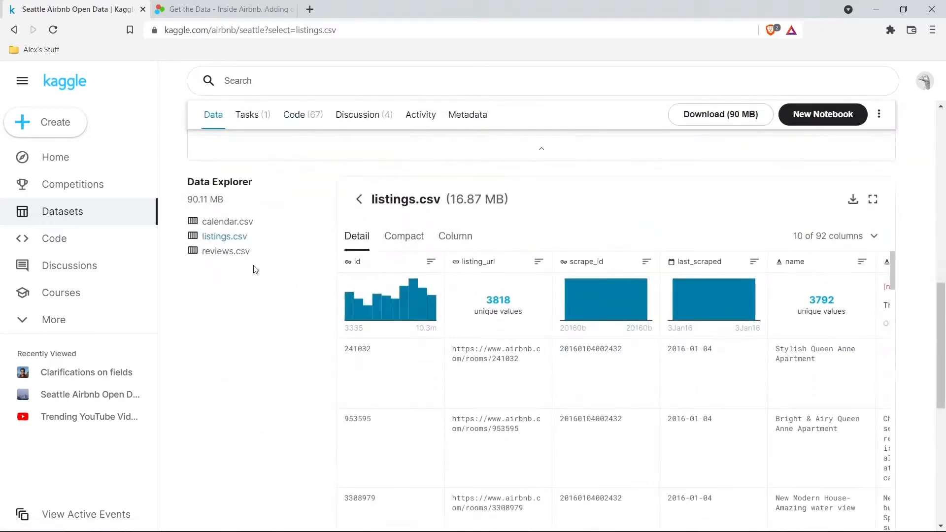
Compare the Seattle files offered on the Inside Airbnb page with the Kaggle dataset
{"action": "left_click", "coordinate": [228, 2]}
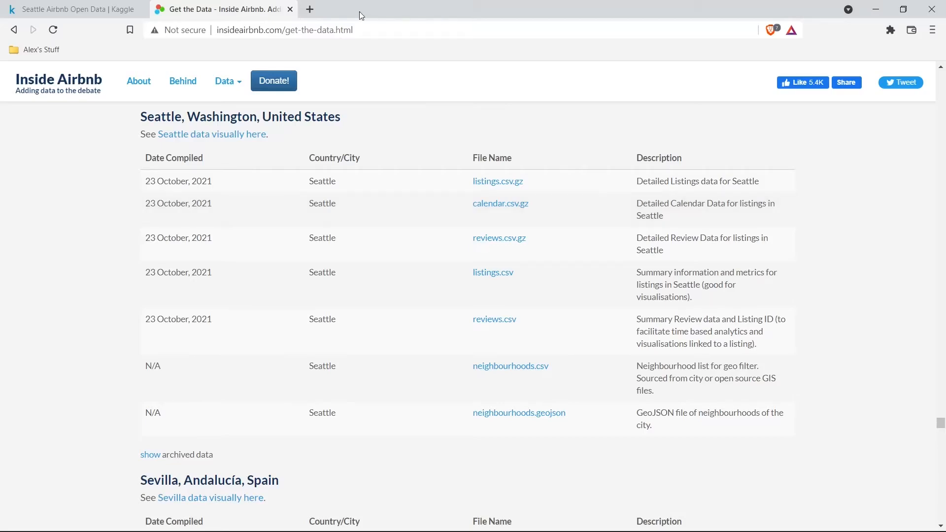
{"action": "left_click", "coordinate": [84, 7]}
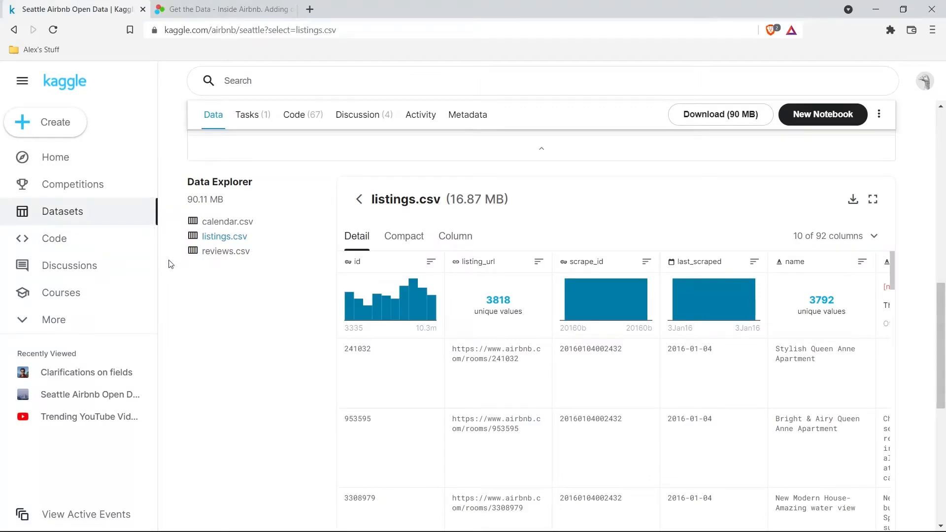
{"action": "left_click", "coordinate": [240, 5]}
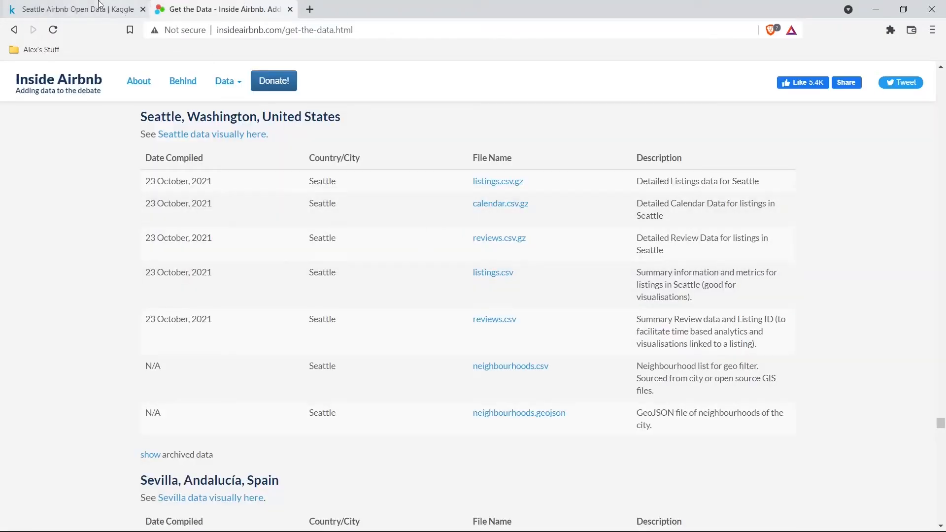
{"action": "left_click", "coordinate": [73, 6]}
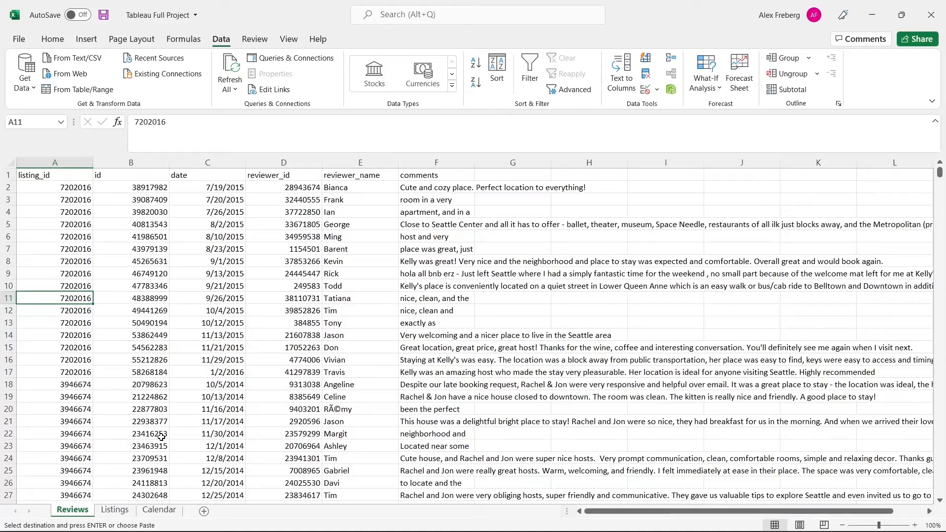
In the Tableau Full Project workbook in Excel, move the Listings sheet ahead of the Reviews sheet
{"action": "left_click", "coordinate": [107, 513]}
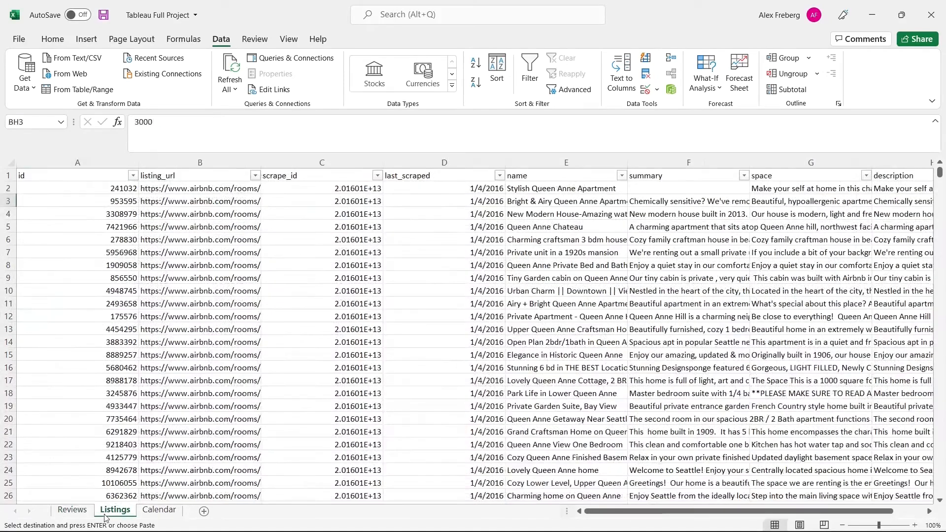
{"action": "left_click_drag", "start_coordinate": [105, 516], "coordinate": [70, 512]}
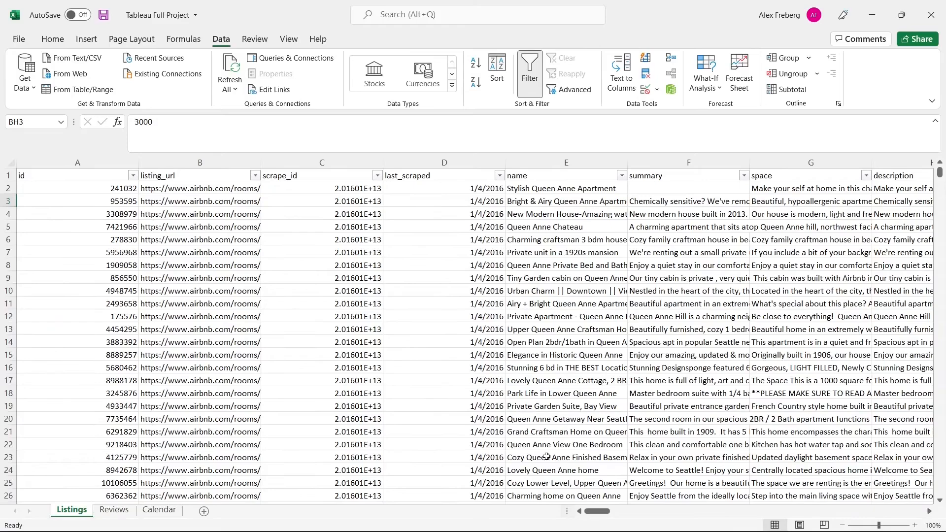
Look through the host, location, property type and room columns of the Listings sheet
{"action": "left_click_drag", "start_coordinate": [599, 514], "coordinate": [667, 500]}
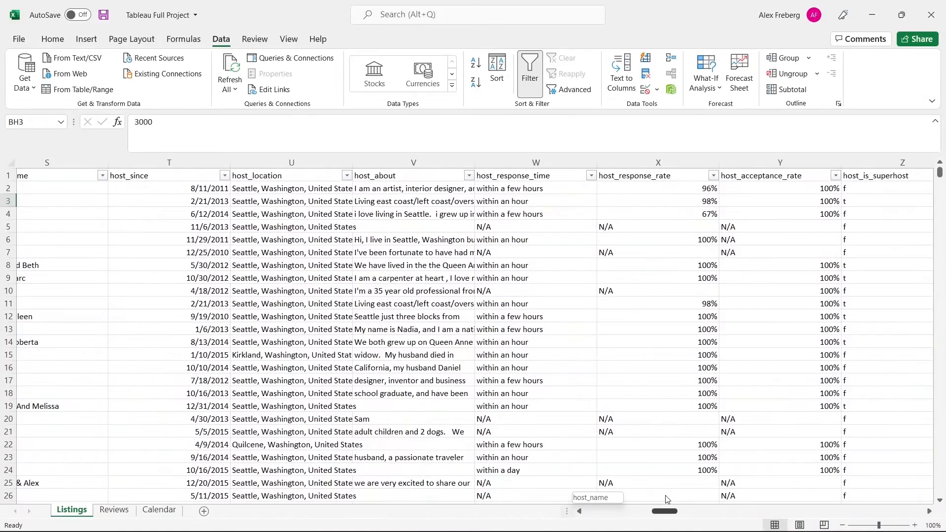
{"action": "left_click_drag", "start_coordinate": [667, 500], "coordinate": [669, 500]}
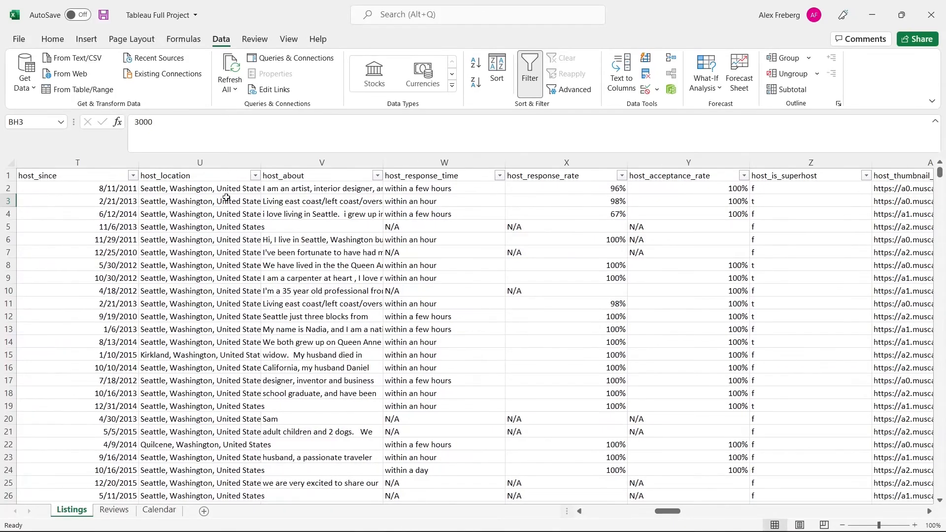
{"action": "left_click_drag", "start_coordinate": [668, 511], "coordinate": [732, 498]}
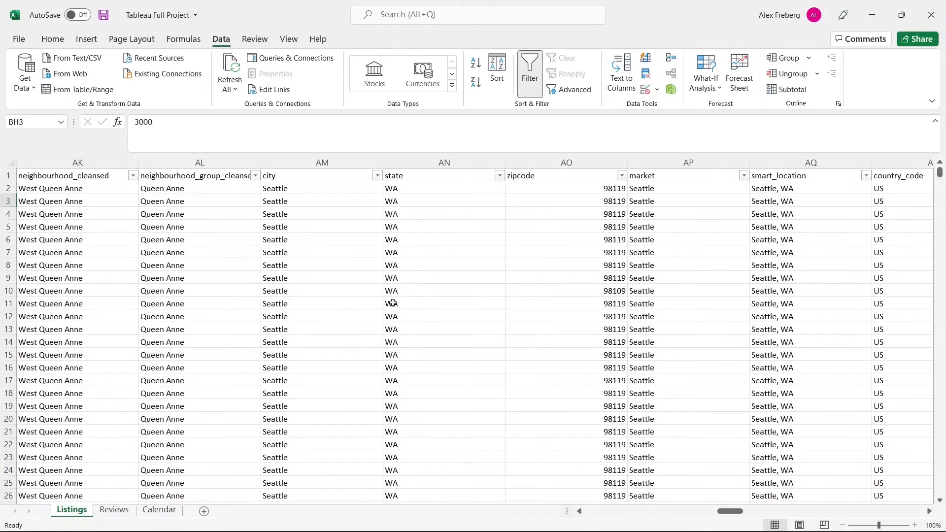
{"action": "left_click_drag", "start_coordinate": [734, 513], "coordinate": [753, 514]}
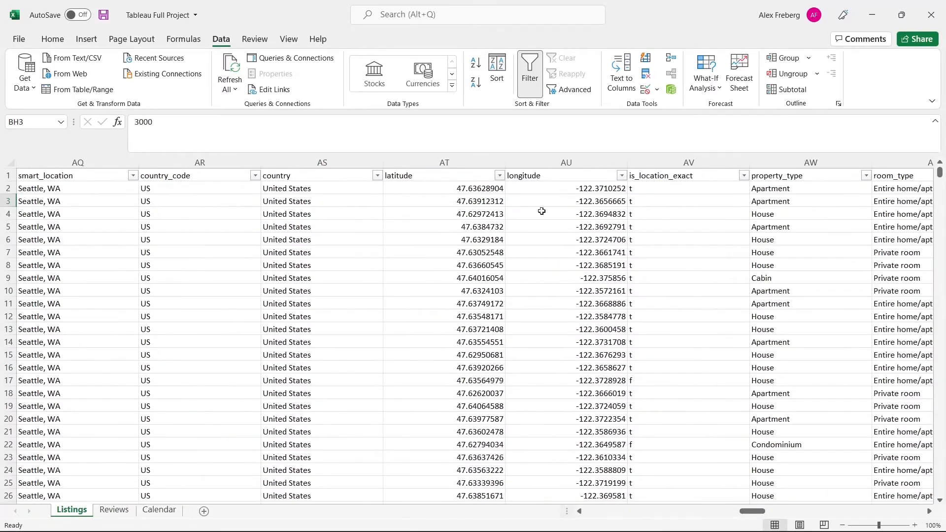
{"action": "left_click_drag", "start_coordinate": [756, 518], "coordinate": [767, 515]}
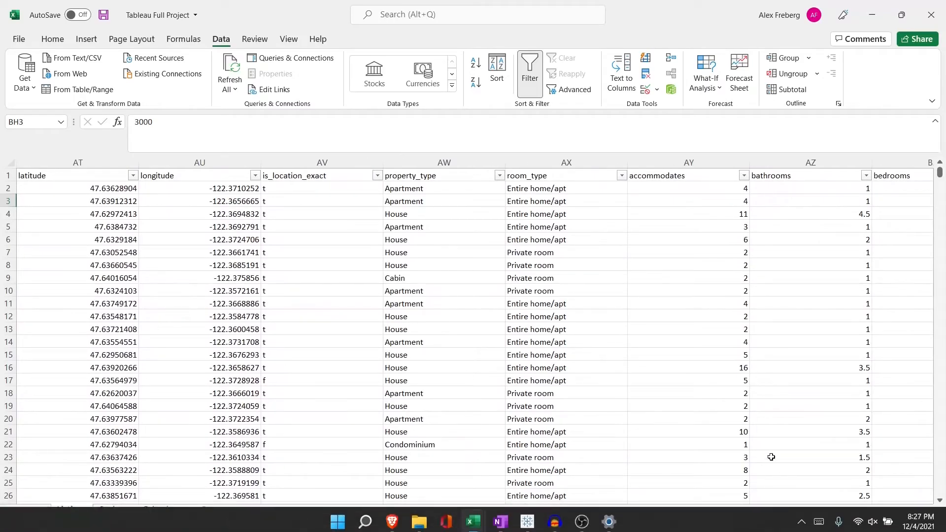
{"action": "left_click_drag", "start_coordinate": [764, 513], "coordinate": [787, 513]}
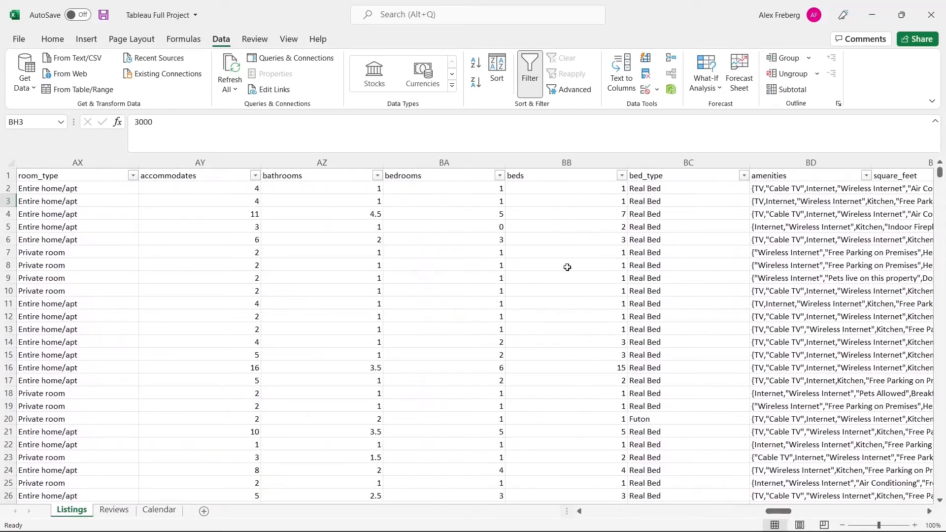
Compare the bedrooms and beds values of the listing in row 4
{"action": "left_click", "coordinate": [450, 213]}
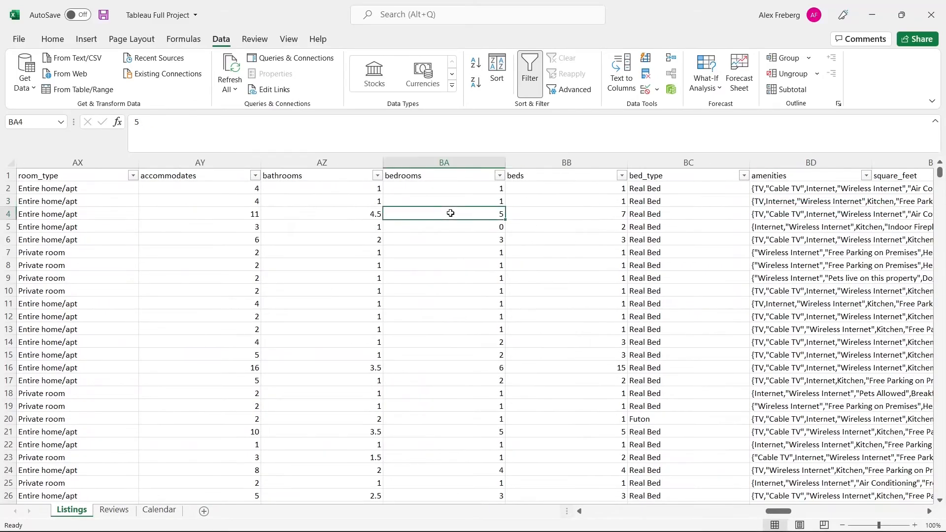
{"action": "left_click", "coordinate": [565, 215]}
{"action": "left_click", "coordinate": [547, 175]}
{"action": "left_click", "coordinate": [545, 212]}
{"action": "left_click", "coordinate": [485, 214]}
{"action": "left_click", "coordinate": [523, 212]}
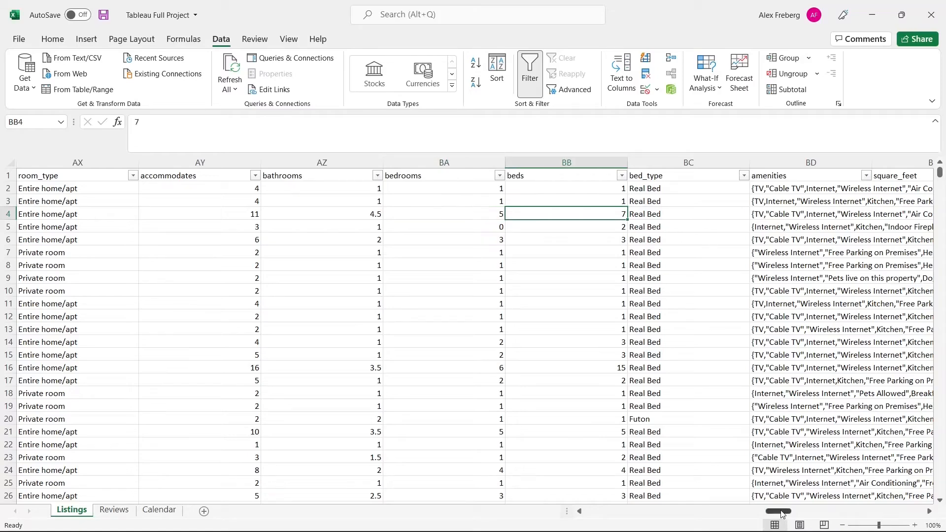
Examine the price, weekly_price, monthly_price, security_deposit and cleaning_fee columns of the Listings sheet
{"action": "left_click_drag", "start_coordinate": [783, 512], "coordinate": [804, 514]}
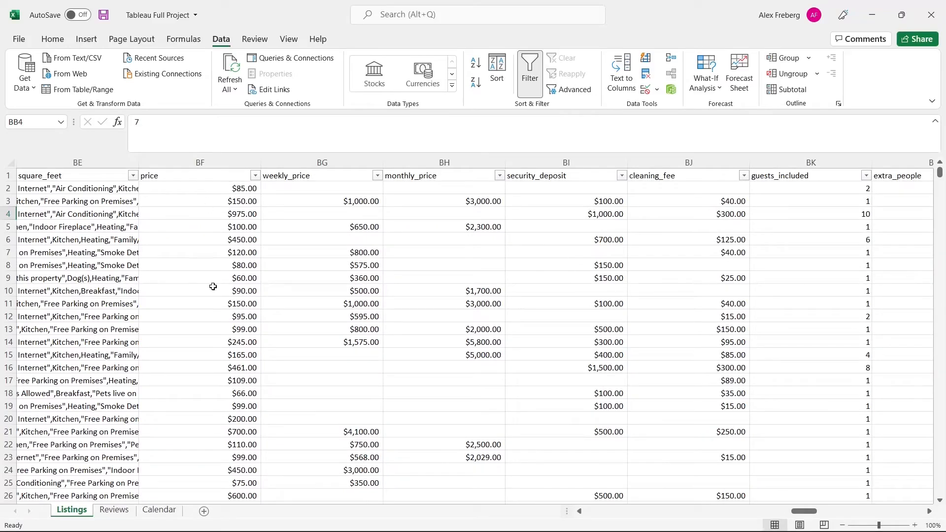
{"action": "left_click_drag", "start_coordinate": [229, 187], "coordinate": [228, 203]}
{"action": "left_click", "coordinate": [227, 202]}
{"action": "left_click", "coordinate": [290, 199]}
{"action": "left_click", "coordinate": [476, 202]}
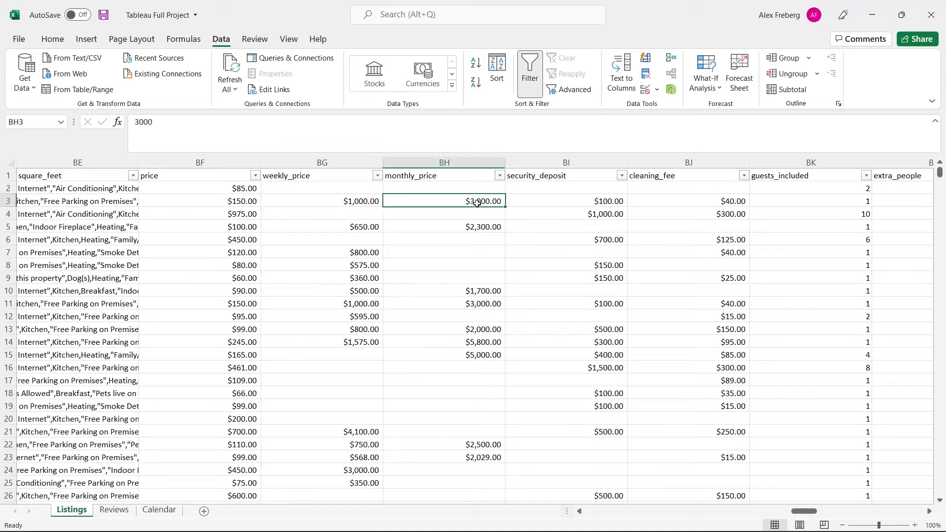
{"action": "left_click", "coordinate": [594, 199]}
{"action": "left_click", "coordinate": [592, 214]}
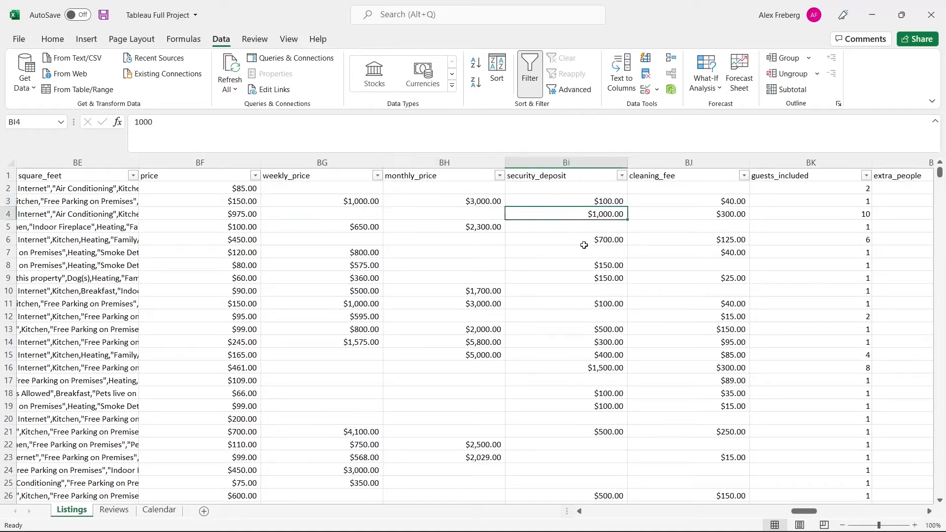
{"action": "left_click", "coordinate": [581, 291]}
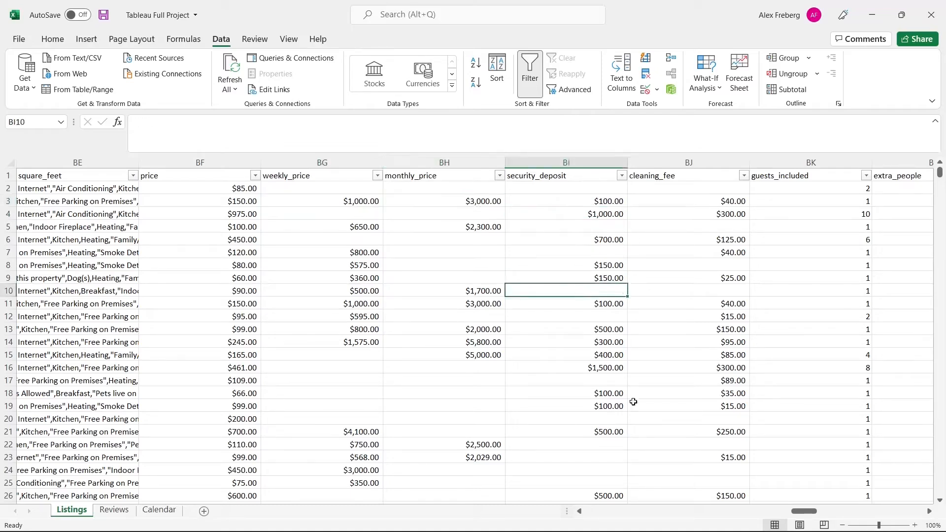
{"action": "left_click", "coordinate": [733, 206]}
Compare the id column of the Listings sheet with the listing_id column of the Reviews sheet
{"action": "left_click_drag", "start_coordinate": [808, 513], "coordinate": [584, 515]}
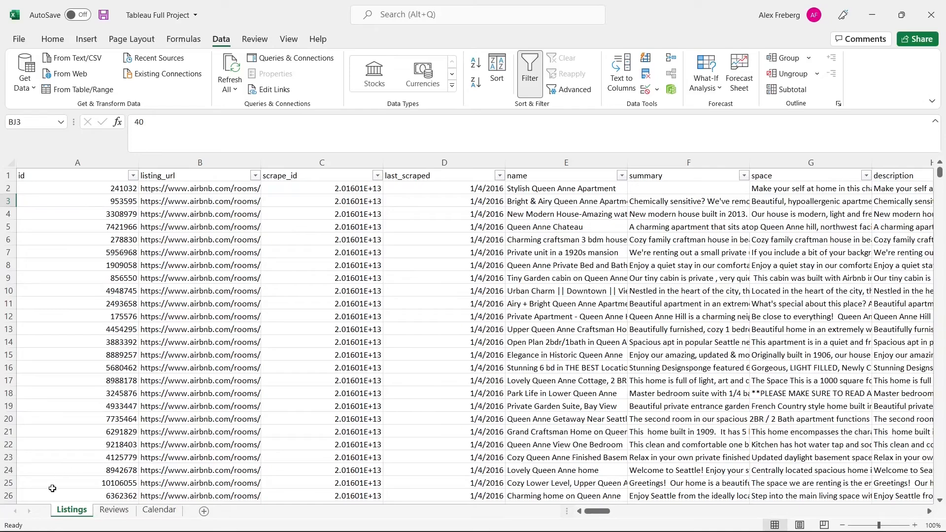
{"action": "left_click", "coordinate": [114, 510]}
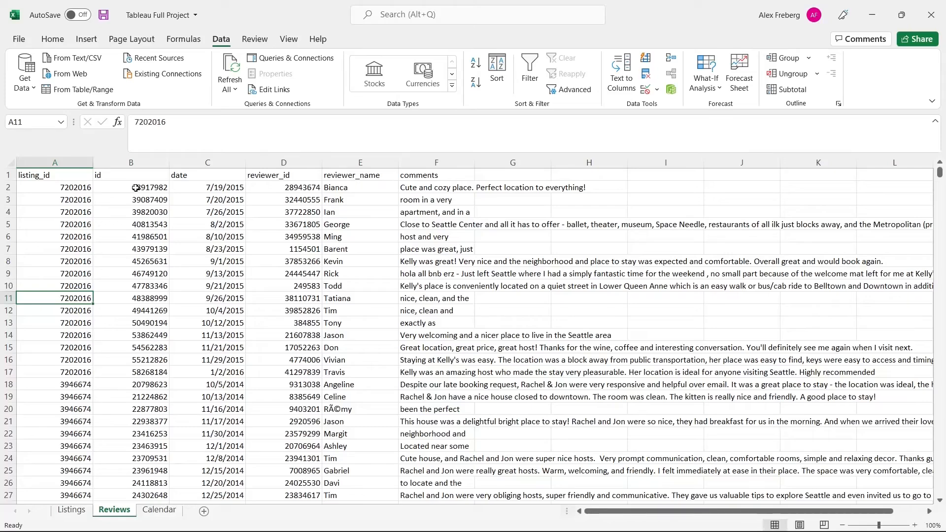
{"action": "left_click", "coordinate": [71, 510]}
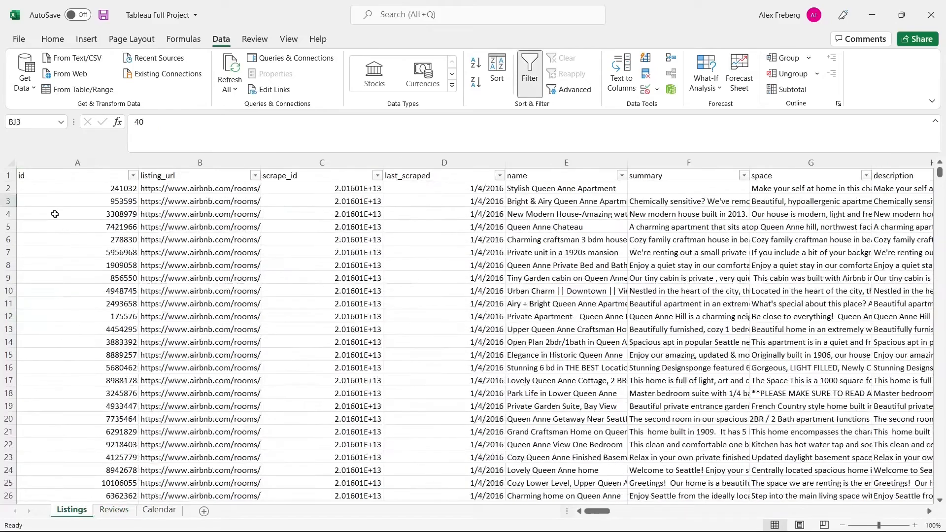
Examine the id, reviewer_id and reviewer_name columns of the Reviews sheet
{"action": "left_click", "coordinate": [113, 510]}
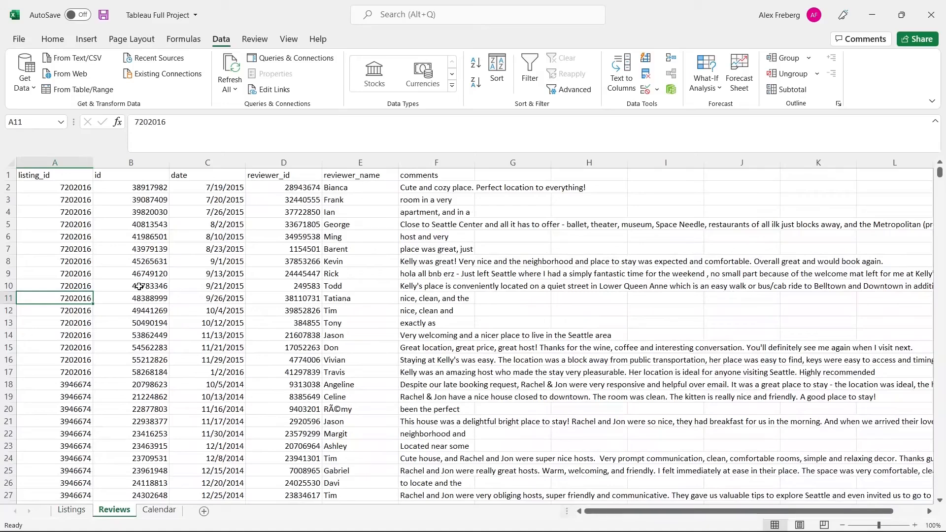
{"action": "left_click", "coordinate": [137, 175]}
{"action": "key", "text": "ctrl+shift+Down"}
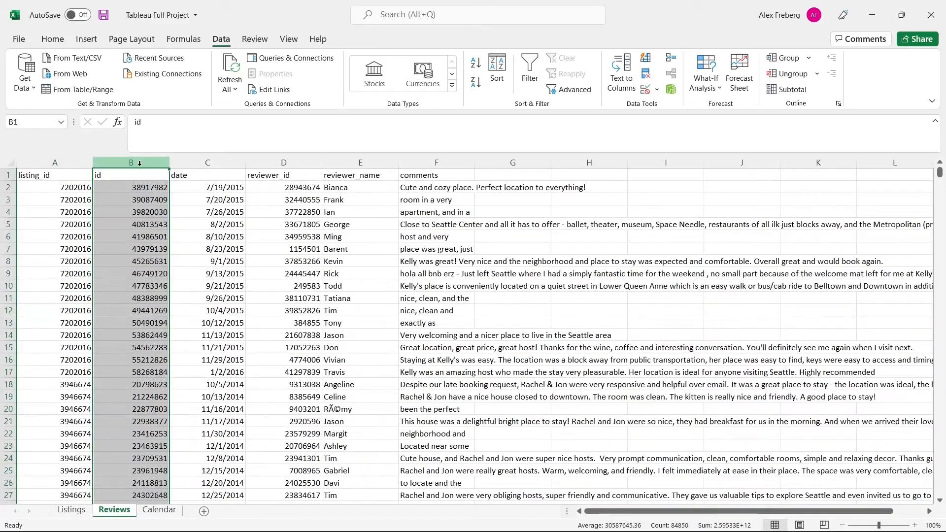
{"action": "left_click", "coordinate": [134, 197]}
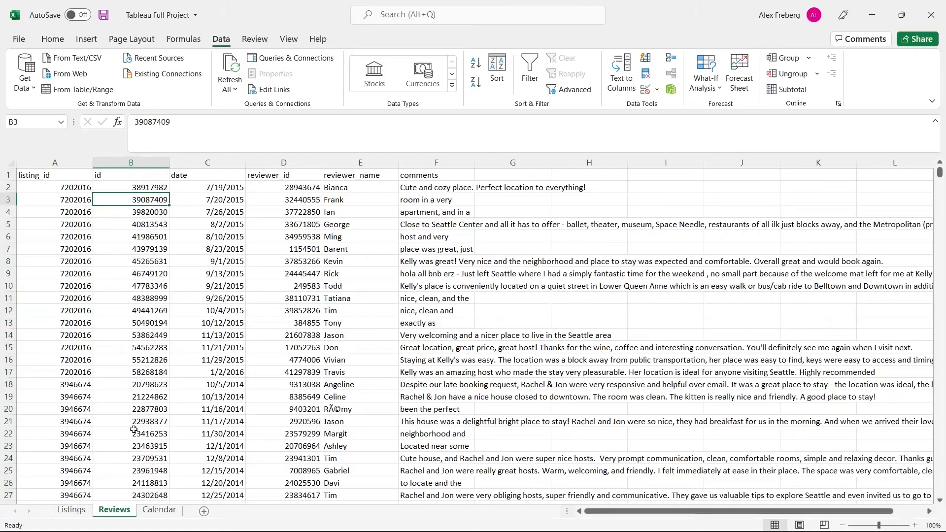
{"action": "left_click", "coordinate": [272, 178]}
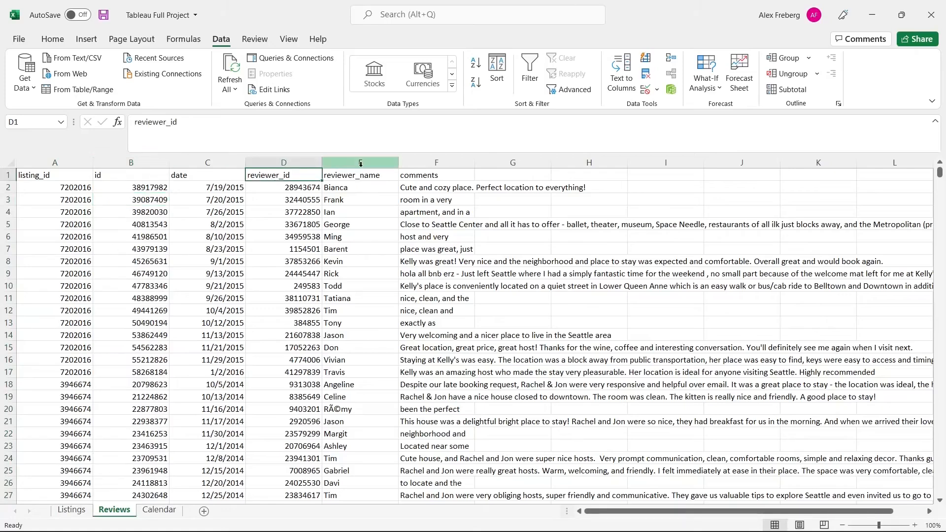
{"action": "left_click_drag", "start_coordinate": [355, 178], "coordinate": [303, 249]}
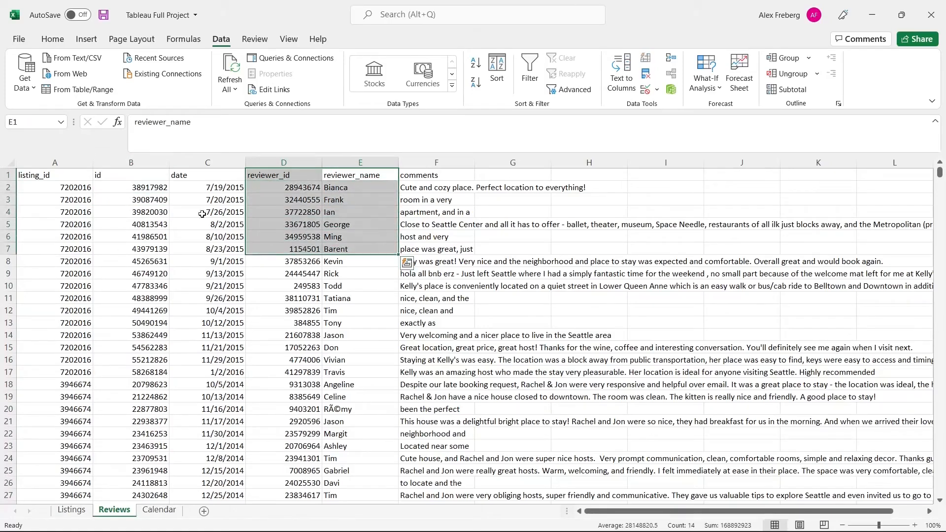
Check the listing_id column of the Reviews sheet against the id column of the Listings sheet
{"action": "left_click", "coordinate": [131, 162]}
{"action": "left_click", "coordinate": [54, 162]}
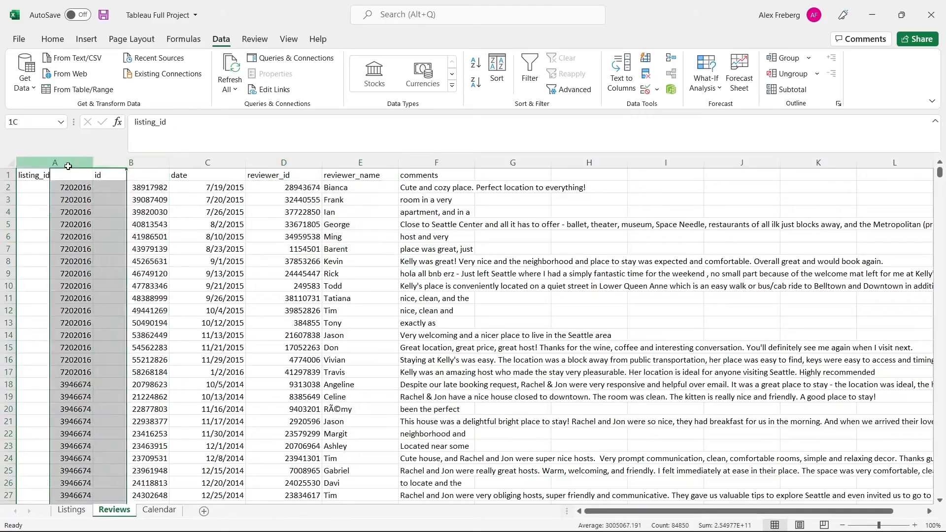
{"action": "left_click", "coordinate": [57, 288]}
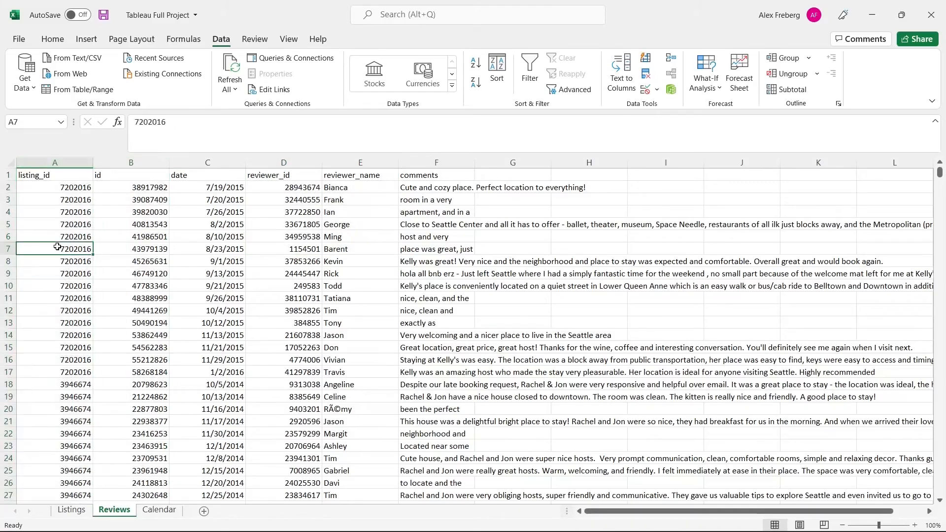
{"action": "left_click", "coordinate": [70, 509]}
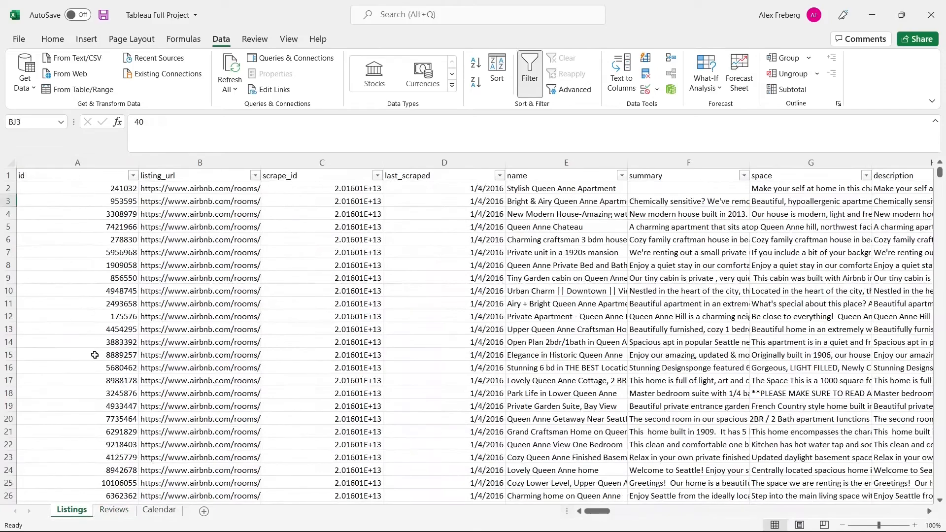
{"action": "left_click", "coordinate": [114, 509]}
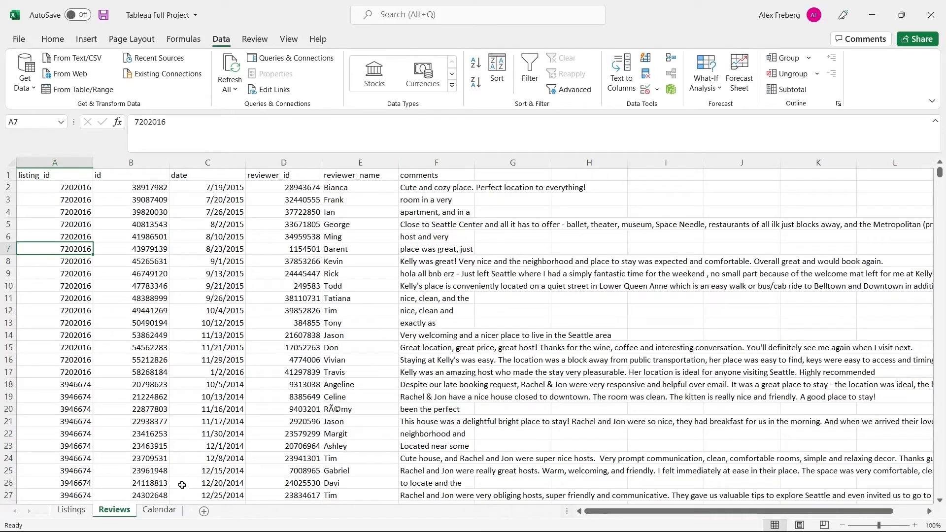
Compare the listing_id column at the start of the Calendar sheet with the id column of the Listings sheet
{"action": "left_click", "coordinate": [160, 511]}
{"action": "scroll", "coordinate": [154, 281], "scroll_direction": "up", "scroll_amount": 9}
{"action": "scroll", "coordinate": [773, 262], "scroll_direction": "up", "scroll_amount": 10}
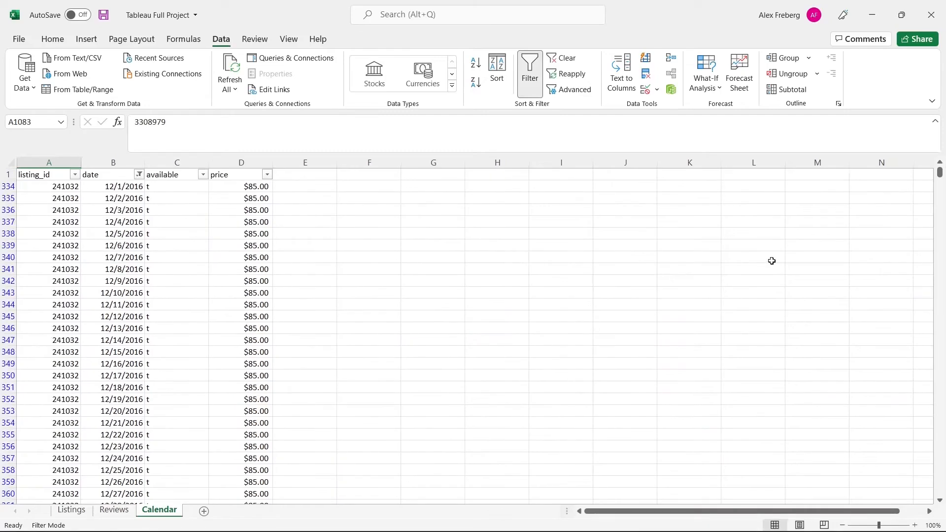
{"action": "left_click", "coordinate": [49, 163]}
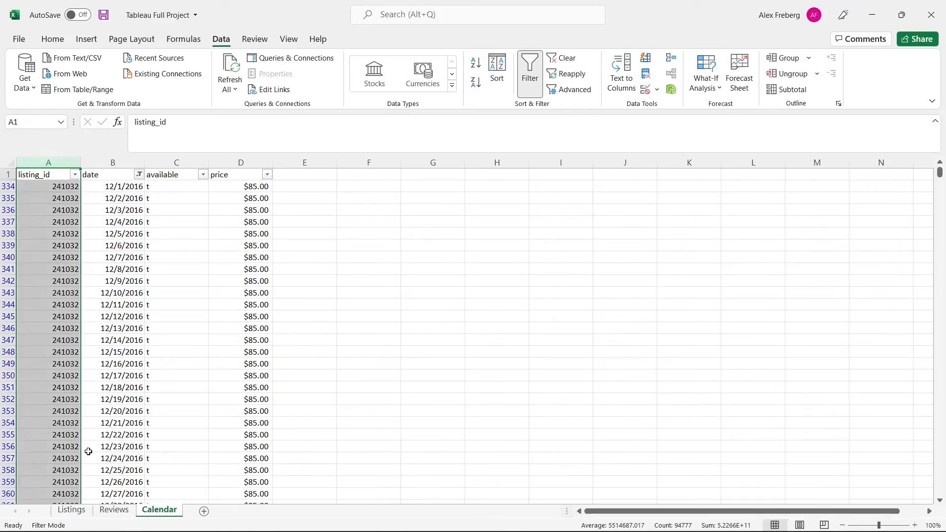
{"action": "left_click", "coordinate": [71, 510]}
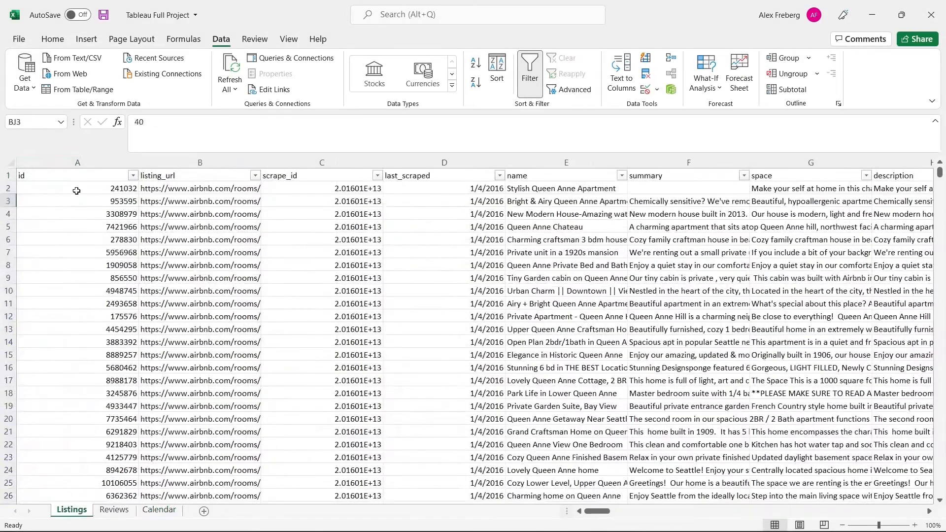
{"action": "left_click", "coordinate": [159, 511]}
Look through the listing_id, date, available and price values of successive listings in the Calendar sheet
{"action": "left_click", "coordinate": [133, 195]}
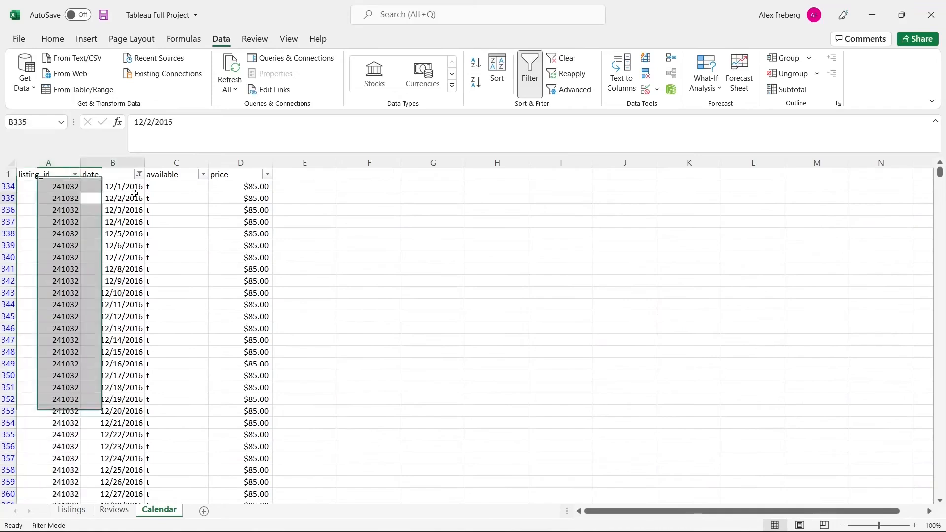
{"action": "left_click", "coordinate": [224, 189]}
{"action": "left_click", "coordinate": [67, 188]}
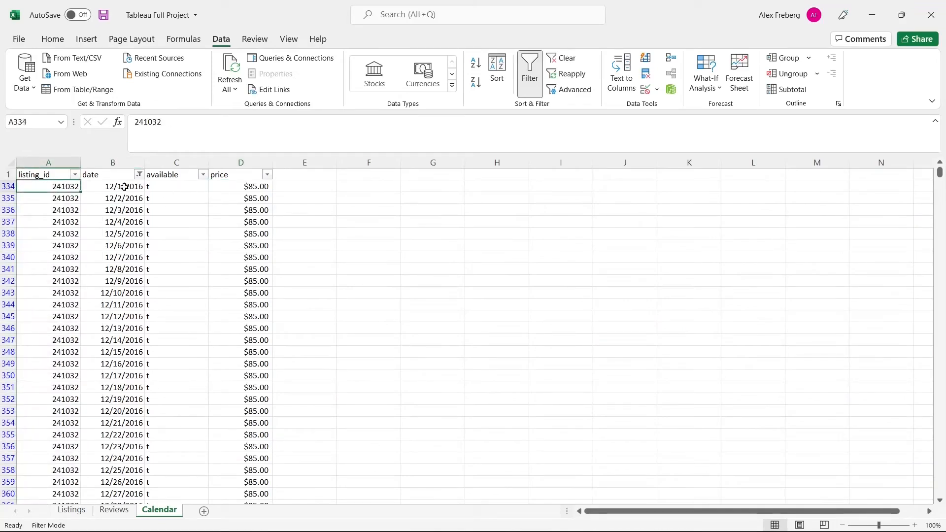
{"action": "left_click", "coordinate": [124, 187]}
{"action": "left_click", "coordinate": [236, 186]}
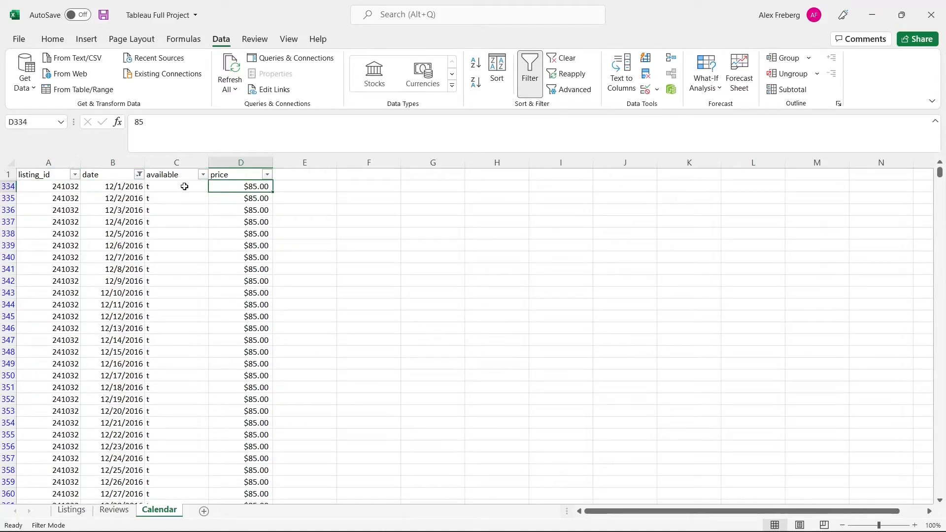
{"action": "scroll", "coordinate": [221, 260], "scroll_direction": "down", "scroll_amount": 1}
{"action": "scroll", "coordinate": [221, 260], "scroll_direction": "down", "scroll_amount": 5}
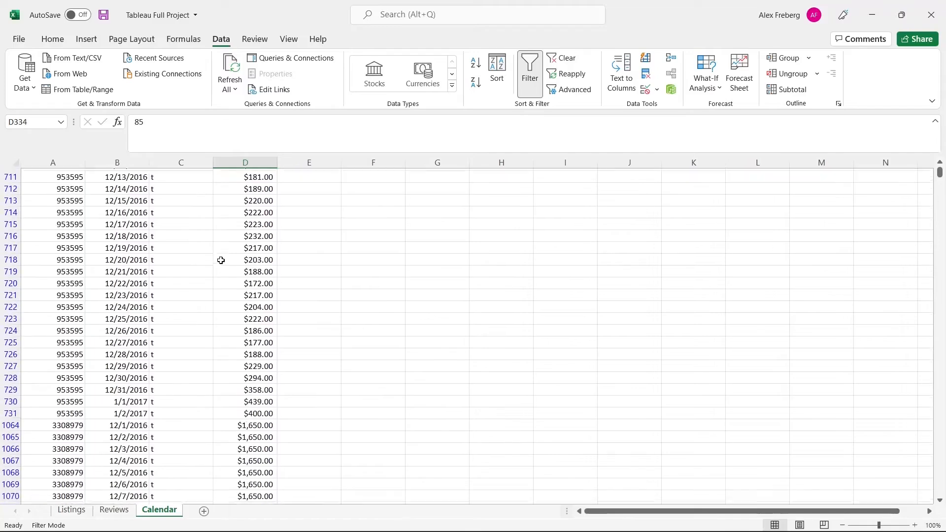
{"action": "scroll", "coordinate": [199, 329], "scroll_direction": "down", "scroll_amount": 5}
{"action": "scroll", "coordinate": [200, 330], "scroll_direction": "down", "scroll_amount": 10}
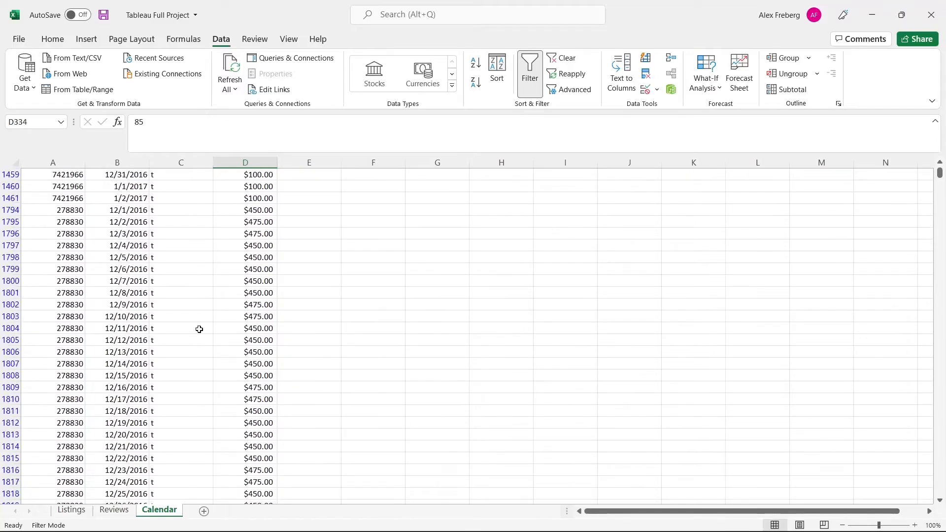
{"action": "scroll", "coordinate": [199, 330], "scroll_direction": "down", "scroll_amount": 15}
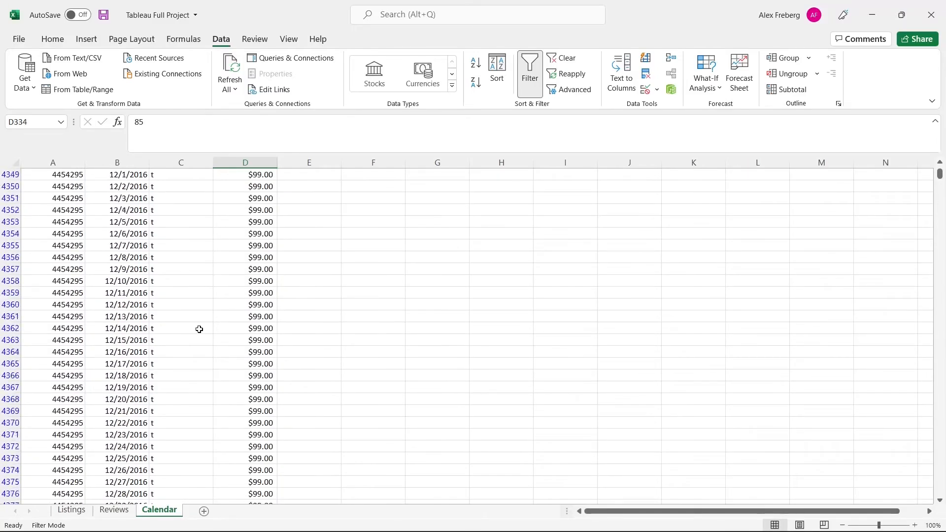
Compare the t and f availability flags with the prices in Calendar rows 4002 to 4016
{"action": "left_click", "coordinate": [177, 327]}
{"action": "left_click", "coordinate": [184, 302]}
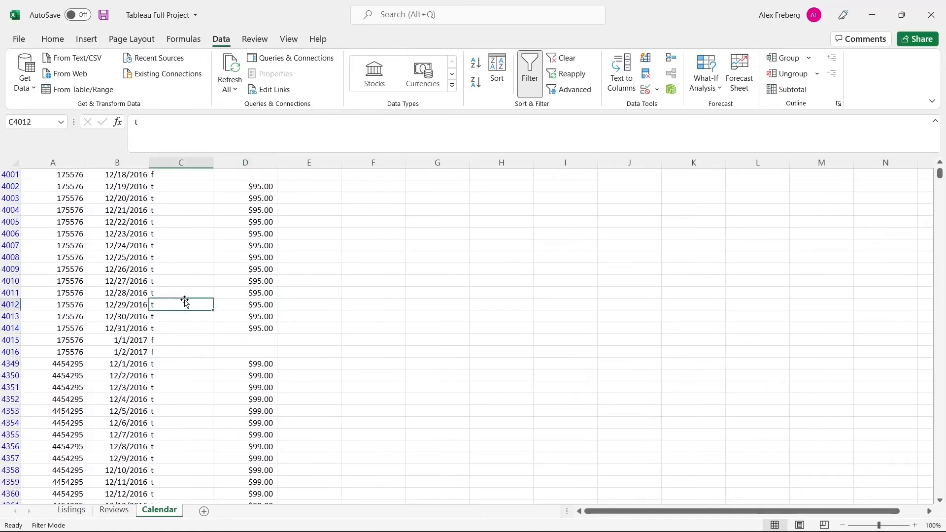
{"action": "left_click", "coordinate": [176, 341]}
{"action": "left_click", "coordinate": [176, 356]}
{"action": "left_click", "coordinate": [196, 313]}
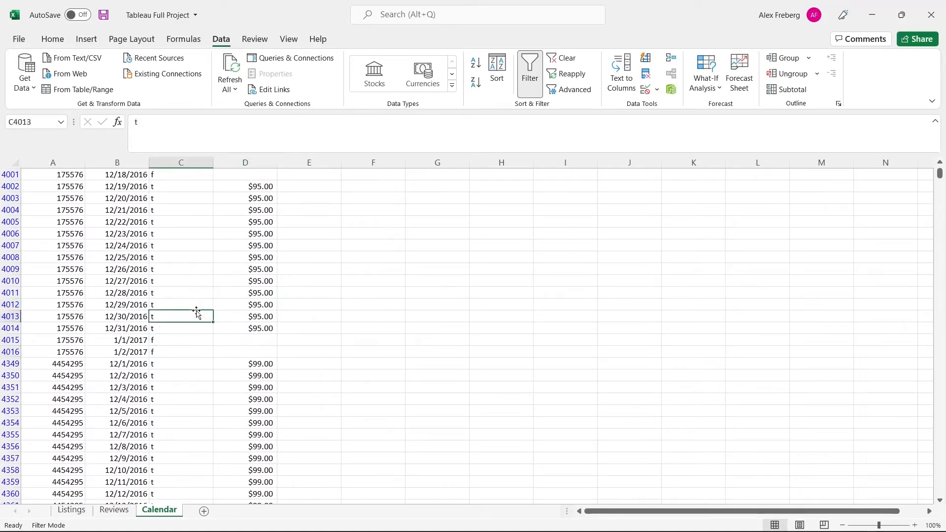
{"action": "left_click_drag", "start_coordinate": [249, 314], "coordinate": [232, 348]}
{"action": "left_click", "coordinate": [188, 335]}
{"action": "left_click", "coordinate": [220, 350]}
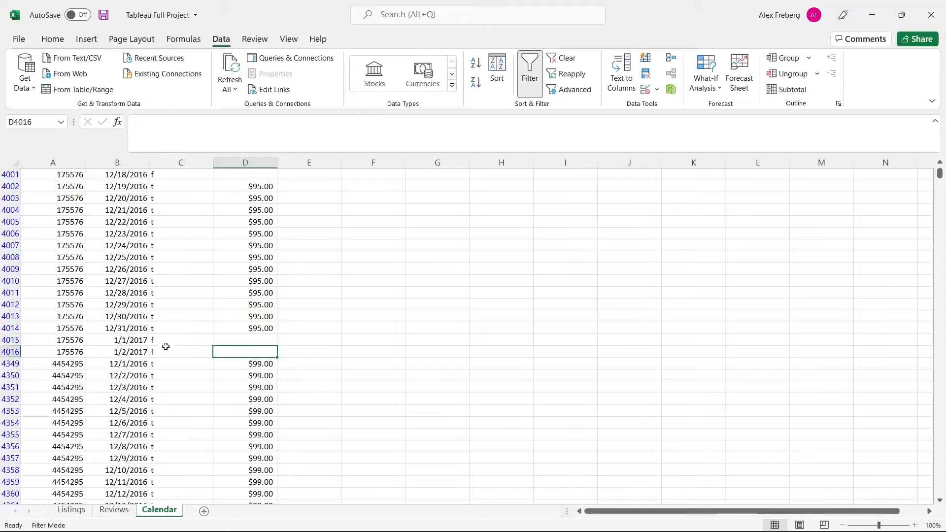
{"action": "left_click_drag", "start_coordinate": [243, 327], "coordinate": [72, 188]}
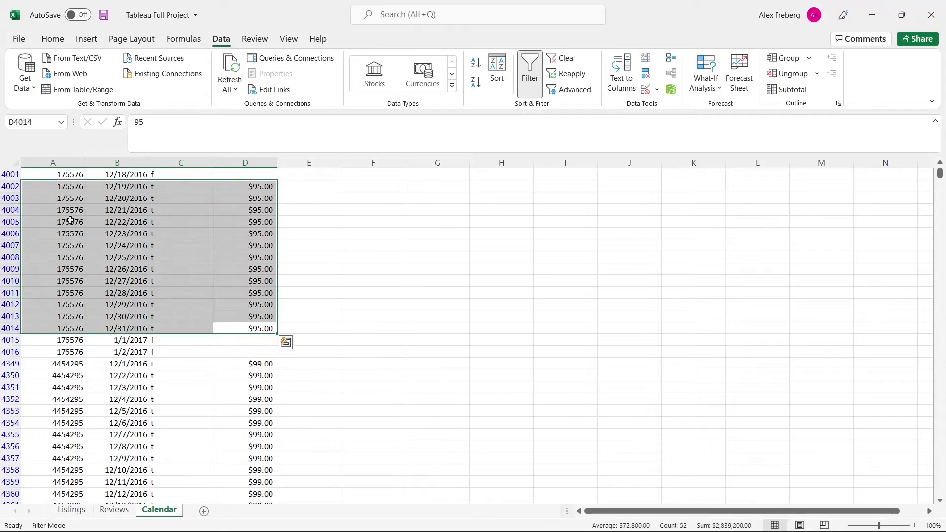
{"action": "left_click", "coordinate": [200, 264]}
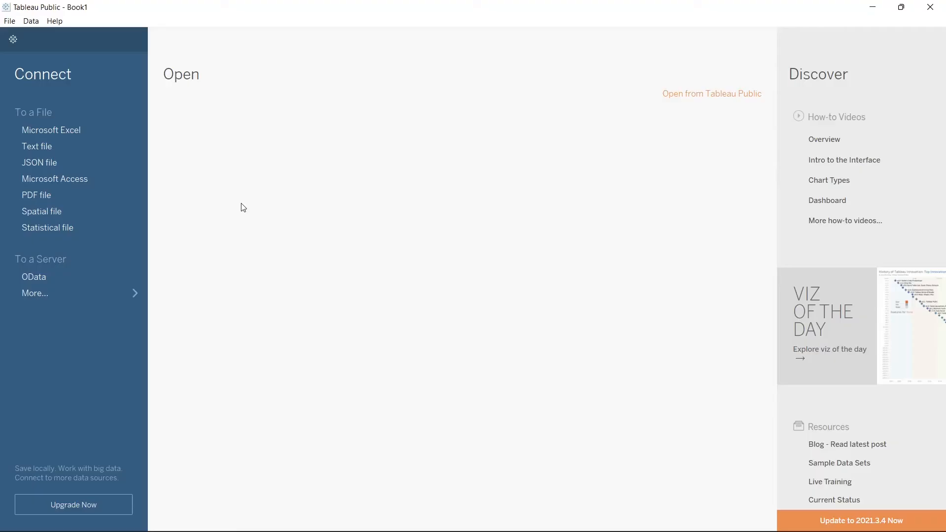
Switch to Tableau Public and connect to the Microsoft Excel workbook Tableau Full Project
{"action": "left_click", "coordinate": [90, 129]}
{"action": "left_click", "coordinate": [350, 147]}
{"action": "left_click", "coordinate": [522, 312]}
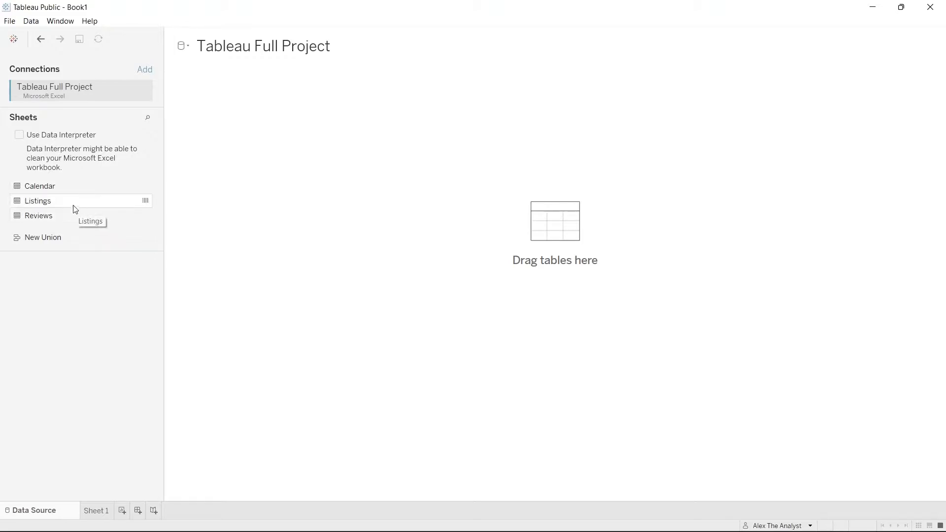
Add the Listings sheet to the data source with automatic preview updates and open its physical table view
{"action": "left_click_drag", "start_coordinate": [66, 201], "coordinate": [235, 140]}
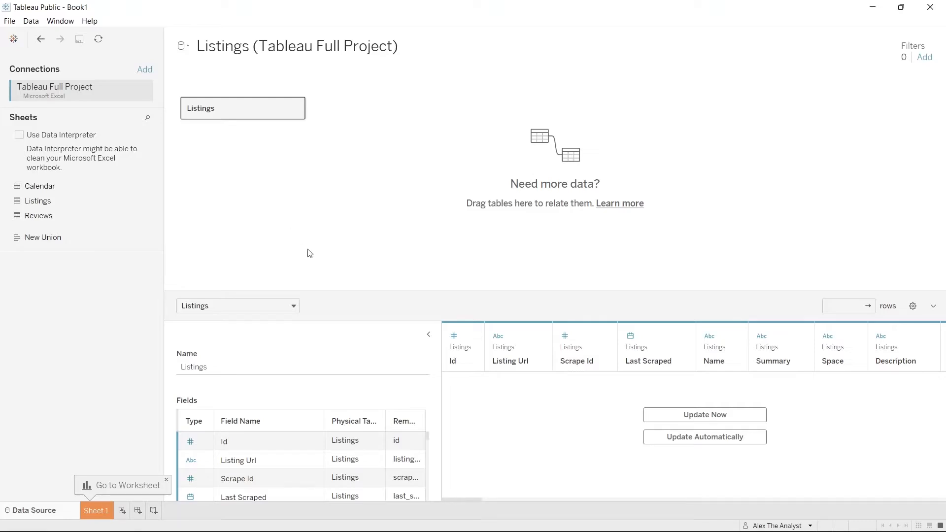
{"action": "left_click", "coordinate": [687, 440]}
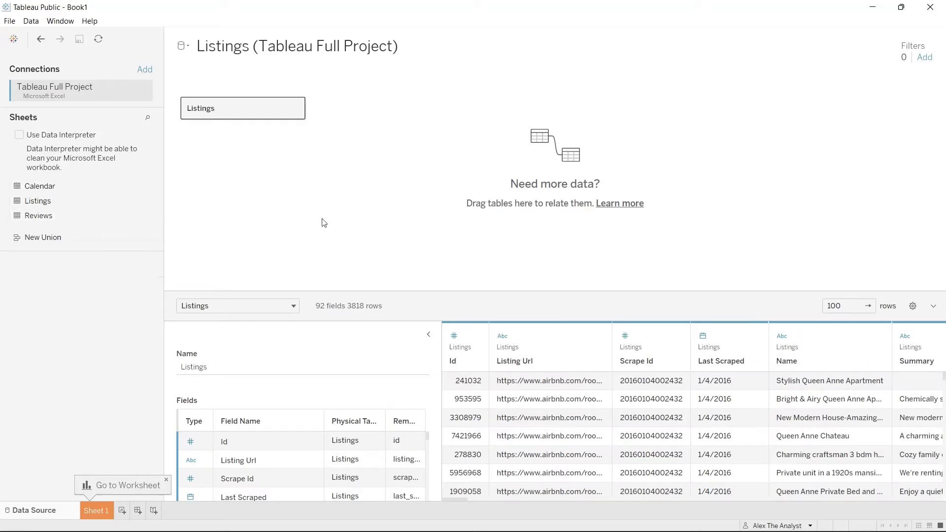
{"action": "left_click", "coordinate": [296, 108]}
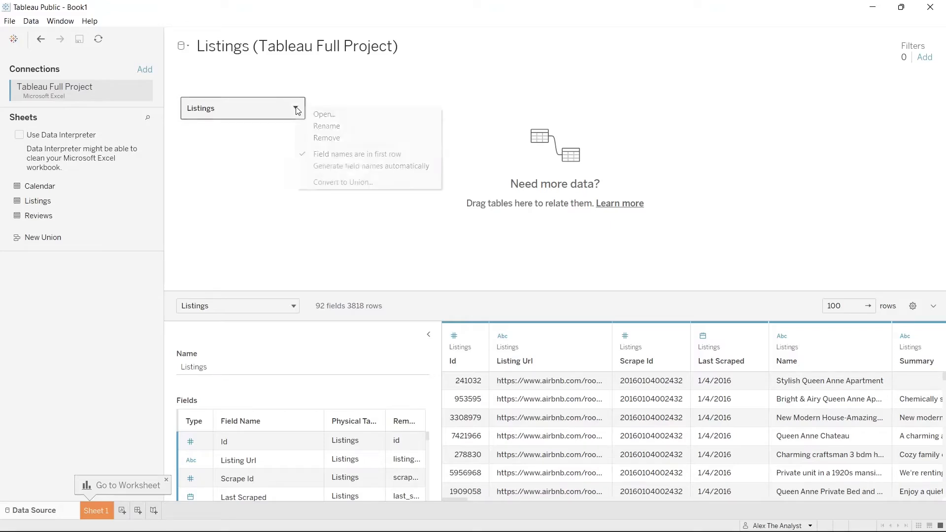
{"action": "left_click", "coordinate": [319, 115]}
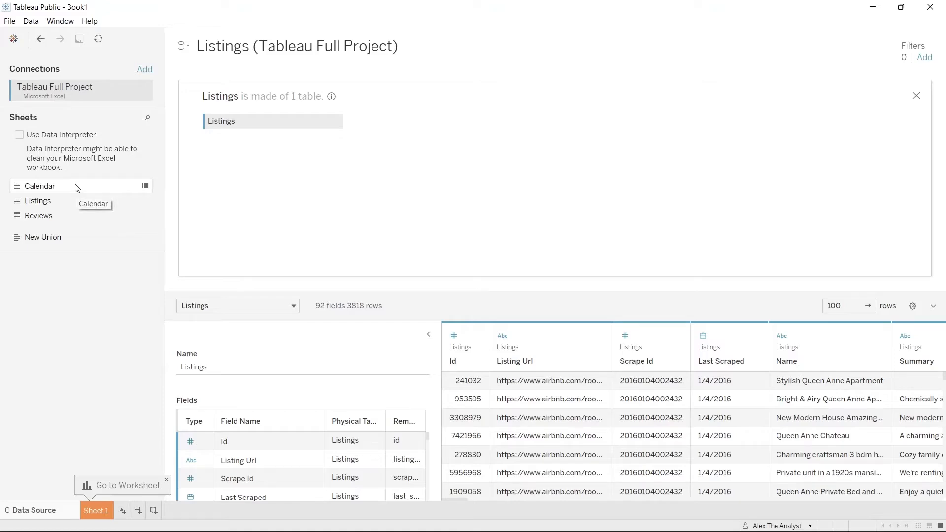
Add the Calendar sheet as an inner join to Listings, matching Id to Listing Id
{"action": "left_click_drag", "start_coordinate": [76, 186], "coordinate": [410, 122]}
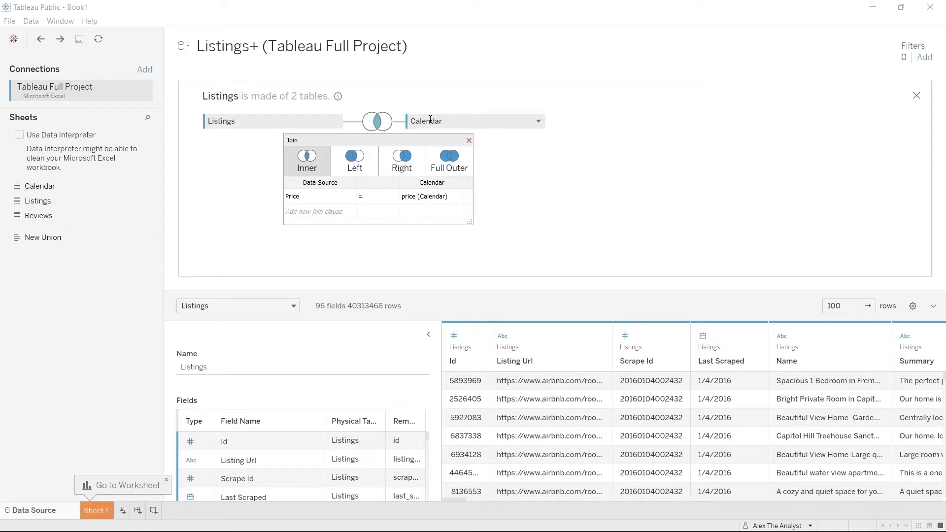
{"action": "left_click", "coordinate": [425, 196]}
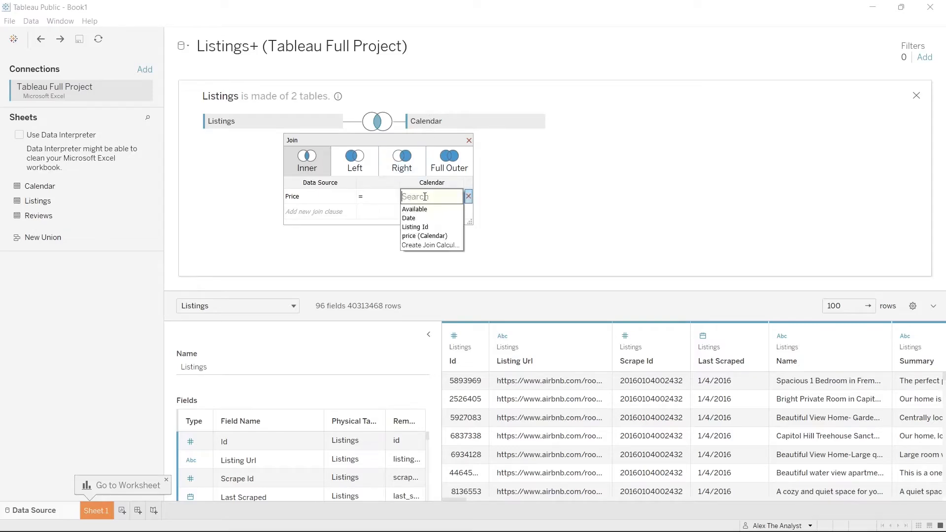
{"action": "left_click", "coordinate": [434, 227]}
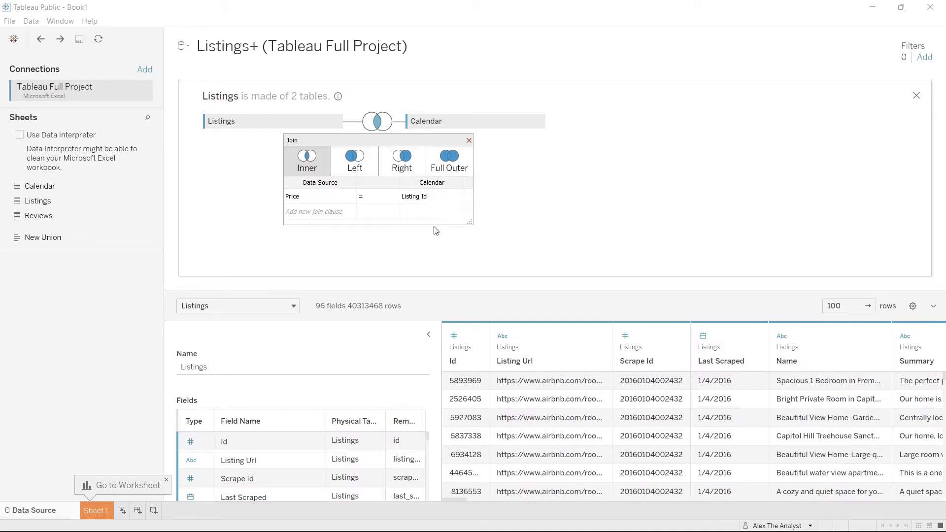
{"action": "left_click", "coordinate": [351, 199]}
{"action": "scroll", "coordinate": [360, 241], "scroll_direction": "down", "scroll_amount": 3}
{"action": "scroll", "coordinate": [362, 252], "scroll_direction": "down", "scroll_amount": 9}
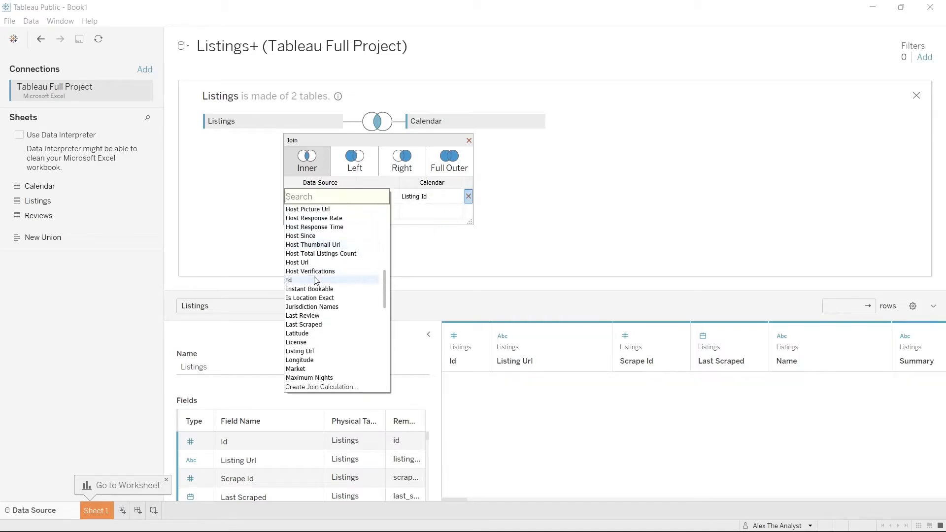
{"action": "left_click", "coordinate": [316, 281]}
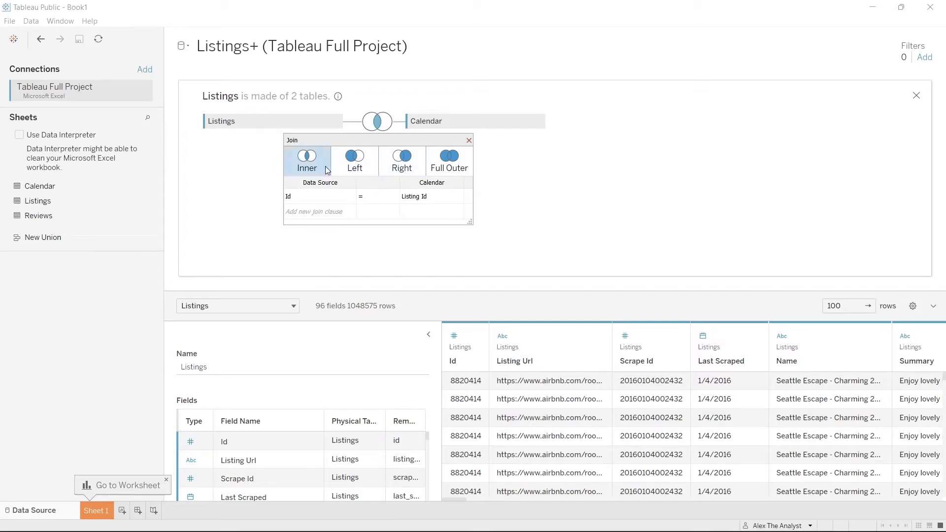
{"action": "left_click", "coordinate": [469, 142]}
Add the Reviews sheet as an inner join to Listings, matching Id to listing id (Reviews)
{"action": "left_click_drag", "start_coordinate": [38, 216], "coordinate": [425, 160]}
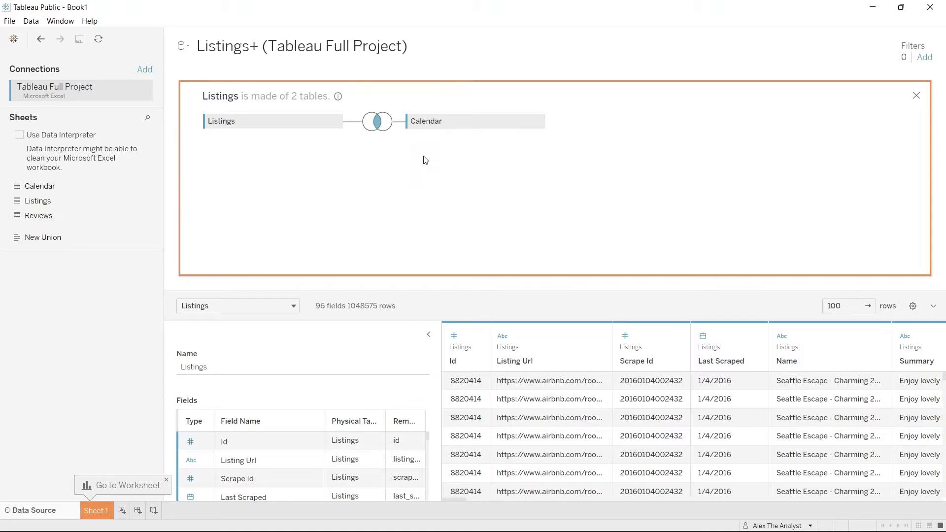
{"action": "left_click_drag", "start_coordinate": [426, 160], "coordinate": [378, 161]}
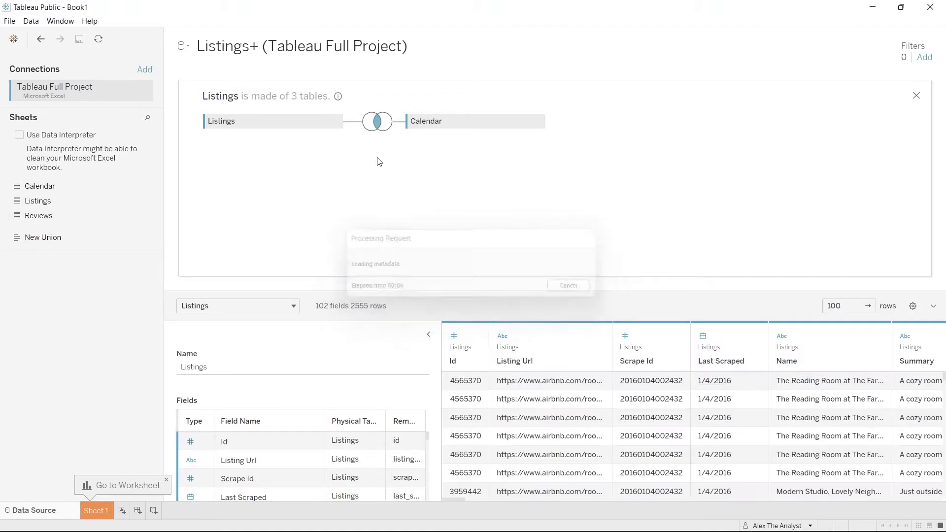
{"action": "left_click", "coordinate": [381, 168]}
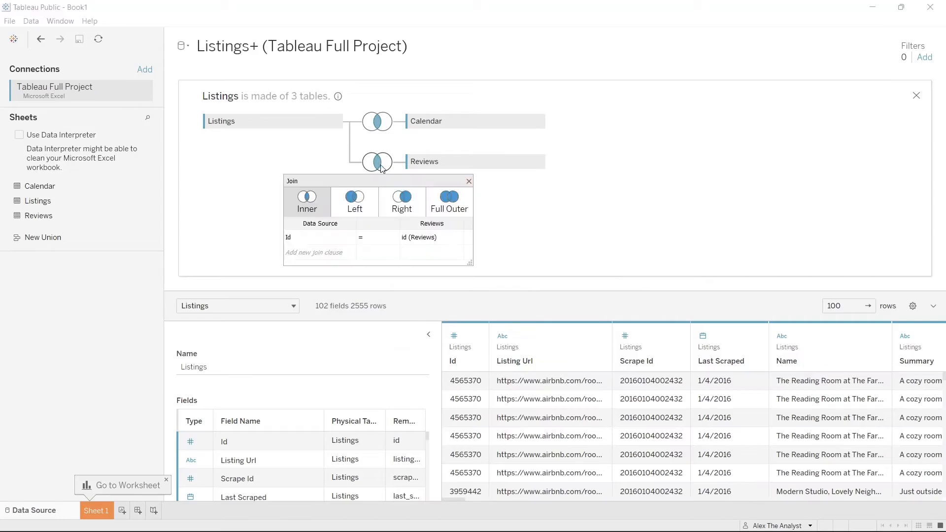
{"action": "left_click", "coordinate": [408, 240]}
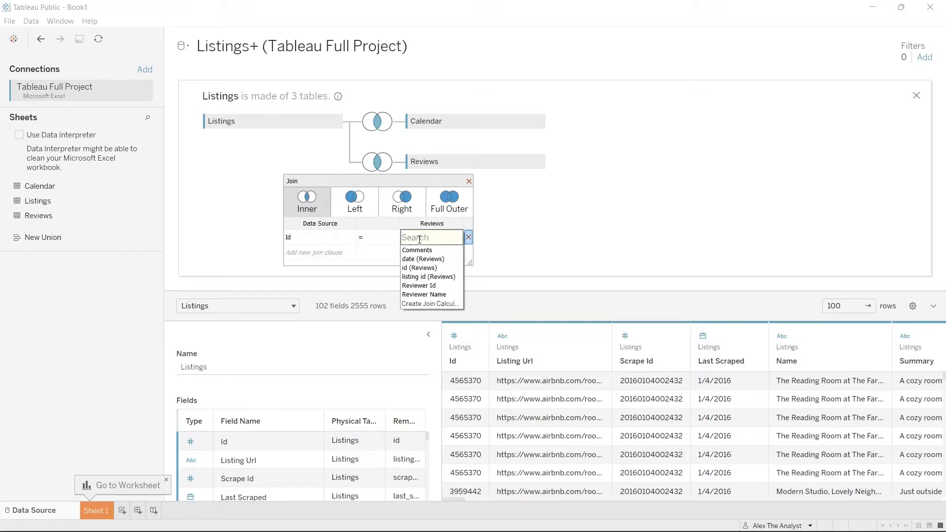
{"action": "left_click", "coordinate": [428, 277]}
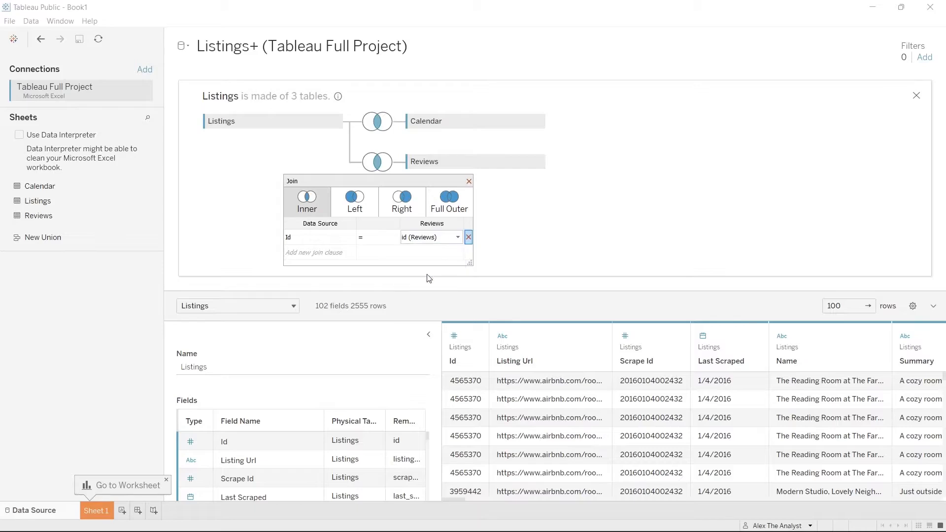
Switch the Reviews join clause to id (Reviews) for comparison, set it back to listing id (Reviews), and close the join settings
{"action": "left_click", "coordinate": [425, 238]}
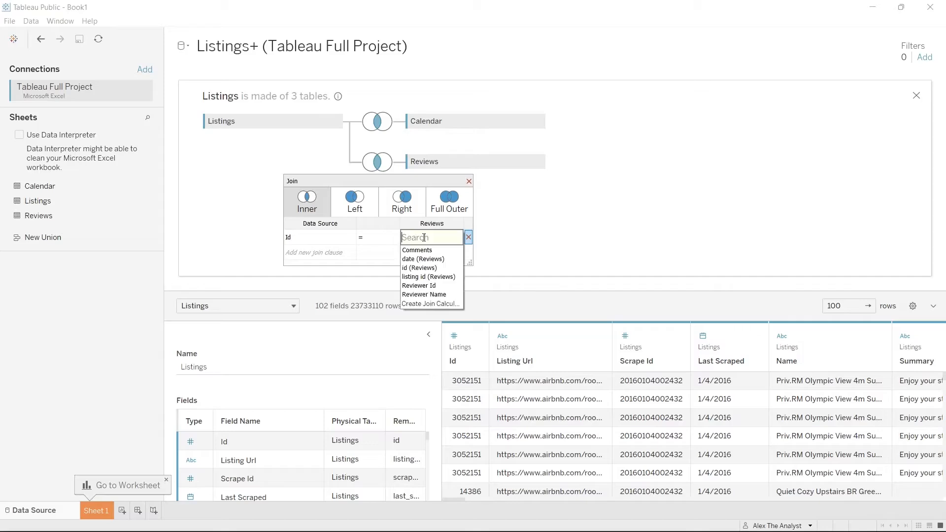
{"action": "left_click", "coordinate": [434, 269]}
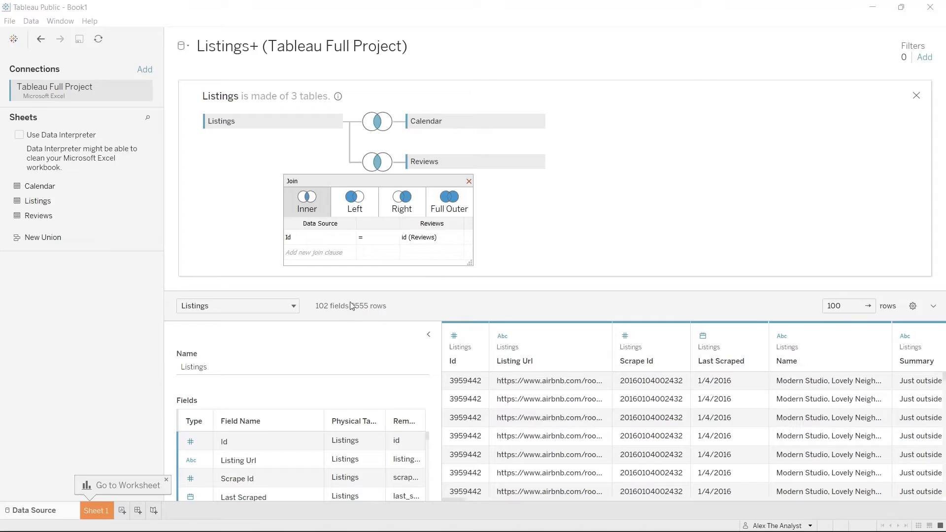
{"action": "left_click", "coordinate": [436, 238]}
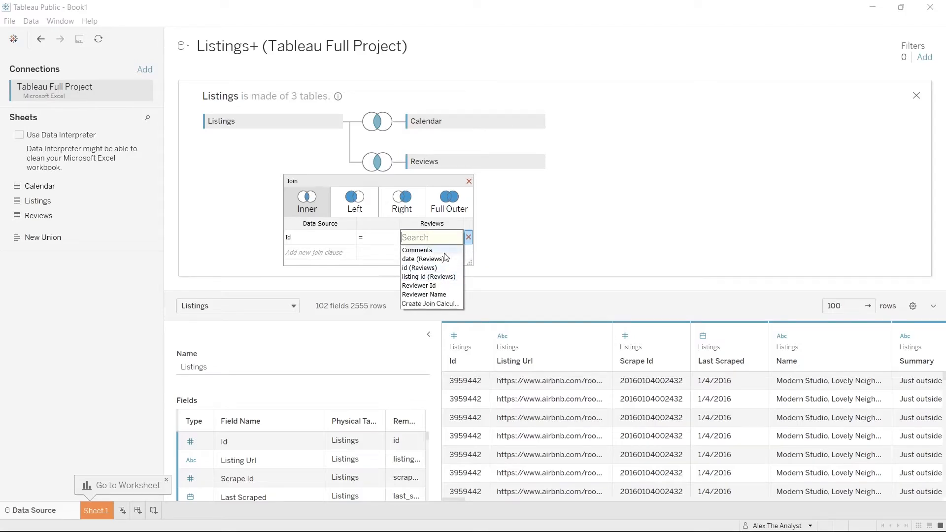
{"action": "left_click", "coordinate": [431, 279]}
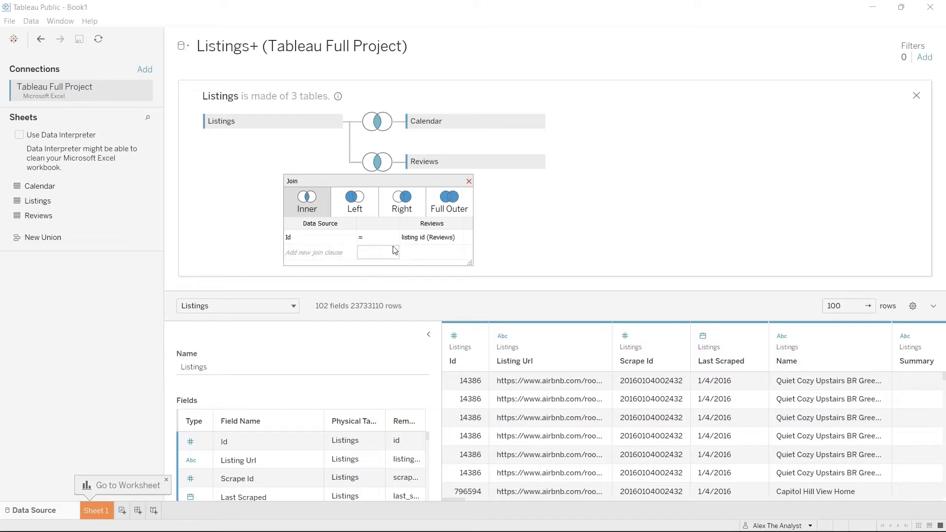
{"action": "left_click", "coordinate": [468, 182]}
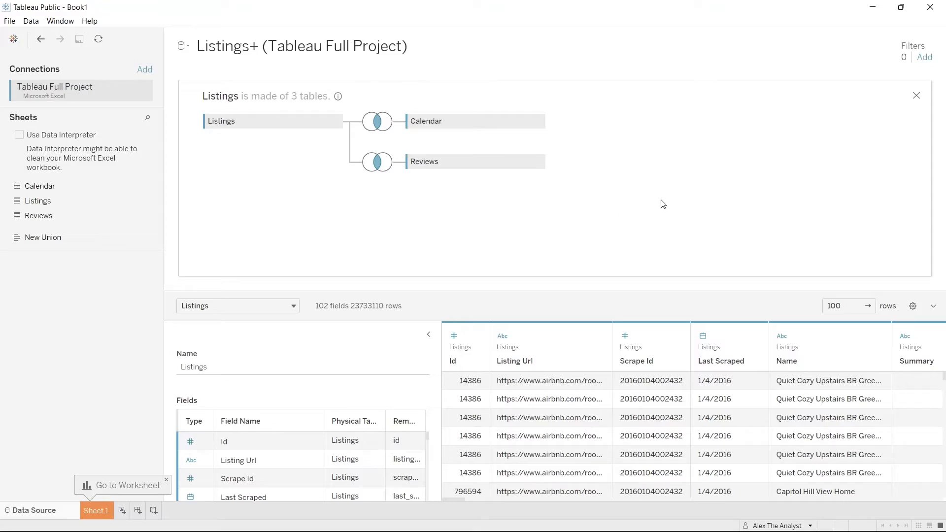
Open Sheet 1 and try to reduce the imported rows with a filter on the years of Date, keeping only 2016
{"action": "left_click", "coordinate": [95, 513]}
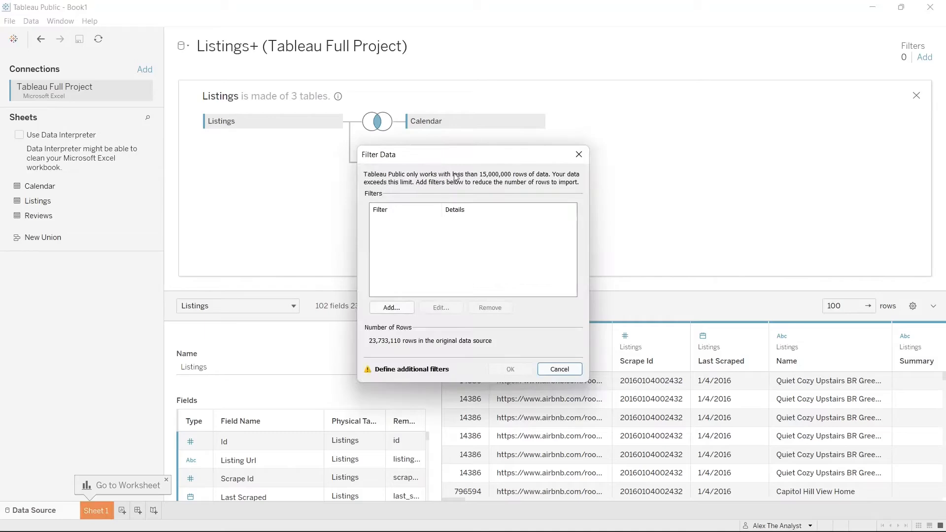
{"action": "left_click", "coordinate": [365, 246]}
{"action": "left_click", "coordinate": [391, 307]}
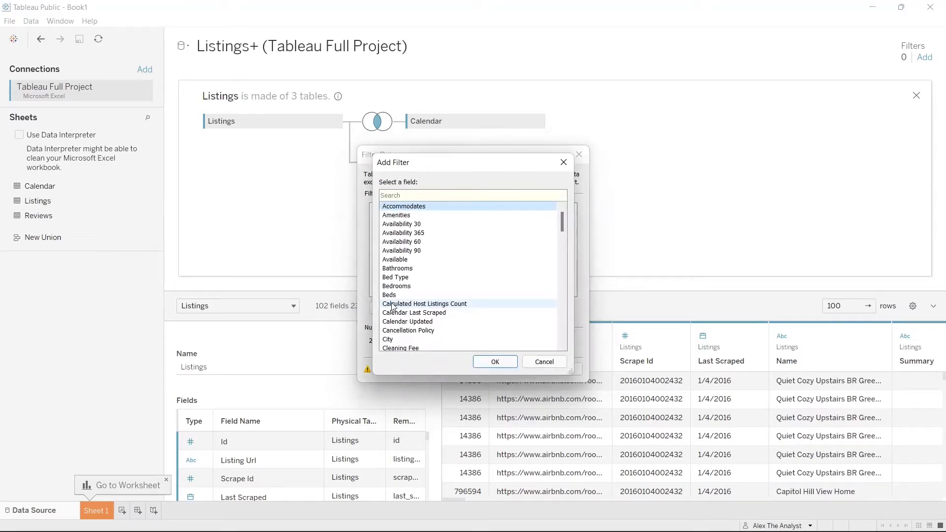
{"action": "scroll", "coordinate": [419, 303], "scroll_direction": "down", "scroll_amount": 3}
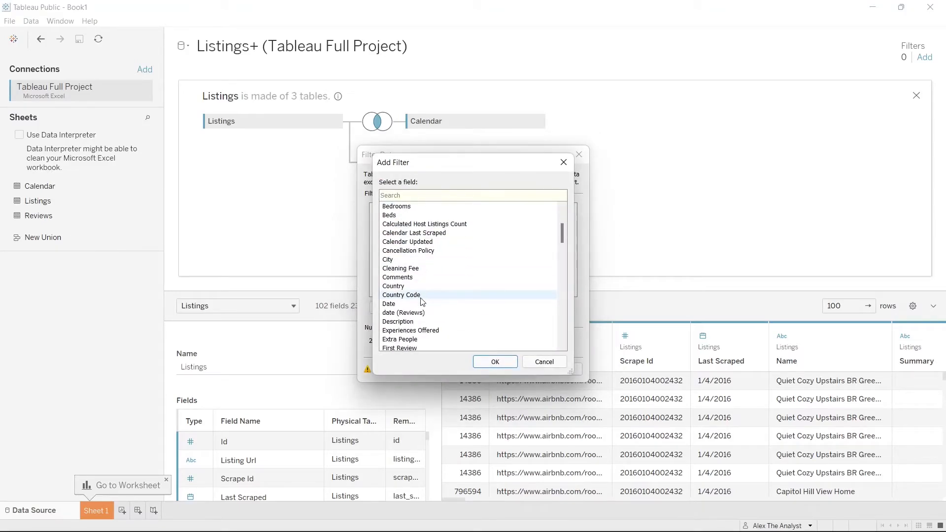
{"action": "scroll", "coordinate": [427, 301], "scroll_direction": "down", "scroll_amount": 1}
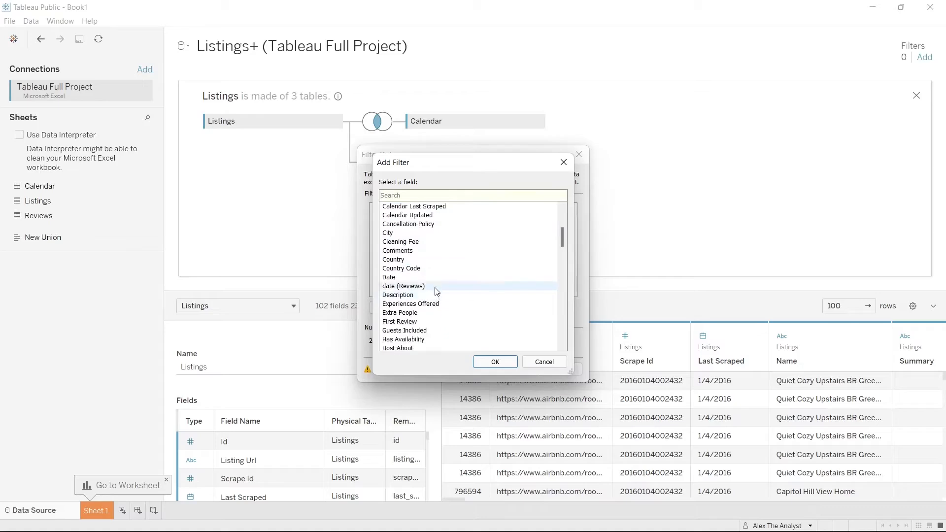
{"action": "left_click", "coordinate": [429, 278]}
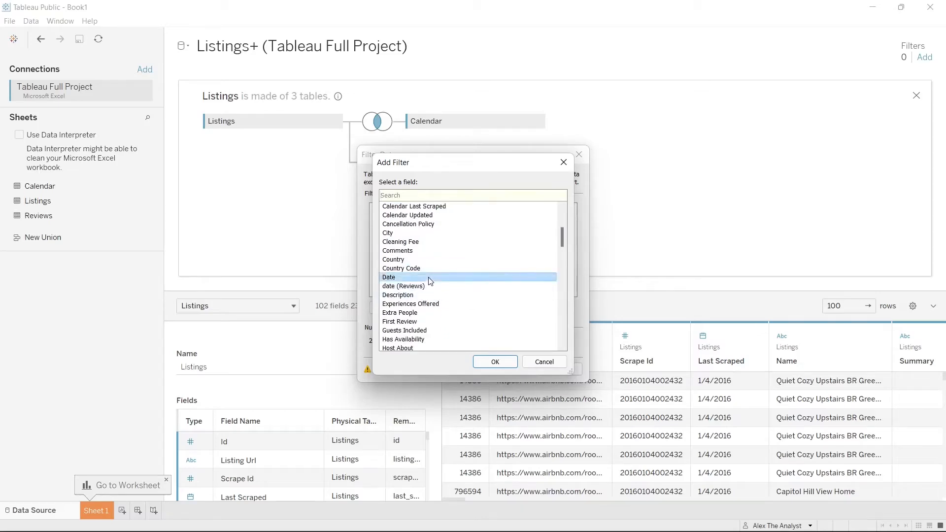
{"action": "left_click", "coordinate": [490, 363]}
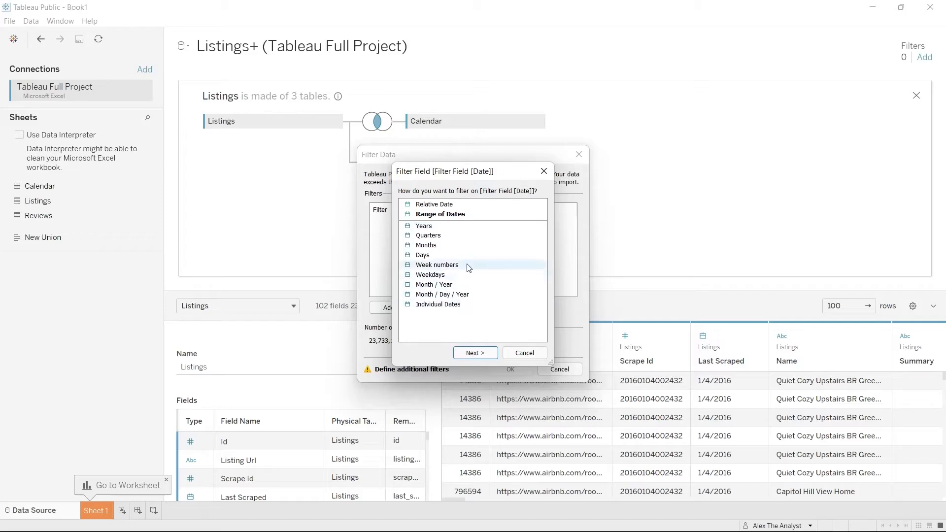
{"action": "left_click", "coordinate": [477, 228]}
{"action": "left_click", "coordinate": [476, 227]}
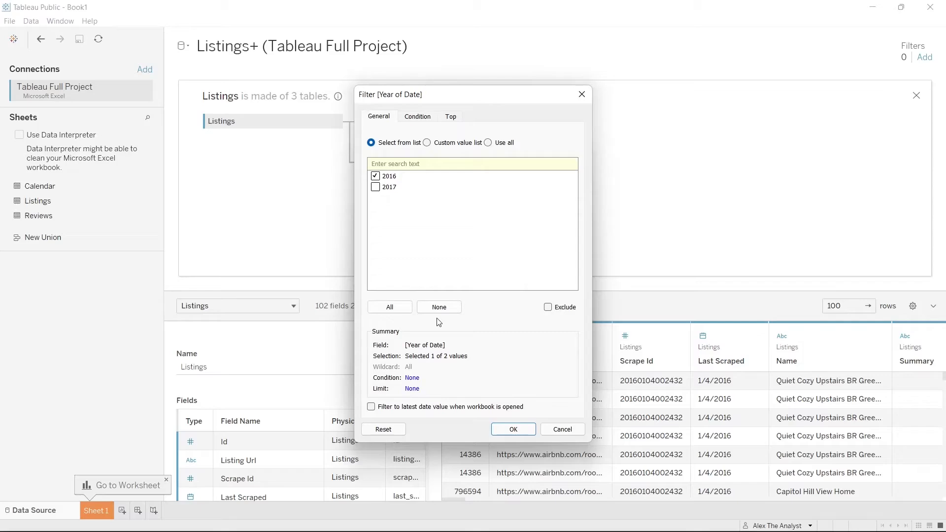
{"action": "left_click", "coordinate": [389, 307]}
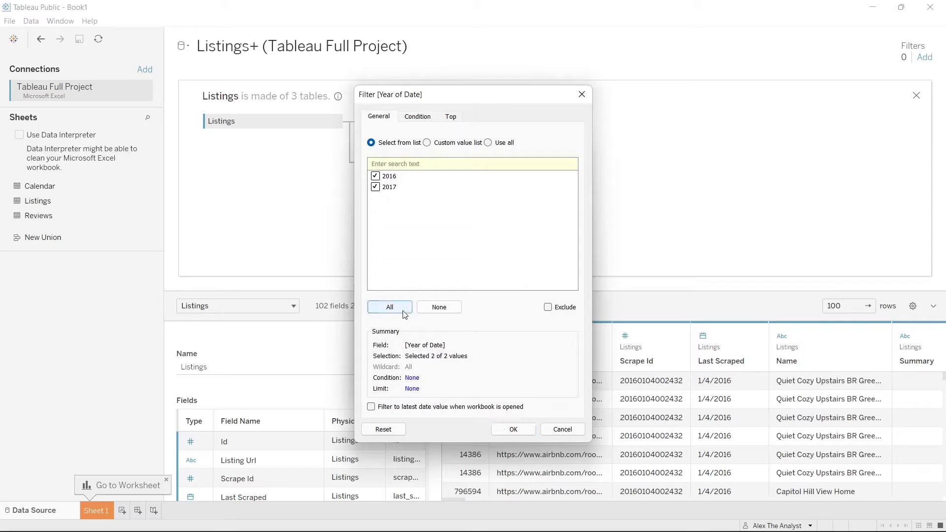
{"action": "left_click", "coordinate": [375, 187]}
{"action": "left_click", "coordinate": [497, 427]}
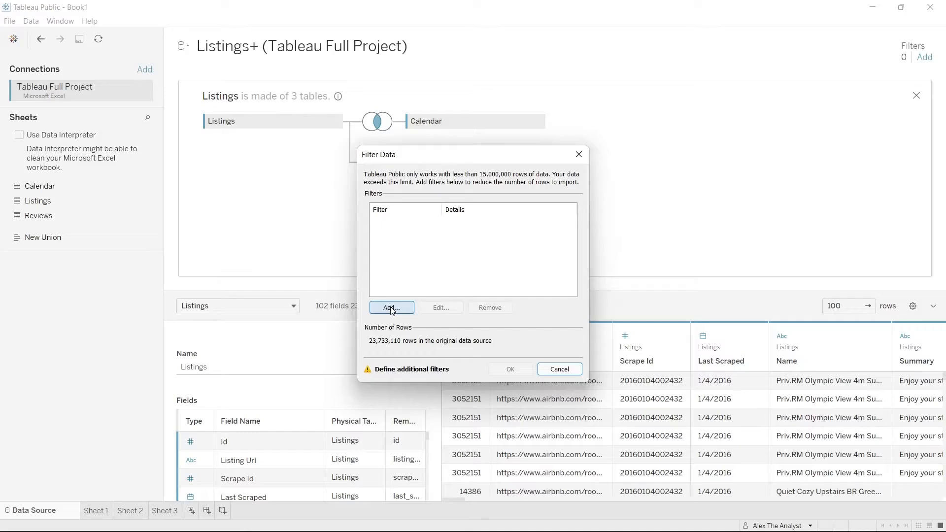
{"action": "left_click", "coordinate": [391, 308]}
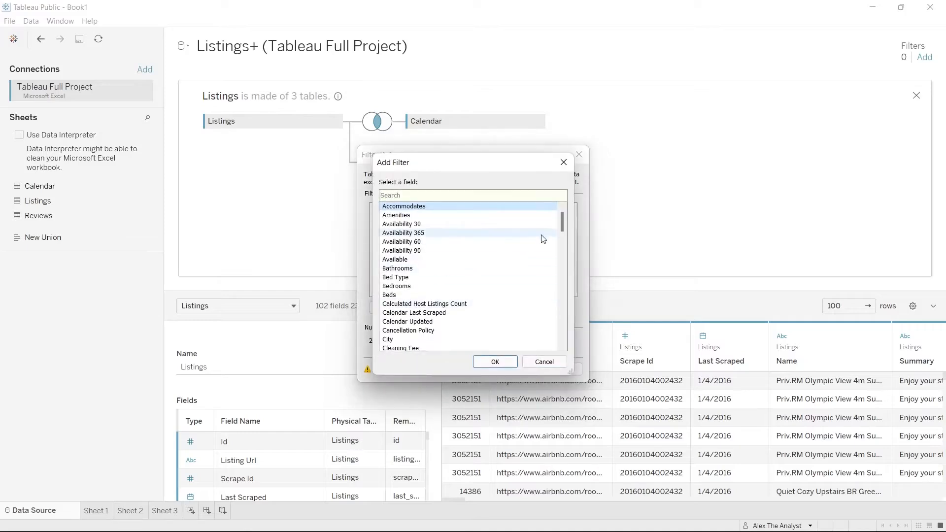
{"action": "left_click", "coordinate": [545, 363]}
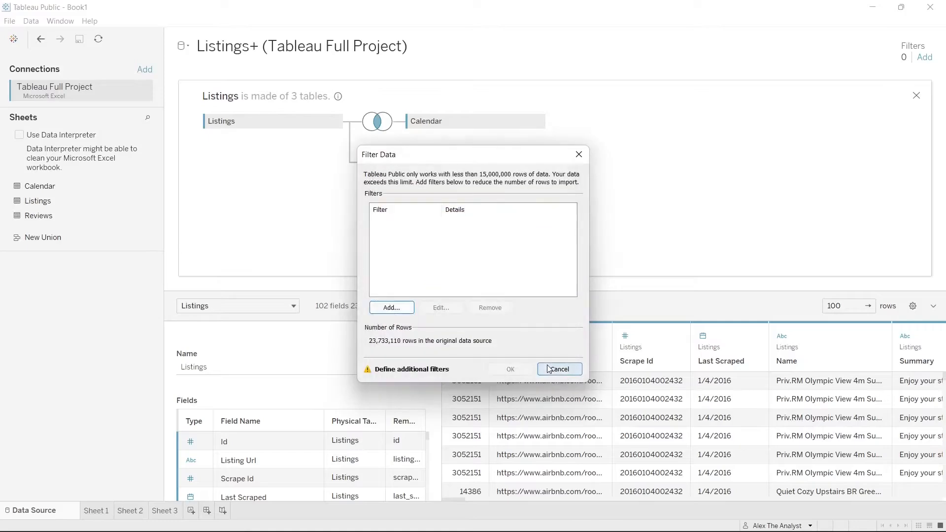
{"action": "left_click", "coordinate": [548, 369]}
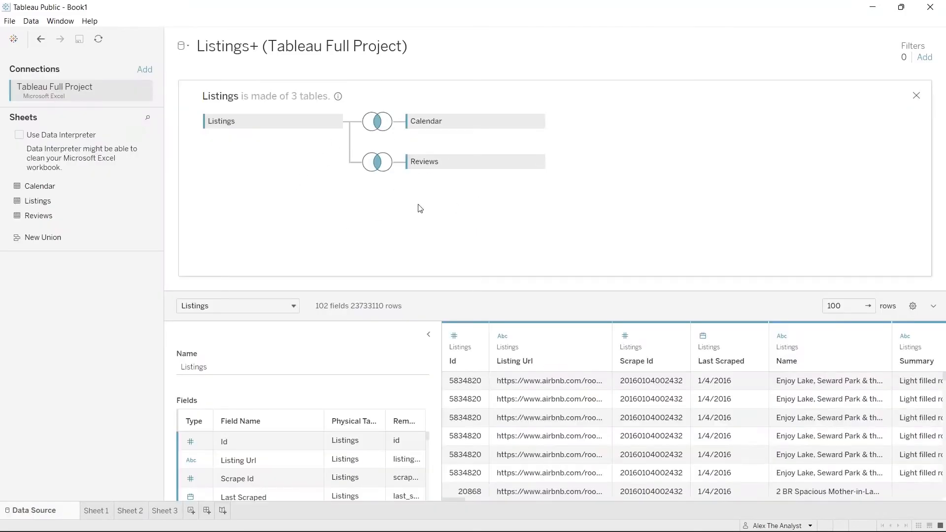
Remove the Reviews table from the Listings joins in the data source
{"action": "left_click", "coordinate": [539, 163]}
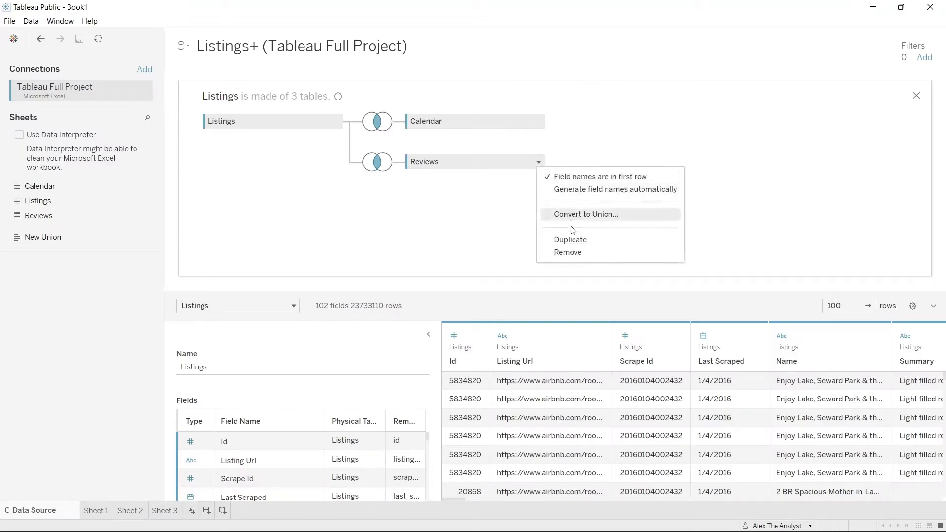
{"action": "left_click", "coordinate": [573, 253]}
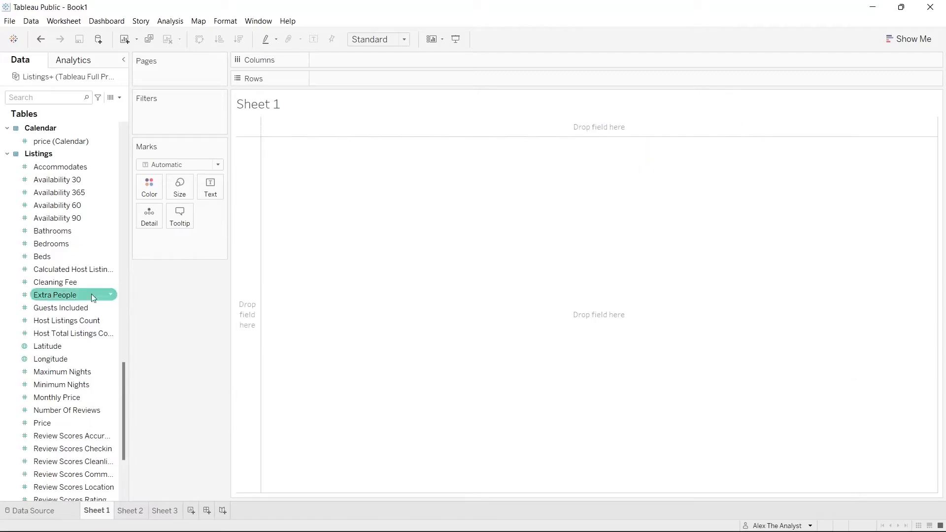
Put the Listings Zipcode field on the columns of Sheet 1
{"action": "scroll", "coordinate": [54, 306], "scroll_direction": "down", "scroll_amount": 5}
{"action": "scroll", "coordinate": [54, 308], "scroll_direction": "up", "scroll_amount": 15}
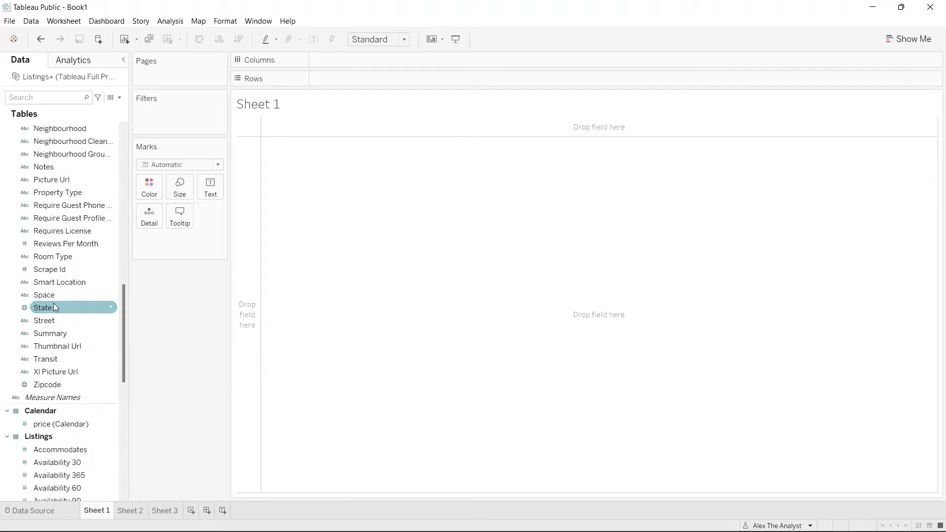
{"action": "scroll", "coordinate": [54, 308], "scroll_direction": "up", "scroll_amount": 7}
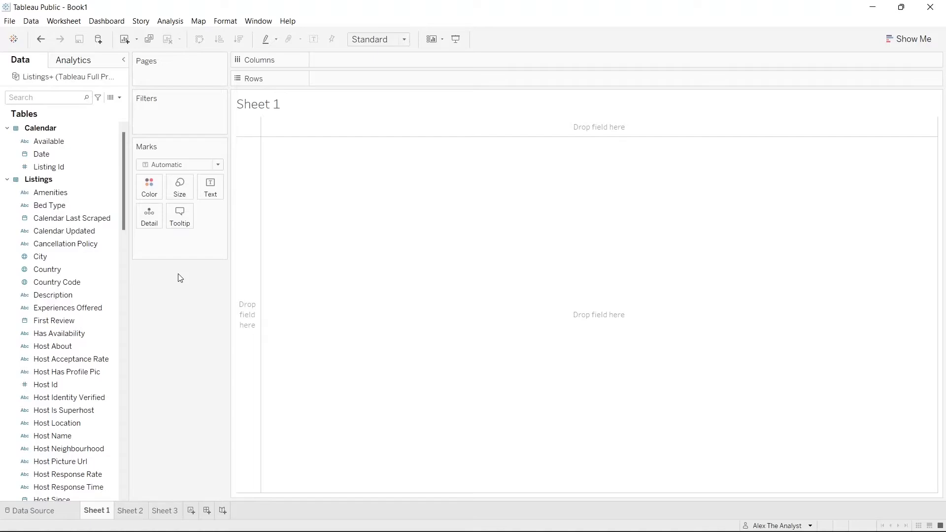
{"action": "left_click", "coordinate": [79, 282]}
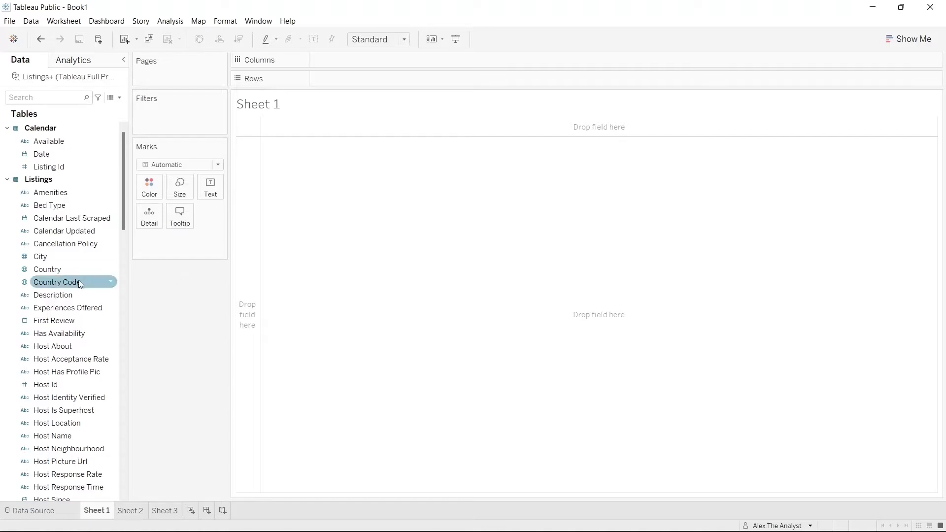
{"action": "scroll", "coordinate": [82, 269], "scroll_direction": "down", "scroll_amount": 10}
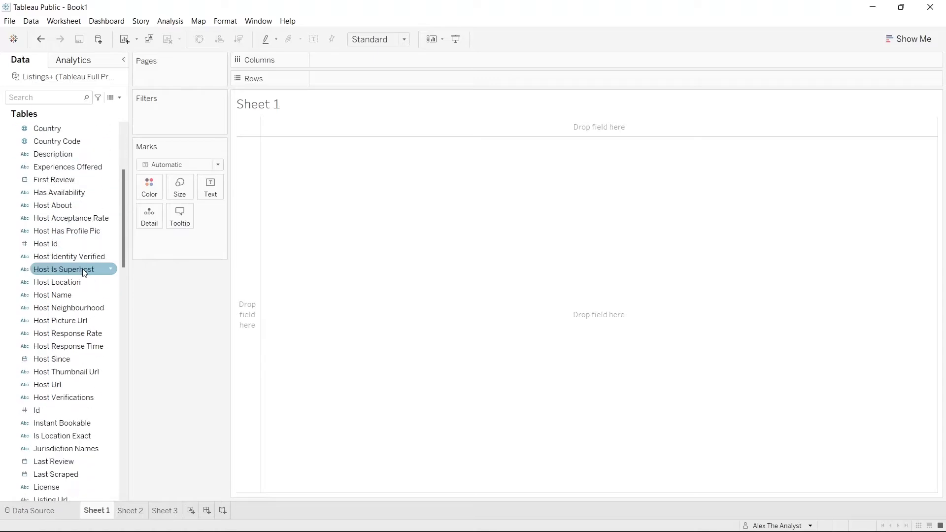
{"action": "scroll", "coordinate": [81, 270], "scroll_direction": "down", "scroll_amount": 6}
{"action": "left_click", "coordinate": [65, 348]}
{"action": "left_click_drag", "start_coordinate": [65, 350], "coordinate": [365, 58]}
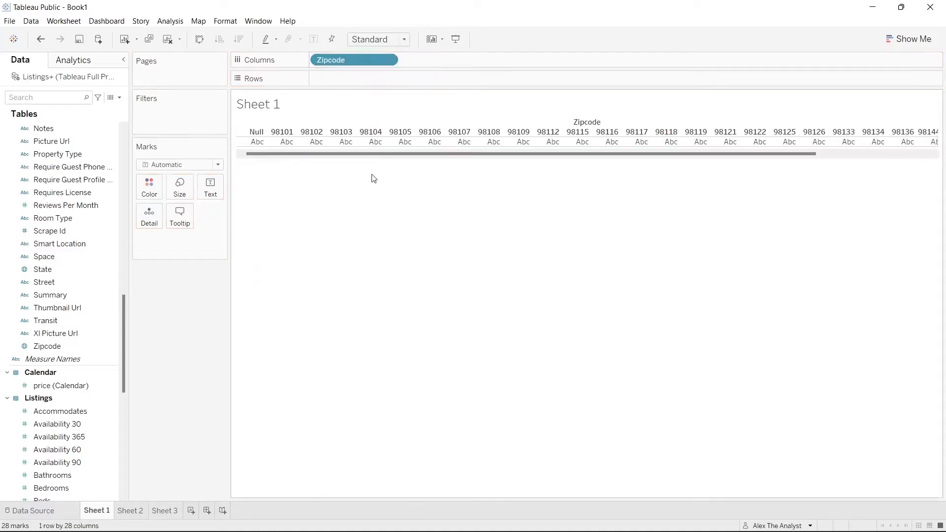
Exclude the Null zipcode from the Sheet 1 view
{"action": "left_click_drag", "start_coordinate": [428, 158], "coordinate": [376, 162]}
{"action": "right_click", "coordinate": [258, 133]}
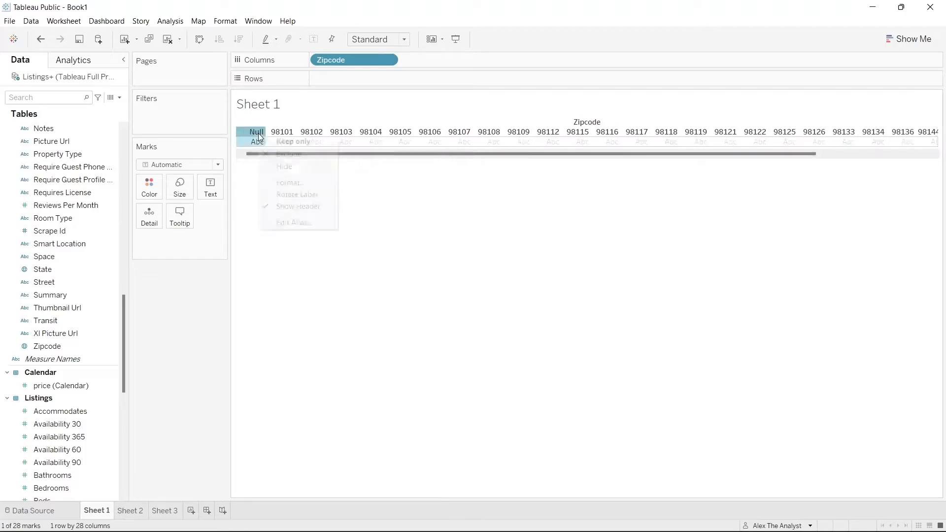
{"action": "left_click", "coordinate": [288, 154]}
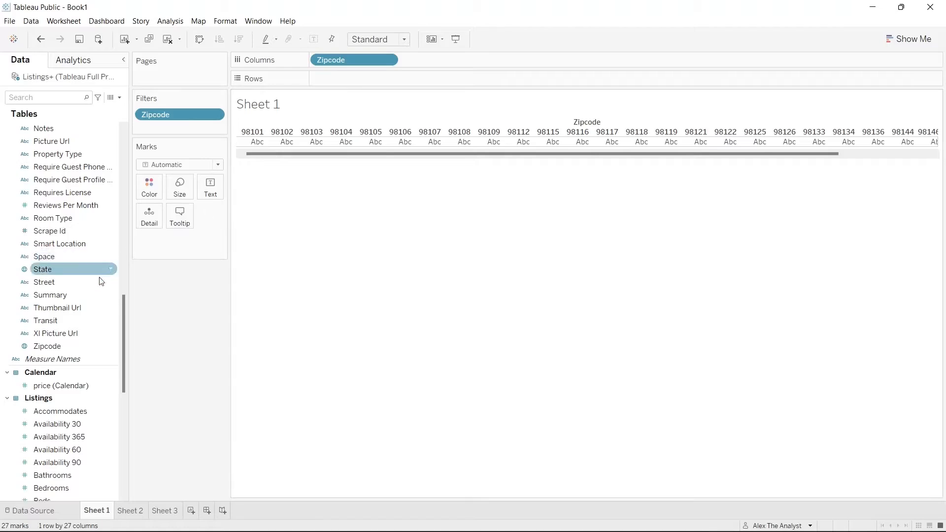
Add the Listings Price field to the rows and aggregate it as an average per zipcode
{"action": "left_click_drag", "start_coordinate": [125, 308], "coordinate": [379, 80]}
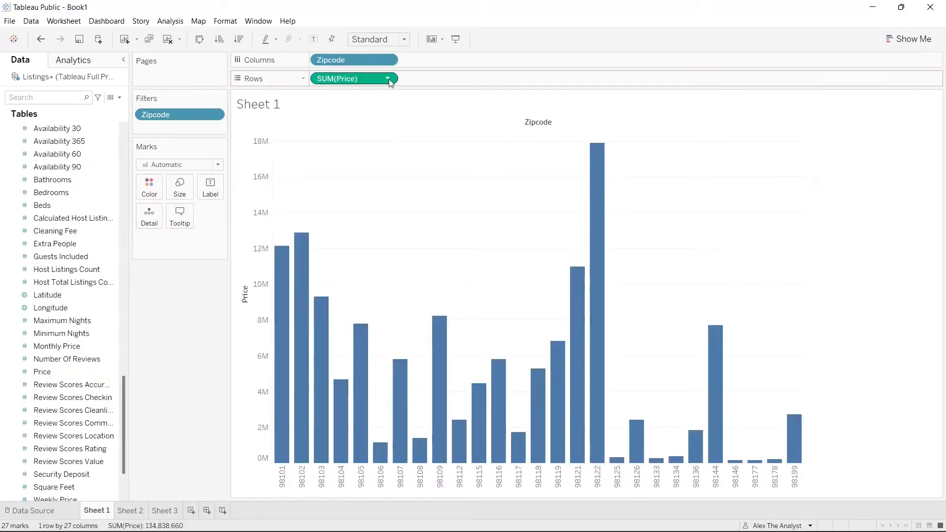
{"action": "left_click", "coordinate": [388, 79]}
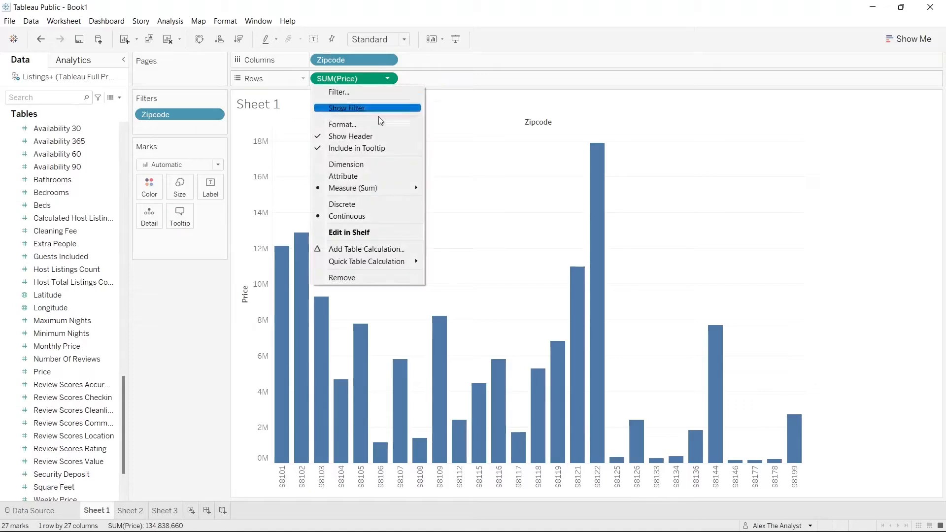
{"action": "mouse_move", "coordinate": [386, 191]}
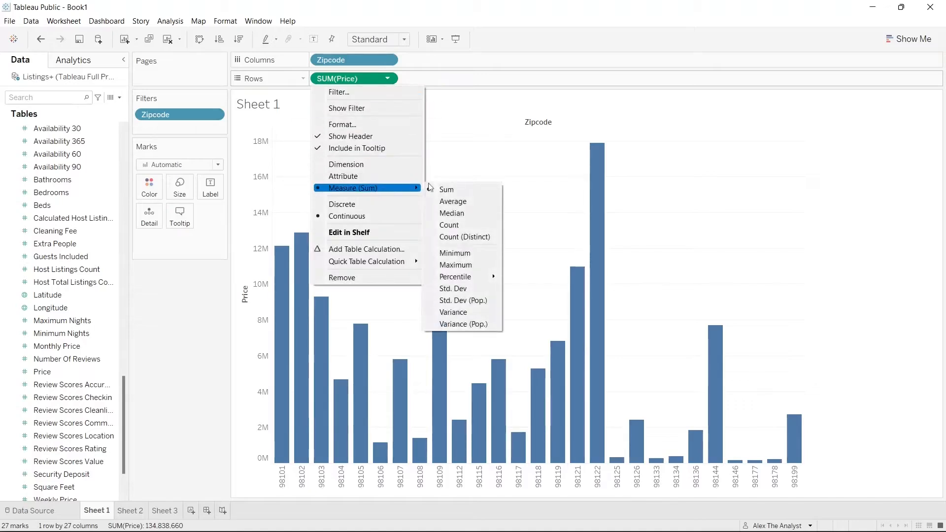
{"action": "left_click", "coordinate": [459, 202]}
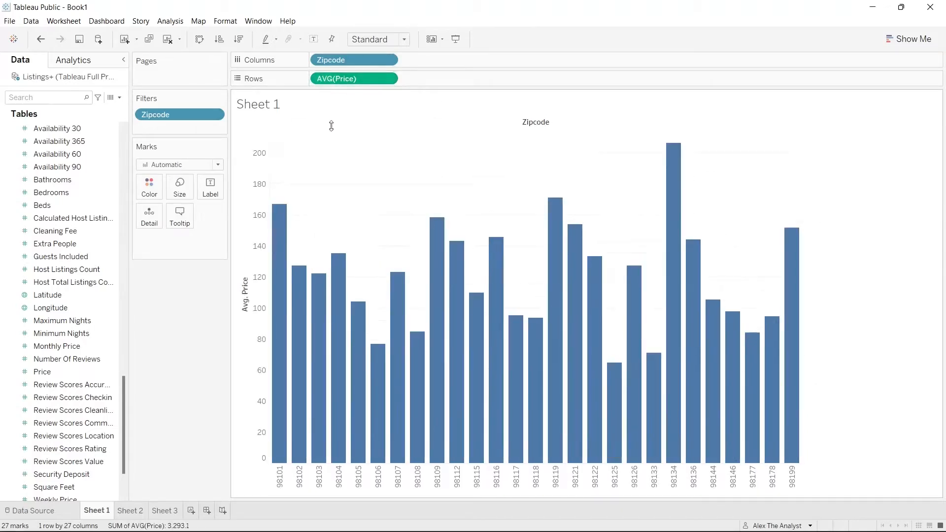
Sort the zipcode bars in descending order of average price
{"action": "left_click", "coordinate": [239, 39]}
{"action": "mouse_move", "coordinate": [282, 242]}
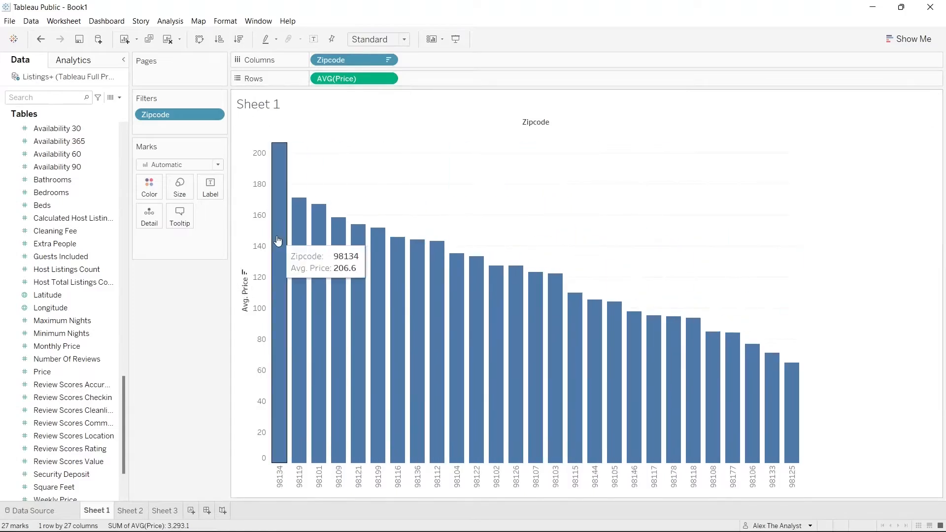
{"action": "left_click", "coordinate": [282, 173]}
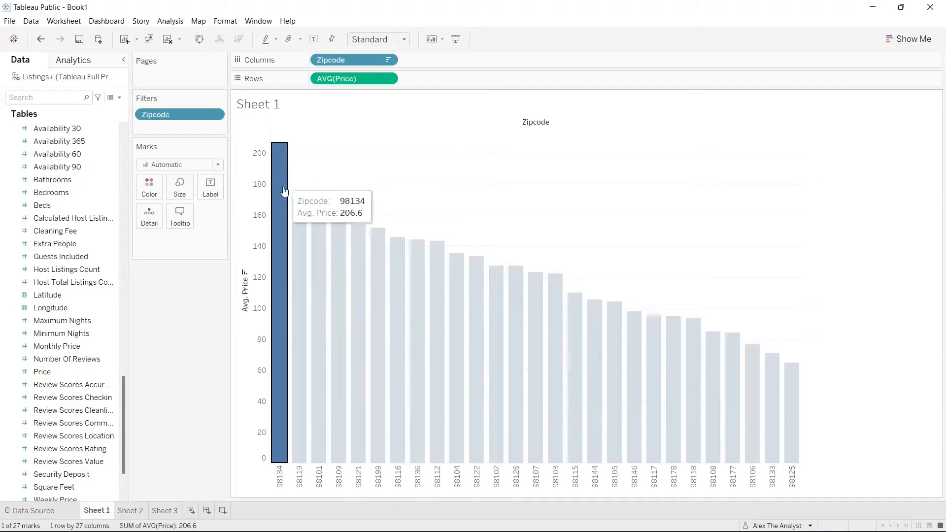
{"action": "left_click", "coordinate": [239, 194]}
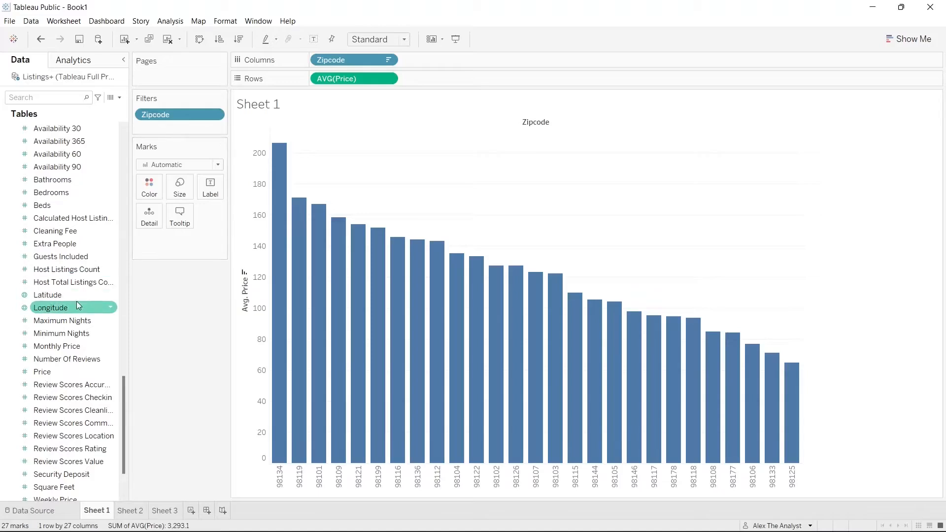
Color the average price bars by the Listings Zipcode field
{"action": "scroll", "coordinate": [75, 296], "scroll_direction": "up", "scroll_amount": 5}
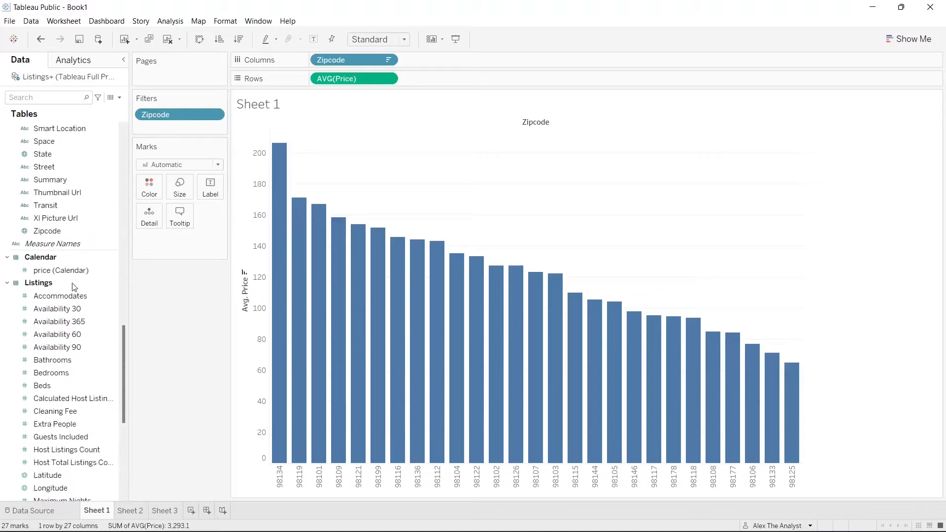
{"action": "left_click_drag", "start_coordinate": [74, 256], "coordinate": [182, 243]}
{"action": "left_click", "coordinate": [144, 240]}
{"action": "left_click", "coordinate": [156, 255]}
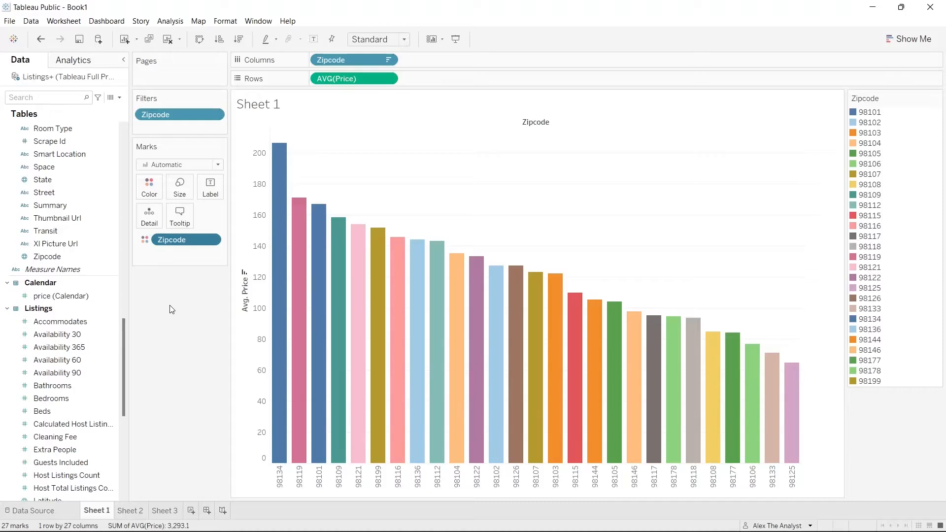
Change the Sheet 1 chart title to "Price by Zipcode" in bold
{"action": "double_click", "coordinate": [266, 107]}
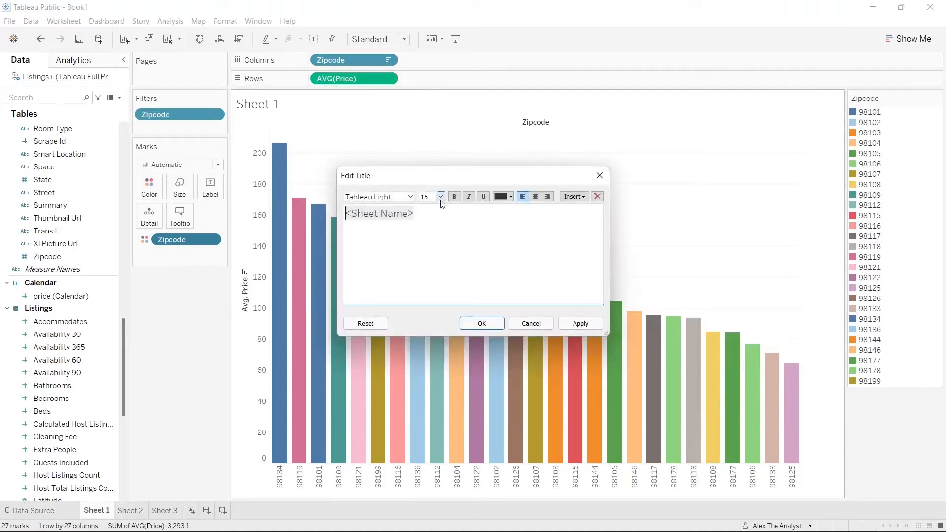
{"action": "key", "text": "ctrl+a"}
{"action": "type", "text": "Price"}
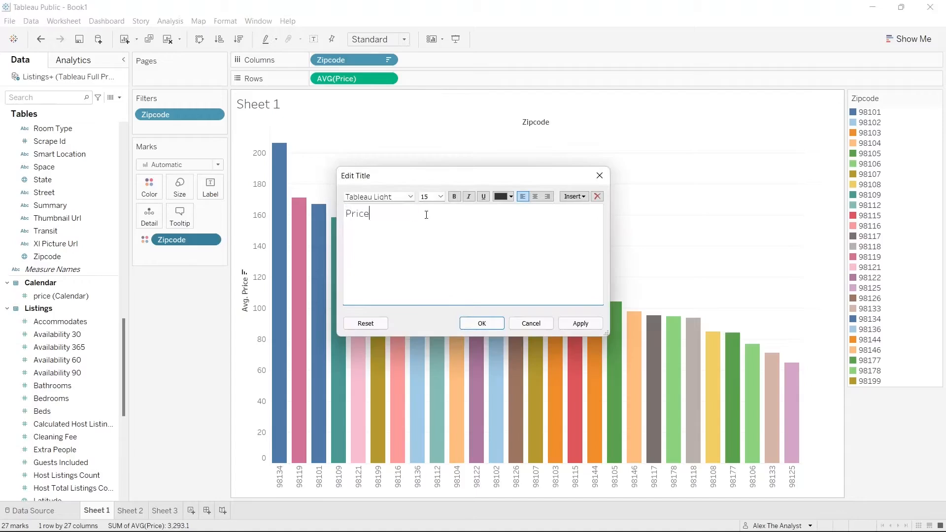
{"action": "type", "text": " by Zipcode"}
{"action": "left_click_drag", "start_coordinate": [421, 214], "coordinate": [330, 217]}
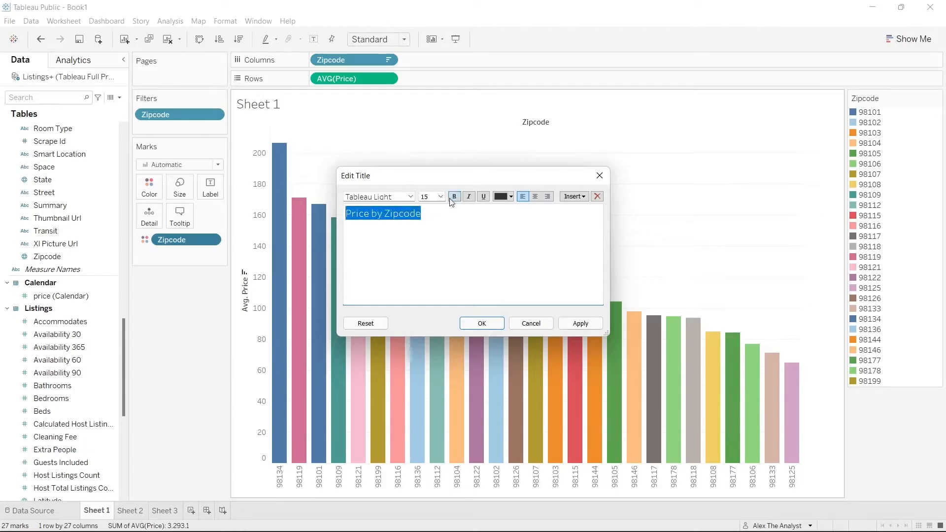
{"action": "left_click", "coordinate": [574, 324]}
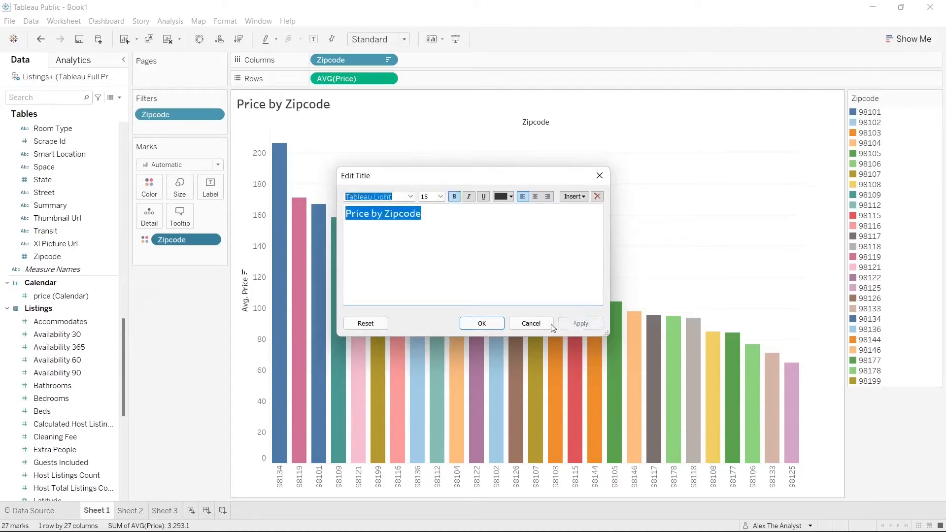
{"action": "left_click", "coordinate": [482, 323]}
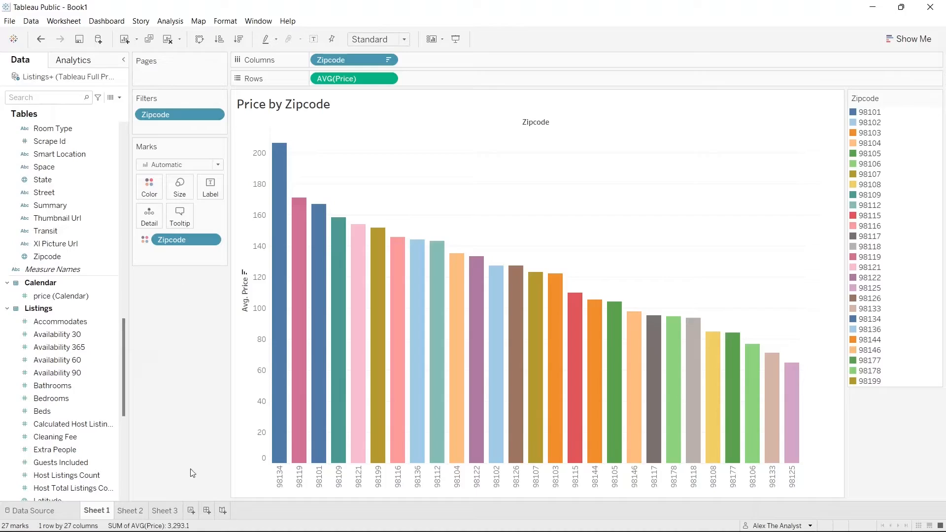
On Sheet 2, add the Listings Zipcode field to the columns and turn the view into a filled map of the zipcodes
{"action": "left_click", "coordinate": [131, 511]}
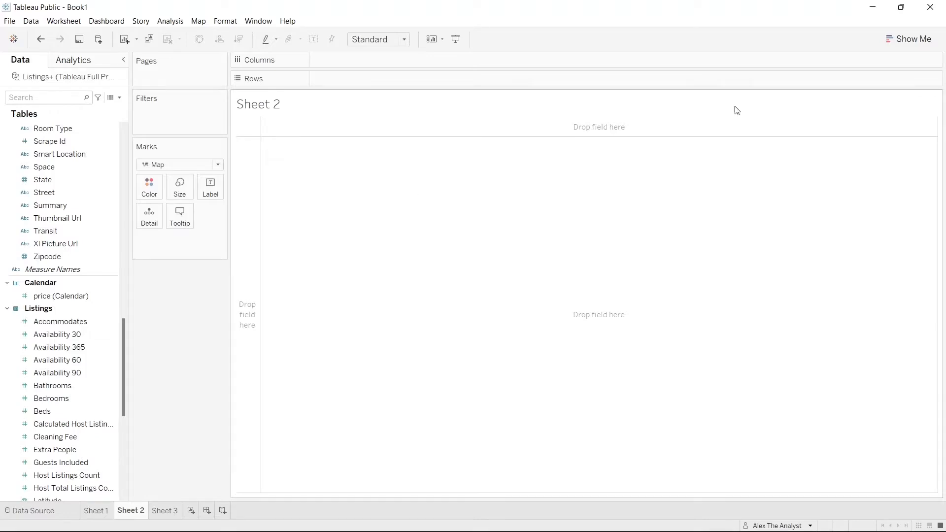
{"action": "left_click", "coordinate": [914, 39]}
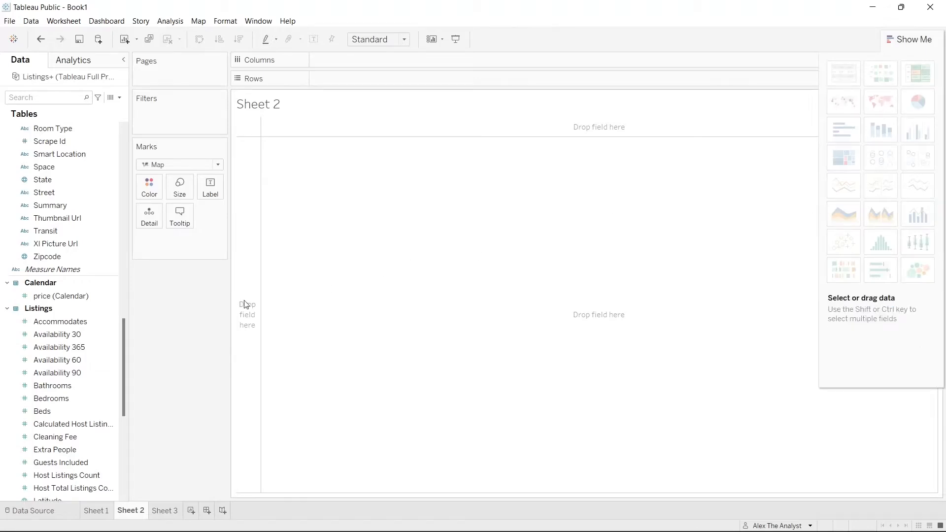
{"action": "left_click_drag", "start_coordinate": [123, 350], "coordinate": [122, 403]}
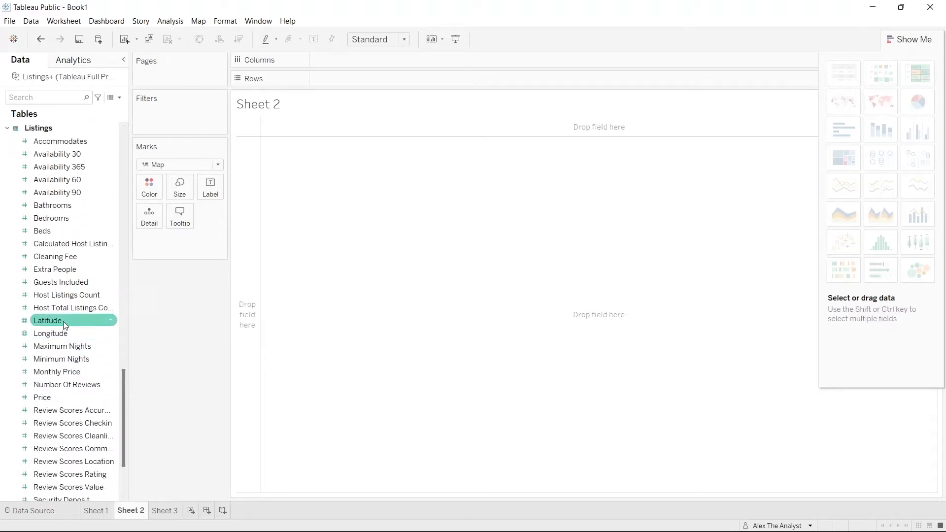
{"action": "left_click_drag", "start_coordinate": [123, 389], "coordinate": [122, 436]}
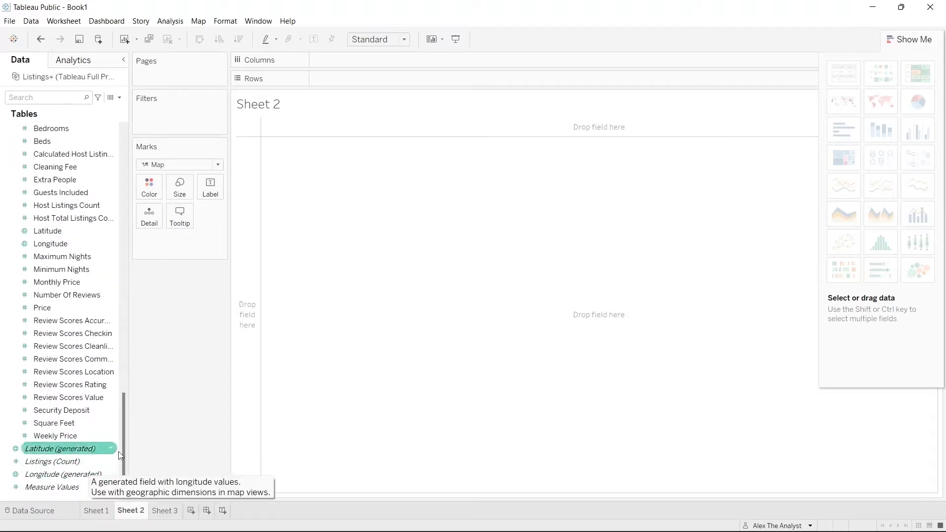
{"action": "left_click_drag", "start_coordinate": [123, 437], "coordinate": [132, 334]}
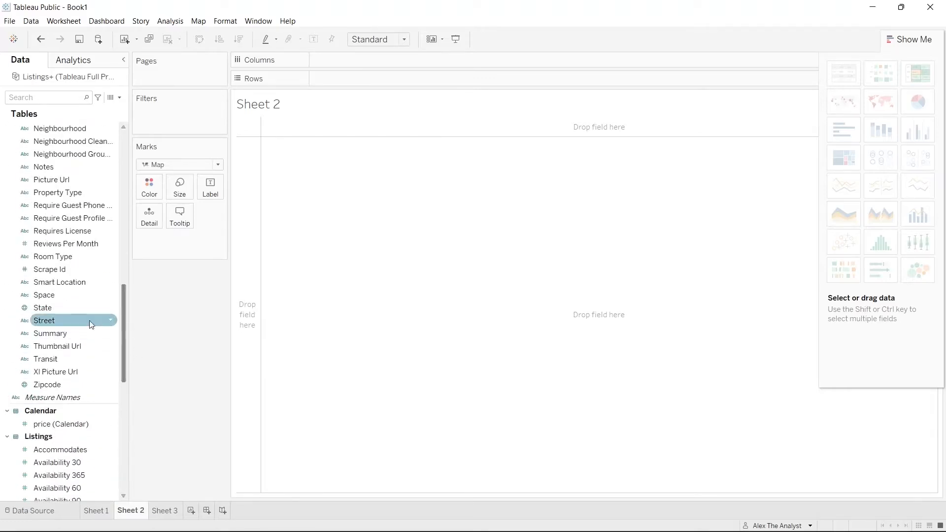
{"action": "left_click", "coordinate": [78, 306]}
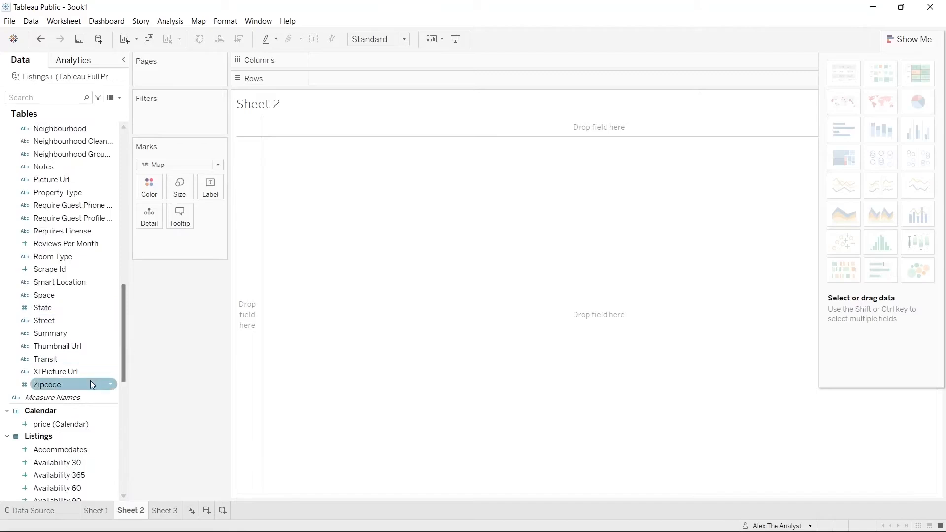
{"action": "left_click_drag", "start_coordinate": [125, 337], "coordinate": [122, 203]}
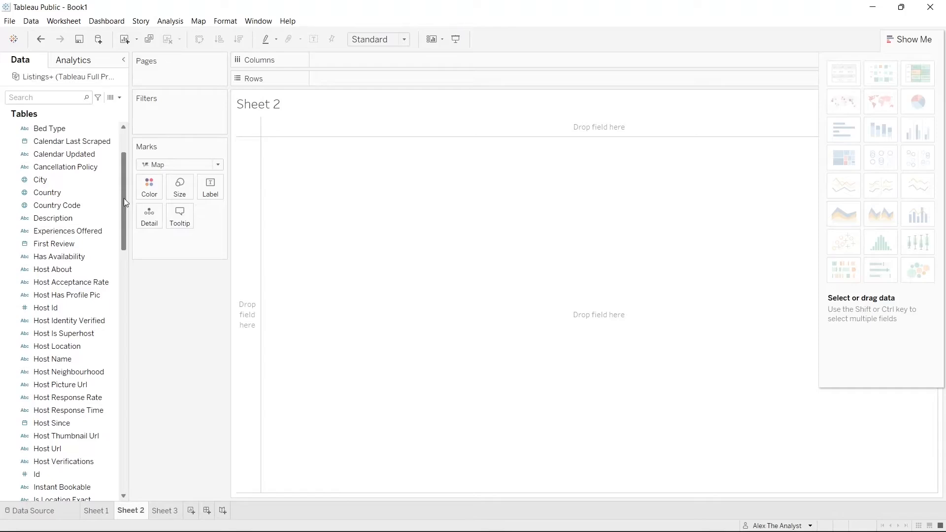
{"action": "left_click_drag", "start_coordinate": [123, 198], "coordinate": [123, 200]}
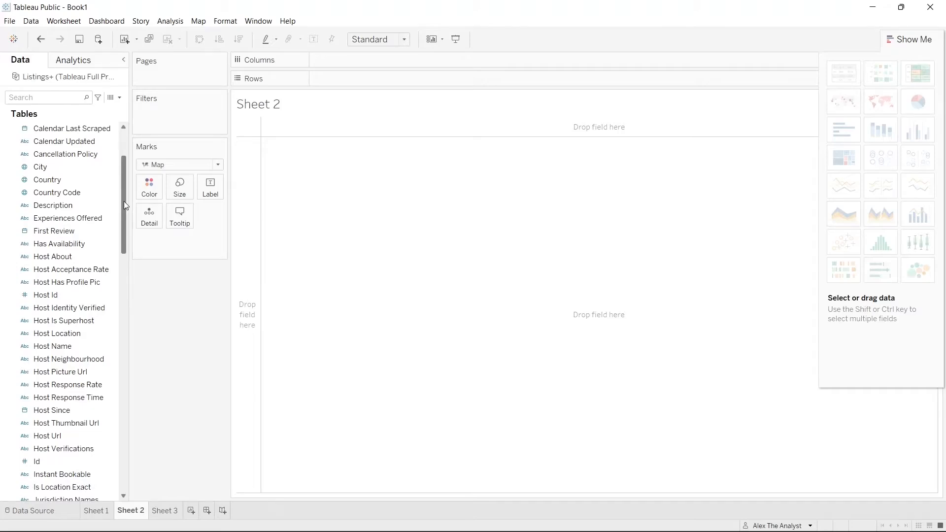
{"action": "left_click_drag", "start_coordinate": [123, 201], "coordinate": [371, 61]}
{"action": "left_click", "coordinate": [73, 332]}
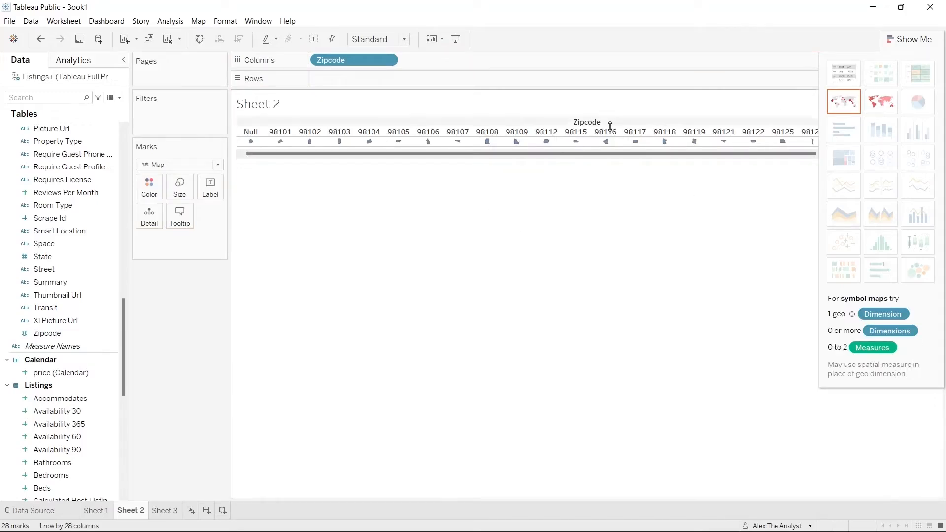
{"action": "left_click", "coordinate": [880, 102]}
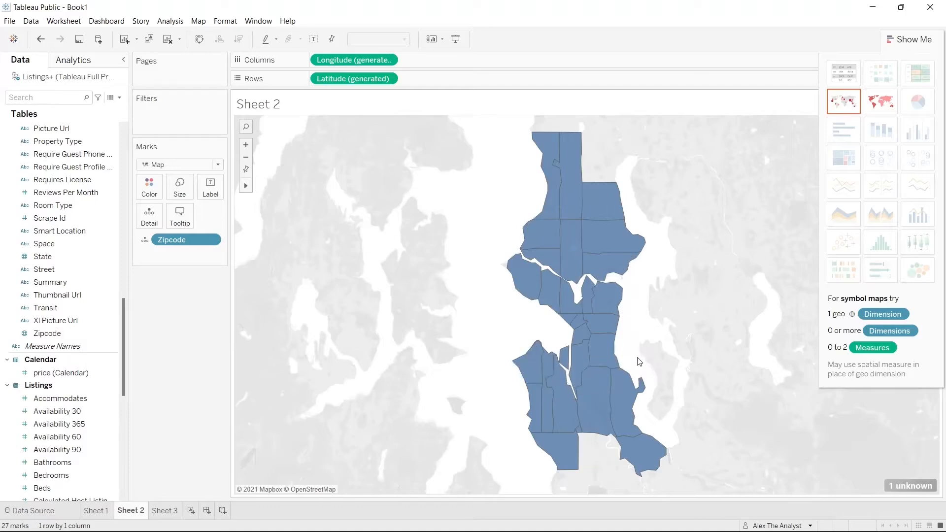
Examine where the Seattle zipcode areas lie within Washington state on the Sheet 2 map
{"action": "left_click", "coordinate": [246, 158]}
{"action": "left_click", "coordinate": [246, 158]}
{"action": "left_click", "coordinate": [246, 158]}
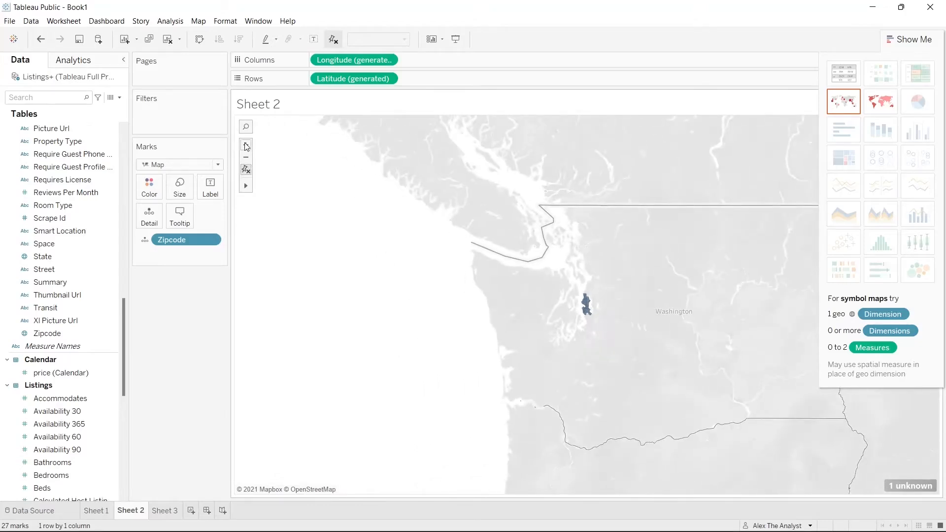
{"action": "left_click", "coordinate": [246, 146]}
{"action": "left_click", "coordinate": [246, 146]}
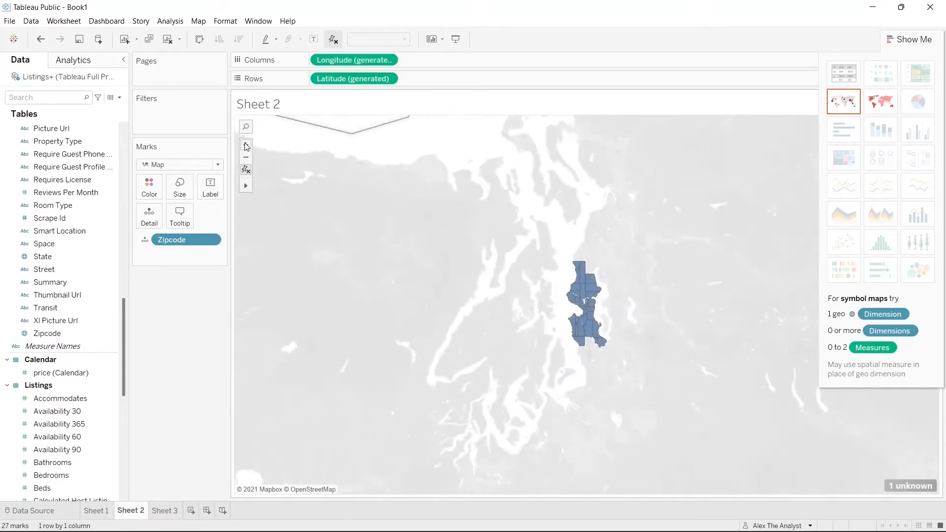
{"action": "left_click", "coordinate": [246, 146]}
{"action": "left_click", "coordinate": [246, 146]}
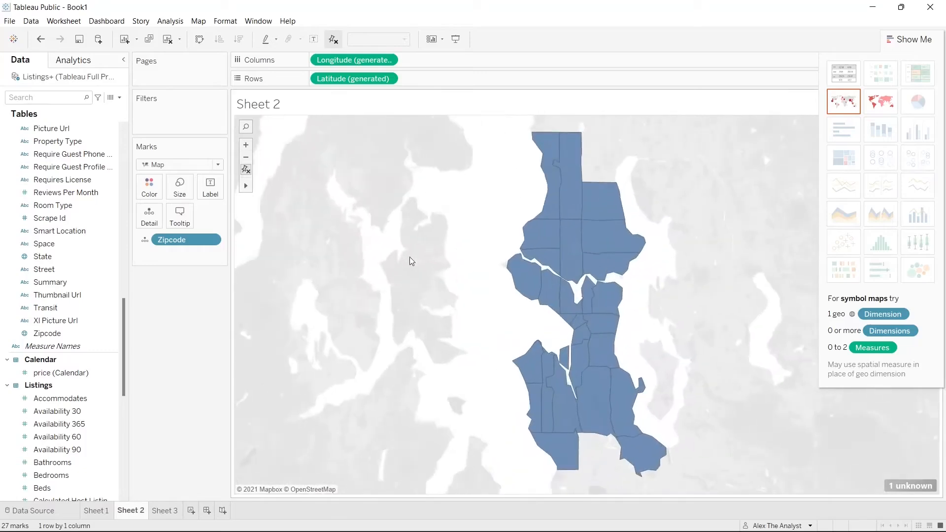
{"action": "left_click", "coordinate": [271, 186]}
{"action": "left_click_drag", "start_coordinate": [393, 250], "coordinate": [330, 247]}
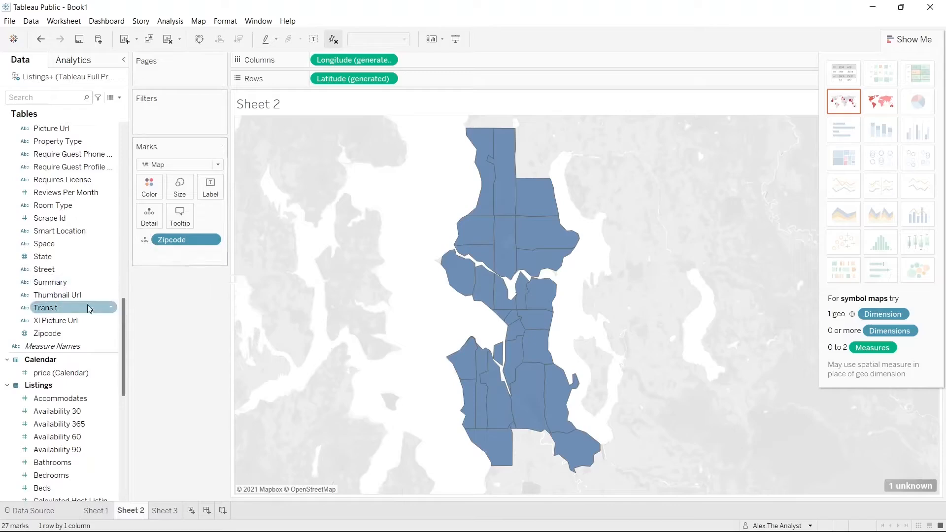
Color the map areas by adding the Zipcode field a second time as a color mark
{"action": "left_click_drag", "start_coordinate": [76, 334], "coordinate": [191, 253]}
{"action": "left_click", "coordinate": [145, 253]}
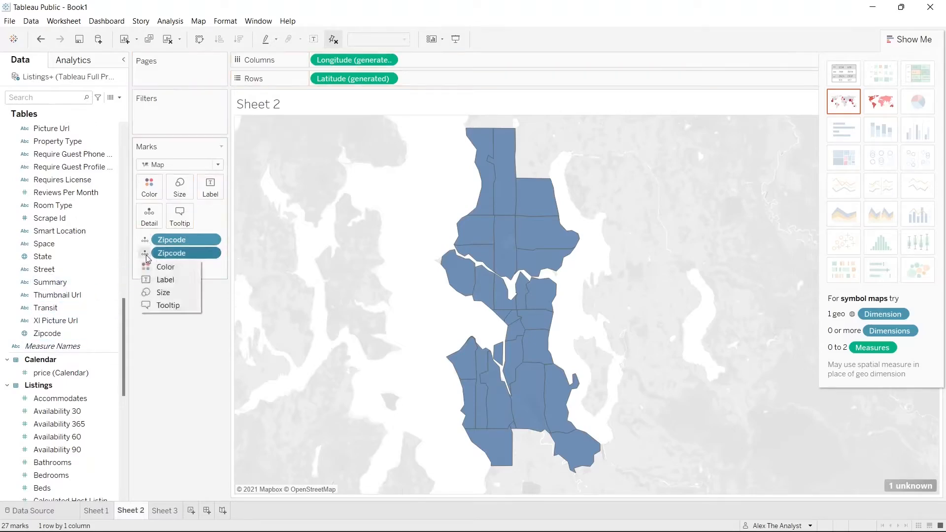
{"action": "left_click", "coordinate": [165, 268]}
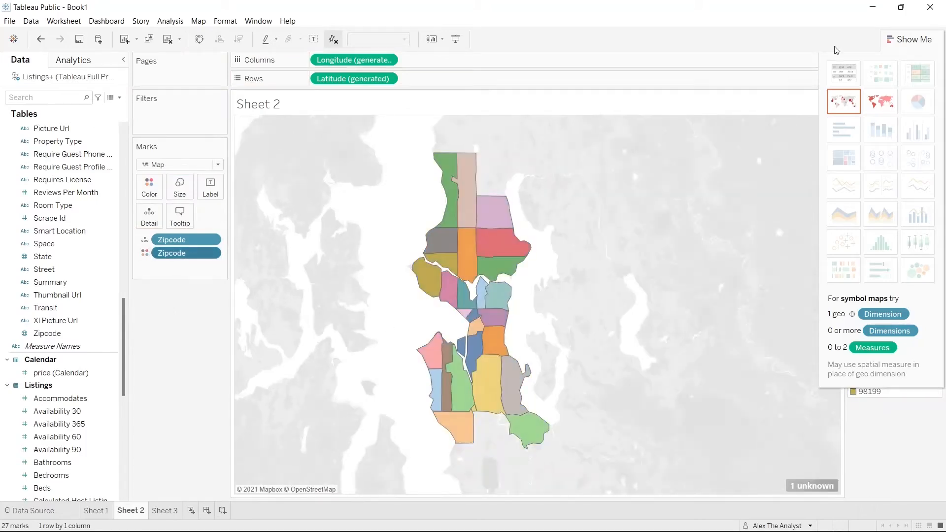
Hide the chart type suggestions and exclude the Null zipcode from the Sheet 2 map
{"action": "left_click", "coordinate": [906, 38]}
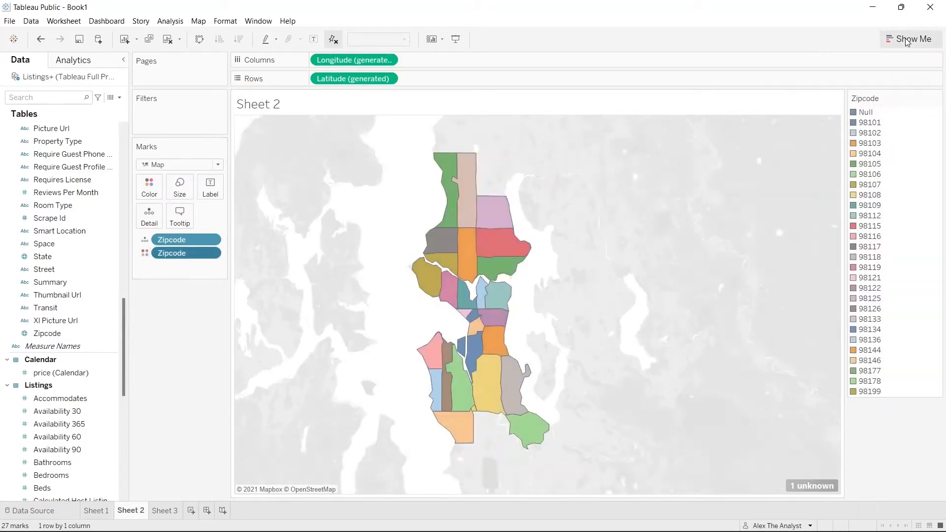
{"action": "right_click", "coordinate": [866, 115]}
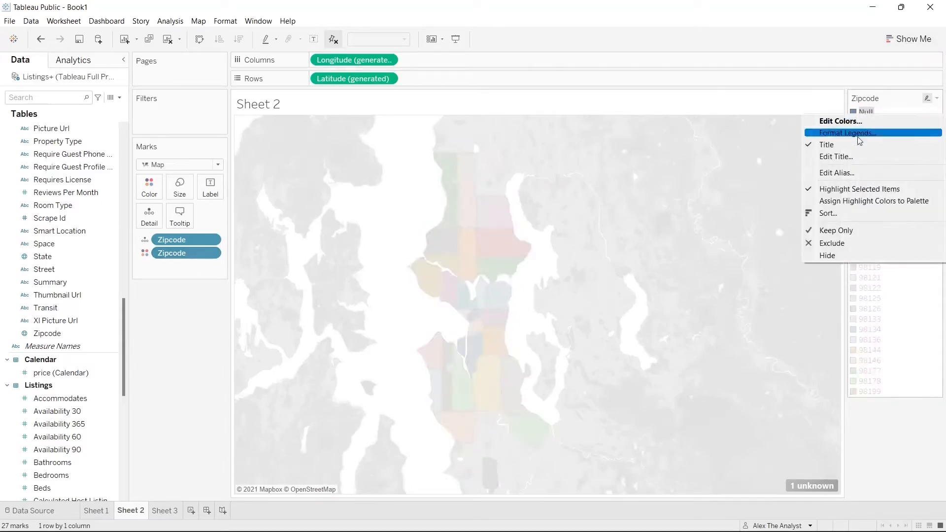
{"action": "left_click", "coordinate": [849, 244]}
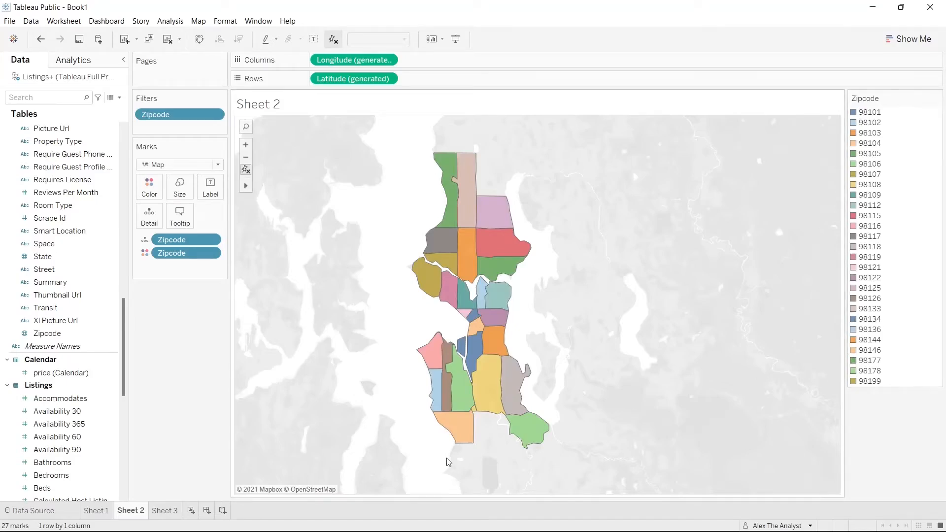
Compare the zipcode colors of the Sheet 1 bar chart with those of the Sheet 2 map
{"action": "left_click", "coordinate": [100, 510]}
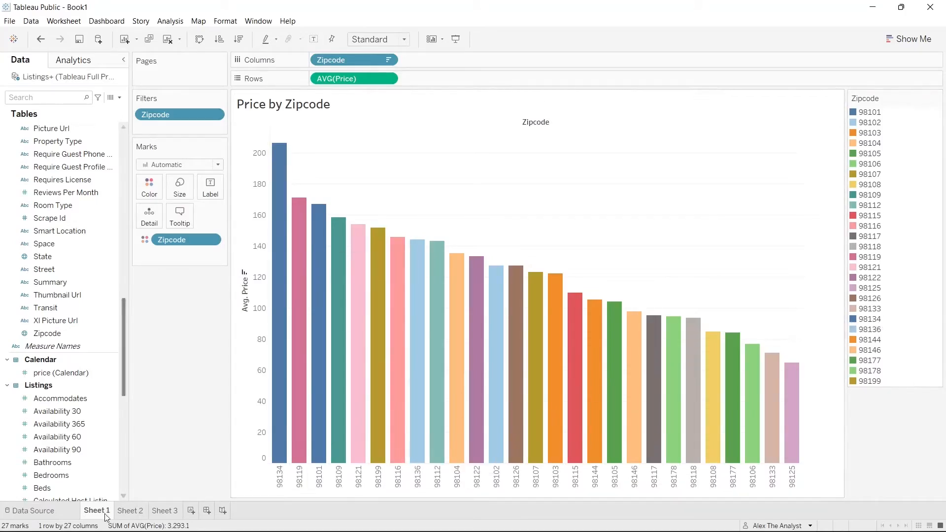
{"action": "left_click", "coordinate": [130, 513]}
{"action": "left_click", "coordinate": [104, 515]}
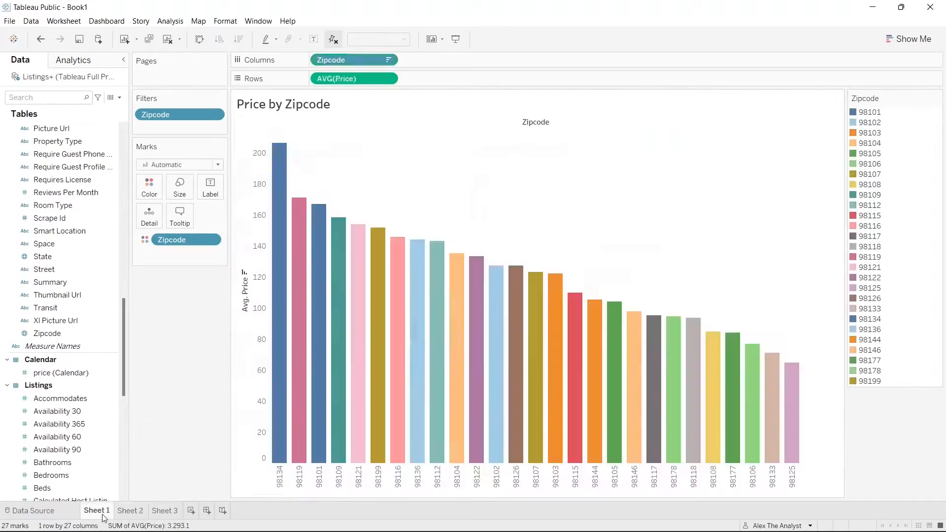
{"action": "left_click", "coordinate": [124, 514]}
{"action": "left_click", "coordinate": [97, 513]}
{"action": "left_click", "coordinate": [127, 513]}
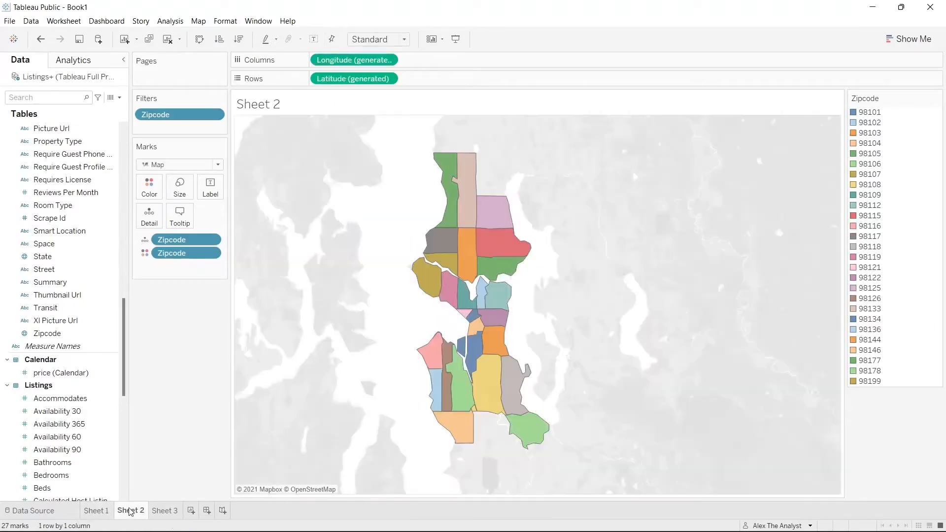
{"action": "left_click", "coordinate": [101, 515]}
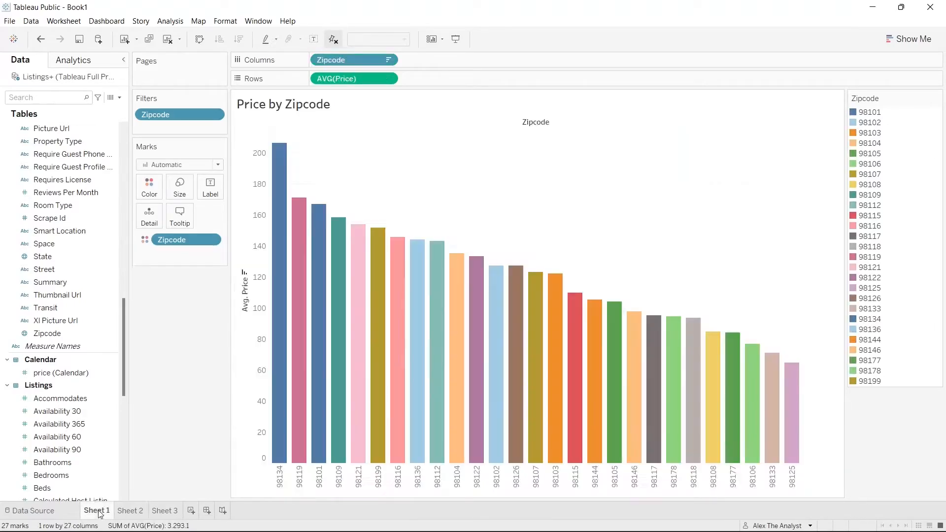
{"action": "left_click", "coordinate": [123, 515]}
{"action": "left_click", "coordinate": [103, 516]}
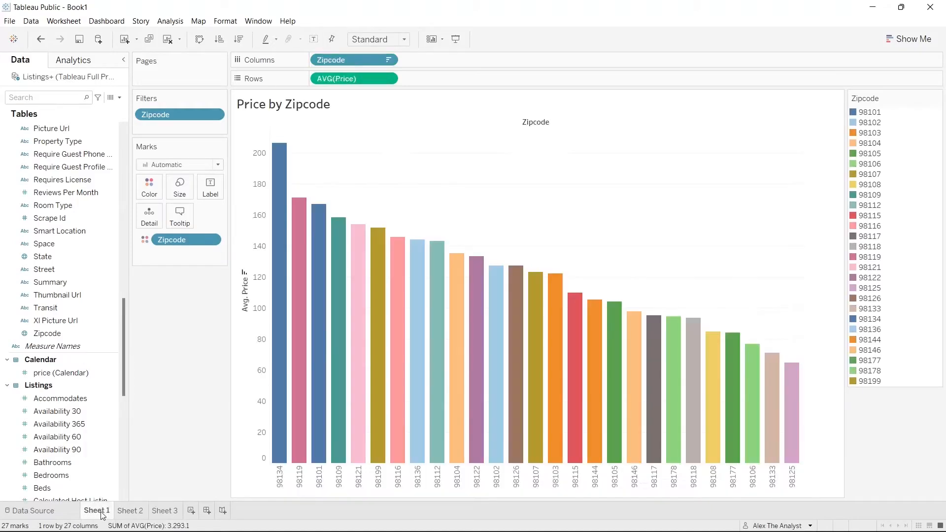
{"action": "left_click", "coordinate": [127, 513]}
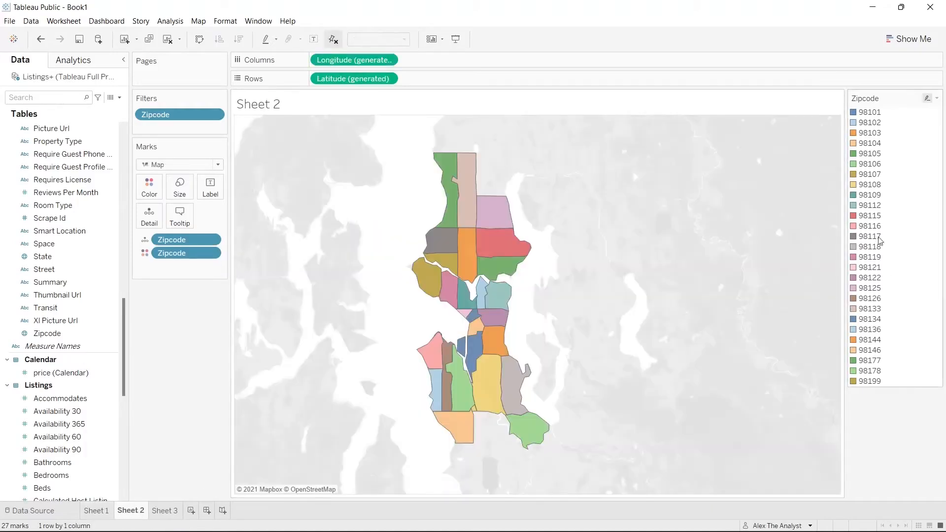
Label the areas of the Sheet 2 map with their zipcodes by turning the Zipcode detail mark into a label
{"action": "left_click", "coordinate": [98, 513]}
{"action": "left_click", "coordinate": [130, 512]}
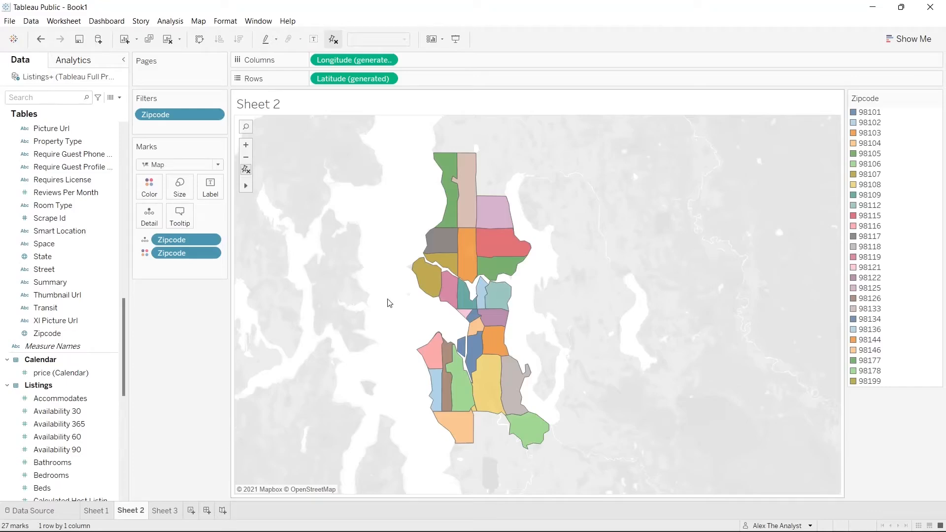
{"action": "left_click", "coordinate": [145, 242]}
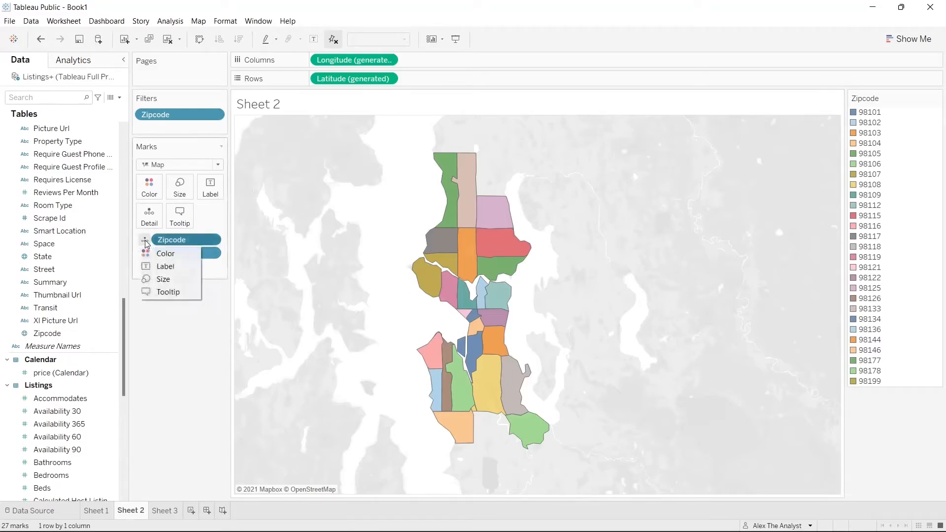
{"action": "left_click", "coordinate": [159, 265]}
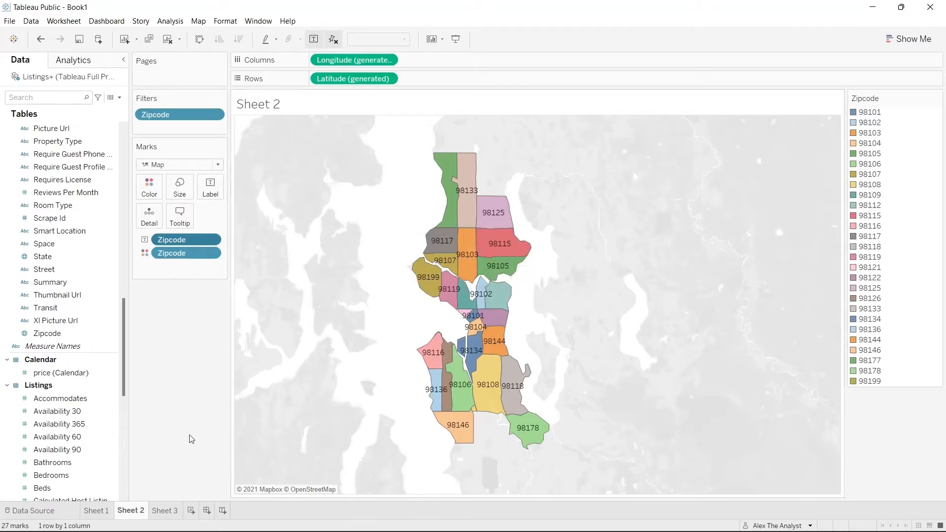
Check the Sheet 1 bar chart, then add the Listings Price field to the Sheet 2 map as a label
{"action": "left_click", "coordinate": [94, 514]}
{"action": "mouse_move", "coordinate": [278, 272]}
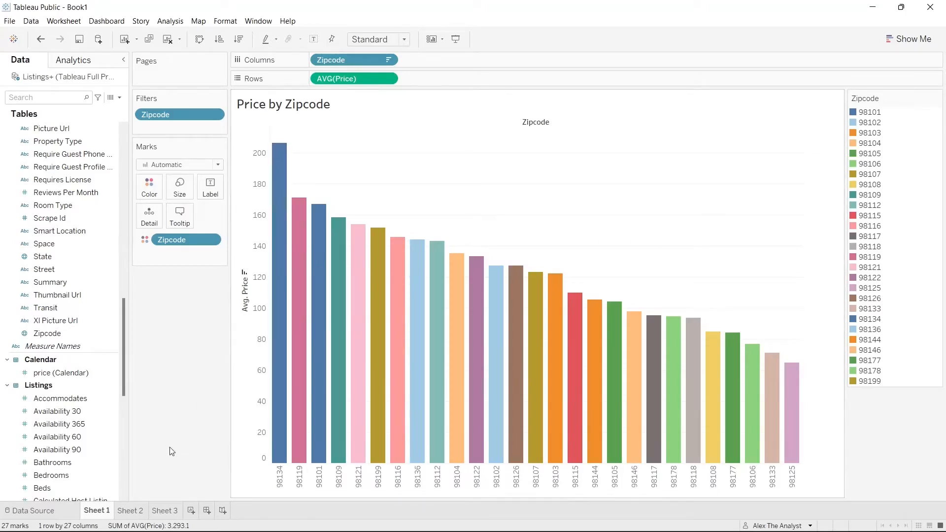
{"action": "left_click", "coordinate": [130, 510]}
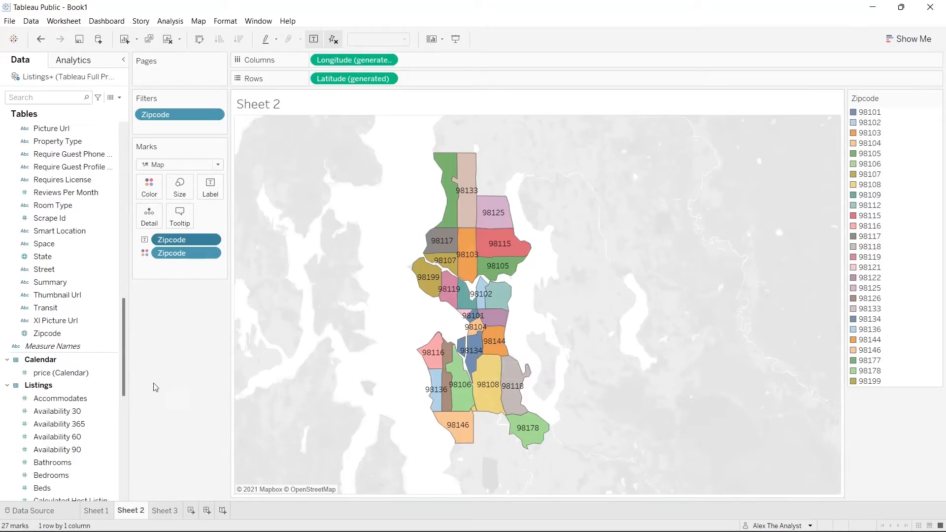
{"action": "left_click_drag", "start_coordinate": [124, 347], "coordinate": [122, 421]}
{"action": "left_click_drag", "start_coordinate": [43, 373], "coordinate": [195, 272]}
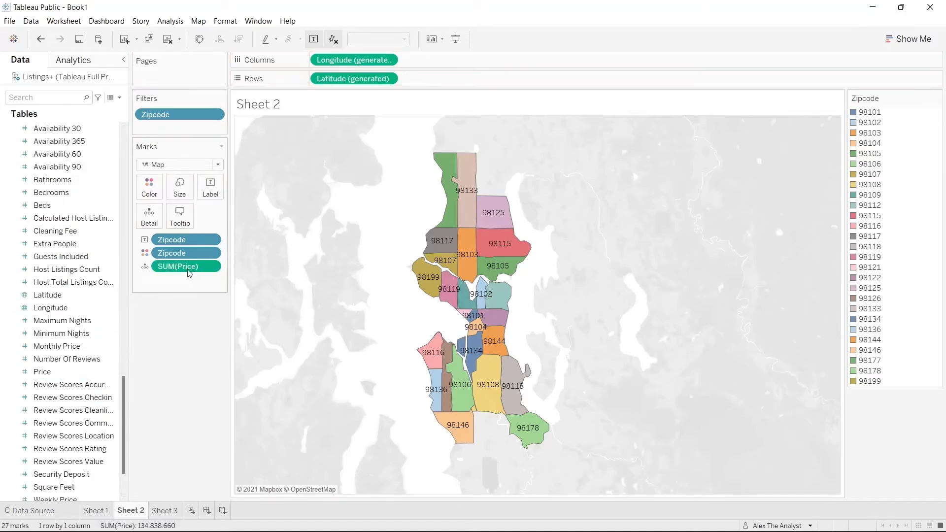
{"action": "left_click", "coordinate": [144, 268]}
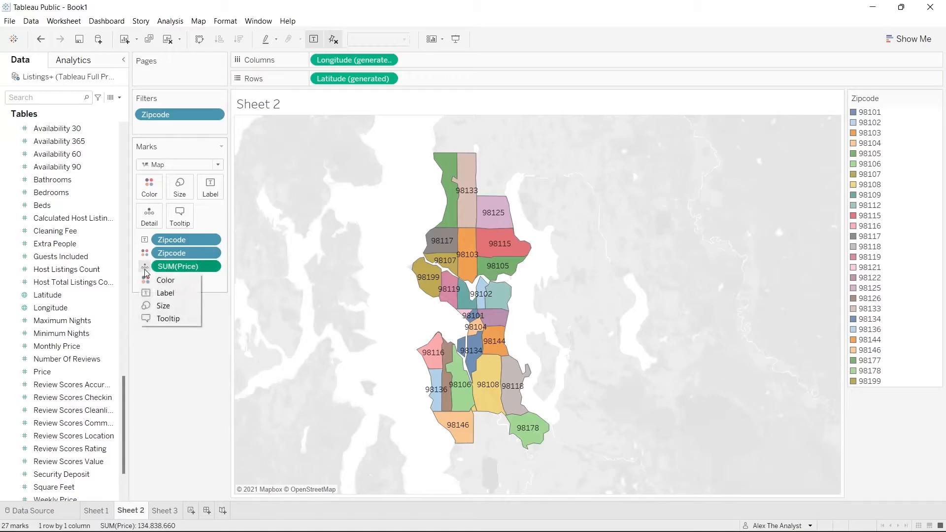
{"action": "left_click", "coordinate": [163, 293]}
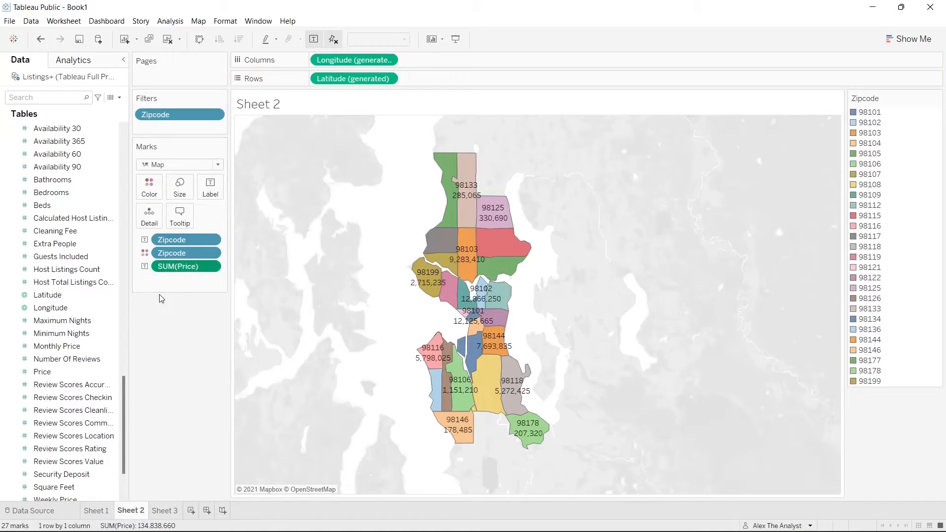
Change the aggregation of the map's price label to Average
{"action": "left_click", "coordinate": [216, 267]}
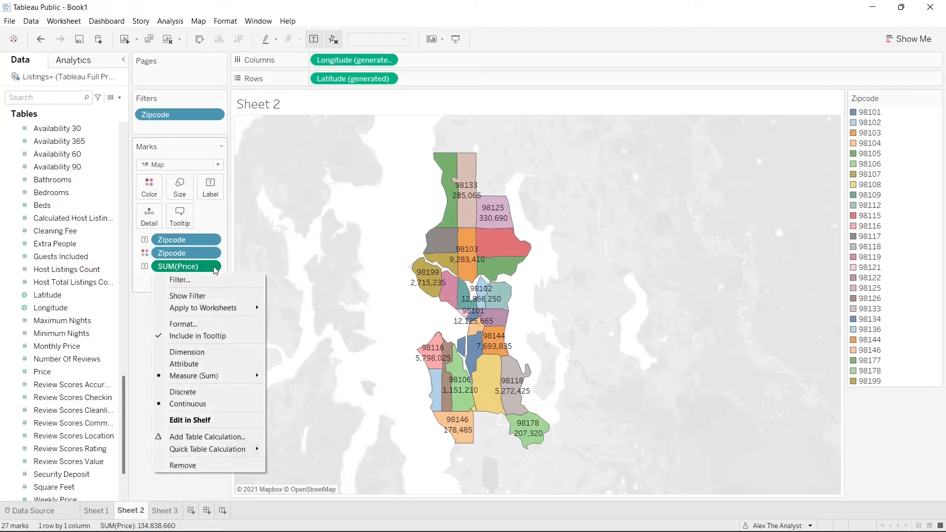
{"action": "mouse_move", "coordinate": [209, 375]}
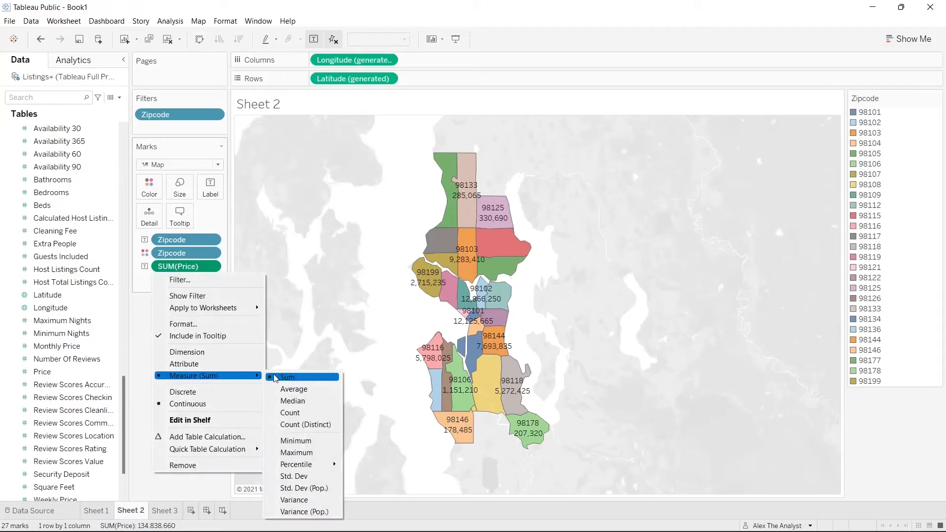
{"action": "left_click", "coordinate": [292, 389]}
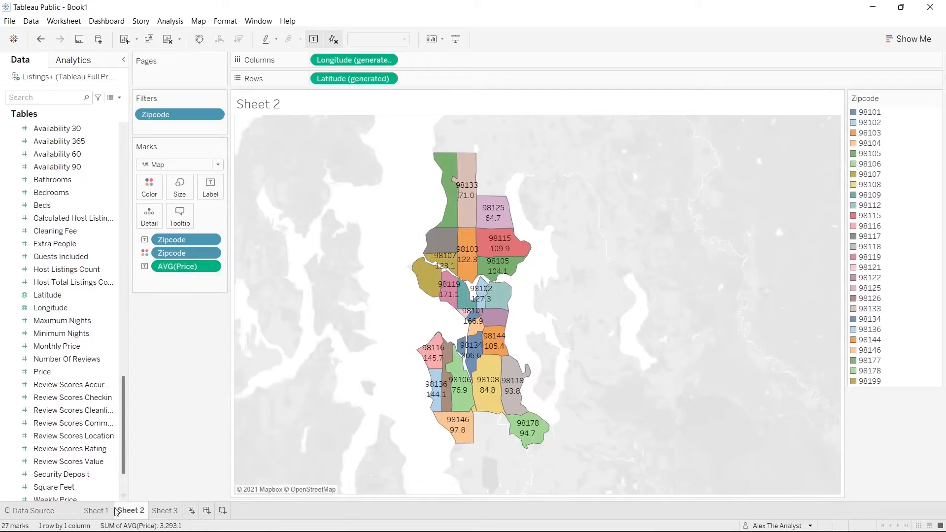
Compare the average price of zipcode 98134 in the Sheet 1 bar chart with its label on the Sheet 2 map
{"action": "left_click", "coordinate": [96, 511]}
{"action": "mouse_move", "coordinate": [279, 155]}
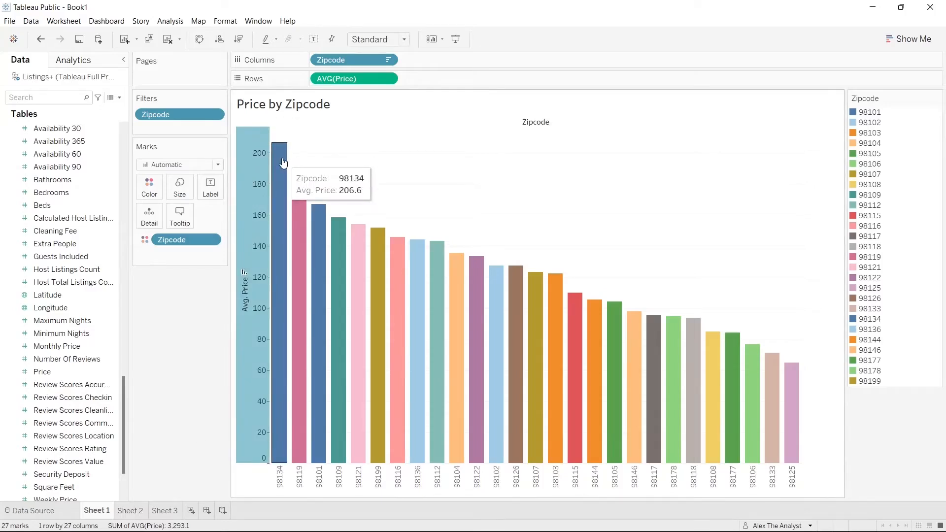
{"action": "left_click", "coordinate": [129, 511]}
{"action": "mouse_move", "coordinate": [469, 363]}
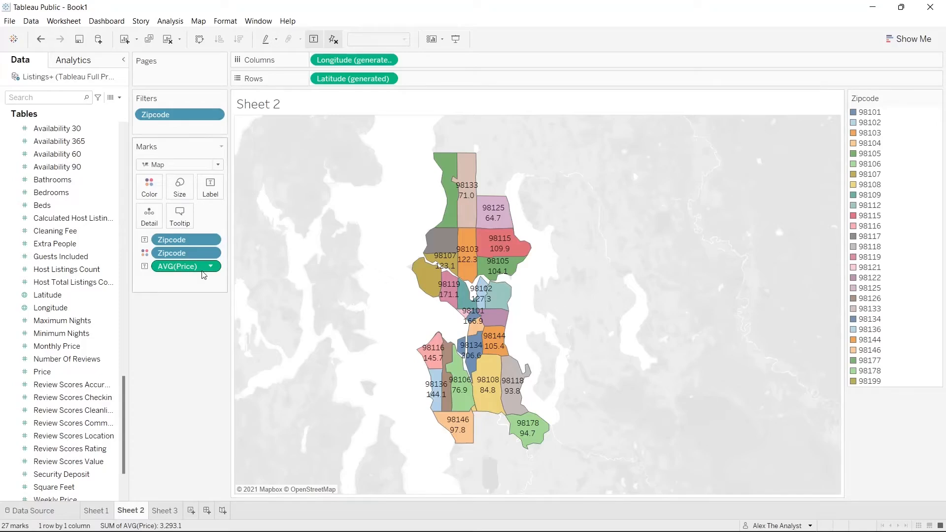
Reduce the mark size on the Sheet 2 map slightly so that more zipcode and price labels fit
{"action": "left_click", "coordinate": [185, 191]}
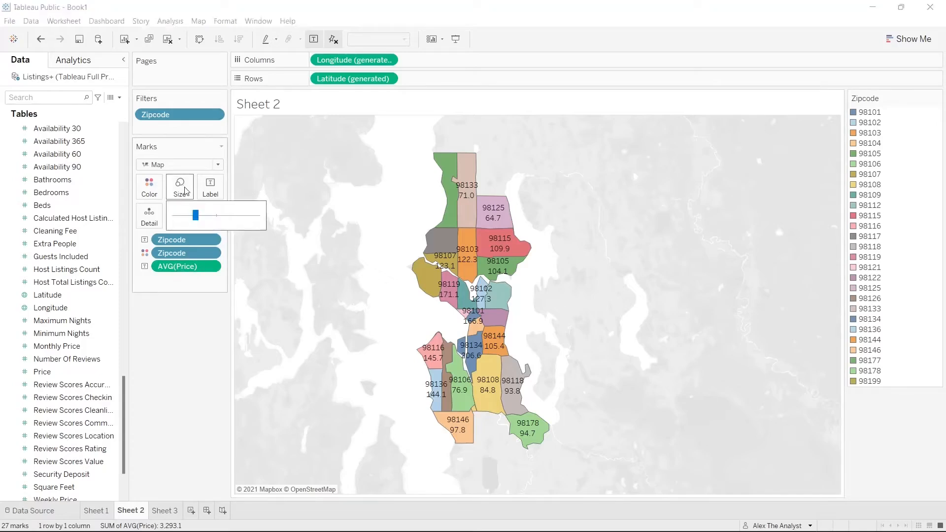
{"action": "left_click_drag", "start_coordinate": [195, 223], "coordinate": [186, 224]}
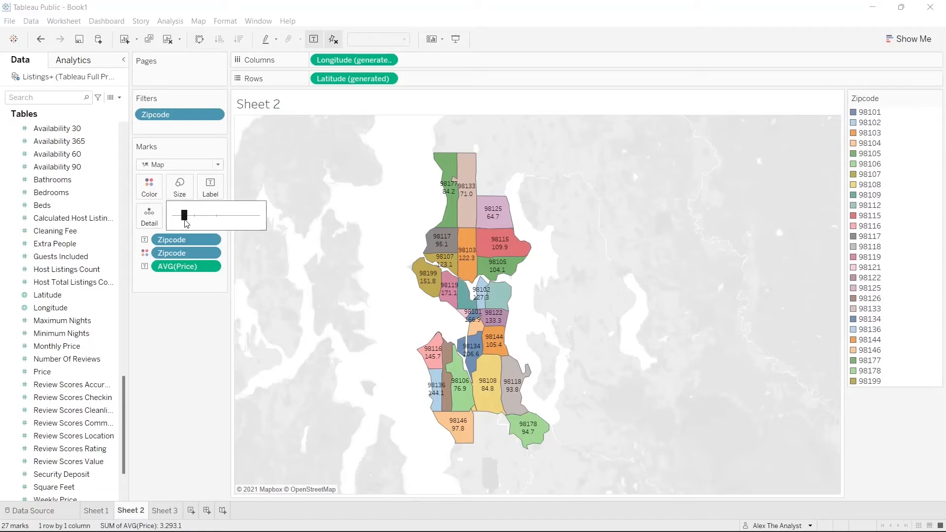
{"action": "left_click_drag", "start_coordinate": [186, 224], "coordinate": [185, 224]}
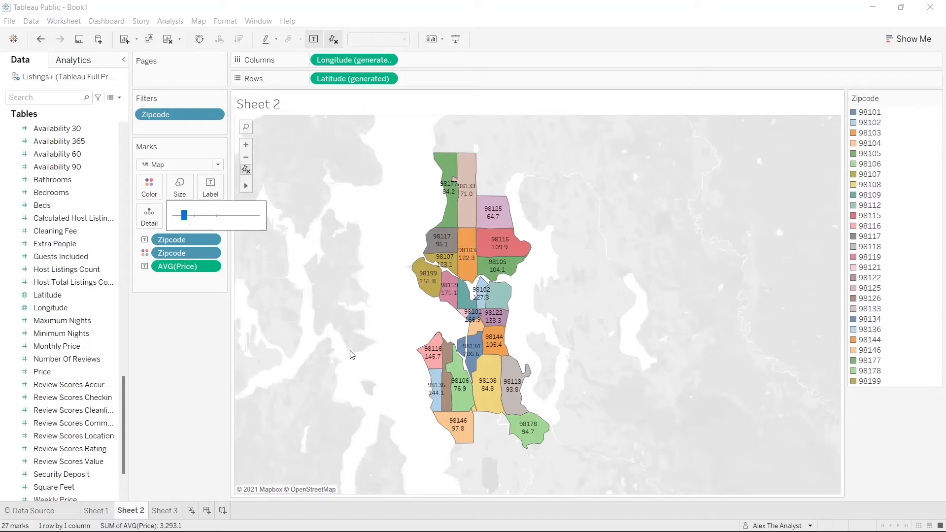
{"action": "left_click", "coordinate": [191, 338]}
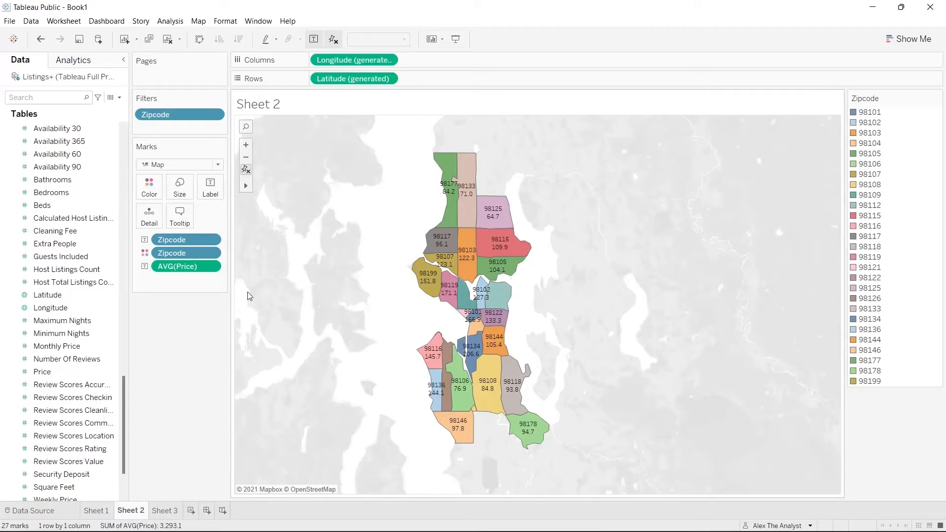
{"action": "left_click", "coordinate": [216, 266]}
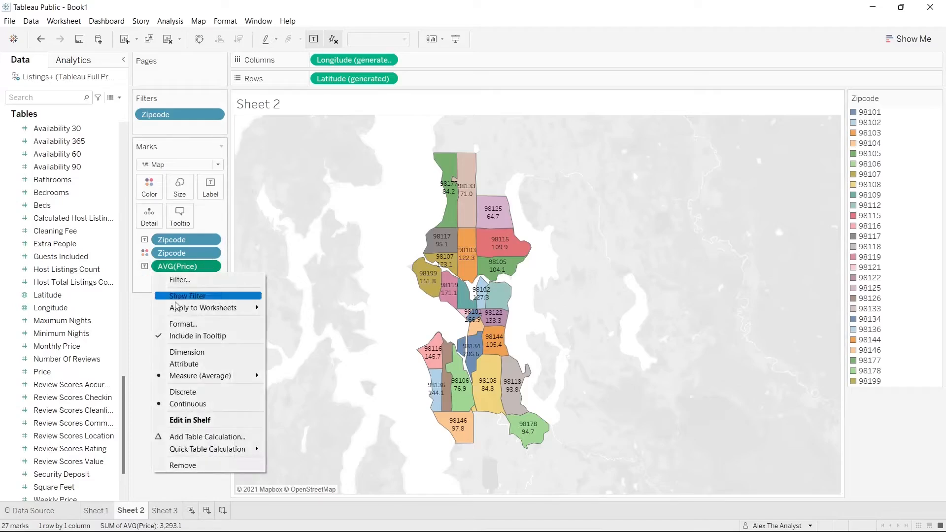
{"action": "left_click", "coordinate": [138, 328]}
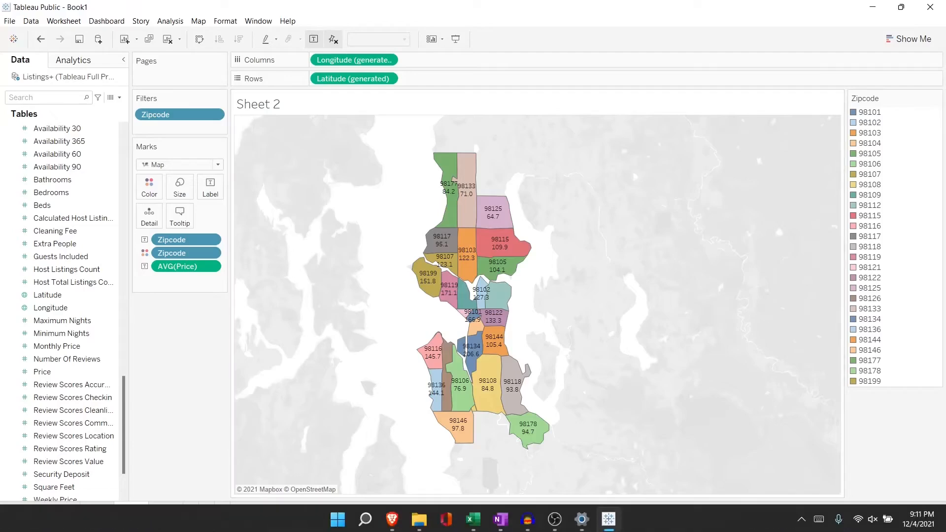
Compare the finished zipcode price map on Sheet 2 with the Price by Zipcode bar chart on Sheet 1
{"action": "left_click", "coordinate": [98, 511]}
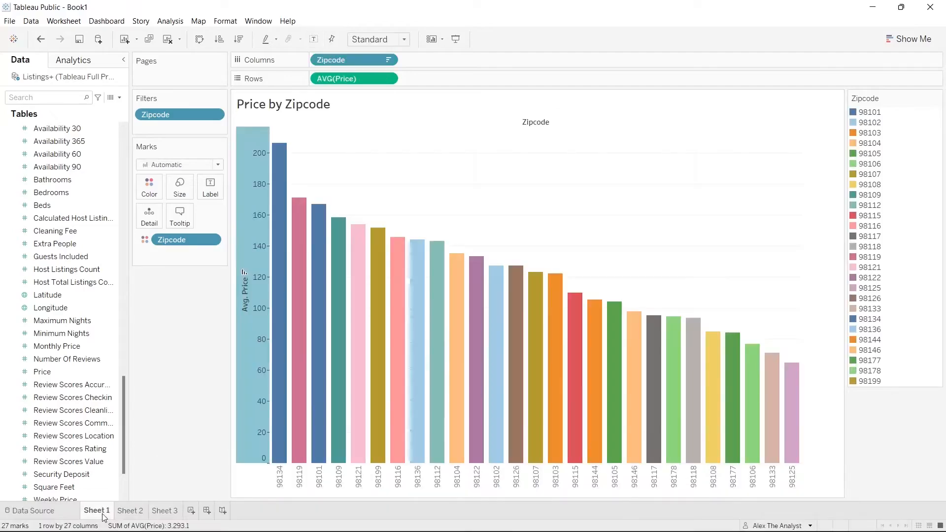
{"action": "left_click", "coordinate": [129, 511]}
{"action": "left_click", "coordinate": [94, 513]}
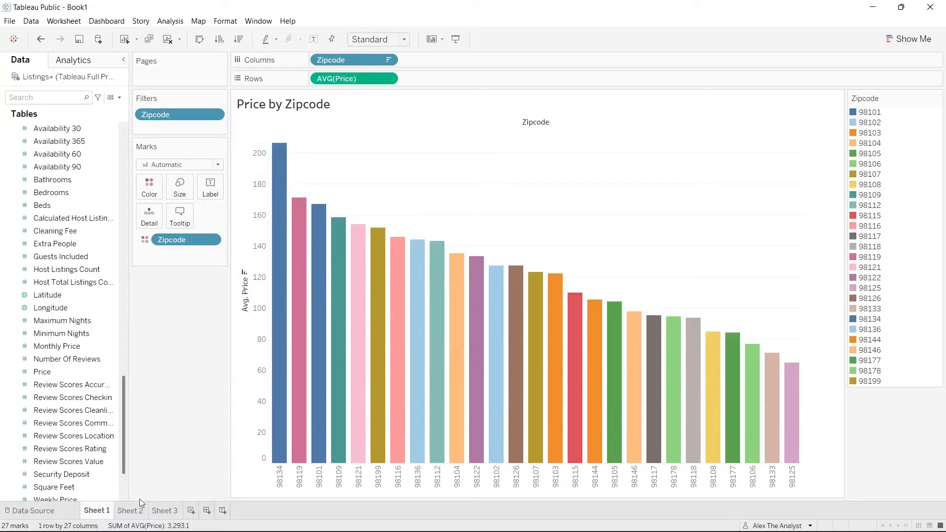
{"action": "left_click", "coordinate": [132, 511]}
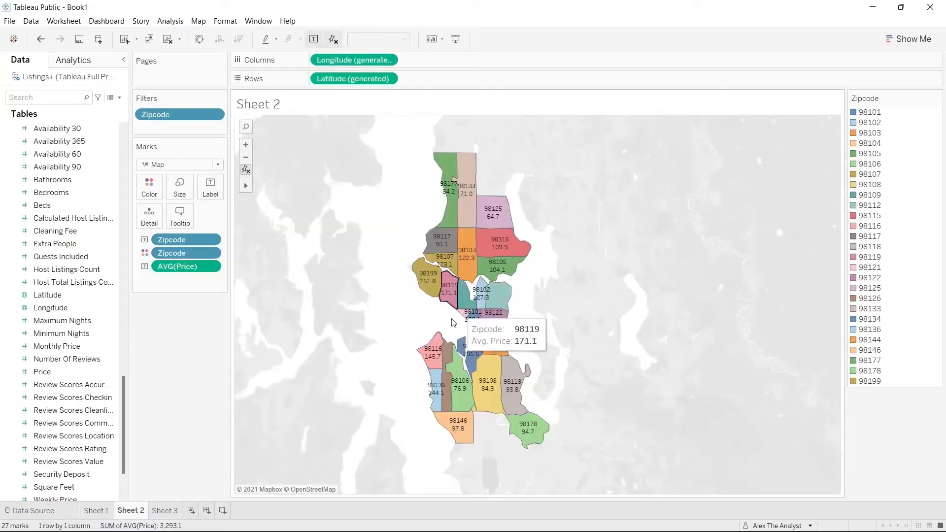
{"action": "left_click", "coordinate": [97, 511]}
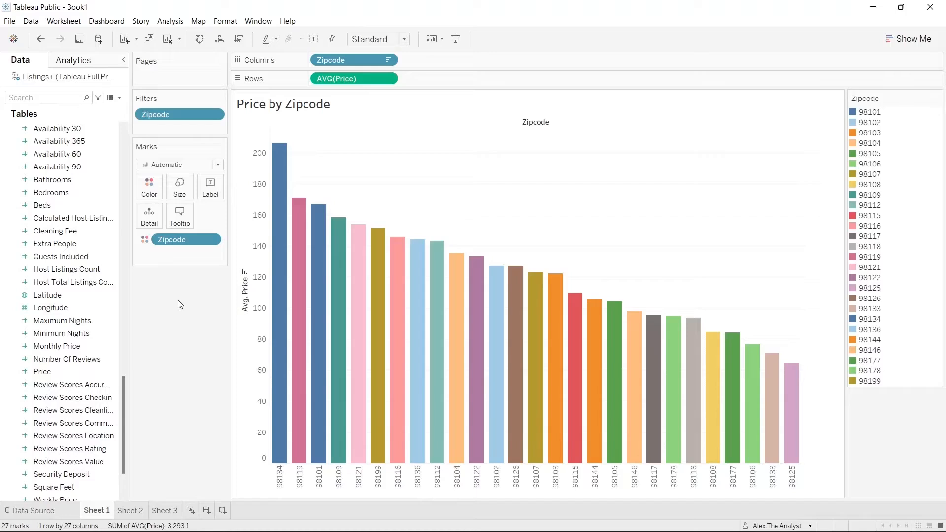
Start the Sheet 3 chart by placing the Calendar table's Date field on Columns
{"action": "left_click", "coordinate": [167, 512]}
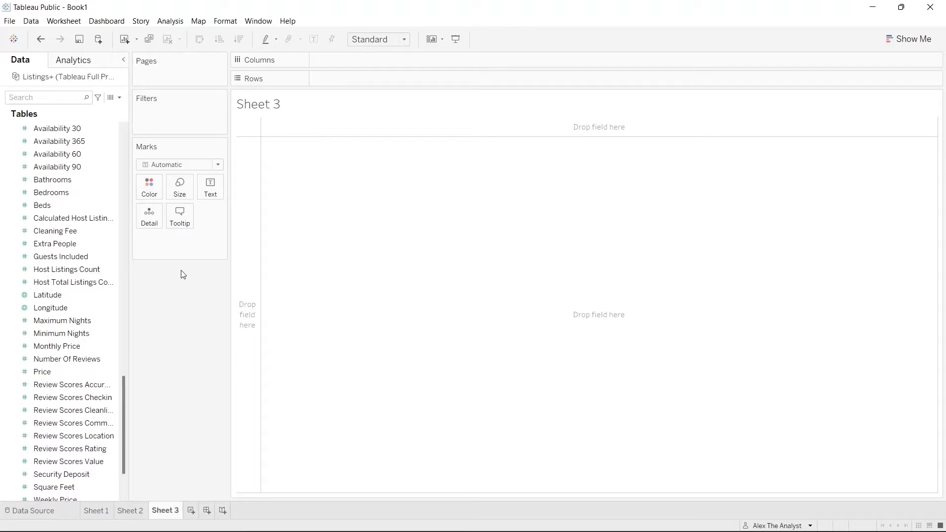
{"action": "scroll", "coordinate": [110, 255], "scroll_direction": "up", "scroll_amount": 15}
{"action": "scroll", "coordinate": [111, 253], "scroll_direction": "up", "scroll_amount": 9}
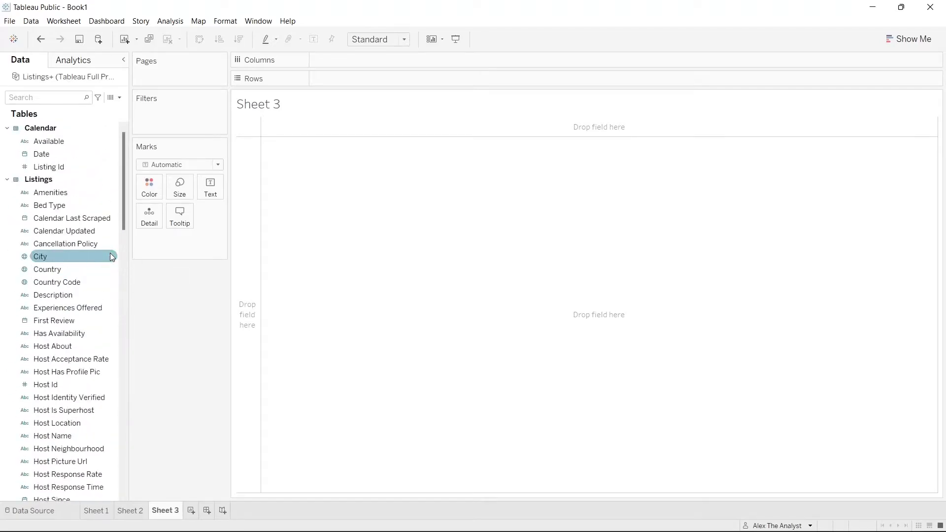
{"action": "left_click", "coordinate": [77, 155]}
{"action": "mouse_move", "coordinate": [79, 159]}
{"action": "left_mouse_down"}
{"action": "mouse_move", "coordinate": [319, 69]}
{"action": "mouse_move", "coordinate": [376, 59]}
{"action": "left_mouse_up"}
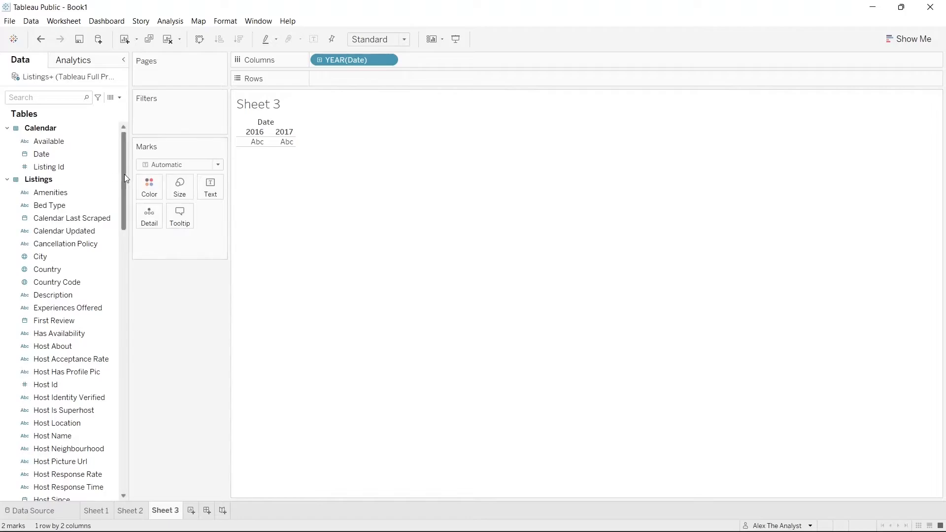
Widen the field list and place the price (Calendar) field on Rows of Sheet 3
{"action": "left_click_drag", "start_coordinate": [125, 175], "coordinate": [113, 453]}
{"action": "left_click", "coordinate": [90, 309]}
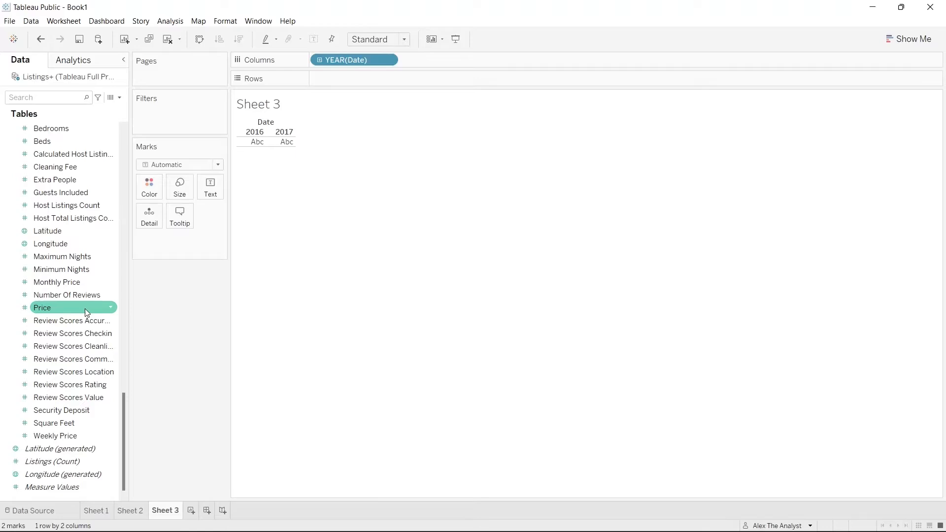
{"action": "left_click_drag", "start_coordinate": [130, 232], "coordinate": [172, 232]}
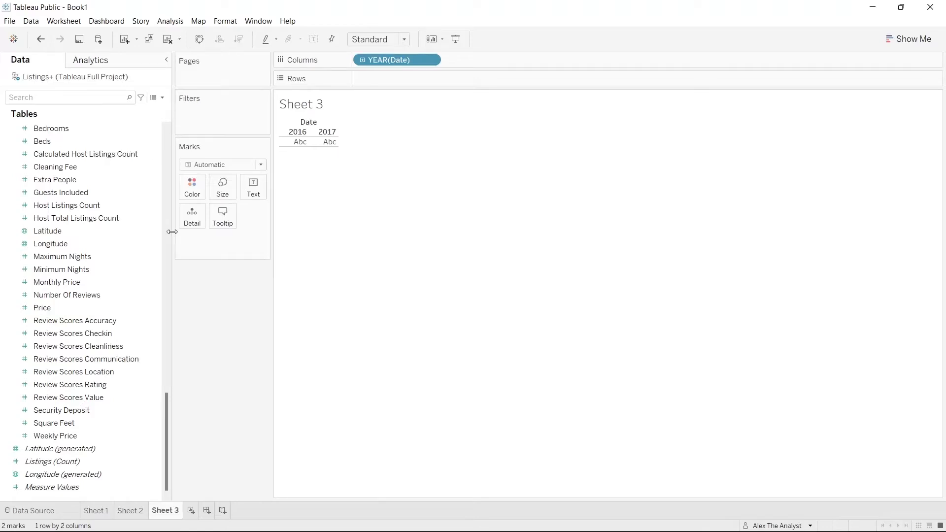
{"action": "left_click_drag", "start_coordinate": [172, 231], "coordinate": [169, 232]}
{"action": "left_click_drag", "start_coordinate": [162, 434], "coordinate": [163, 165]}
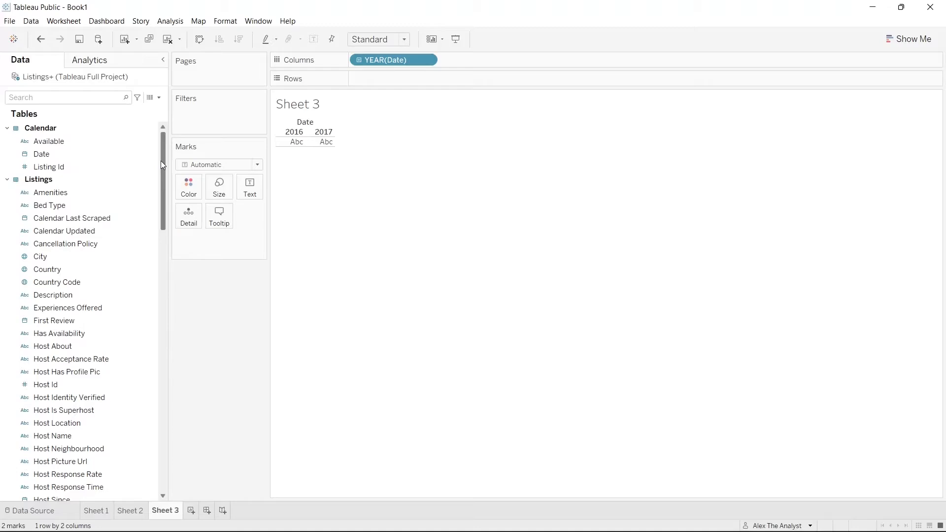
{"action": "left_click_drag", "start_coordinate": [161, 165], "coordinate": [164, 355]}
{"action": "mouse_move", "coordinate": [74, 283]}
{"action": "left_mouse_down"}
{"action": "mouse_move", "coordinate": [91, 289]}
{"action": "mouse_move", "coordinate": [371, 135]}
{"action": "mouse_move", "coordinate": [415, 65]}
{"action": "mouse_move", "coordinate": [415, 80]}
{"action": "left_mouse_up"}
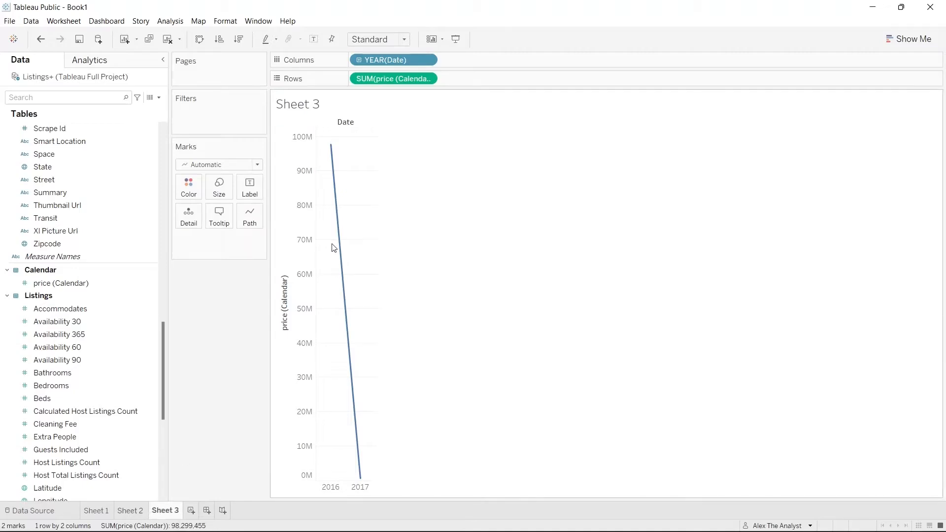
{"action": "left_click", "coordinate": [426, 60]}
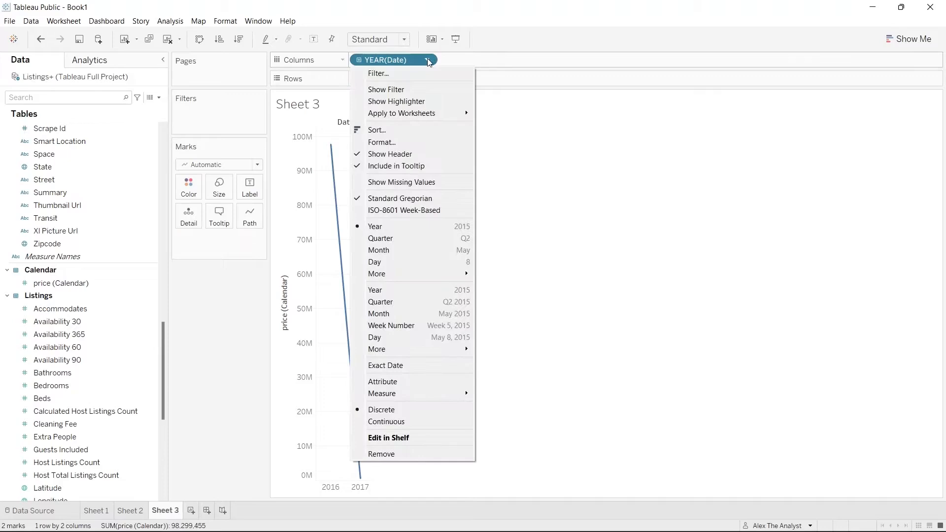
{"action": "left_click", "coordinate": [228, 315]}
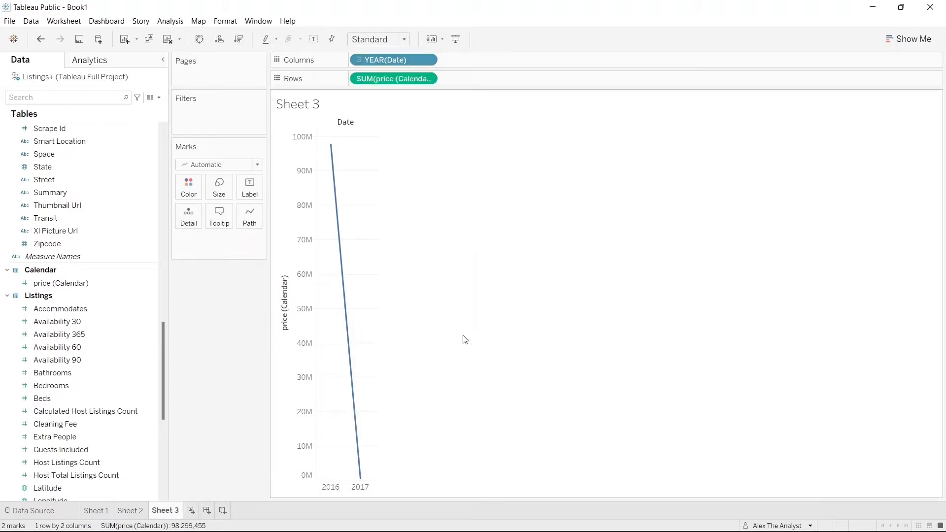
{"action": "left_click", "coordinate": [428, 60]}
{"action": "double_click", "coordinate": [431, 63]}
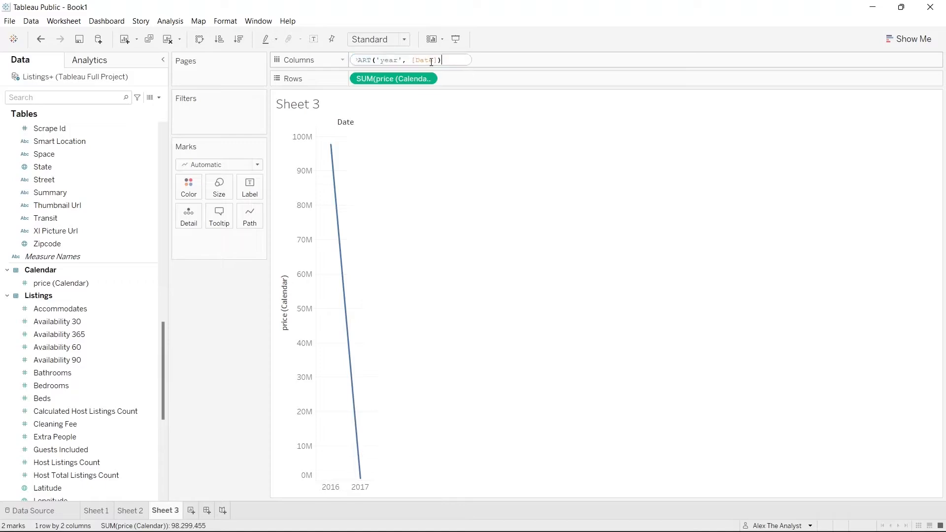
{"action": "left_click", "coordinate": [462, 118]}
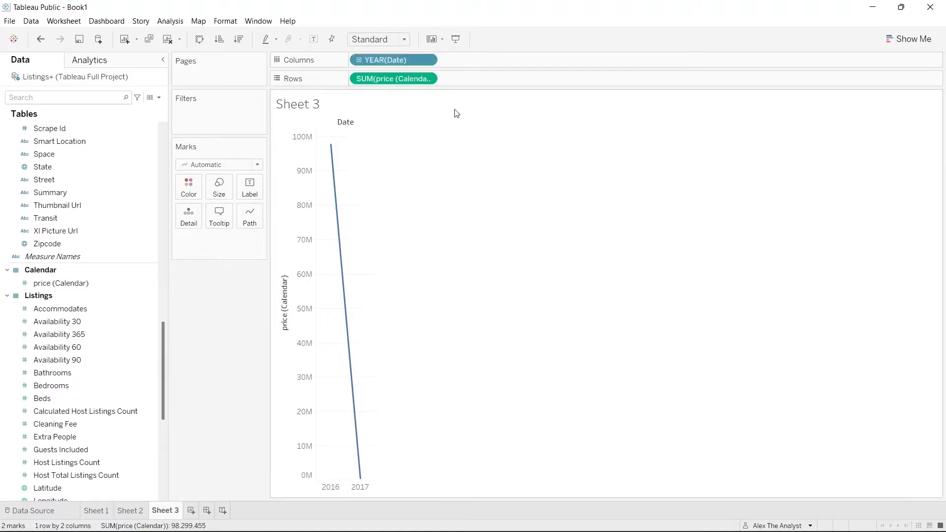
Try grouping Sheet 3's Date on Columns by discrete quarter, by year and by continuous week number
{"action": "left_click", "coordinate": [427, 60]}
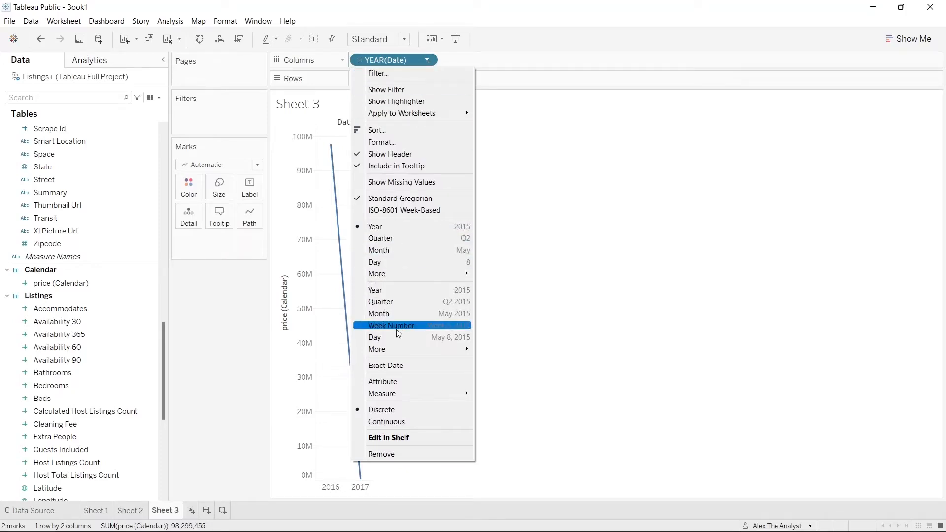
{"action": "left_click", "coordinate": [406, 238]}
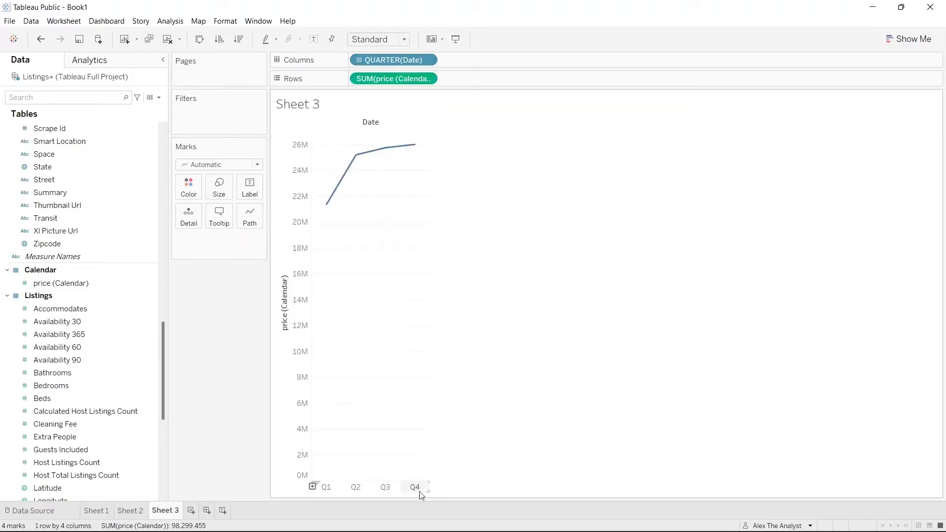
{"action": "left_click", "coordinate": [427, 61]}
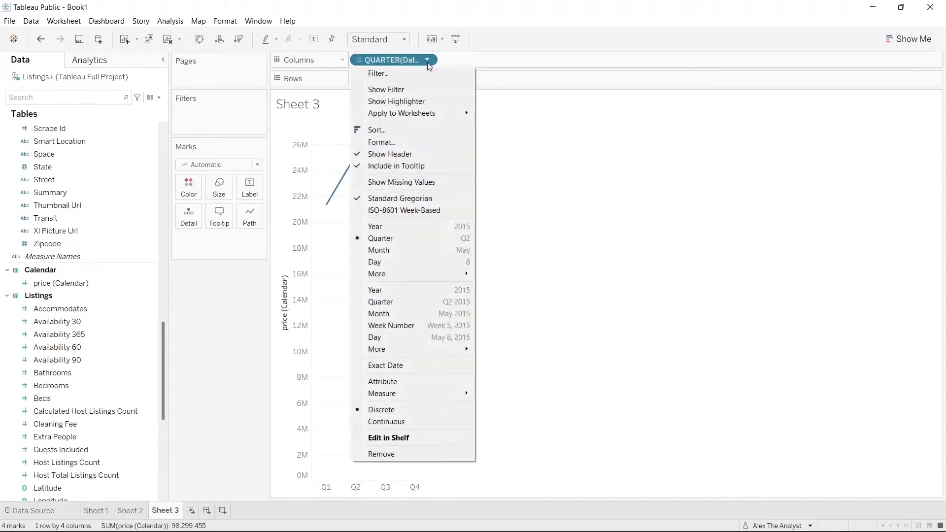
{"action": "left_click", "coordinate": [398, 229]}
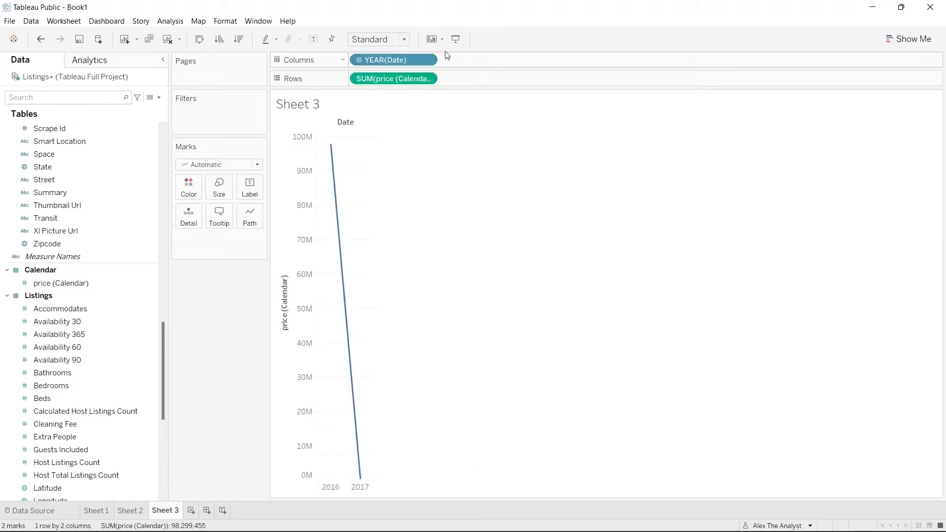
{"action": "left_click", "coordinate": [427, 60]}
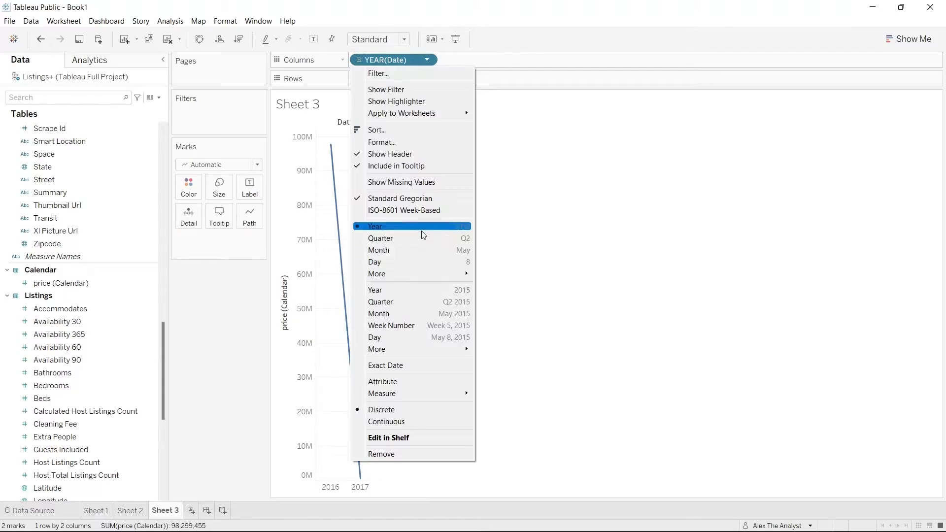
{"action": "left_click", "coordinate": [418, 329]}
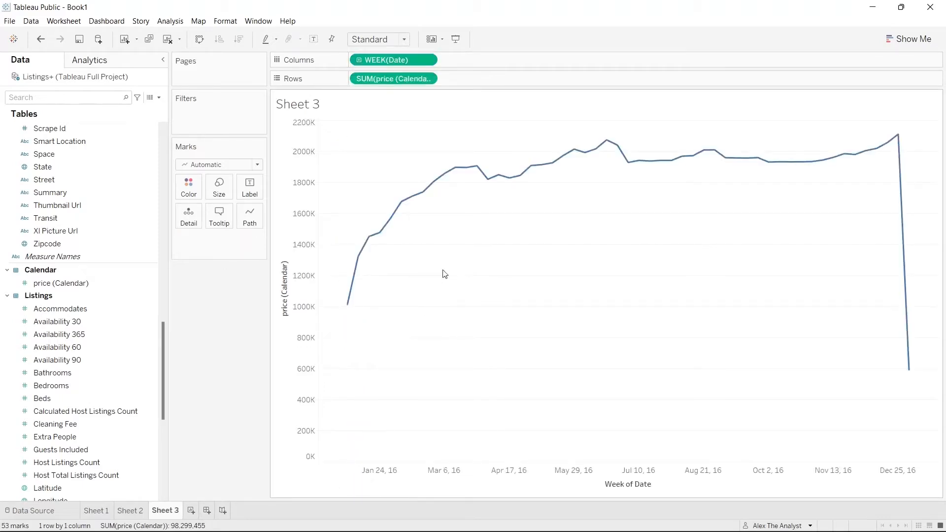
Compare the price line again with Date grouped by quarter, by week number and by year
{"action": "left_click", "coordinate": [428, 61]}
{"action": "left_click", "coordinate": [394, 226]}
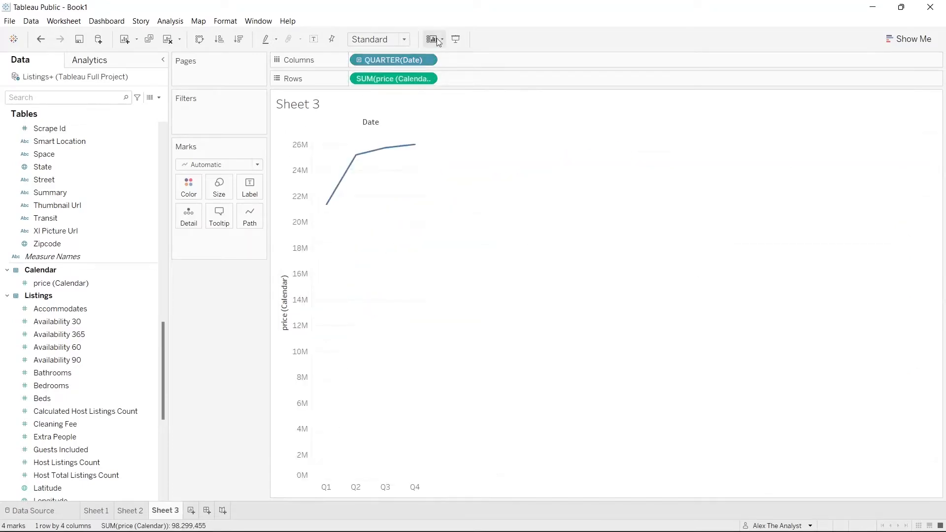
{"action": "left_click", "coordinate": [428, 59]}
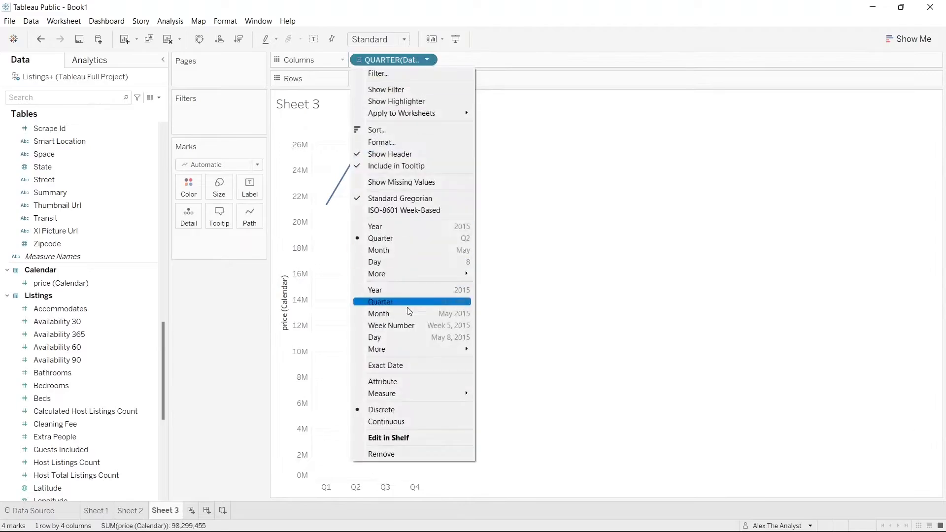
{"action": "left_click", "coordinate": [407, 327]}
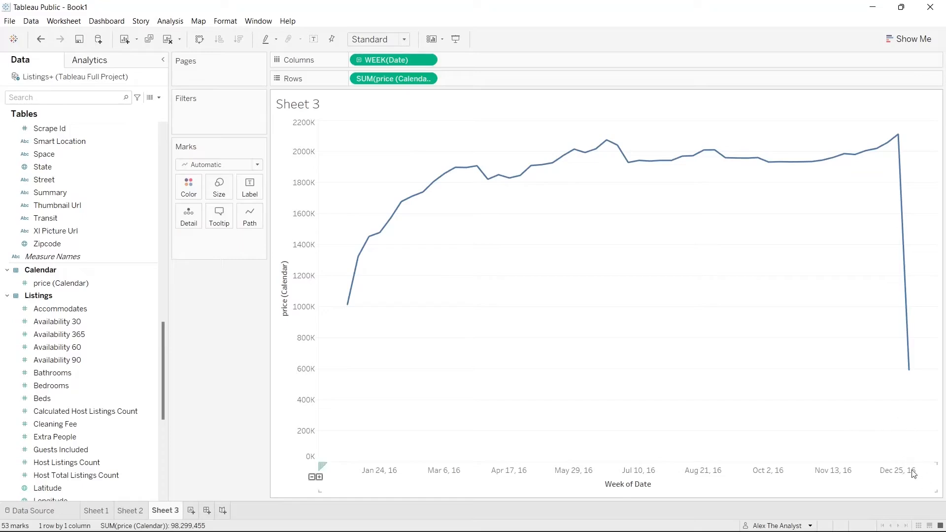
{"action": "left_click", "coordinate": [432, 59]}
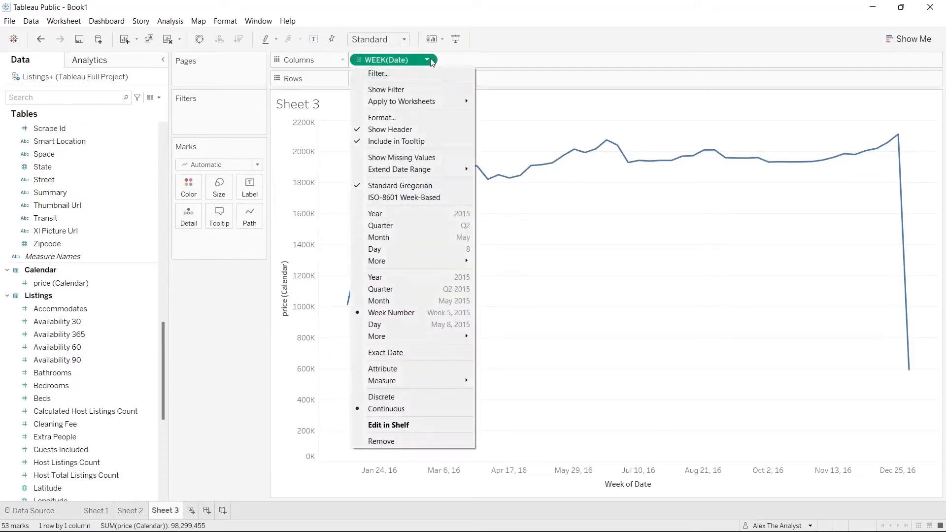
{"action": "left_click", "coordinate": [395, 214]}
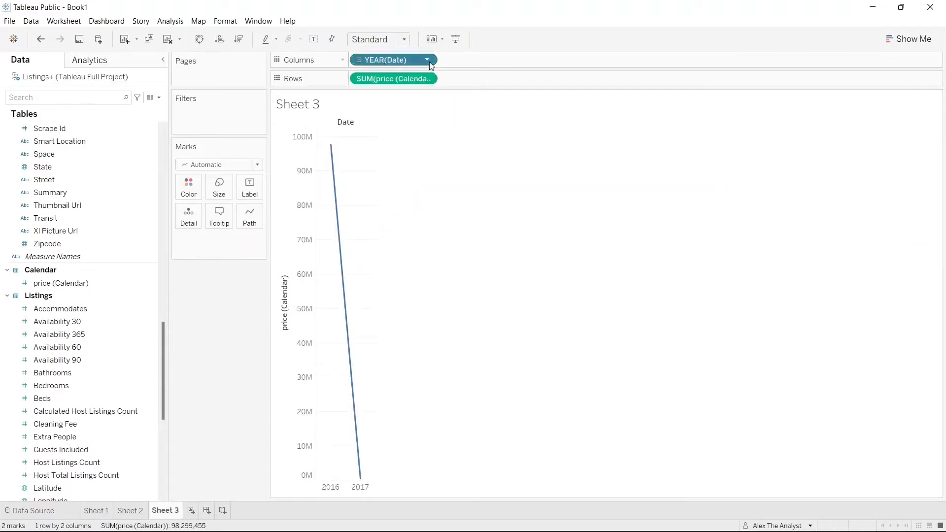
Set the Date on Columns to continuous Week Number and inspect the line's last two weekly points
{"action": "left_click", "coordinate": [427, 60]}
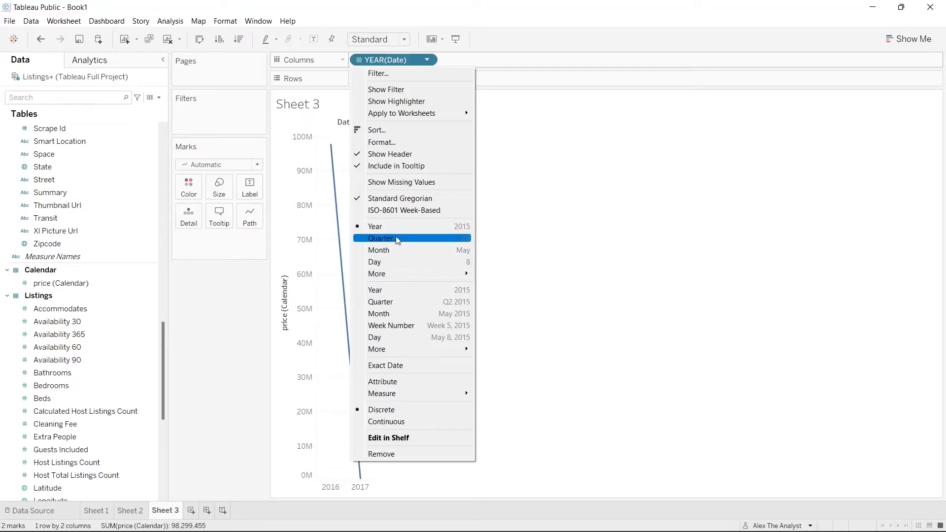
{"action": "left_click", "coordinate": [404, 329]}
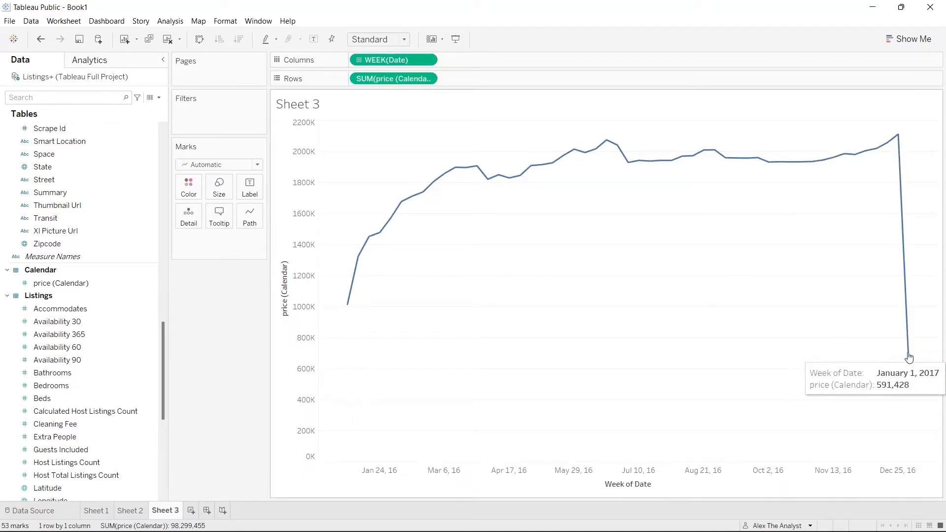
{"action": "mouse_move", "coordinate": [900, 140]}
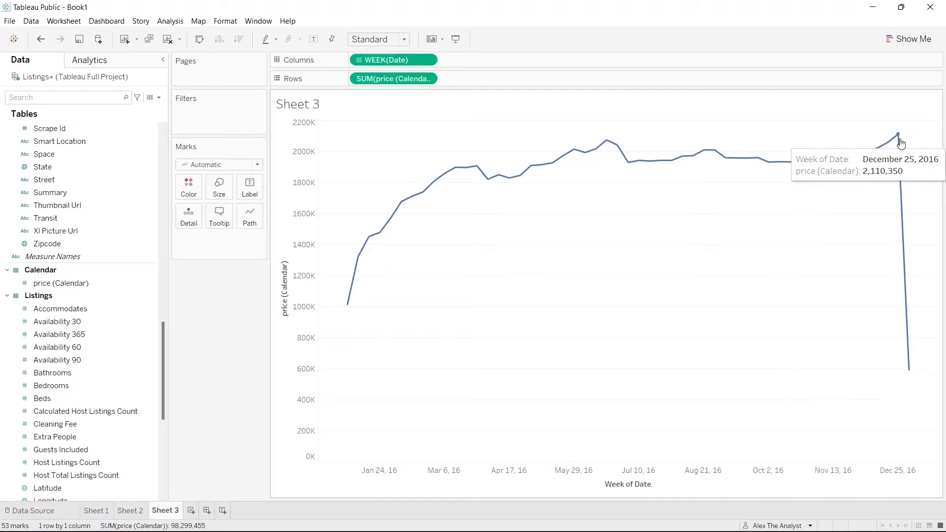
{"action": "mouse_move", "coordinate": [911, 362]}
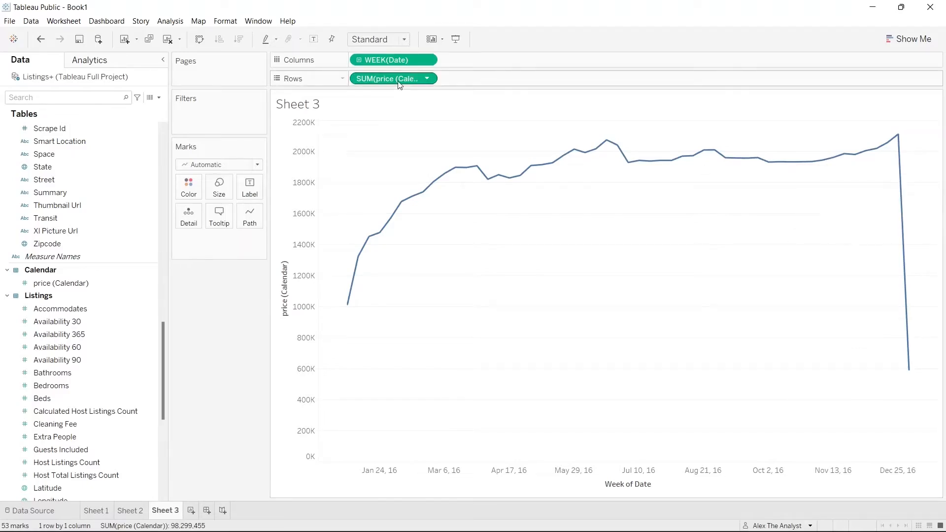
{"action": "left_click", "coordinate": [427, 60]}
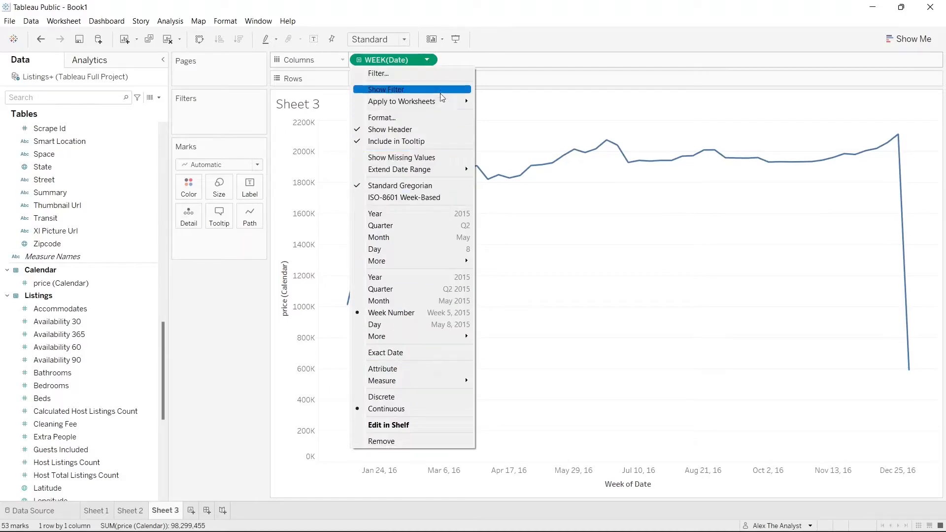
{"action": "left_click", "coordinate": [433, 119]}
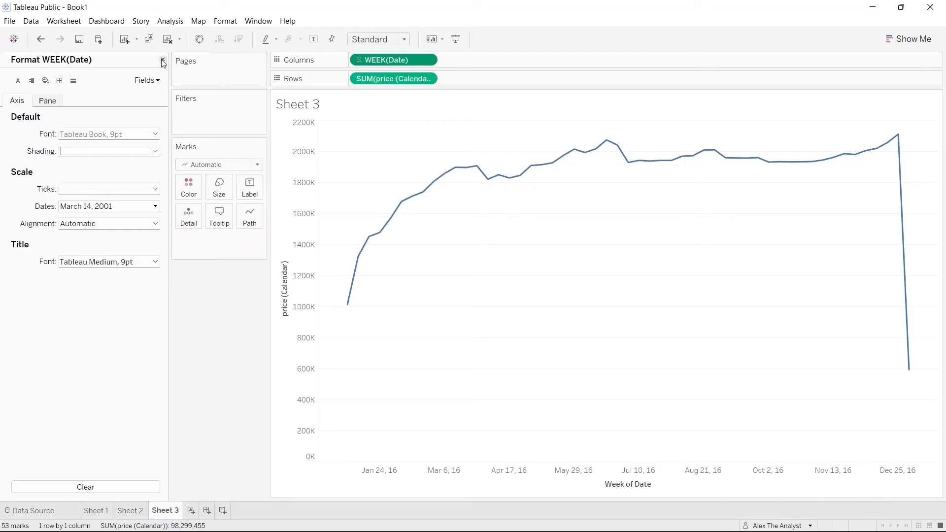
{"action": "left_click", "coordinate": [162, 60]}
Filter the week of Date to the range 1/3/2016 to 12/31/2016 to exclude the final January 2017 week
{"action": "left_click", "coordinate": [427, 60]}
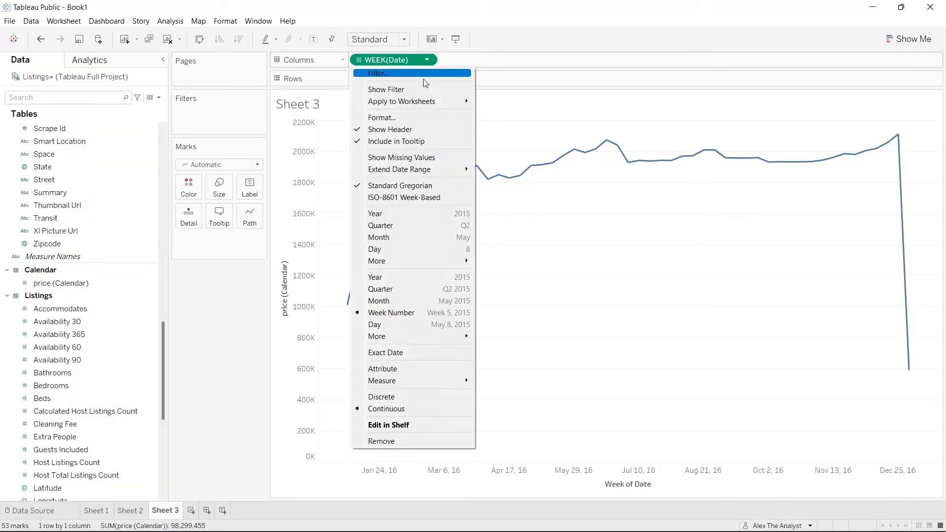
{"action": "left_click", "coordinate": [422, 75]}
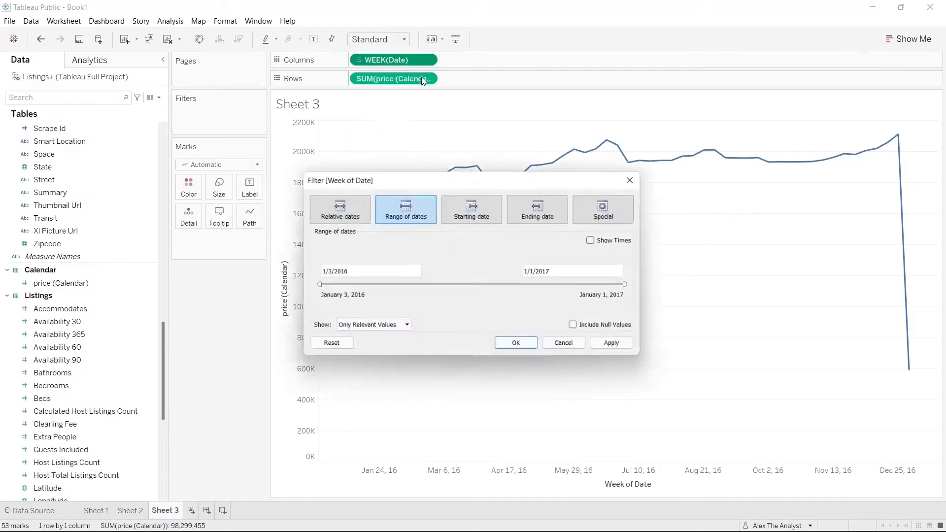
{"action": "left_click_drag", "start_coordinate": [631, 286], "coordinate": [630, 286]}
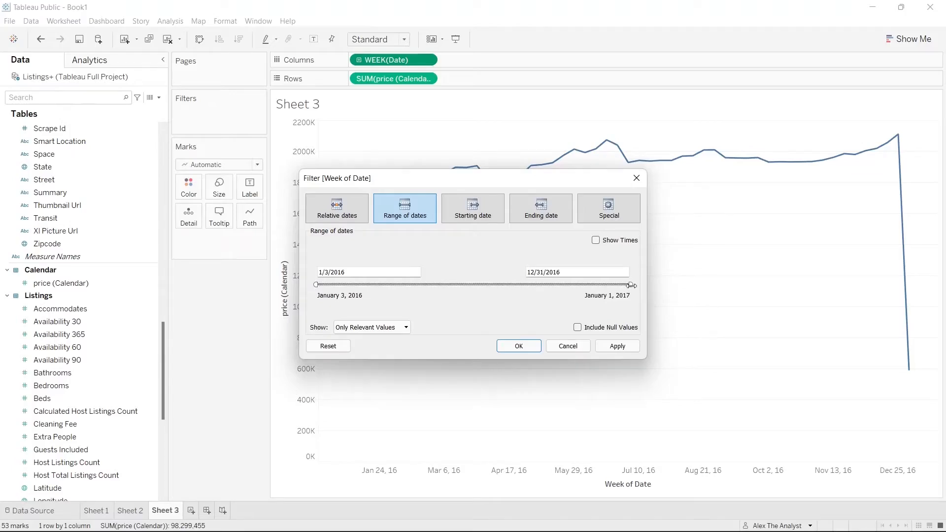
{"action": "left_click", "coordinate": [619, 345]}
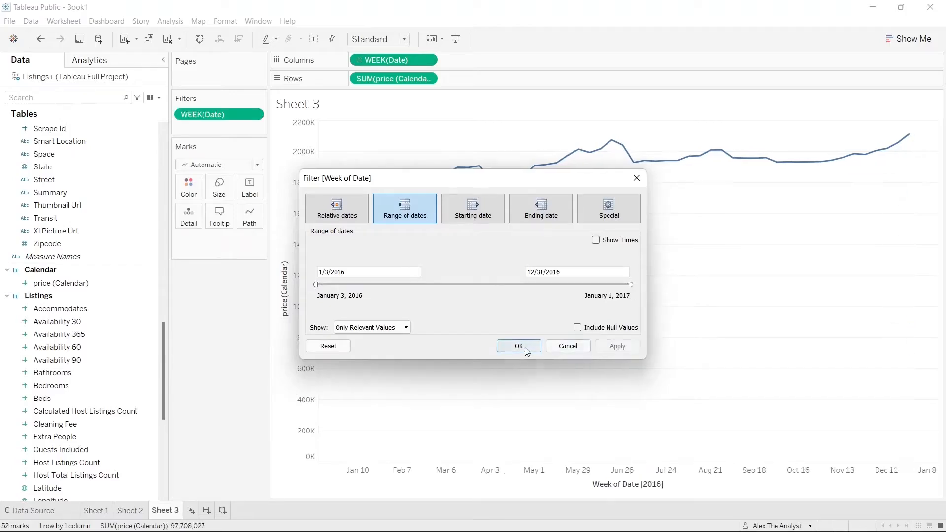
{"action": "left_click", "coordinate": [524, 348]}
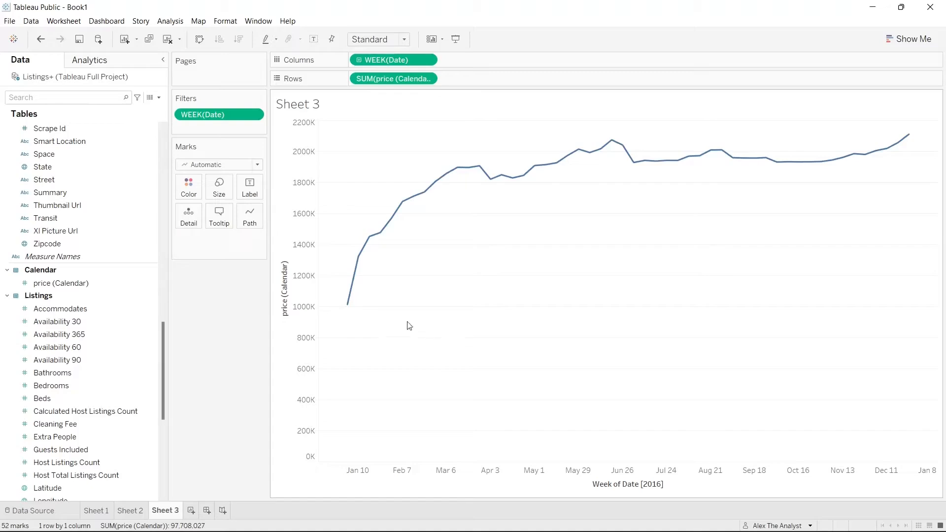
Check the suggested chart types for Sheet 3 and examine the weekly price values in January 2016
{"action": "left_click", "coordinate": [911, 39]}
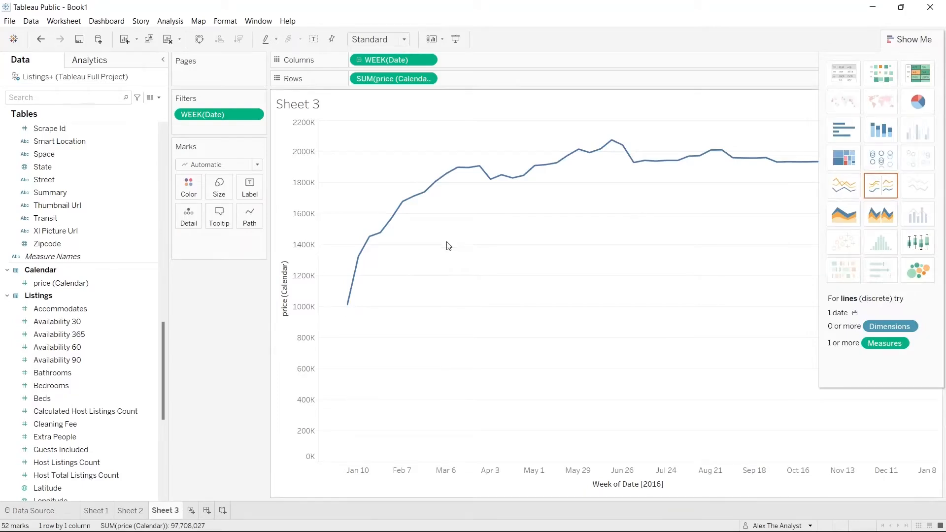
{"action": "left_click", "coordinate": [912, 39]}
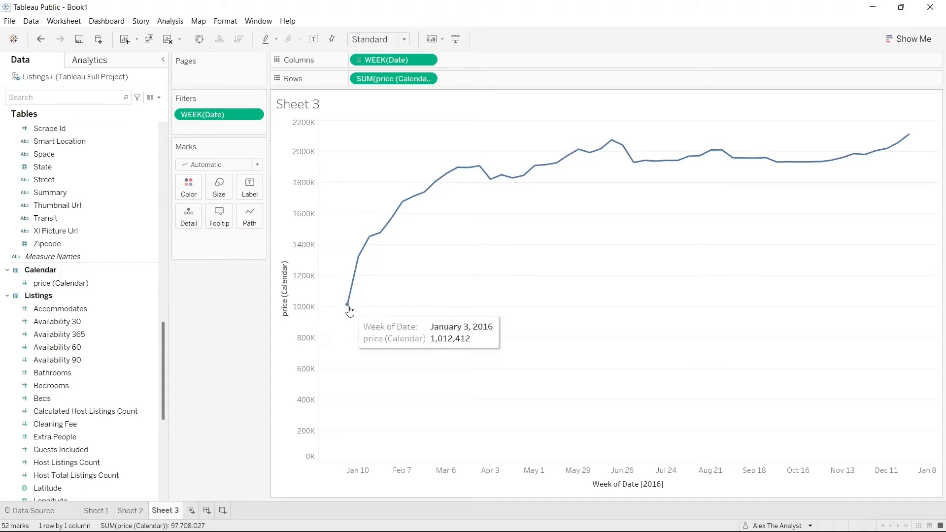
{"action": "mouse_move", "coordinate": [375, 243]}
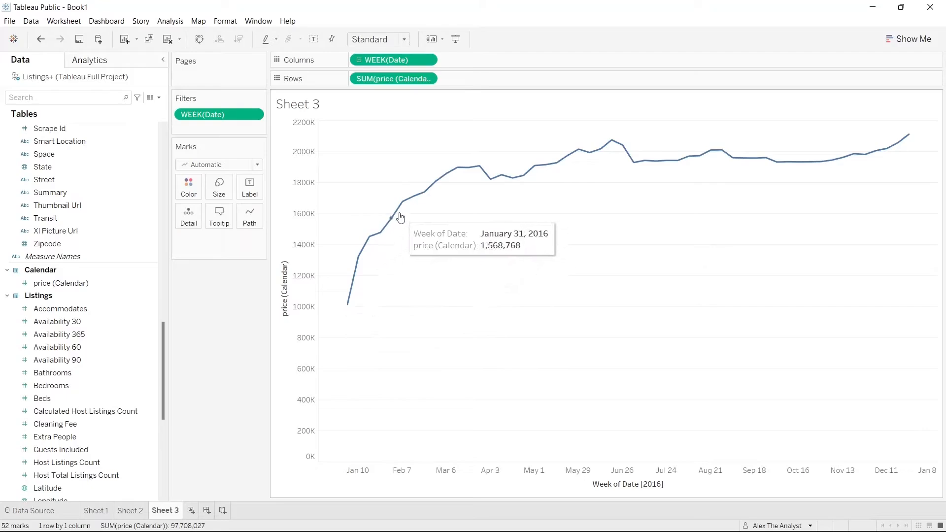
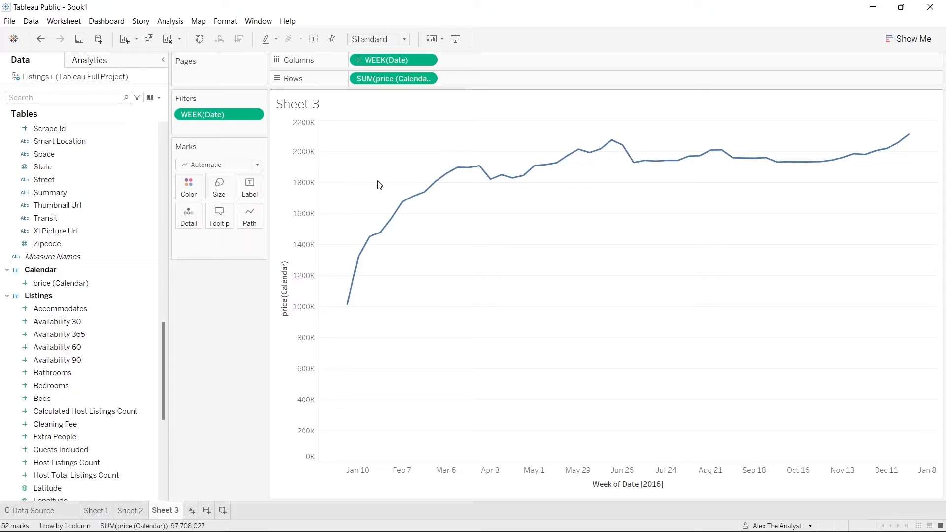
Replace Sheet 3's chart title with "Revenue for Year" in bold
{"action": "double_click", "coordinate": [302, 107]}
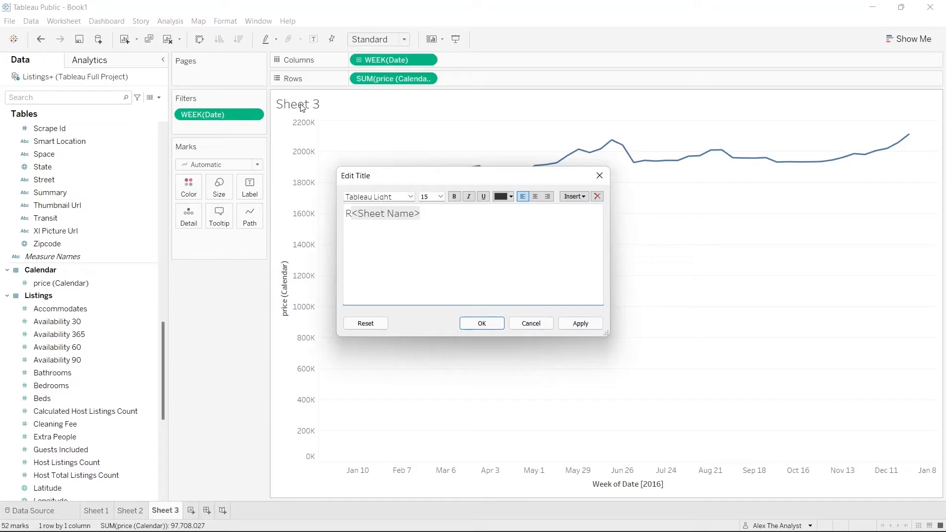
{"action": "left_click", "coordinate": [419, 215]}
{"action": "left_click_drag", "start_coordinate": [419, 215], "coordinate": [343, 219]}
{"action": "type", "text": "Revenue"}
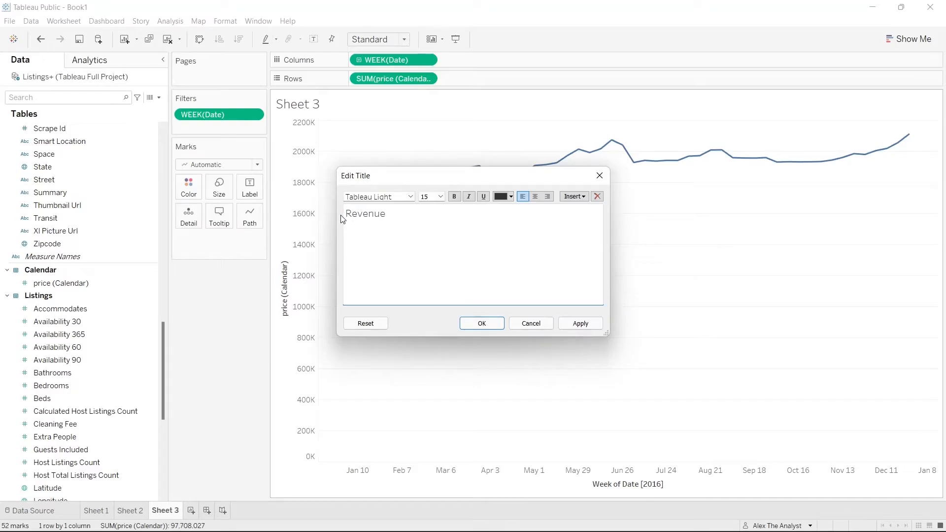
{"action": "type", "text": " for Year"}
{"action": "left_click_drag", "start_coordinate": [443, 226], "coordinate": [345, 215]}
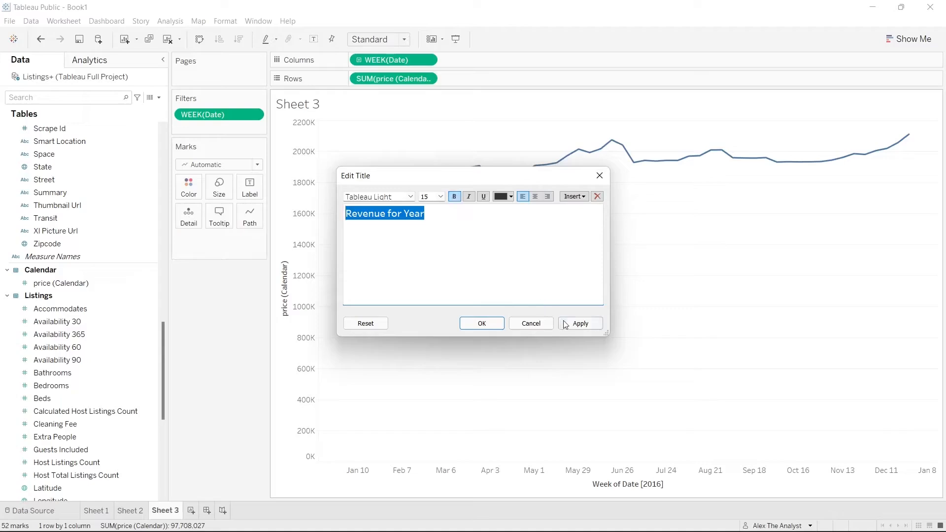
{"action": "left_click", "coordinate": [581, 323]}
{"action": "left_click", "coordinate": [483, 323]}
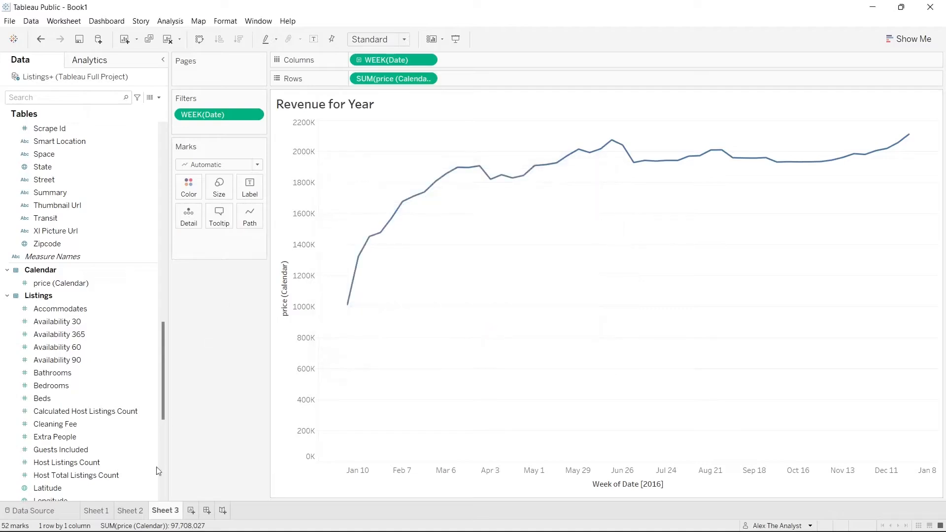
Replace the title of the Sheet 2 map with "Price Per Zipcode" in bold
{"action": "left_click", "coordinate": [130, 511]}
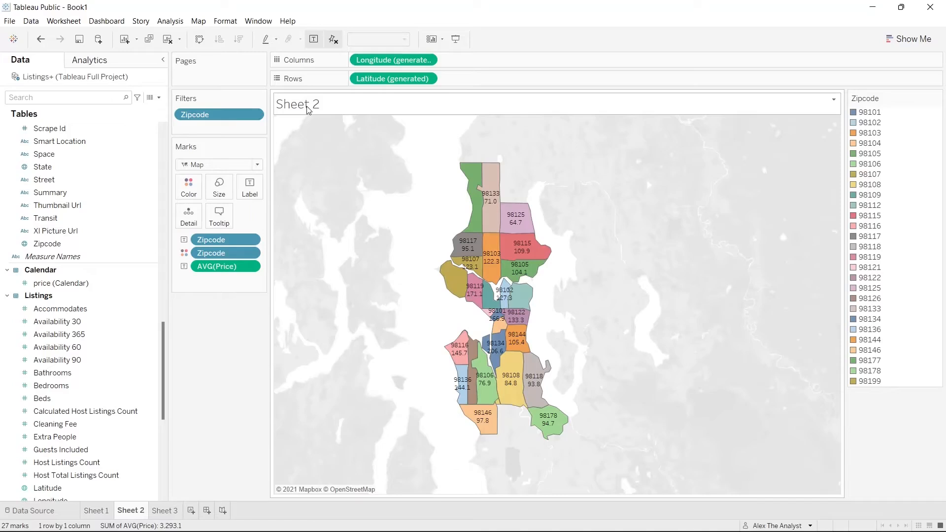
{"action": "double_click", "coordinate": [307, 109]}
{"action": "left_click_drag", "start_coordinate": [445, 213], "coordinate": [329, 219]}
{"action": "left_click", "coordinate": [472, 222]}
{"action": "left_click_drag", "start_coordinate": [439, 220], "coordinate": [341, 219]}
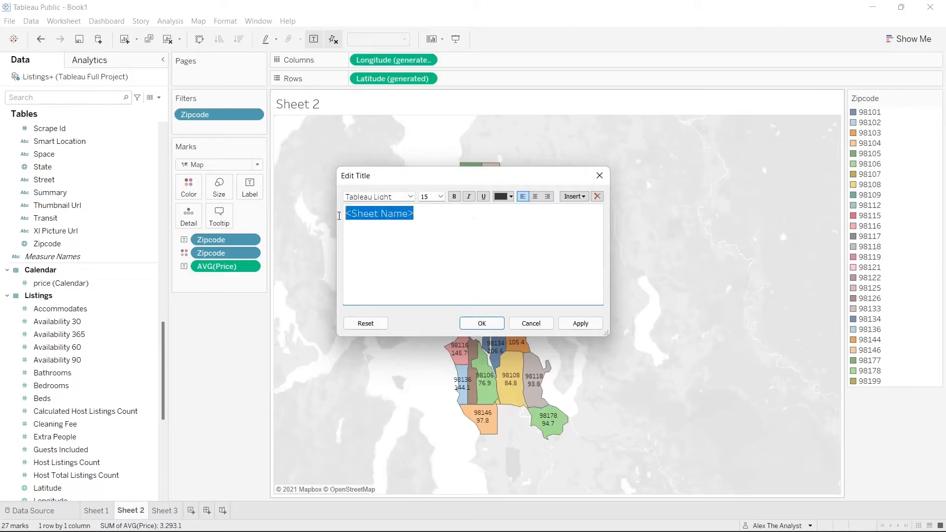
{"action": "type", "text": "Price Per"}
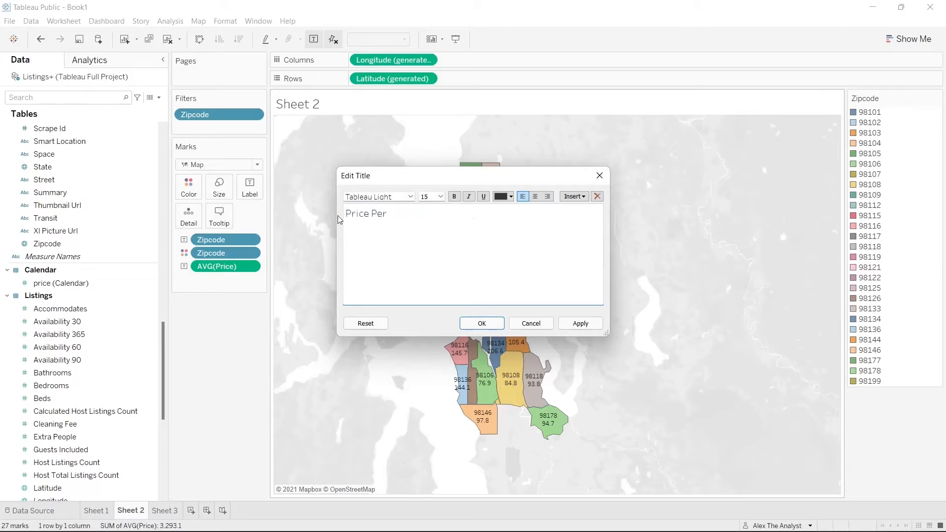
{"action": "type", "text": " Zipcode"}
{"action": "key", "text": "ctrl+a"}
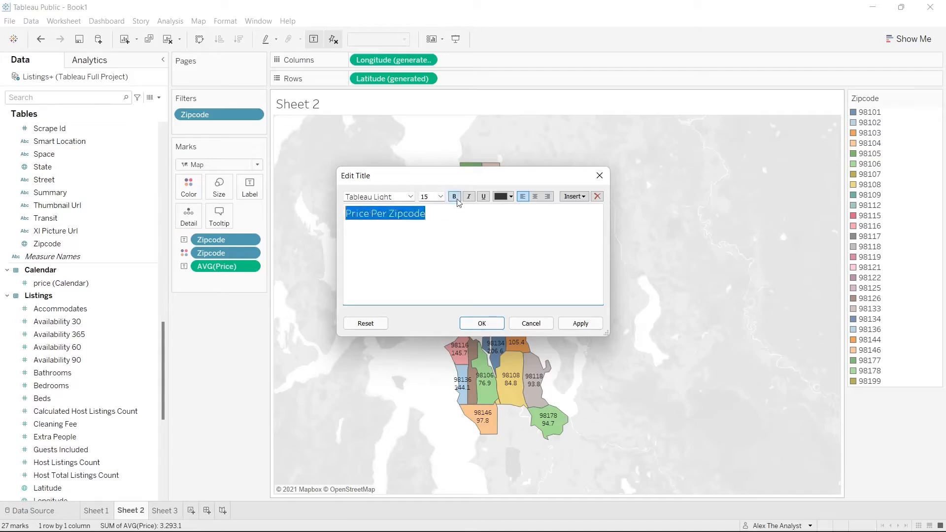
{"action": "left_click", "coordinate": [454, 196]}
{"action": "left_click", "coordinate": [456, 224]}
{"action": "left_click", "coordinate": [580, 324]}
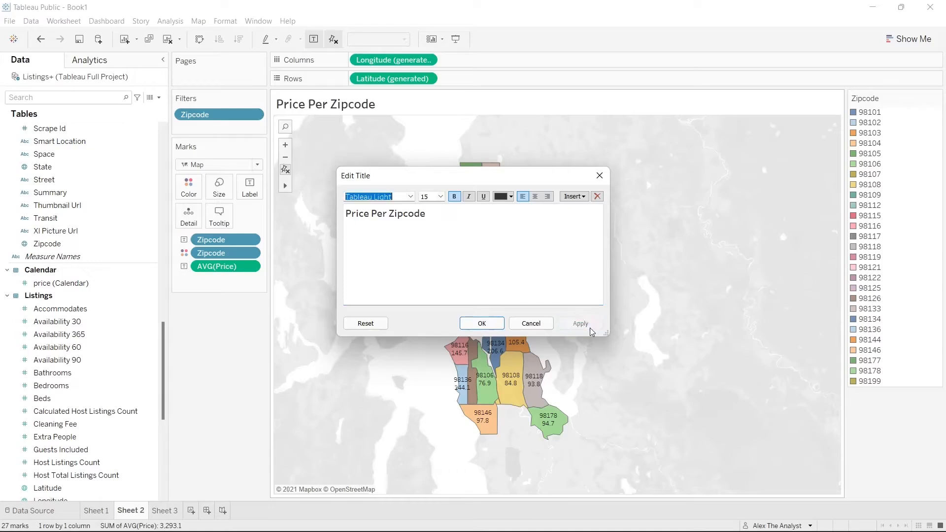
Confirm the map's title and add two new blank worksheets after Sheet 3
{"action": "left_click", "coordinate": [492, 327]}
{"action": "left_click", "coordinate": [190, 510]}
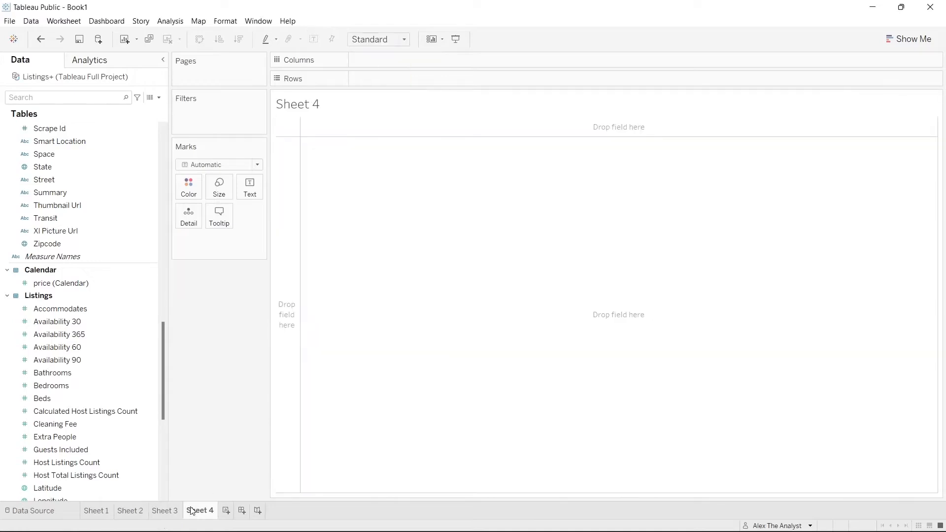
{"action": "left_click", "coordinate": [226, 511]}
Review the finished charts on Sheets 1 to 3, then return to the blank Sheet 4
{"action": "left_click", "coordinate": [166, 510]}
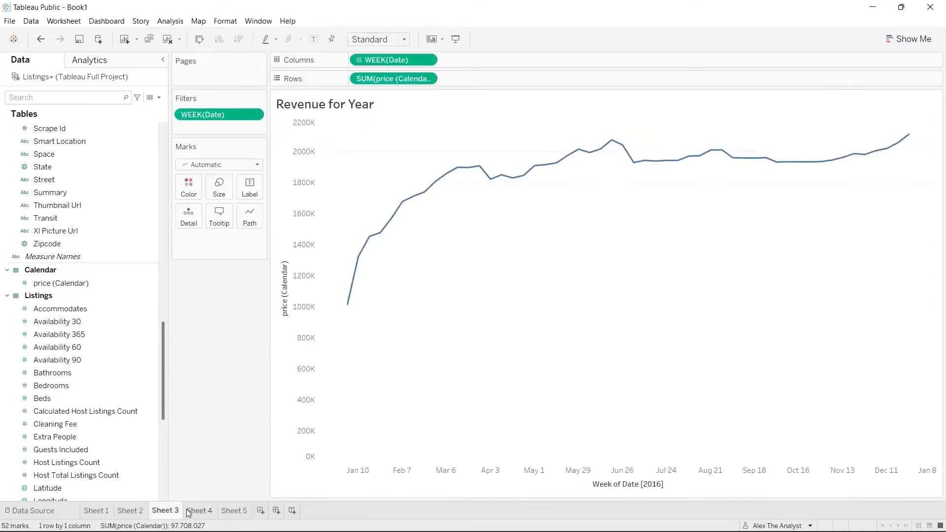
{"action": "left_click", "coordinate": [189, 511]}
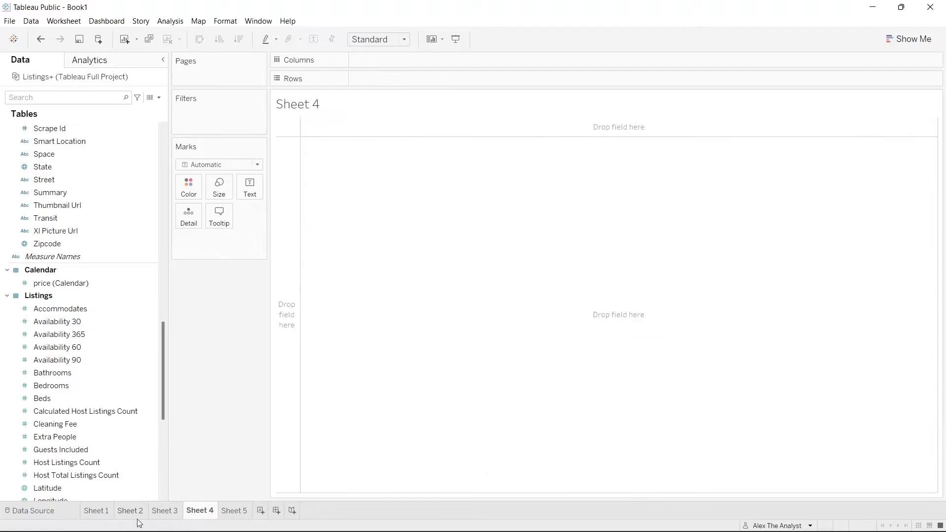
{"action": "left_click", "coordinate": [100, 514]}
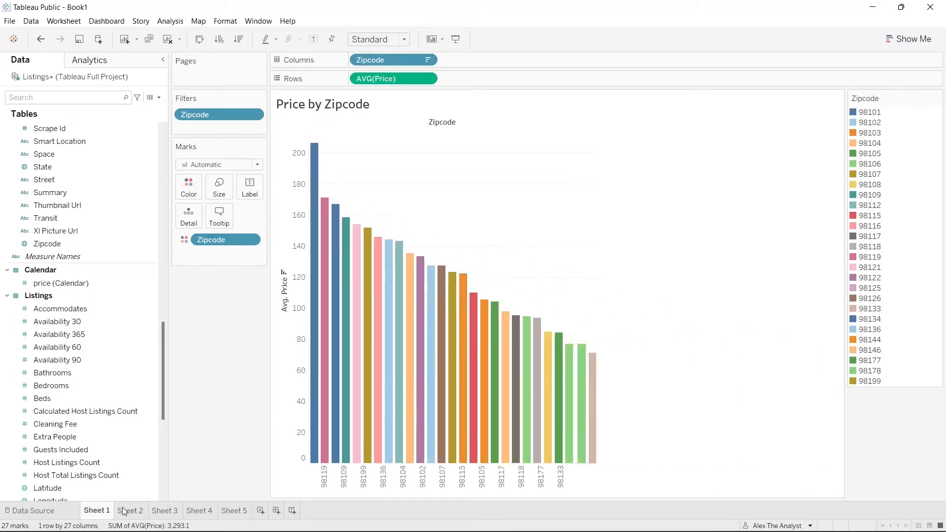
{"action": "left_click", "coordinate": [129, 512]}
{"action": "left_click", "coordinate": [166, 512]}
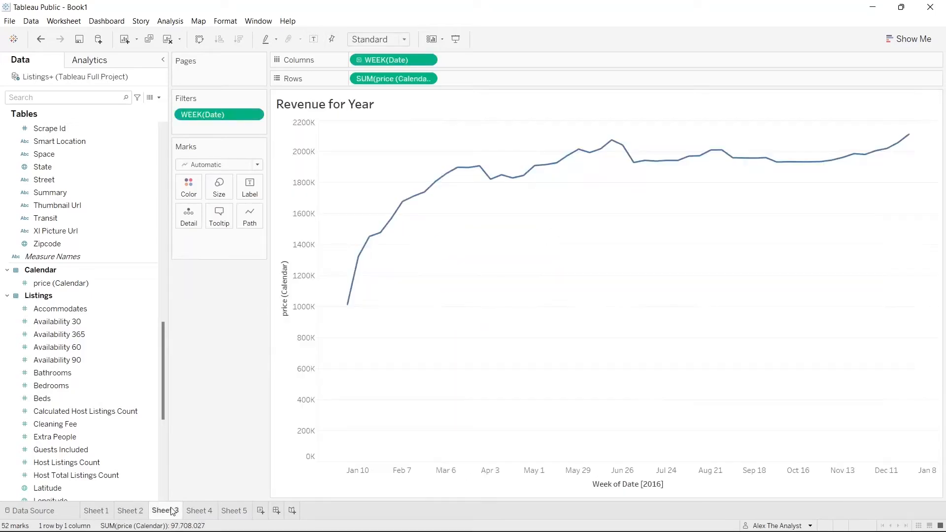
{"action": "left_click", "coordinate": [207, 513]}
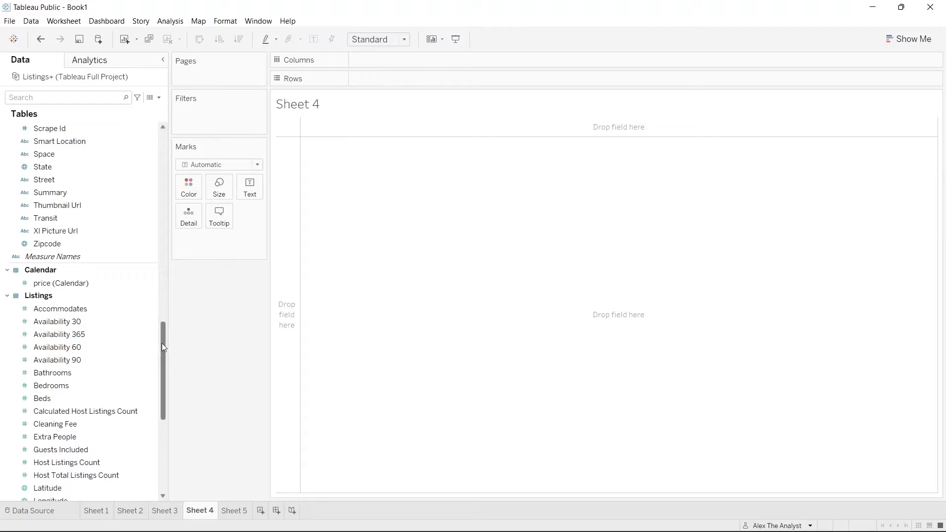
Try placing Bedrooms as a summed measure on the columns of Sheet 4
{"action": "scroll", "coordinate": [163, 343], "scroll_direction": "down", "scroll_amount": 3}
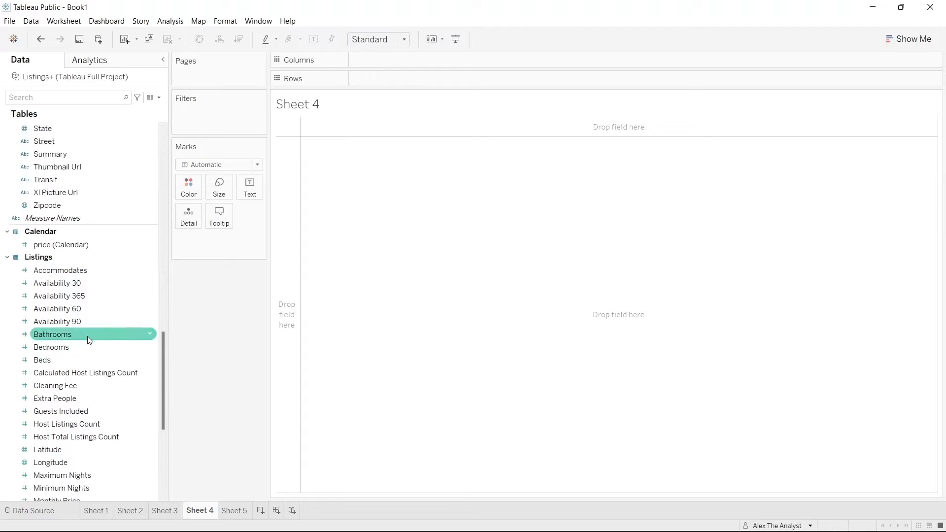
{"action": "left_click", "coordinate": [90, 348]}
{"action": "left_click_drag", "start_coordinate": [90, 350], "coordinate": [389, 59]}
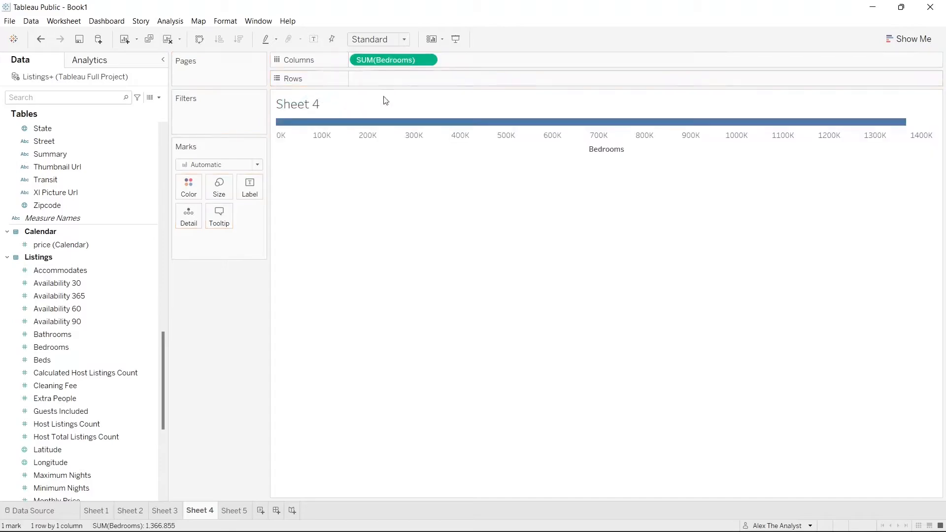
{"action": "left_click_drag", "start_coordinate": [398, 63], "coordinate": [119, 296]}
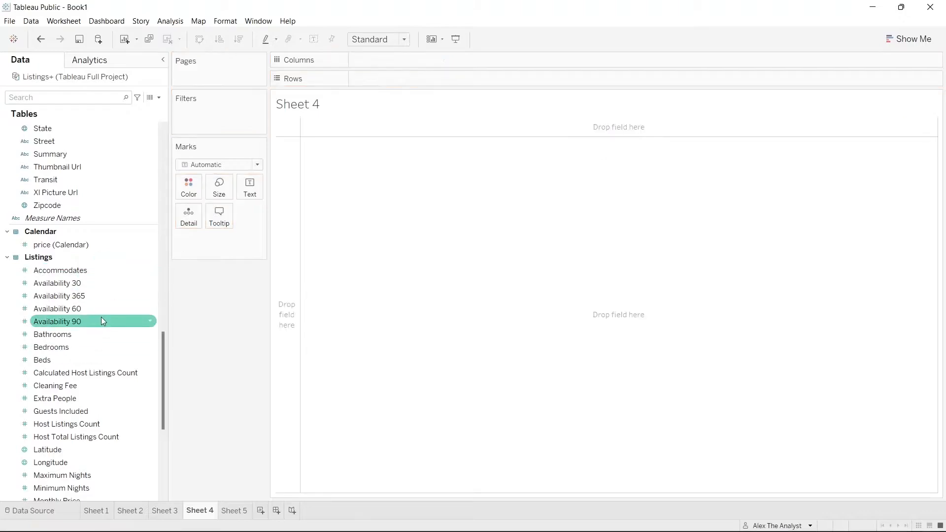
{"action": "left_click_drag", "start_coordinate": [90, 346], "coordinate": [411, 63]}
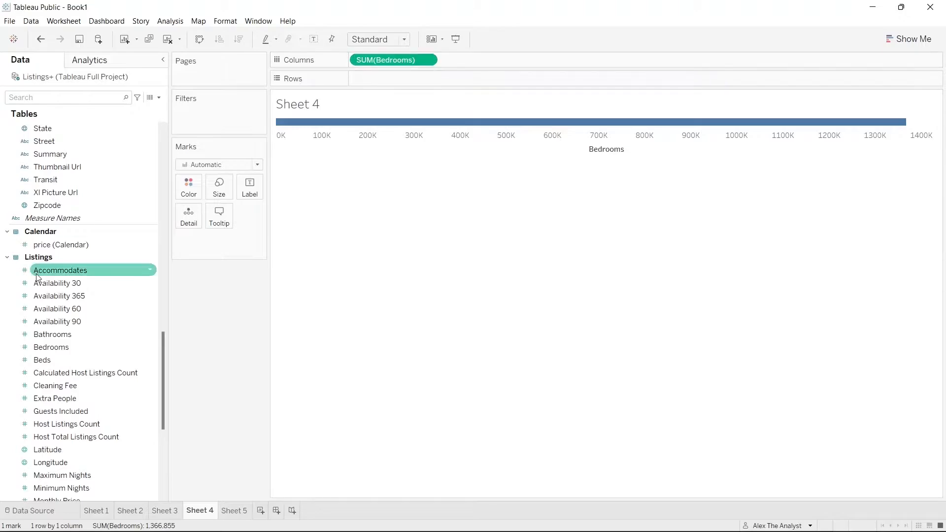
Try aggregating the Bedrooms measure on the columns as Count (Distinct)
{"action": "scroll", "coordinate": [82, 433], "scroll_direction": "down", "scroll_amount": 6}
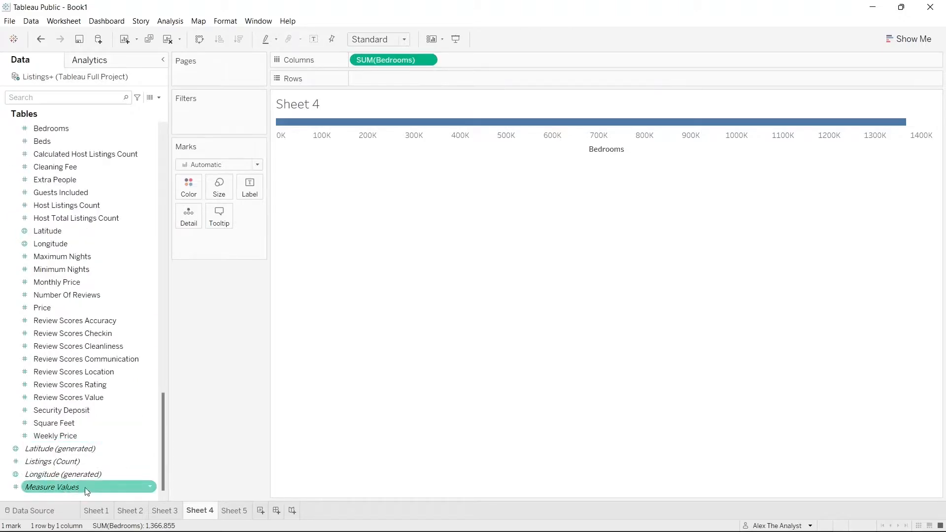
{"action": "scroll", "coordinate": [102, 396], "scroll_direction": "up", "scroll_amount": 5}
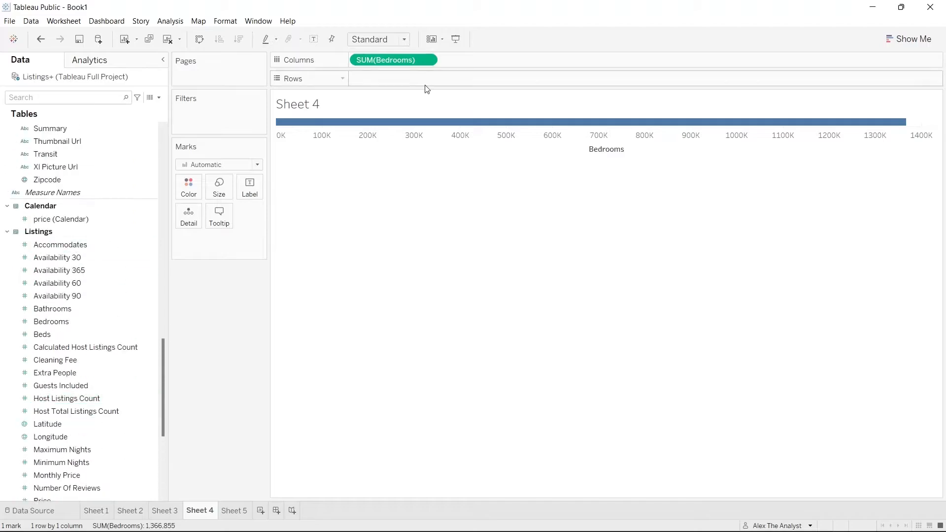
{"action": "left_click", "coordinate": [427, 60]}
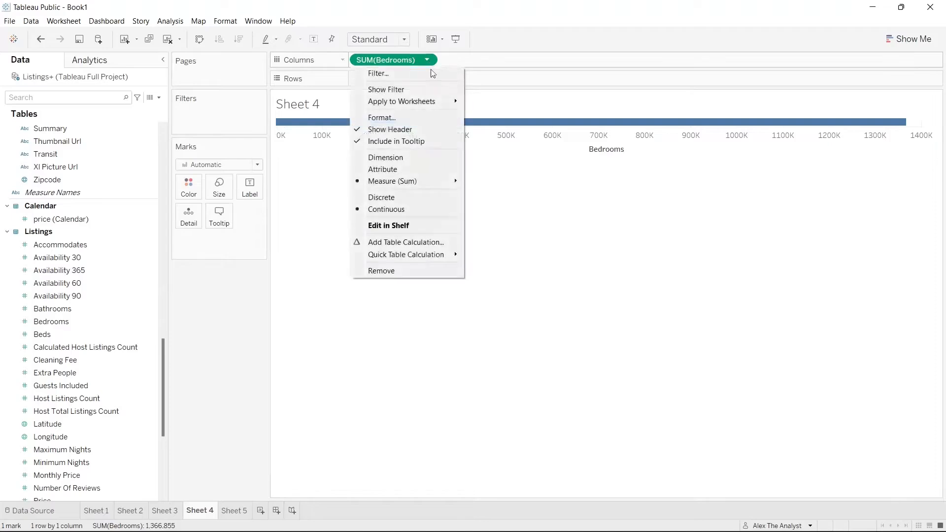
{"action": "mouse_move", "coordinate": [430, 181]}
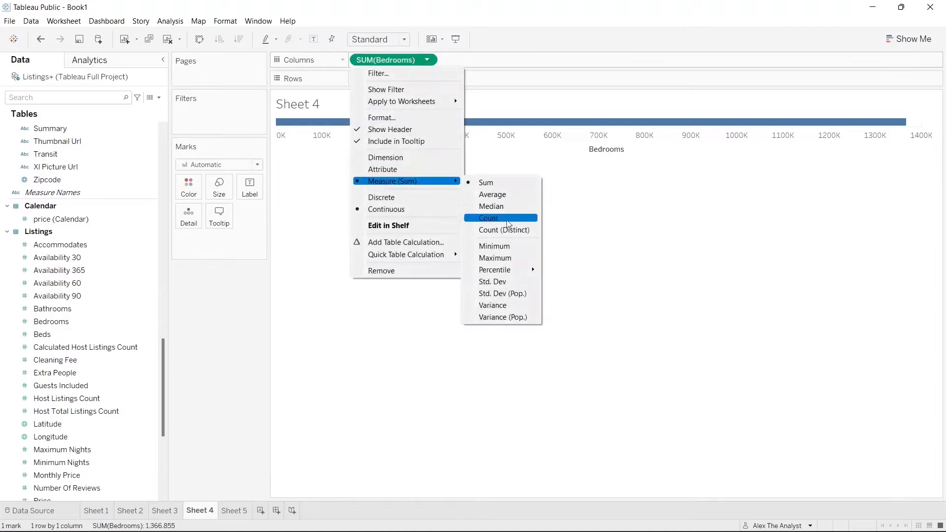
{"action": "left_click", "coordinate": [493, 230]}
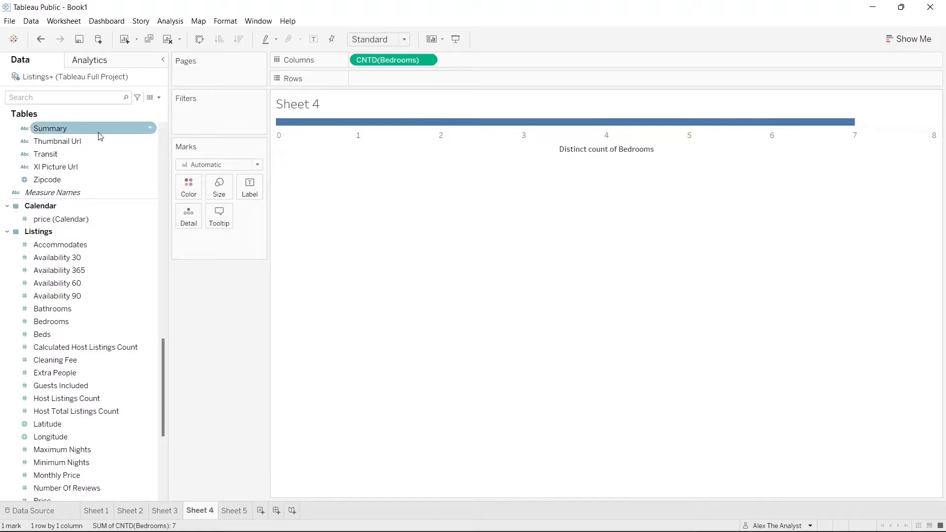
Look through the available fields and remove the distinct count of Bedrooms from the columns
{"action": "scroll", "coordinate": [98, 135], "scroll_direction": "up", "scroll_amount": 2}
{"action": "scroll", "coordinate": [104, 168], "scroll_direction": "up", "scroll_amount": 15}
{"action": "scroll", "coordinate": [104, 167], "scroll_direction": "up", "scroll_amount": 5}
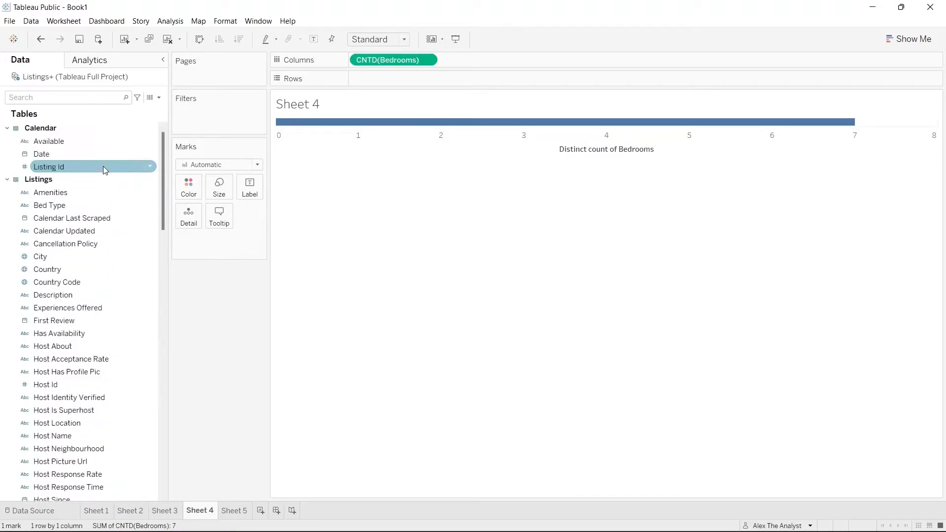
{"action": "scroll", "coordinate": [103, 335], "scroll_direction": "down", "scroll_amount": 20}
{"action": "scroll", "coordinate": [102, 335], "scroll_direction": "up", "scroll_amount": 8}
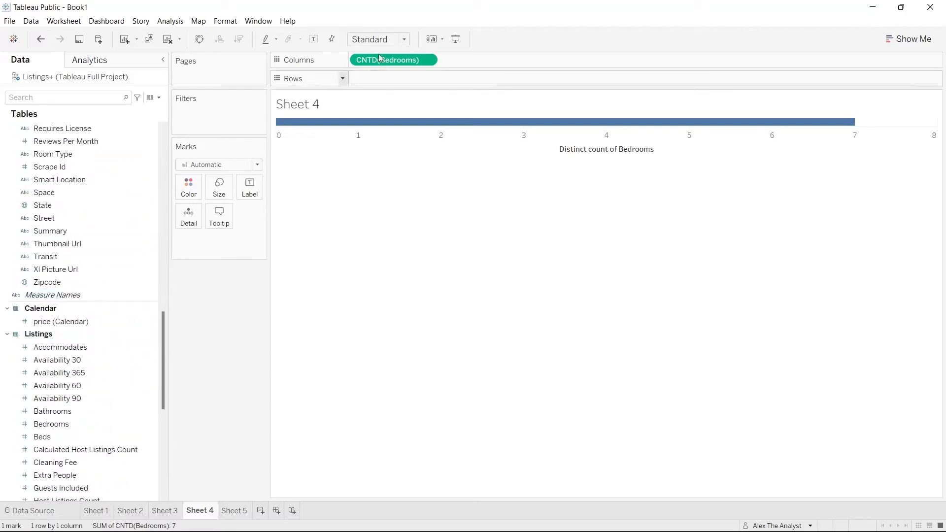
{"action": "left_click", "coordinate": [427, 61]}
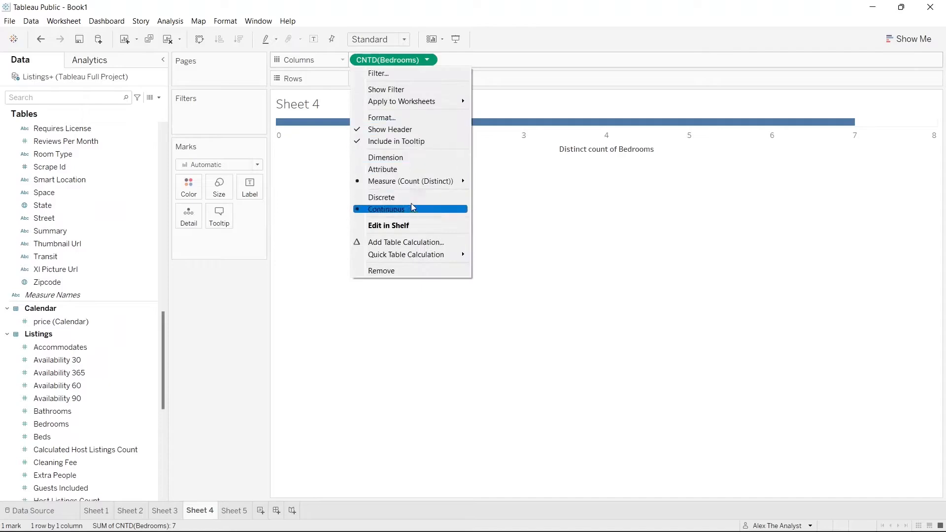
{"action": "left_click", "coordinate": [404, 271]}
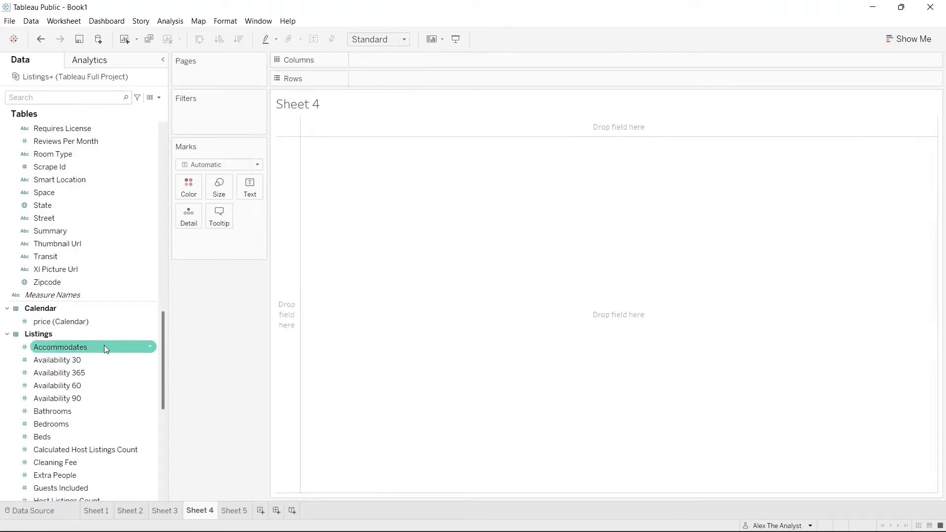
Convert the Bedrooms field to a dimension and place it on the columns of Sheet 4
{"action": "left_click", "coordinate": [150, 423]}
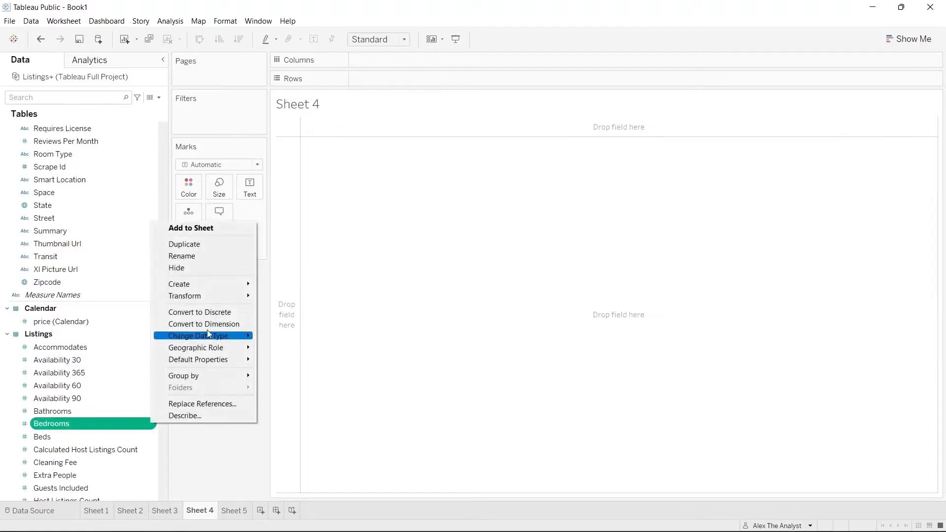
{"action": "left_click", "coordinate": [210, 327]}
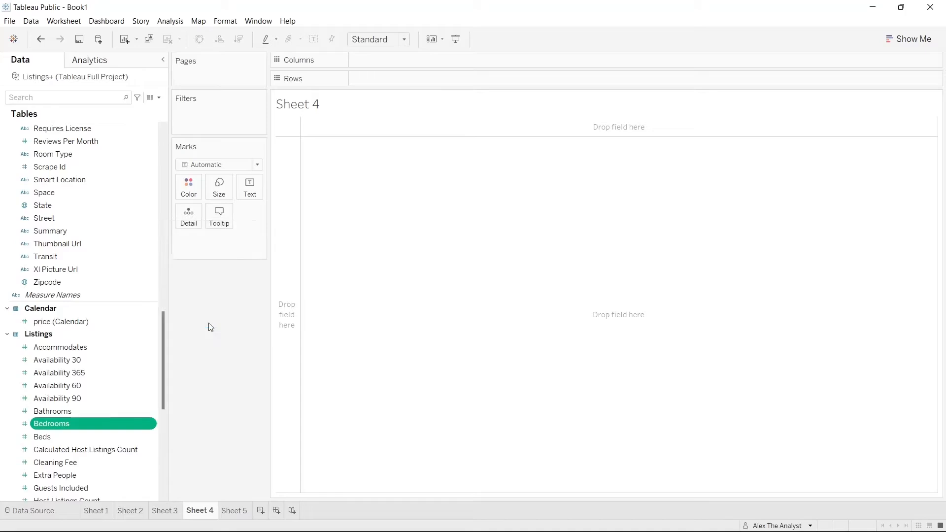
{"action": "left_click_drag", "start_coordinate": [68, 131], "coordinate": [398, 65]}
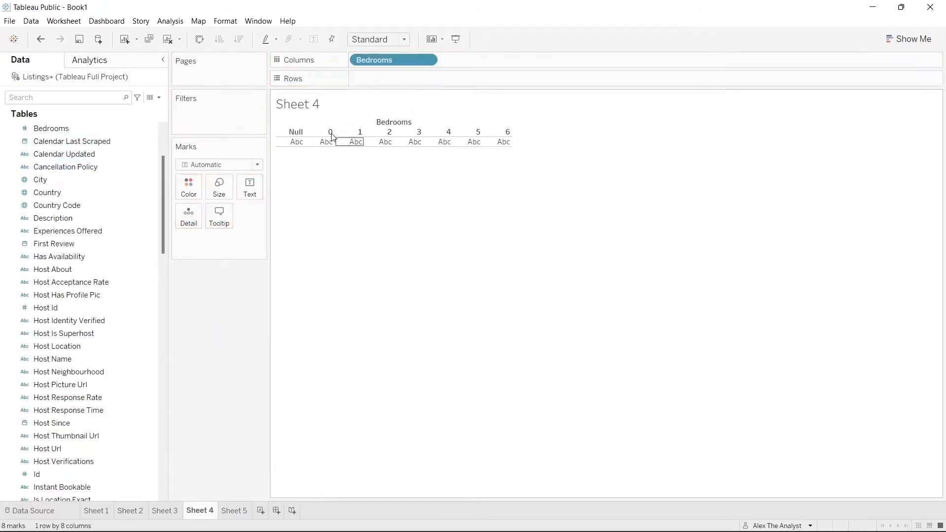
{"action": "right_click", "coordinate": [298, 131]}
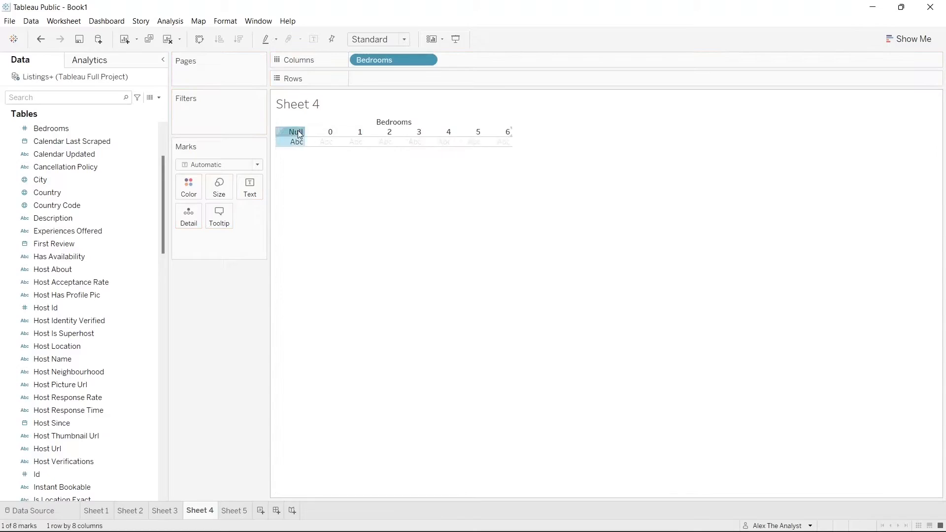
{"action": "left_click", "coordinate": [353, 98]}
{"action": "left_click", "coordinate": [323, 178]}
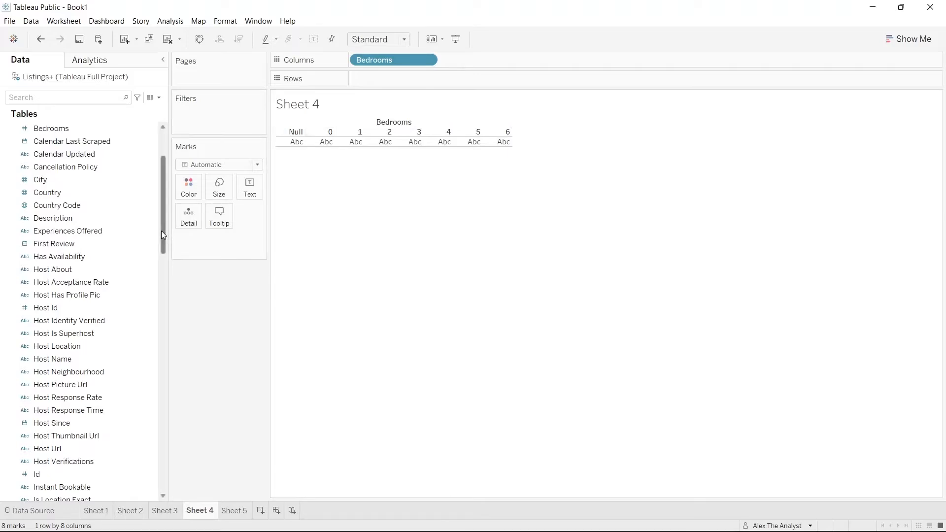
Add the Price measure from Listings to the rows so that it is charted per number of bedrooms
{"action": "left_click_drag", "start_coordinate": [161, 231], "coordinate": [164, 461]}
{"action": "left_click", "coordinate": [85, 359]}
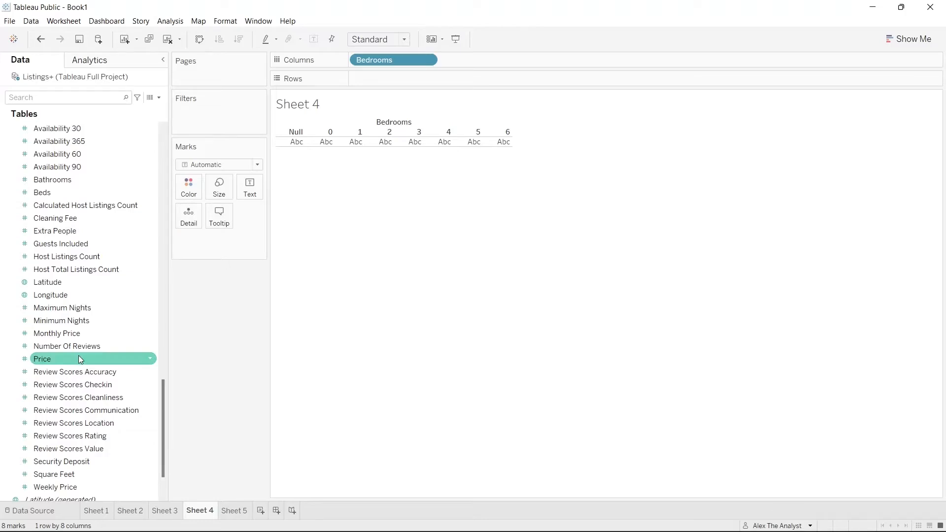
{"action": "left_click", "coordinate": [84, 334]}
{"action": "left_click", "coordinate": [87, 308]}
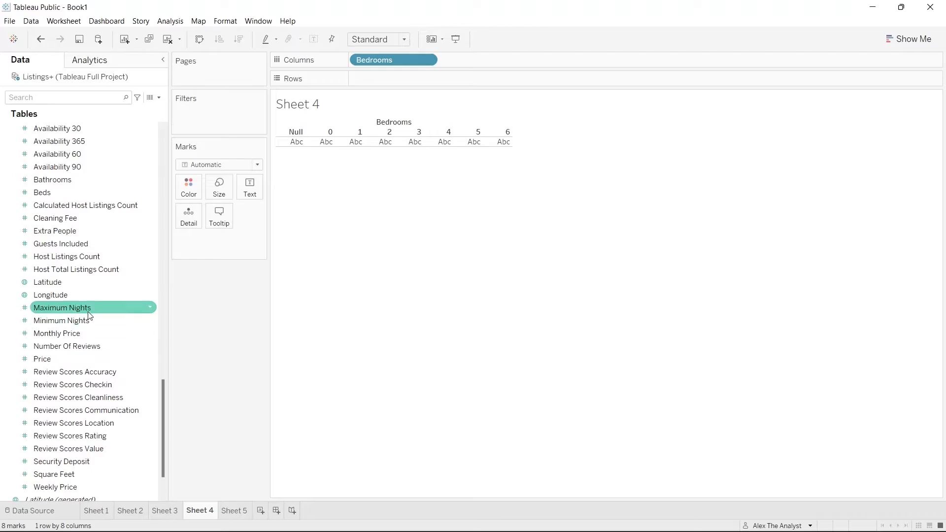
{"action": "left_click", "coordinate": [86, 346]}
{"action": "scroll", "coordinate": [86, 345], "scroll_direction": "down", "scroll_amount": 2}
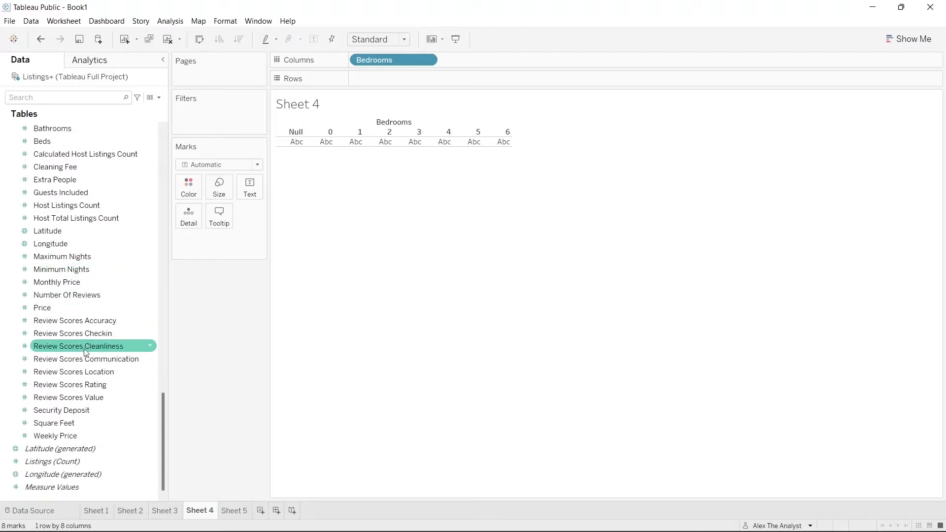
{"action": "scroll", "coordinate": [87, 351], "scroll_direction": "up", "scroll_amount": 1}
{"action": "left_click_drag", "start_coordinate": [59, 334], "coordinate": [435, 79]}
{"action": "left_click", "coordinate": [427, 79]}
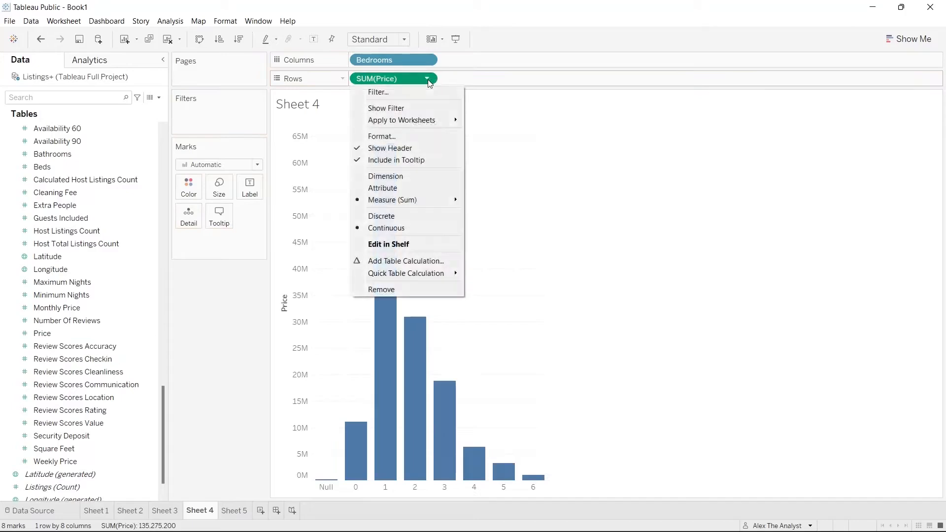
{"action": "left_click", "coordinate": [606, 260]}
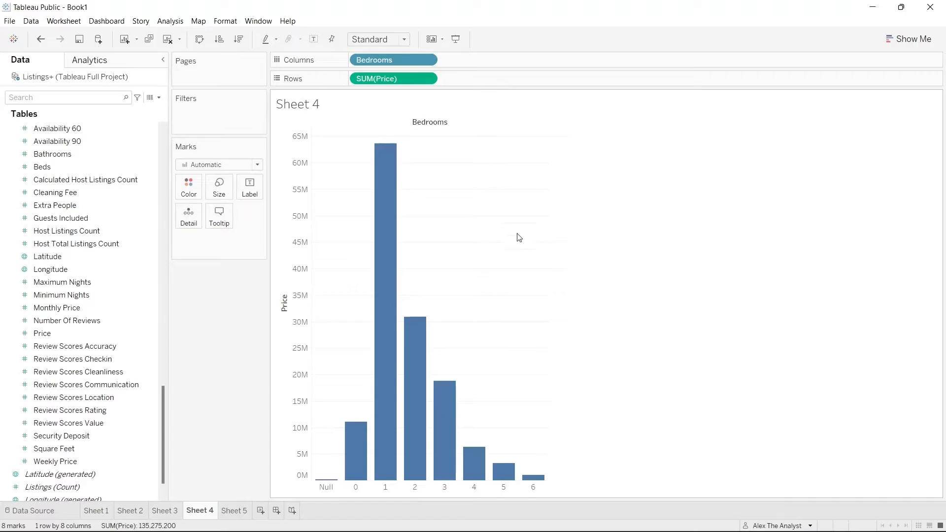
Examine the summed price values of the bars for the different bedroom counts
{"action": "left_click_drag", "start_coordinate": [450, 251], "coordinate": [436, 293]}
{"action": "mouse_move", "coordinate": [375, 234]}
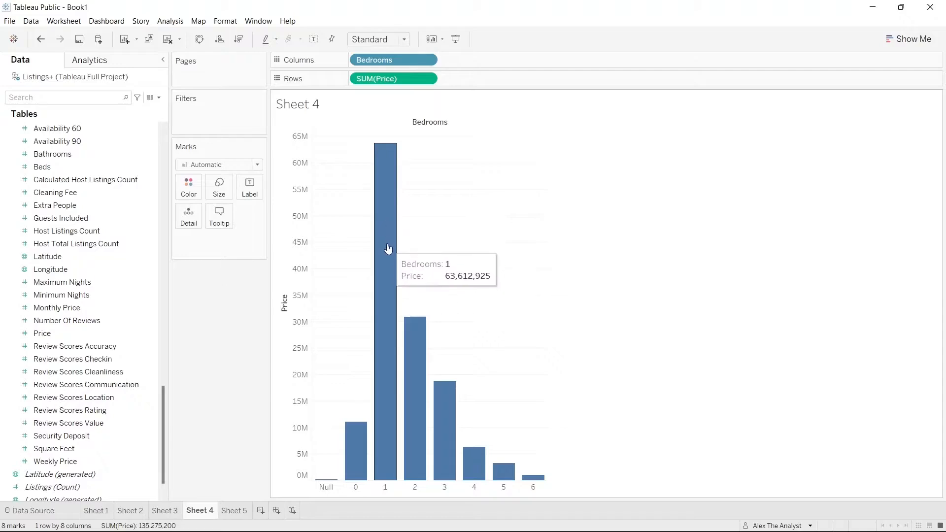
{"action": "mouse_move", "coordinate": [417, 341]}
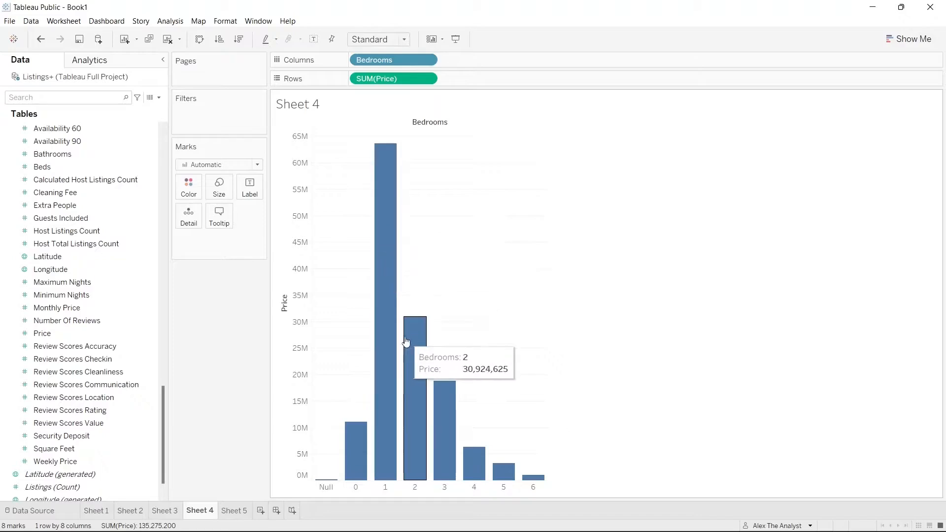
{"action": "mouse_move", "coordinate": [442, 401]}
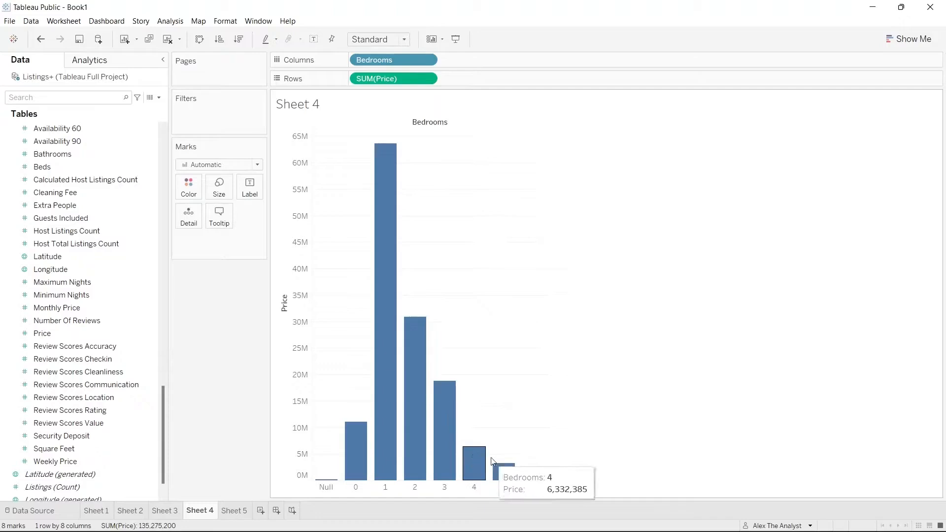
{"action": "mouse_move", "coordinate": [386, 191]}
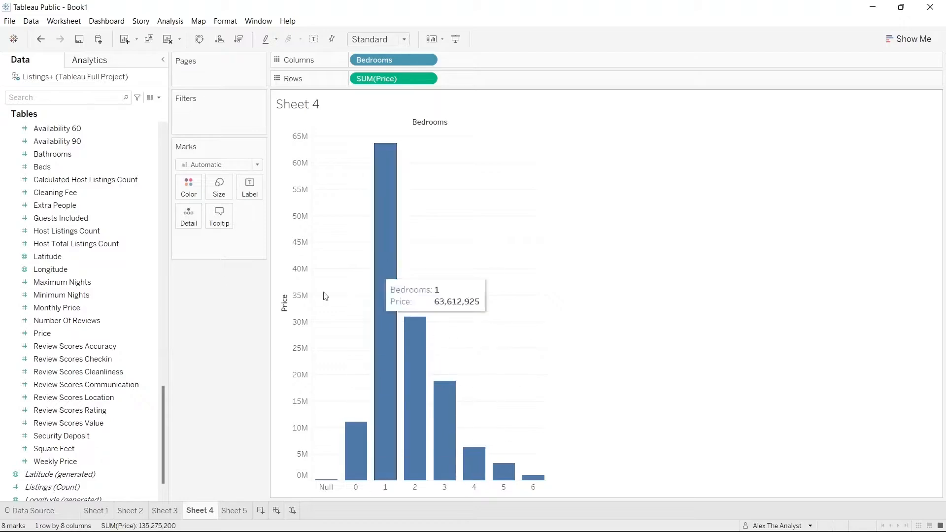
Change the aggregation of Price on the rows to Average
{"action": "left_click", "coordinate": [427, 79]}
{"action": "mouse_move", "coordinate": [419, 200]}
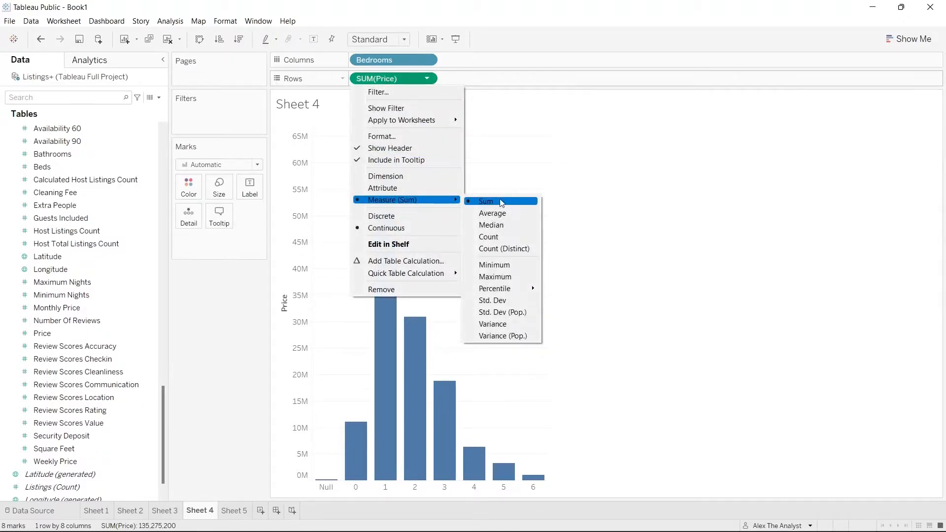
{"action": "left_click", "coordinate": [502, 213]}
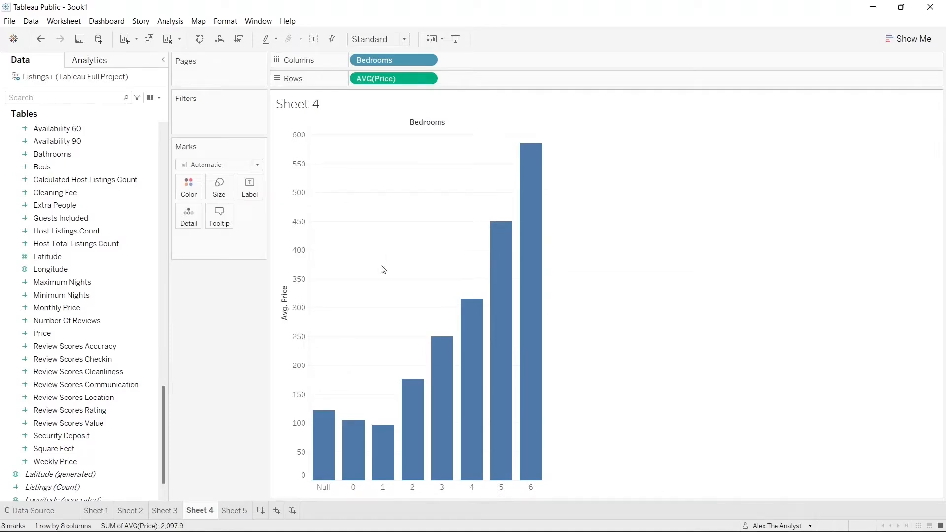
Exclude the Null and 0 bedroom bars from the Sheet 4 chart
{"action": "right_click", "coordinate": [327, 436]}
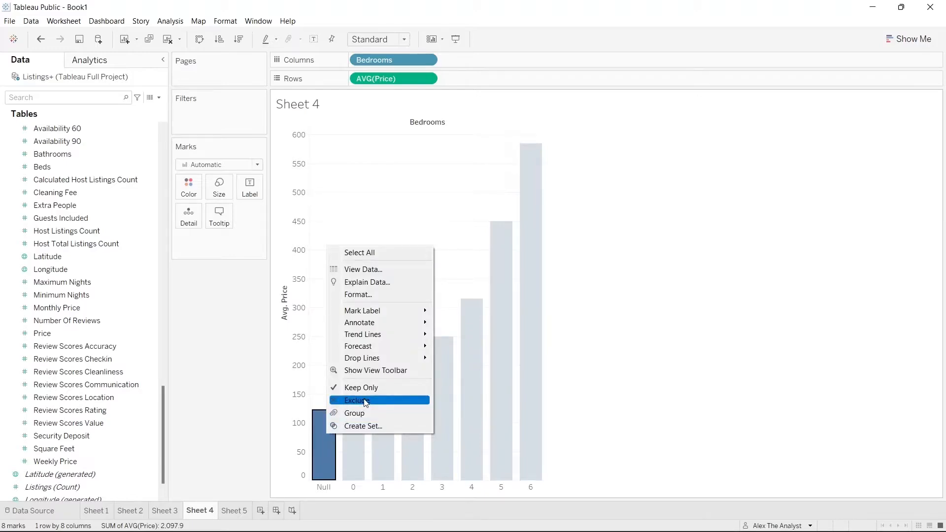
{"action": "left_click", "coordinate": [365, 402]}
{"action": "left_click", "coordinate": [318, 442]}
{"action": "right_click", "coordinate": [317, 441]}
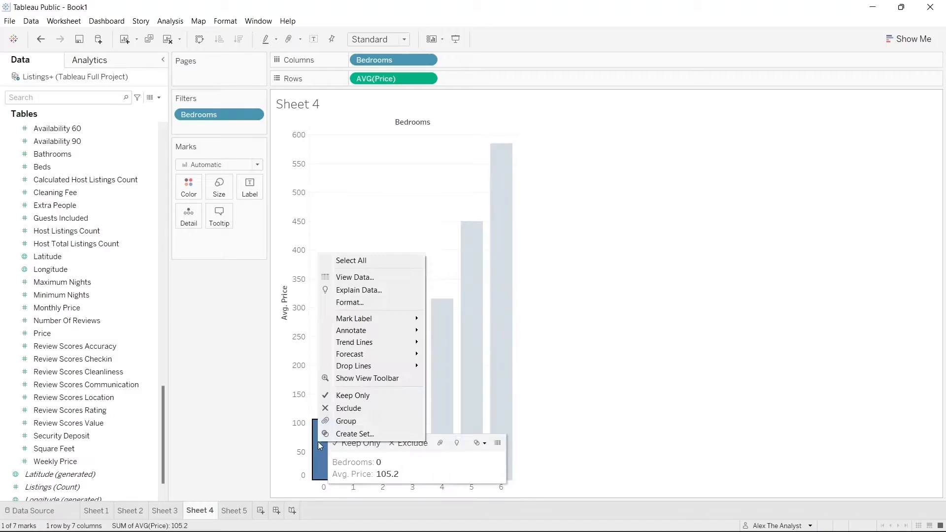
{"action": "left_click", "coordinate": [348, 408]}
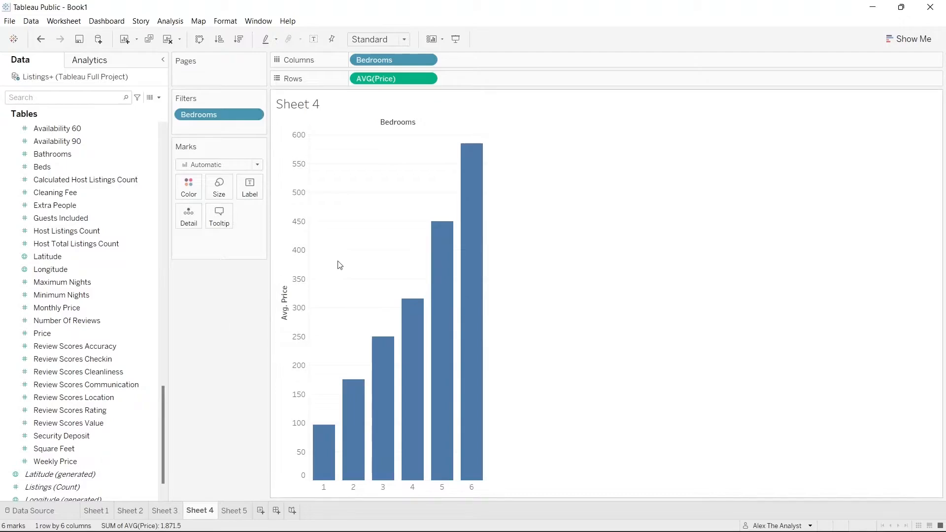
Label the bars with the Price measure and widen the chart so the labels fit horizontally above them
{"action": "left_click_drag", "start_coordinate": [64, 333], "coordinate": [212, 244]}
{"action": "left_click", "coordinate": [184, 240]}
{"action": "left_click", "coordinate": [193, 266]}
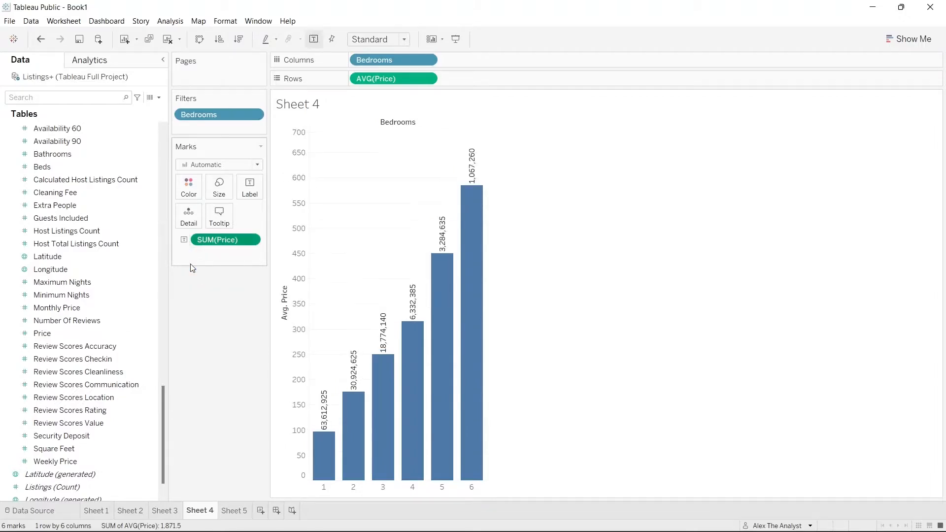
{"action": "left_click", "coordinate": [250, 240]}
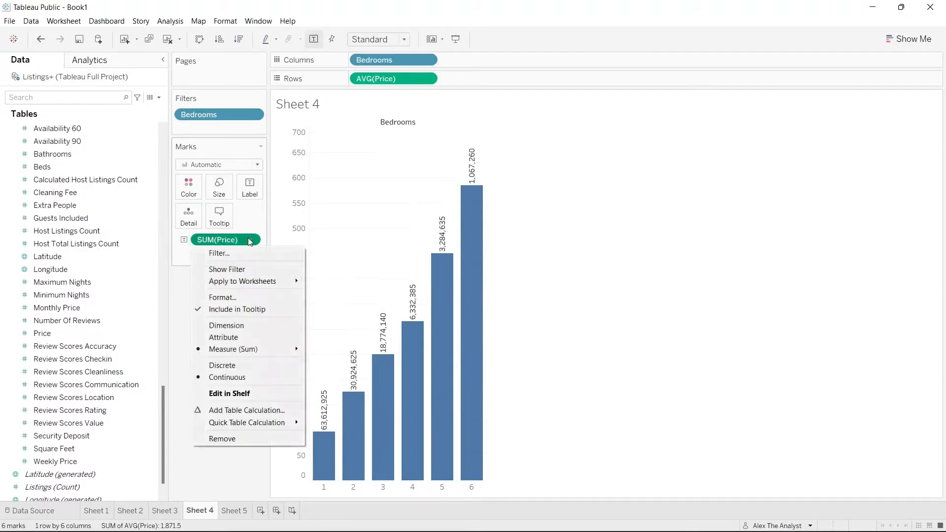
{"action": "left_click", "coordinate": [527, 294]}
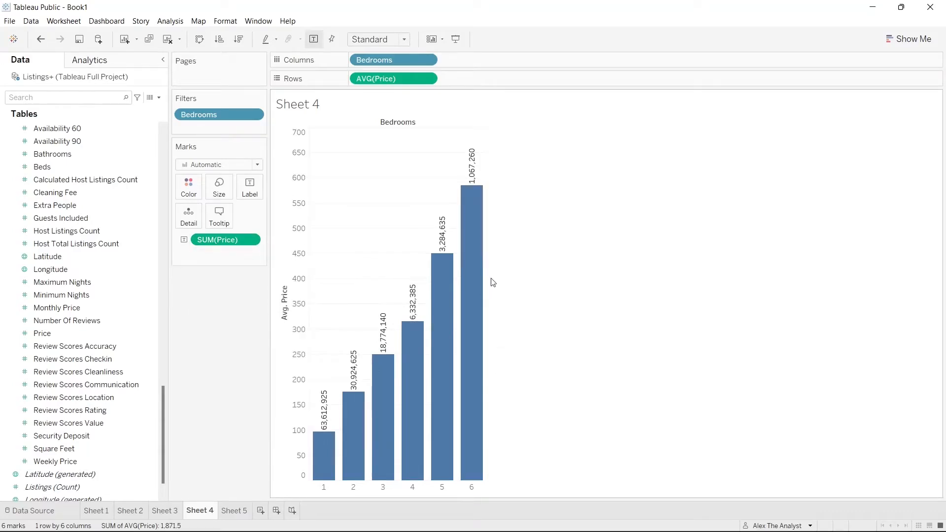
{"action": "left_click_drag", "start_coordinate": [486, 274], "coordinate": [589, 276]}
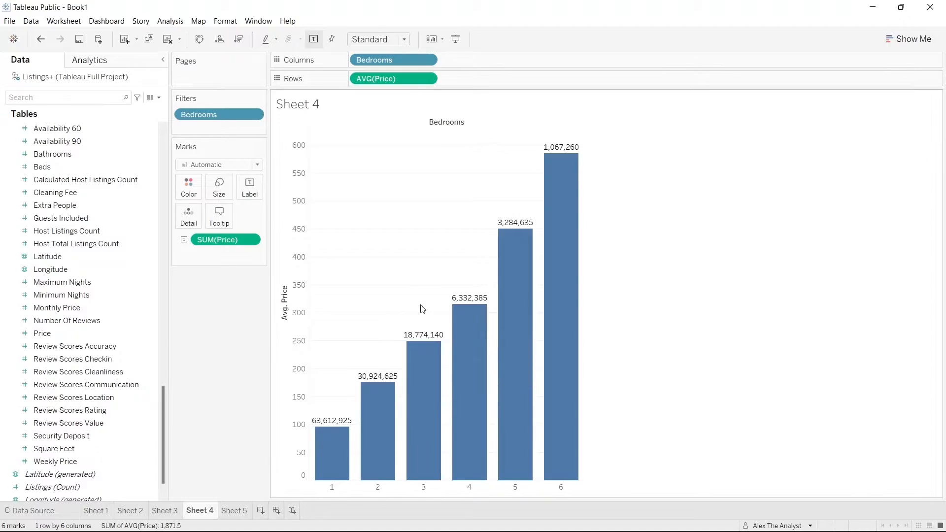
Change the aggregation of the Price label on the bars to Average
{"action": "left_click", "coordinate": [253, 241]}
{"action": "mouse_move", "coordinate": [257, 351]}
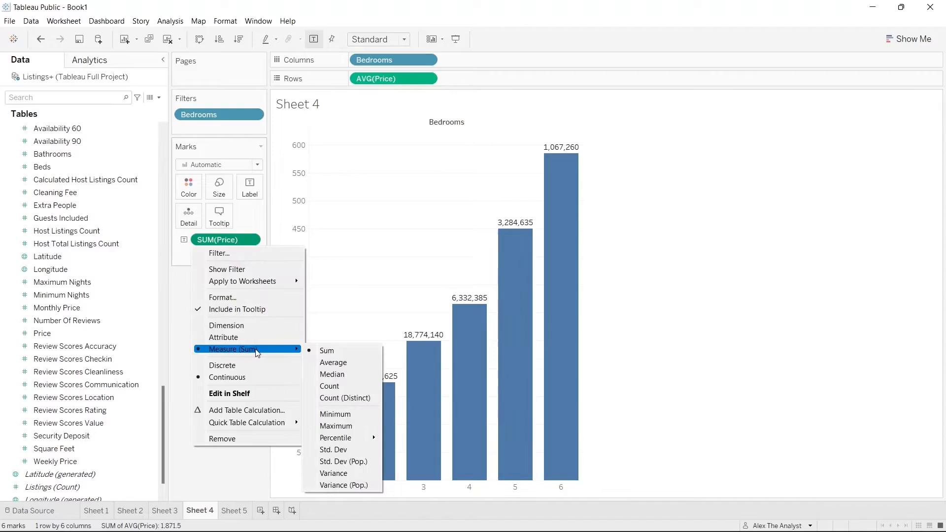
{"action": "left_click", "coordinate": [345, 362]}
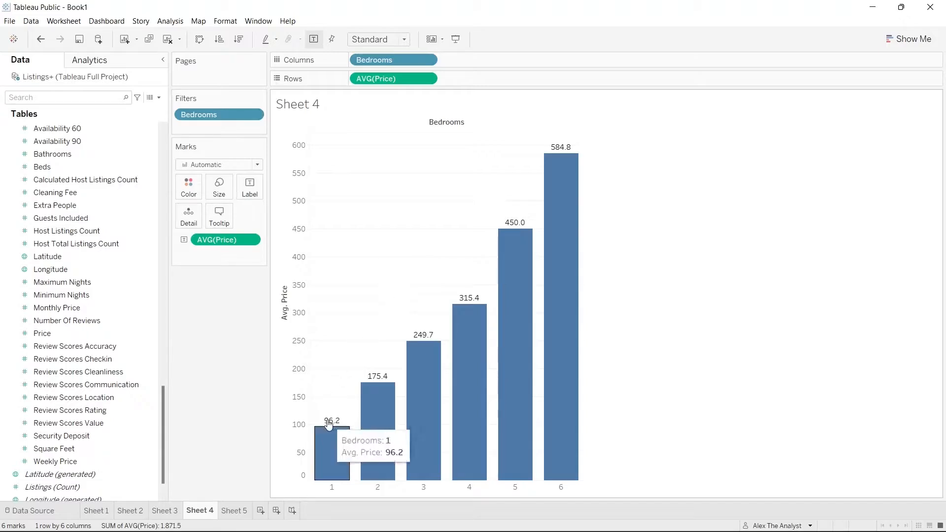
{"action": "mouse_move", "coordinate": [330, 427]}
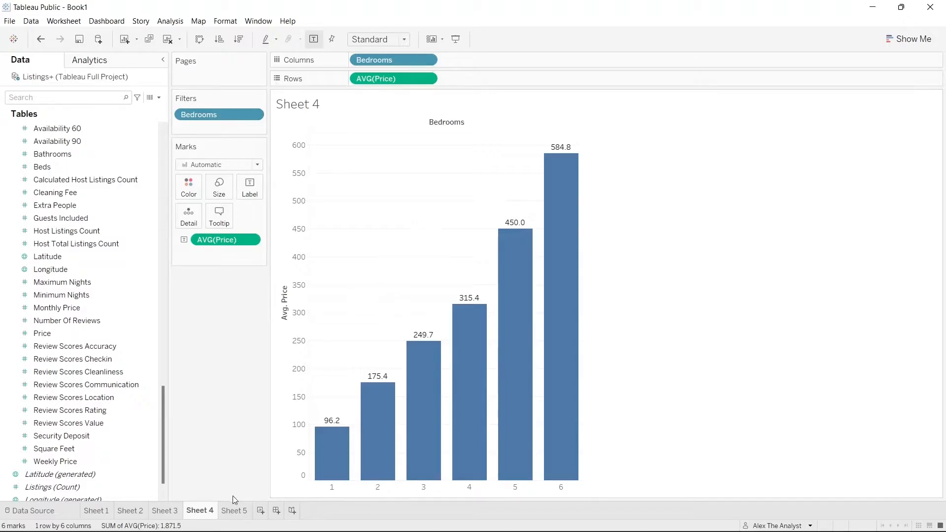
Switch to Sheet 5 and place the Bedrooms dimension on its rows
{"action": "left_click", "coordinate": [231, 511]}
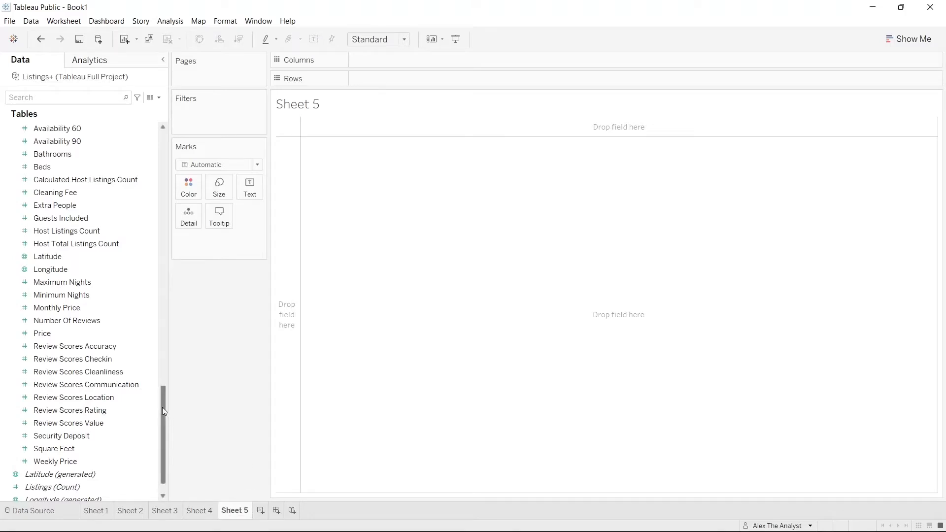
{"action": "scroll", "coordinate": [163, 411], "scroll_direction": "up", "scroll_amount": 2}
{"action": "left_click_drag", "start_coordinate": [164, 380], "coordinate": [424, 80]}
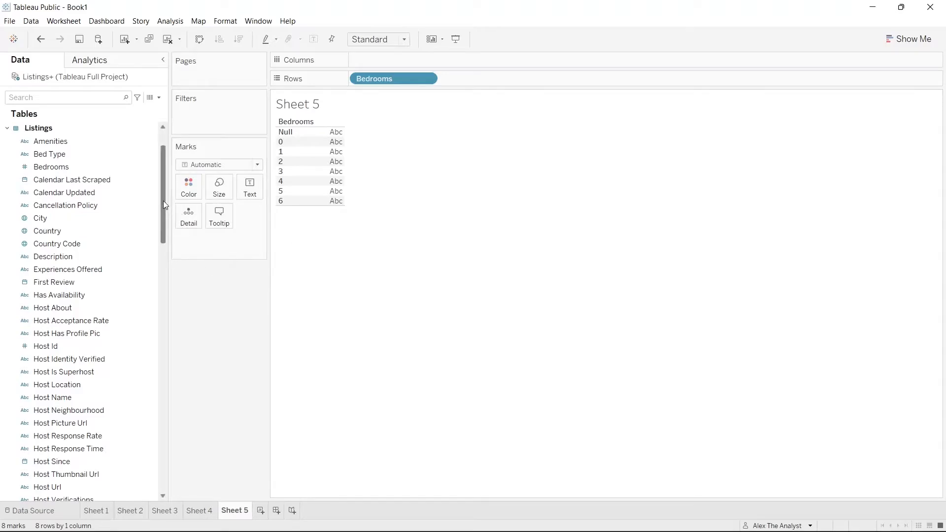
Add the Id field from Listings to the marks and show it as the label for each bedroom row
{"action": "scroll", "coordinate": [163, 200], "scroll_direction": "up", "scroll_amount": 1}
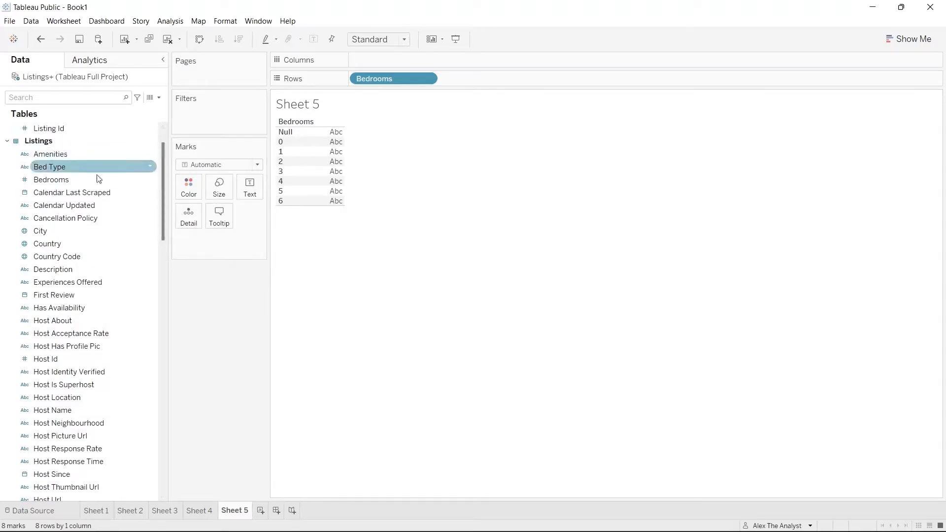
{"action": "scroll", "coordinate": [73, 345], "scroll_direction": "down", "scroll_amount": 7}
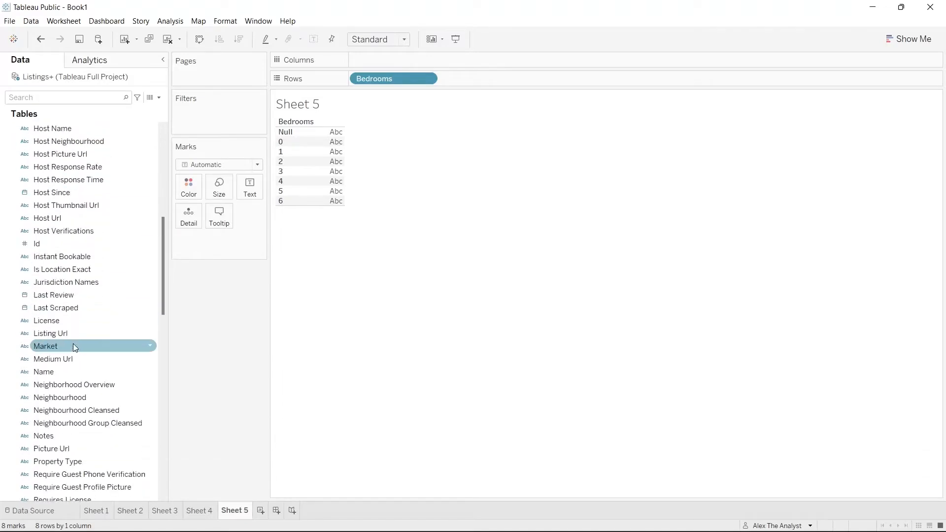
{"action": "scroll", "coordinate": [73, 344], "scroll_direction": "up", "scroll_amount": 2}
{"action": "left_click_drag", "start_coordinate": [75, 290], "coordinate": [220, 247]}
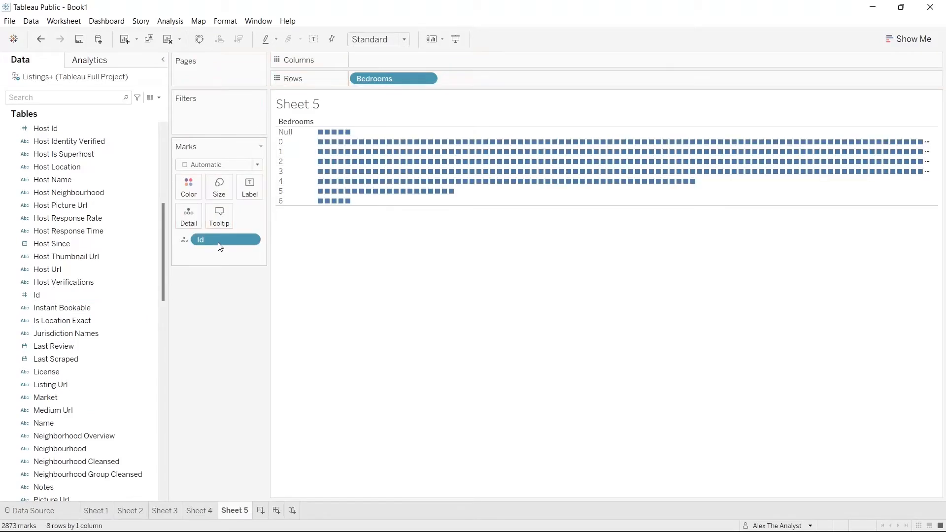
{"action": "left_click", "coordinate": [188, 243]}
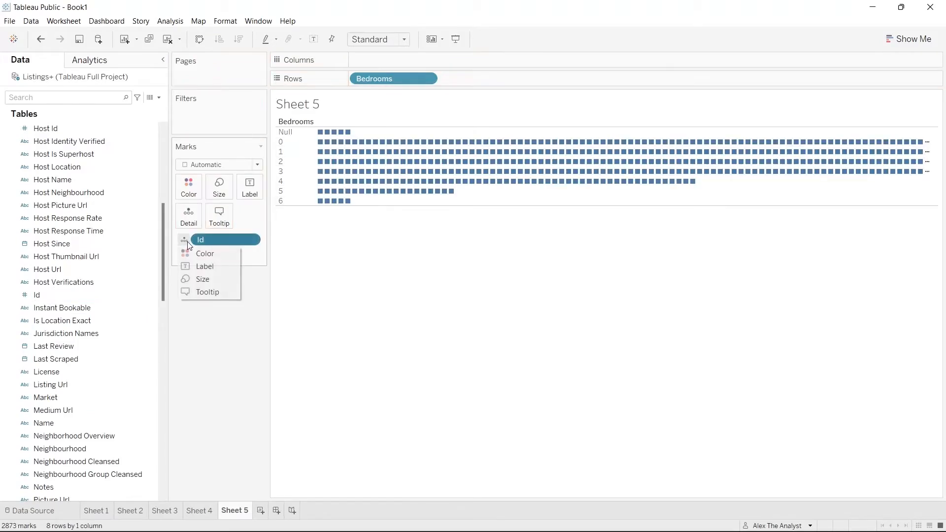
{"action": "left_click", "coordinate": [202, 267]}
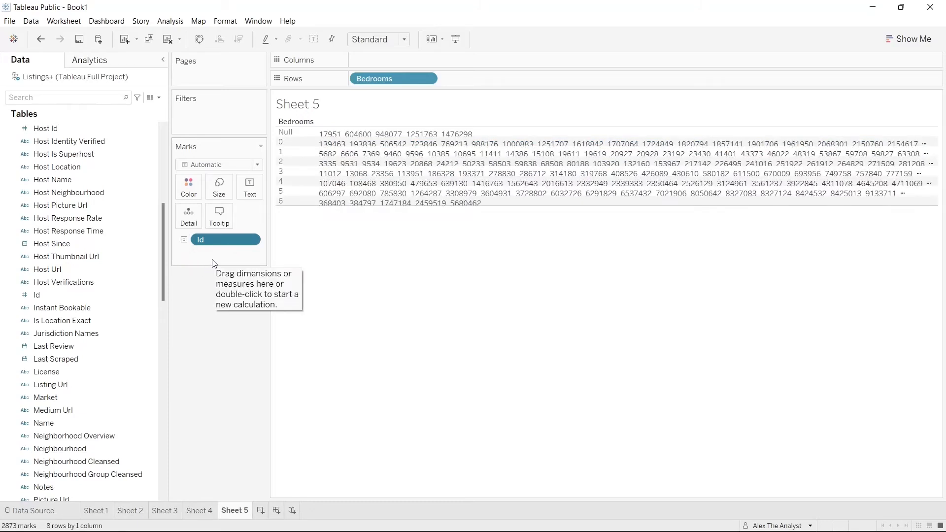
Filter Sheet 5 by Bedrooms, leaving out Null and 0 and keeping the values 1 to 6
{"action": "scroll", "coordinate": [85, 276], "scroll_direction": "up", "scroll_amount": 7}
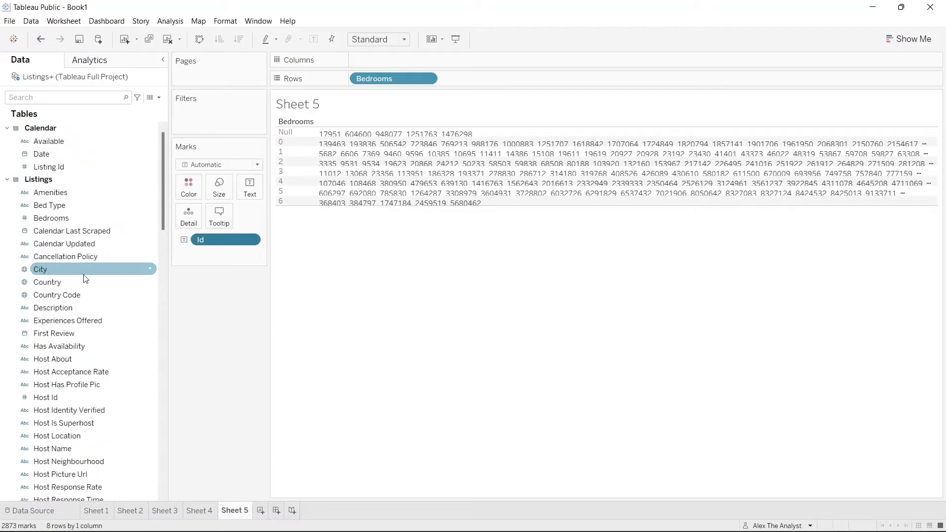
{"action": "left_click_drag", "start_coordinate": [96, 221], "coordinate": [218, 128]}
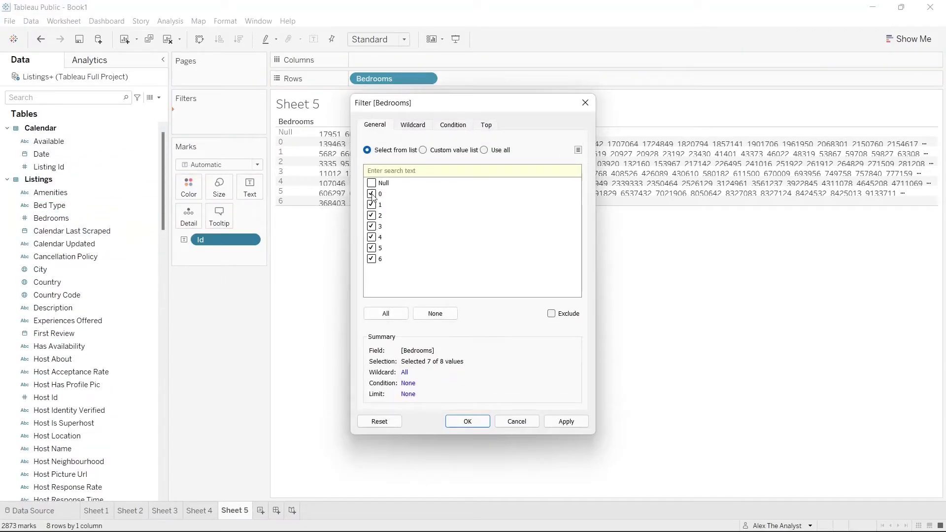
{"action": "left_click", "coordinate": [565, 422]}
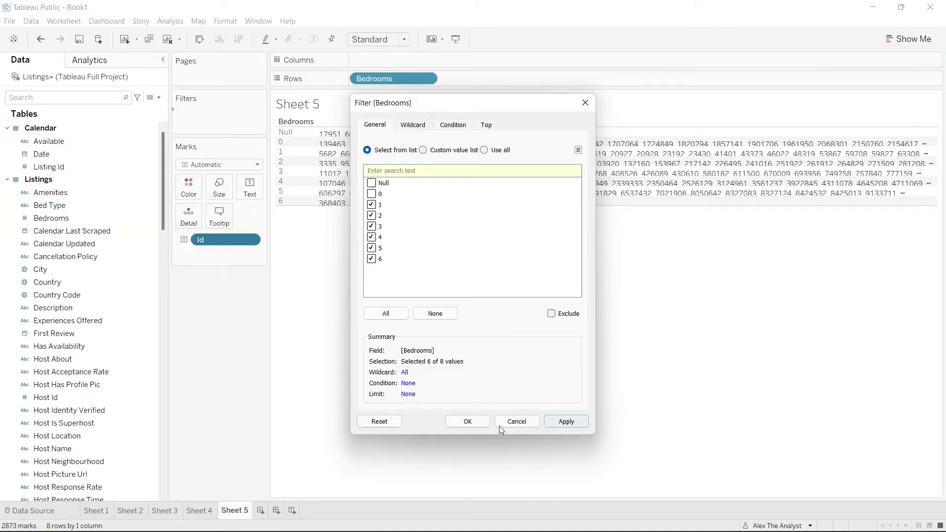
{"action": "left_click", "coordinate": [476, 425]}
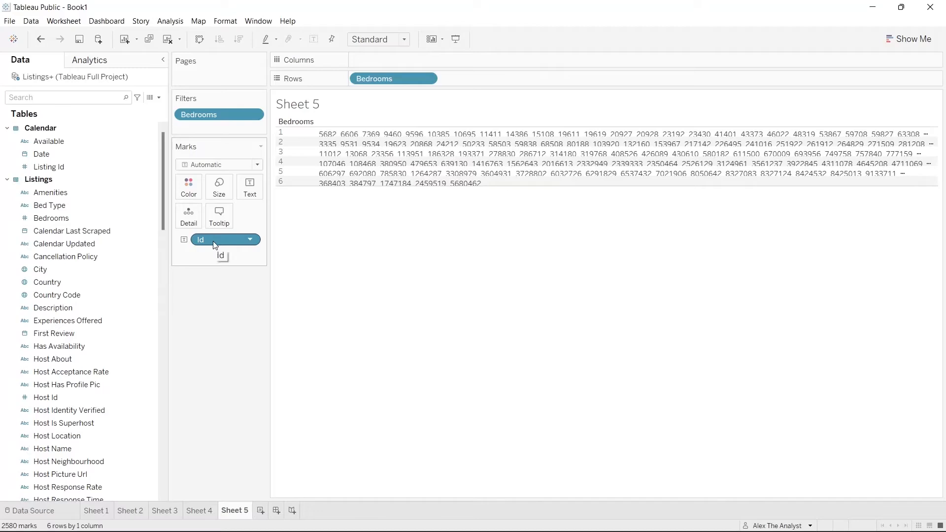
Remove the Id field from the marks of Sheet 5
{"action": "left_click", "coordinate": [253, 240]}
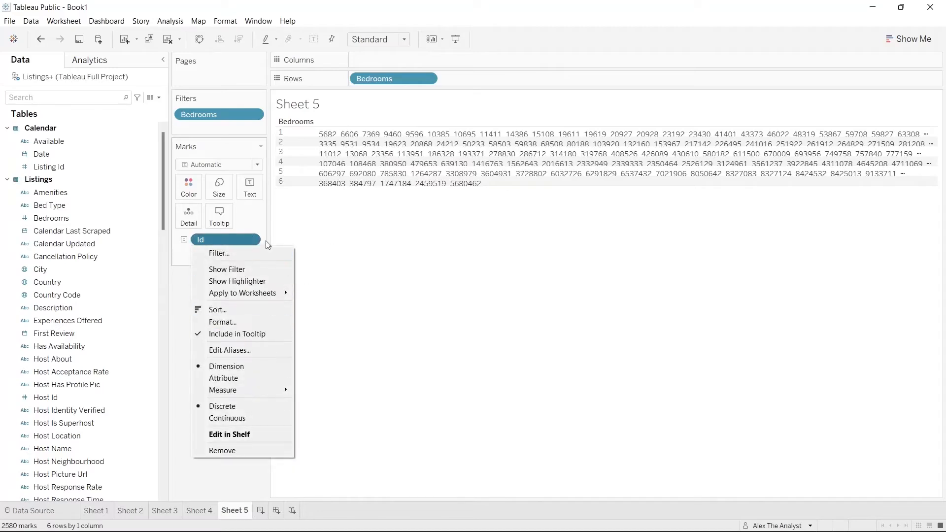
{"action": "left_click", "coordinate": [223, 237]}
{"action": "double_click", "coordinate": [224, 237]}
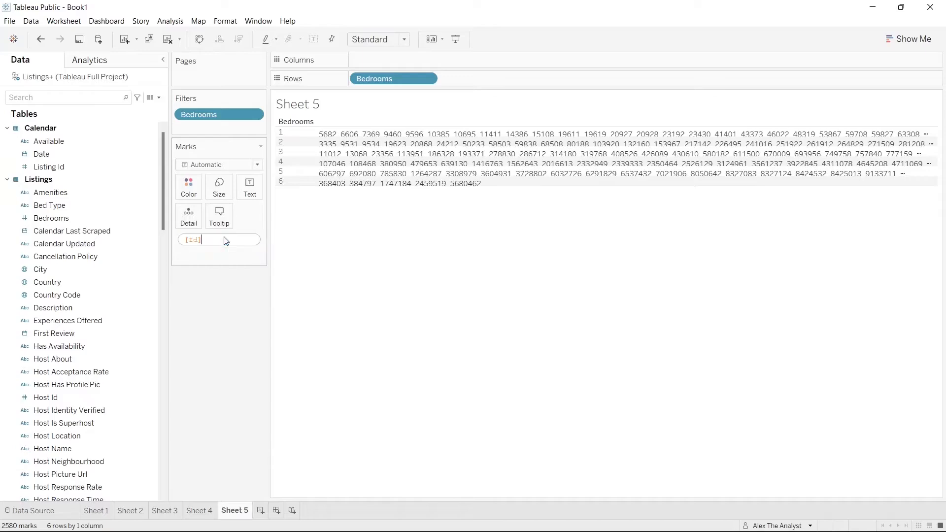
{"action": "left_click", "coordinate": [189, 292]}
{"action": "left_click_drag", "start_coordinate": [234, 247], "coordinate": [93, 274]}
Place the Id field from Listings on the marks of Sheet 5 as a detail
{"action": "scroll", "coordinate": [78, 338], "scroll_direction": "down", "scroll_amount": 5}
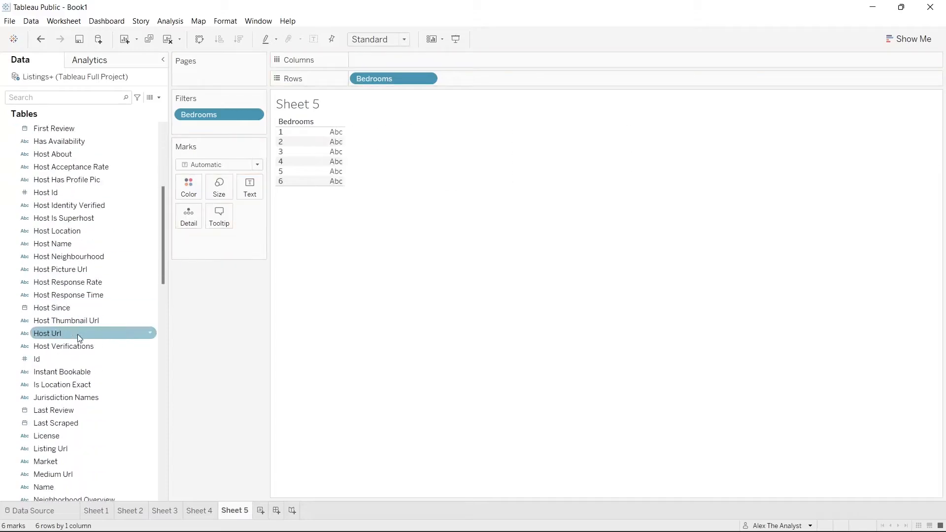
{"action": "left_click", "coordinate": [71, 350]}
{"action": "left_click_drag", "start_coordinate": [72, 355], "coordinate": [94, 335]}
{"action": "left_click", "coordinate": [545, 282]}
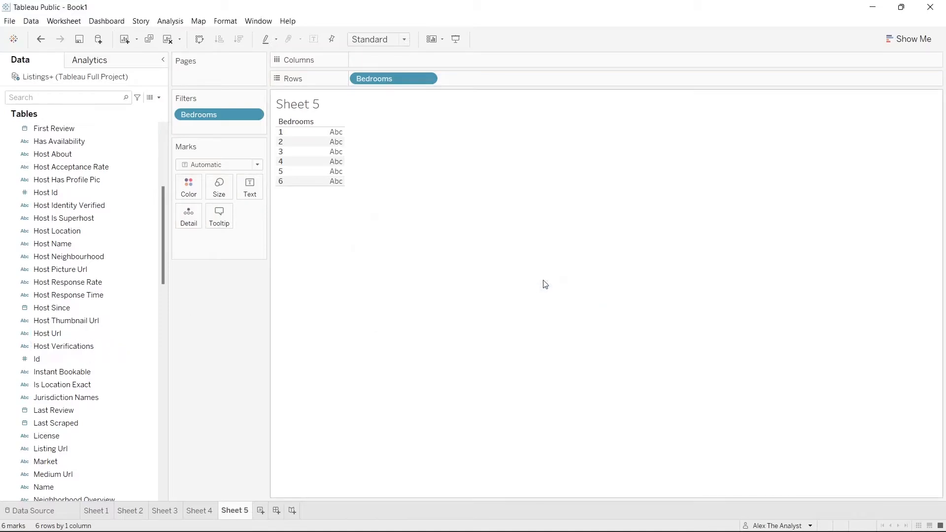
{"action": "left_click_drag", "start_coordinate": [99, 357], "coordinate": [221, 245]}
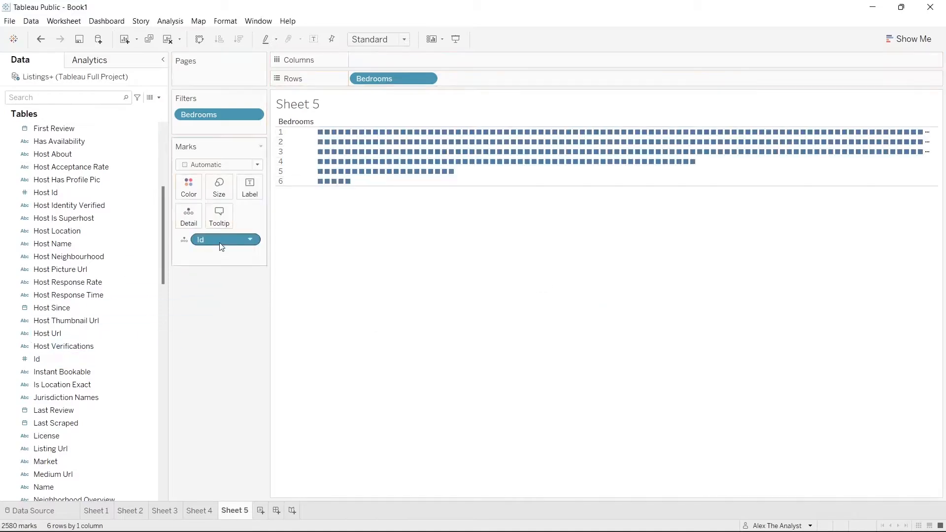
Set the aggregation of Id on the marks to Count and show it as text beside each bedroom number
{"action": "right_click", "coordinate": [250, 240]}
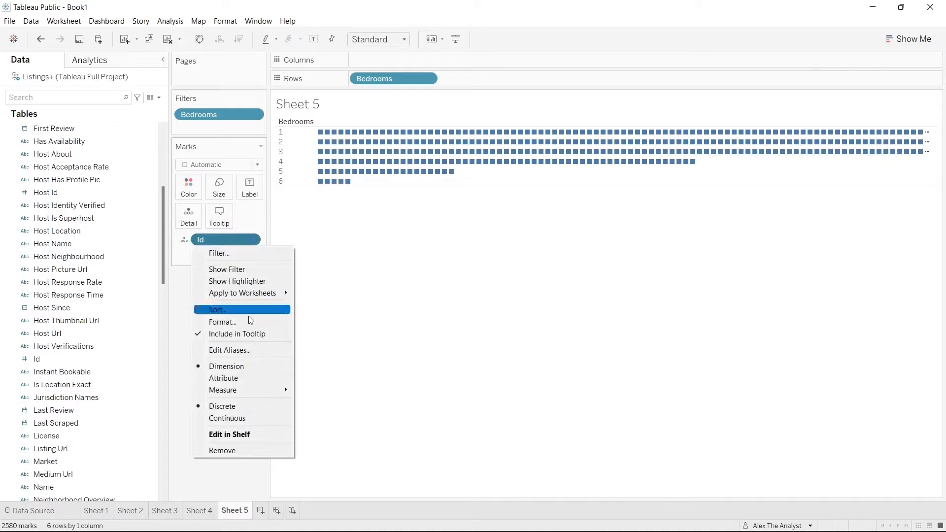
{"action": "left_click", "coordinate": [241, 378]}
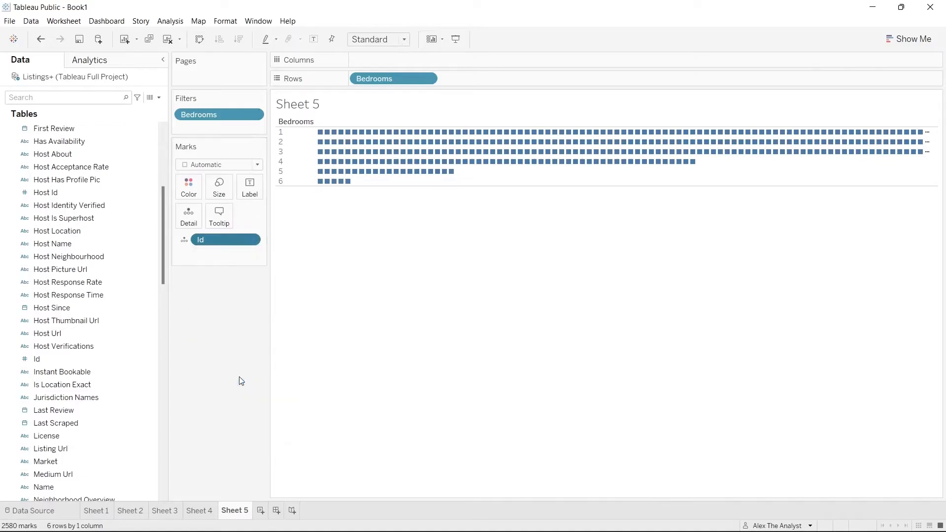
{"action": "left_click", "coordinate": [251, 240]}
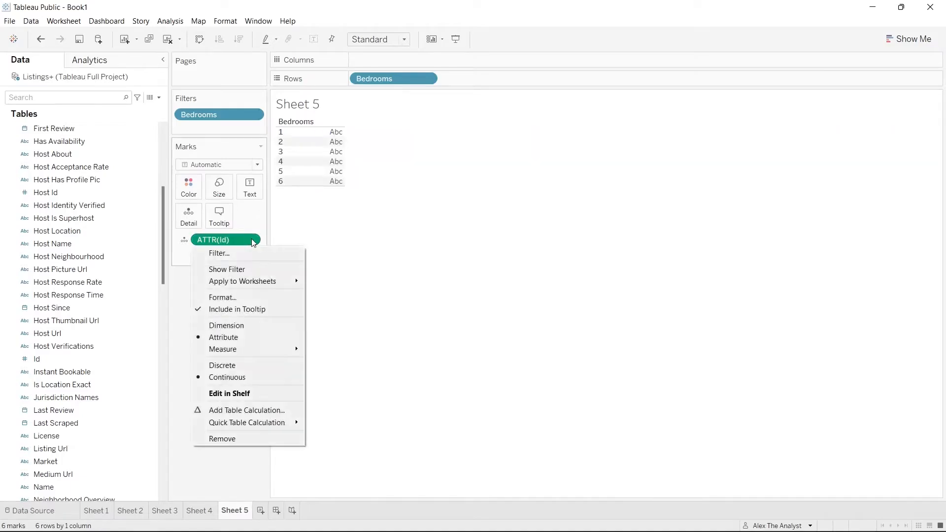
{"action": "mouse_move", "coordinate": [256, 353]}
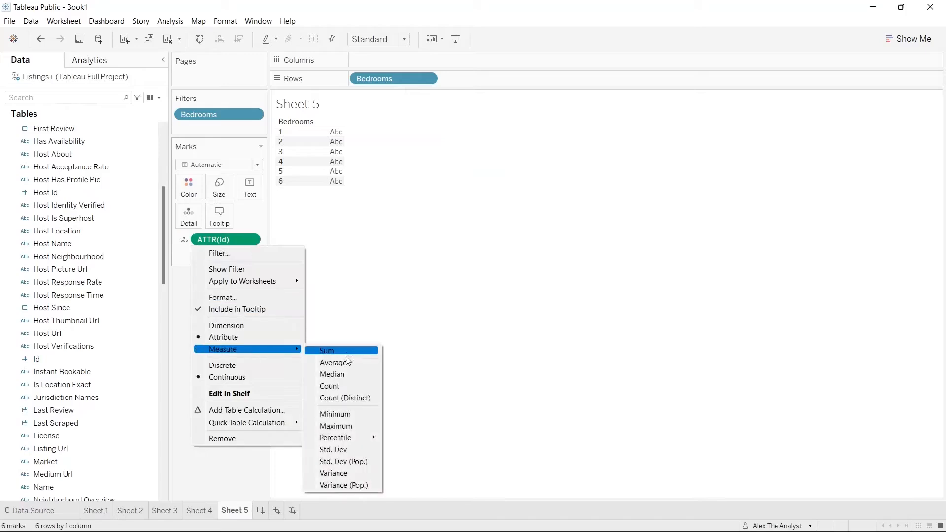
{"action": "left_click", "coordinate": [341, 387]}
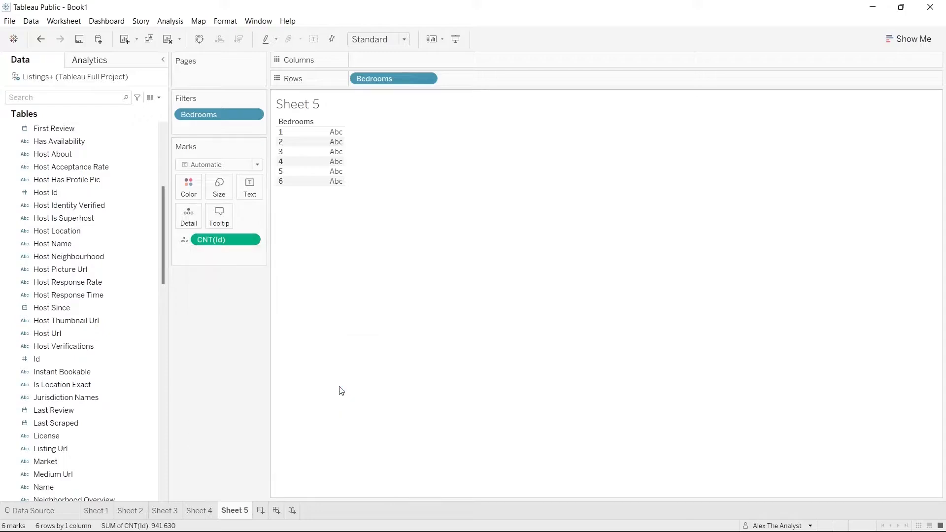
{"action": "left_click", "coordinate": [184, 240]}
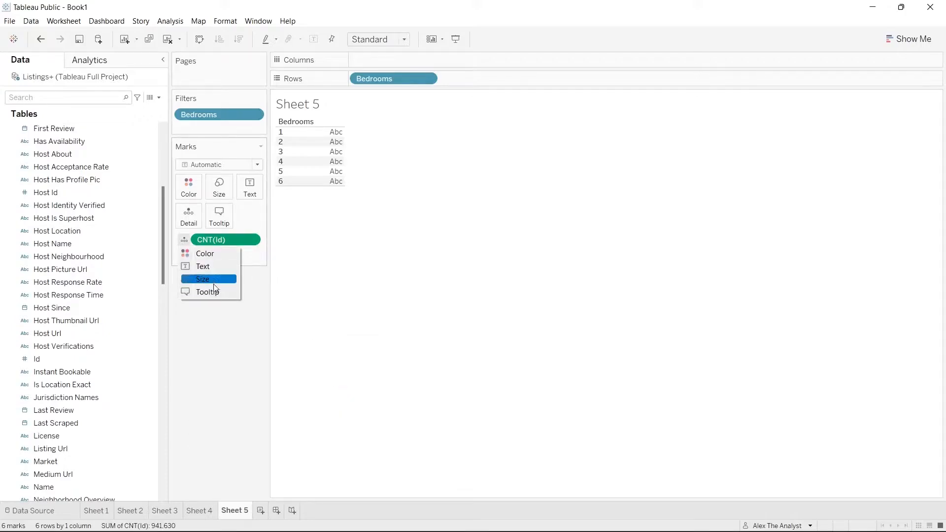
{"action": "left_click", "coordinate": [202, 266]}
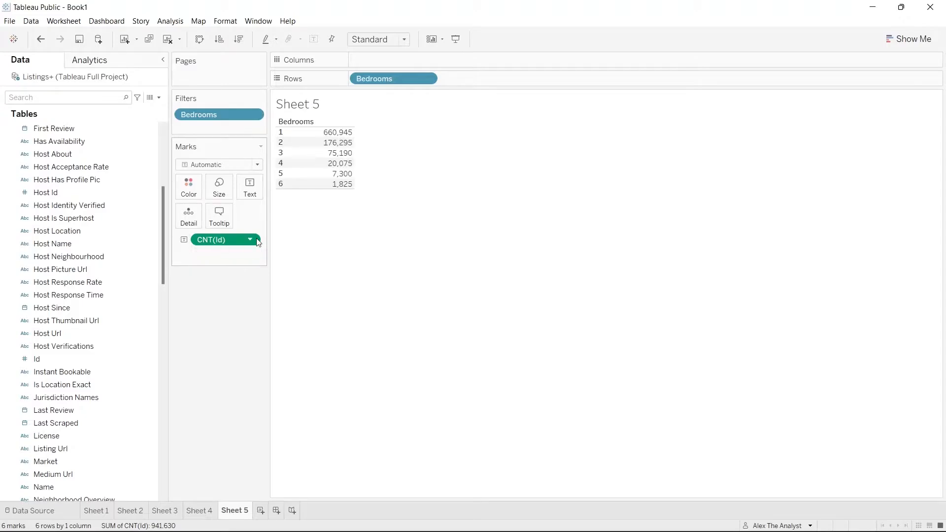
Change the aggregation of Id on the marks of Sheet 5 to Count (Distinct)
{"action": "left_click", "coordinate": [256, 241]}
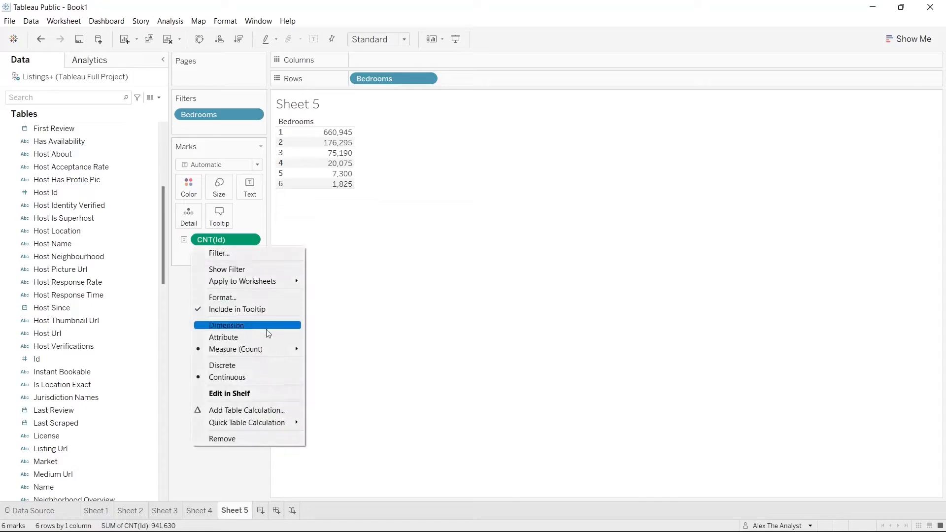
{"action": "mouse_move", "coordinate": [274, 348]}
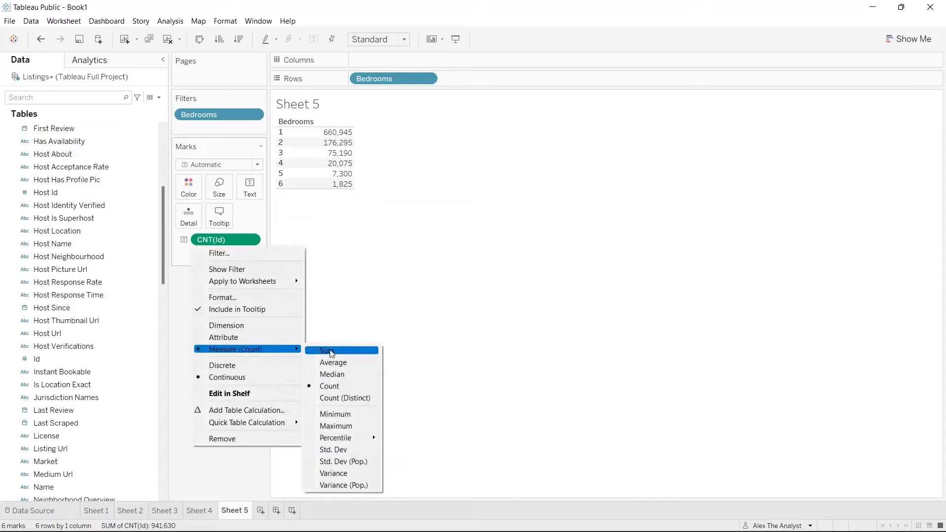
{"action": "left_click", "coordinate": [347, 399]}
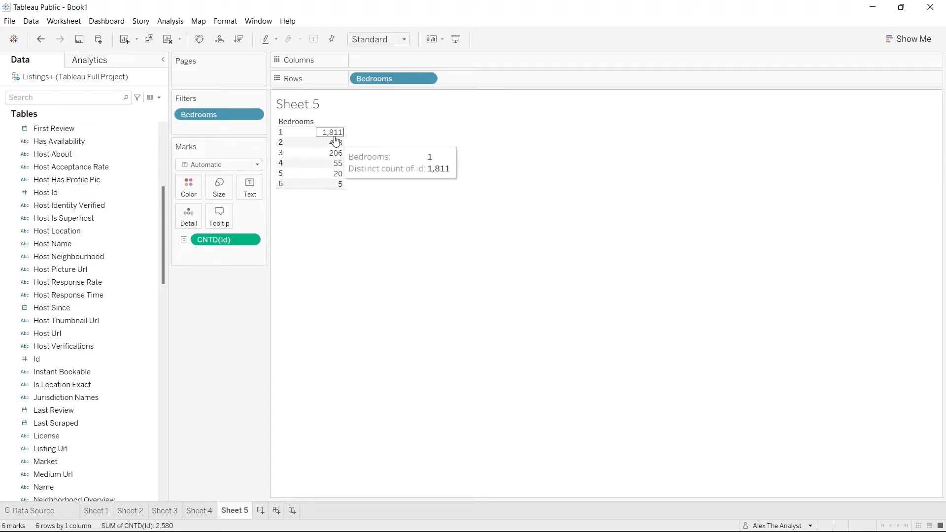
{"action": "left_click", "coordinate": [199, 511]}
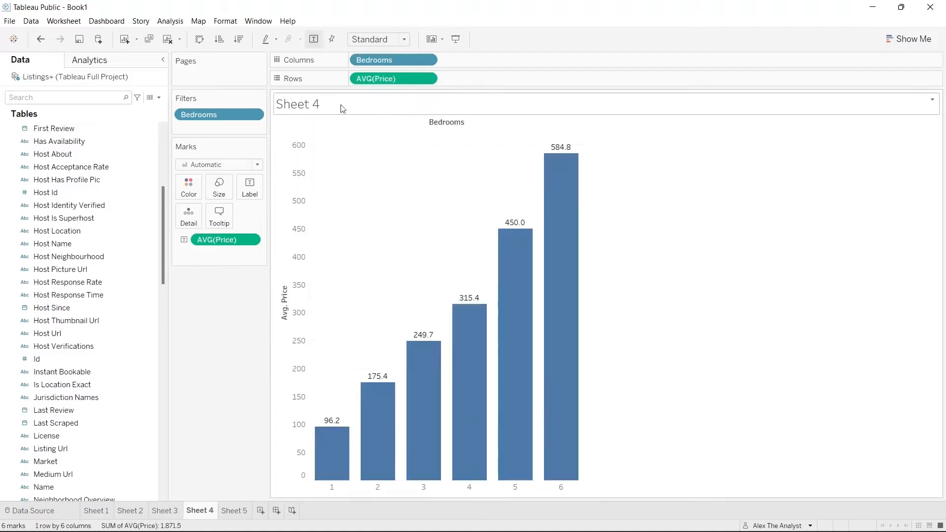
{"action": "left_click", "coordinate": [236, 513]}
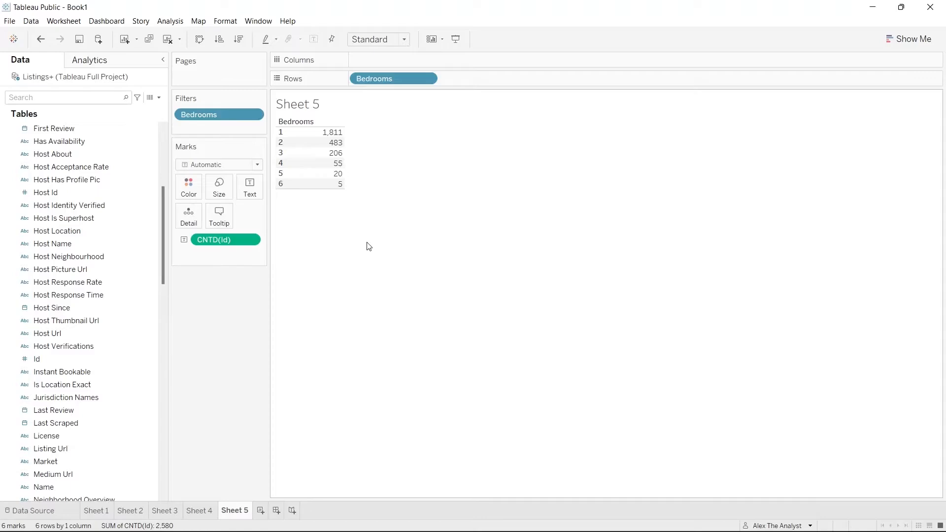
{"action": "mouse_move", "coordinate": [337, 167]}
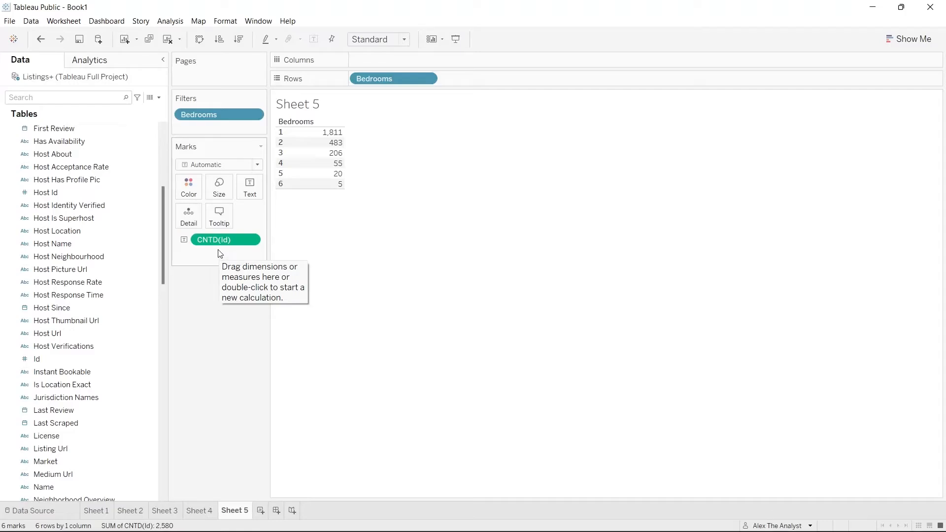
Replace the title of Sheet 5 with "Distinct Count of Bedroom Listings" and make it bold
{"action": "double_click", "coordinate": [309, 103]}
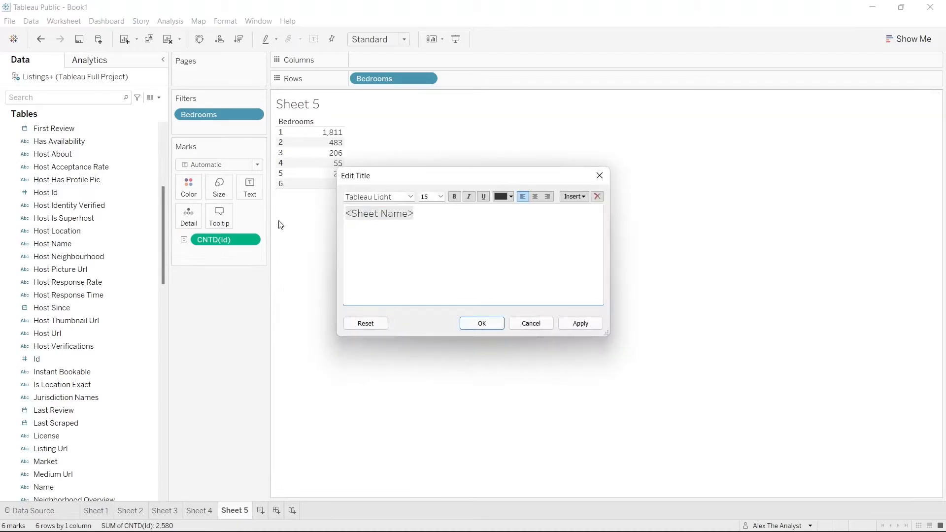
{"action": "left_click_drag", "start_coordinate": [433, 213], "coordinate": [348, 215]}
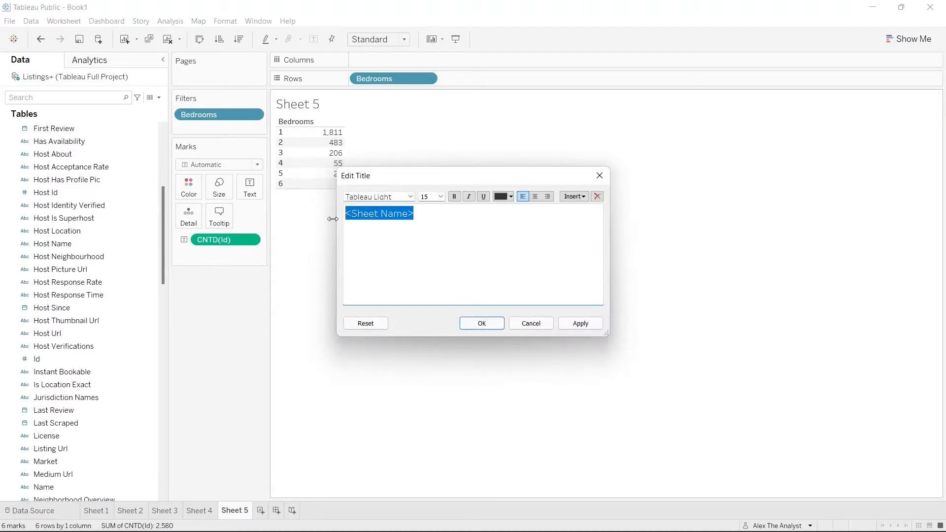
{"action": "type", "text": "Dist"}
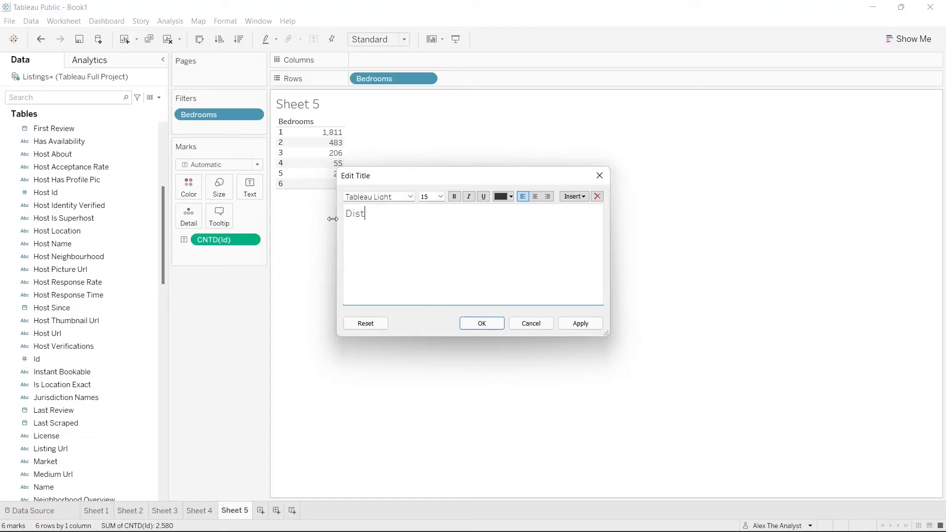
{"action": "type", "text": "inct Count of Bedroom Listings"}
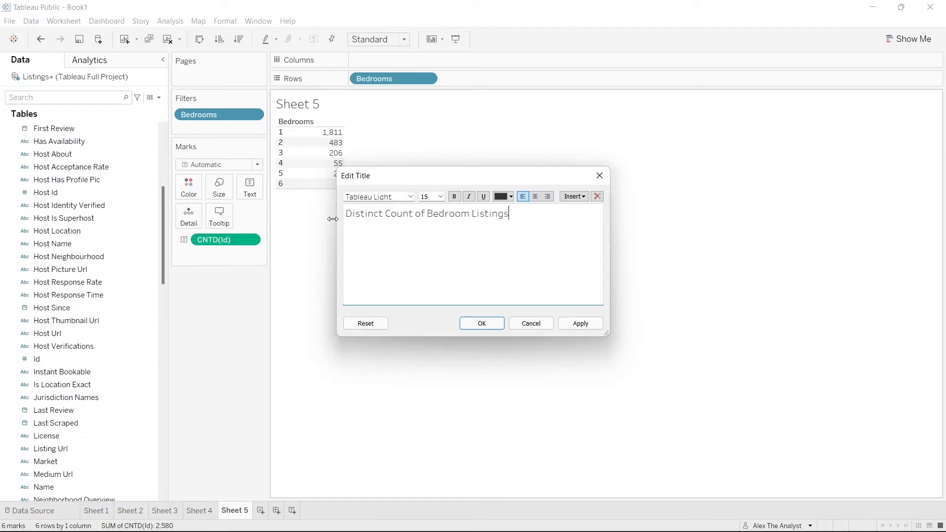
{"action": "left_click_drag", "start_coordinate": [518, 213], "coordinate": [345, 213]}
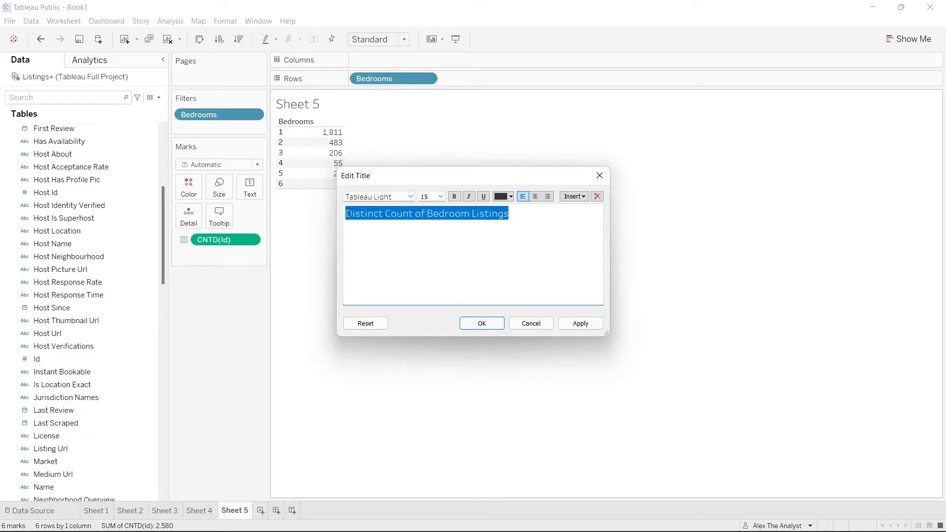
{"action": "left_click", "coordinate": [455, 196]}
{"action": "left_click", "coordinate": [571, 324]}
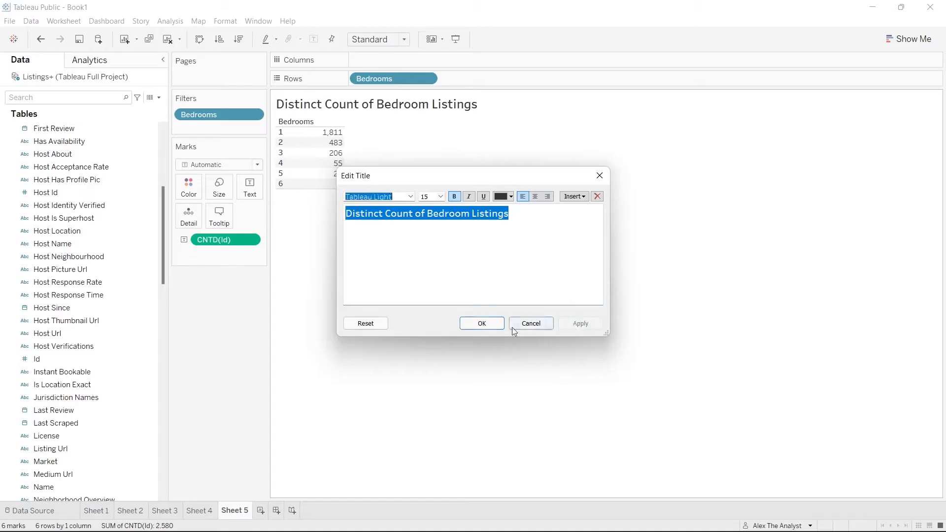
{"action": "left_click", "coordinate": [498, 327]}
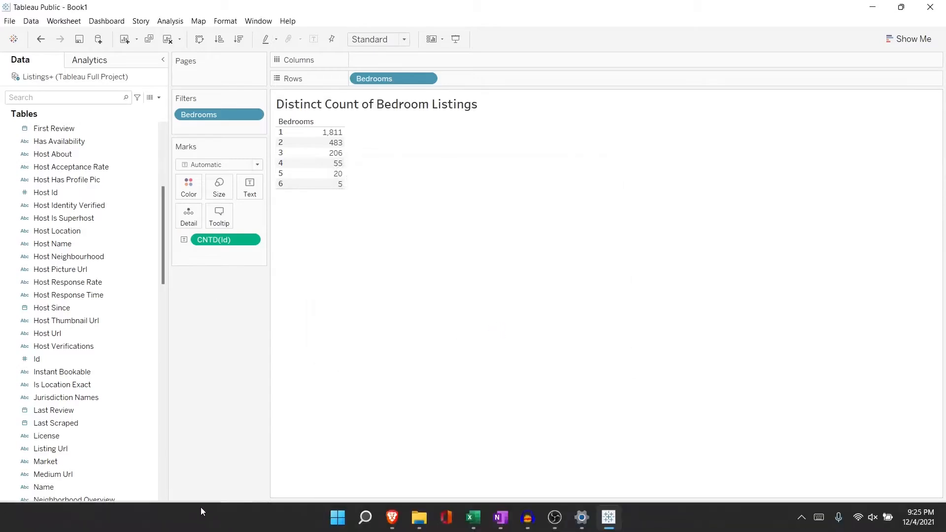
Replace the title of Sheet 4 with "Avg Price Per Bedroom" and make it bold
{"action": "left_click", "coordinate": [201, 511]}
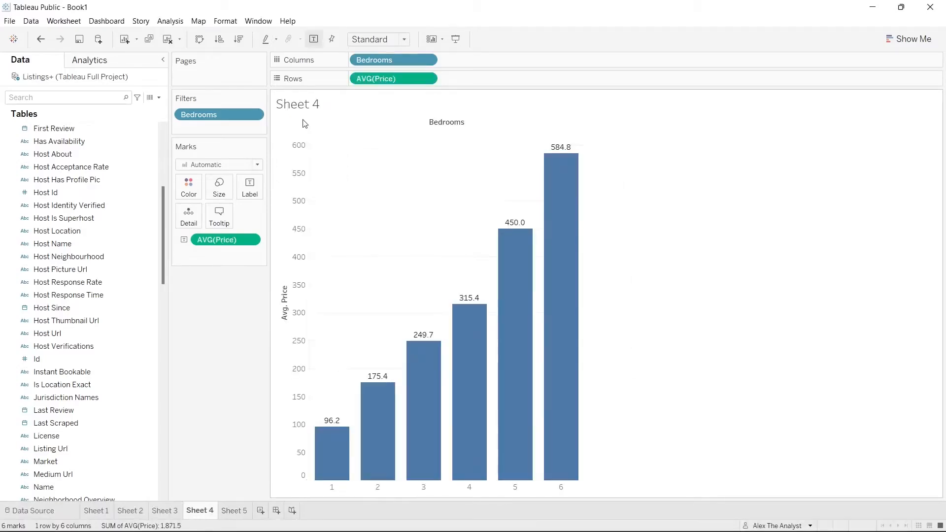
{"action": "double_click", "coordinate": [311, 106]}
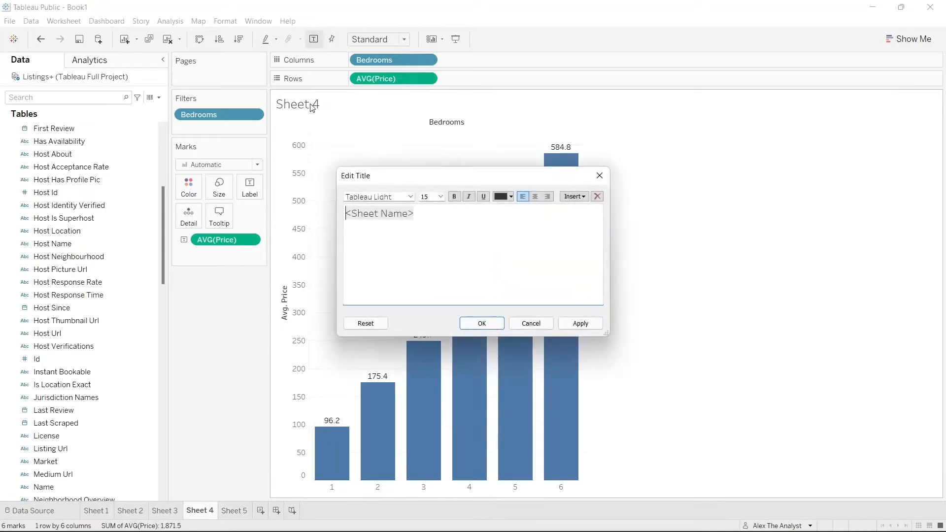
{"action": "left_click", "coordinate": [463, 215]}
{"action": "key", "text": "ctrl+a"}
{"action": "type", "text": "Av"}
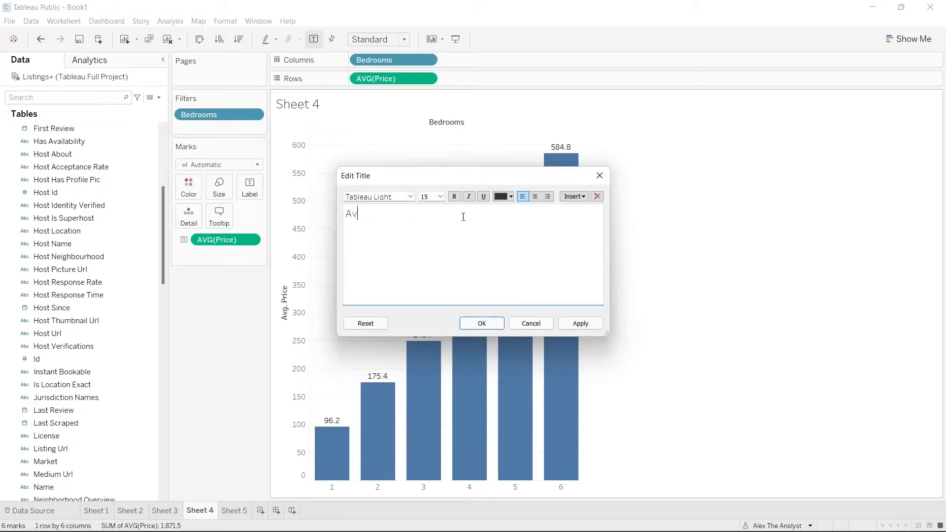
{"action": "type", "text": "g Proce Per Bedroom"}
{"action": "left_click", "coordinate": [380, 217]}
{"action": "key", "text": "BackSpace"}
{"action": "type", "text": "i"}
{"action": "left_click_drag", "start_coordinate": [452, 214], "coordinate": [345, 214]}
{"action": "left_click", "coordinate": [454, 196]}
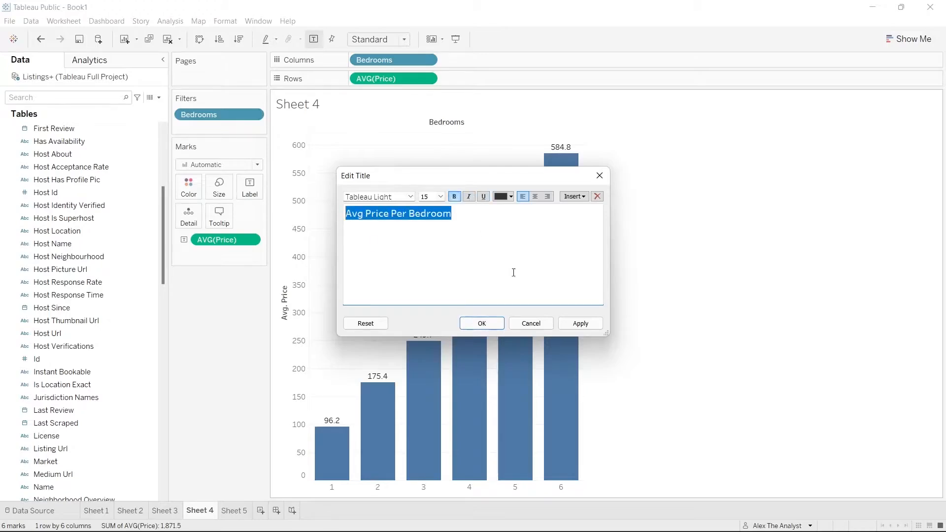
{"action": "left_click", "coordinate": [580, 323]}
{"action": "left_click", "coordinate": [482, 324]}
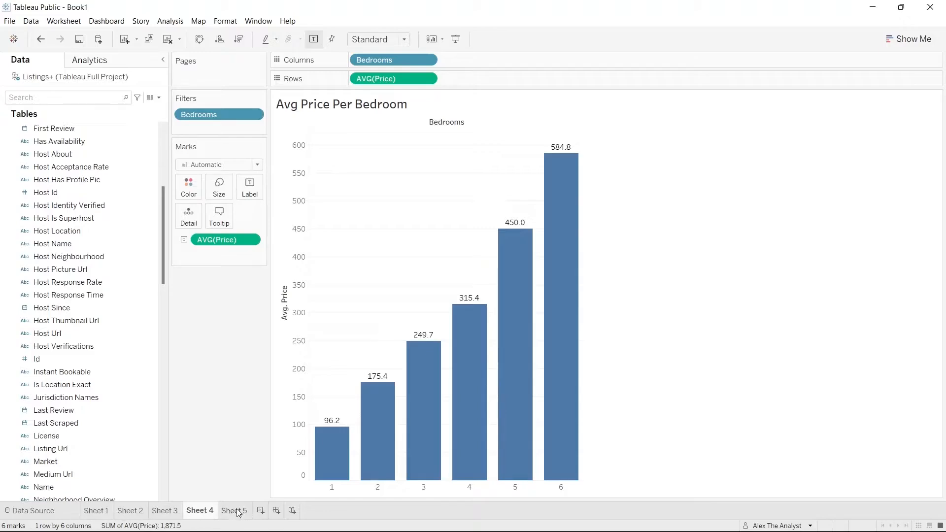
Create a new dashboard and set its size to Automatic
{"action": "left_click", "coordinate": [277, 511]}
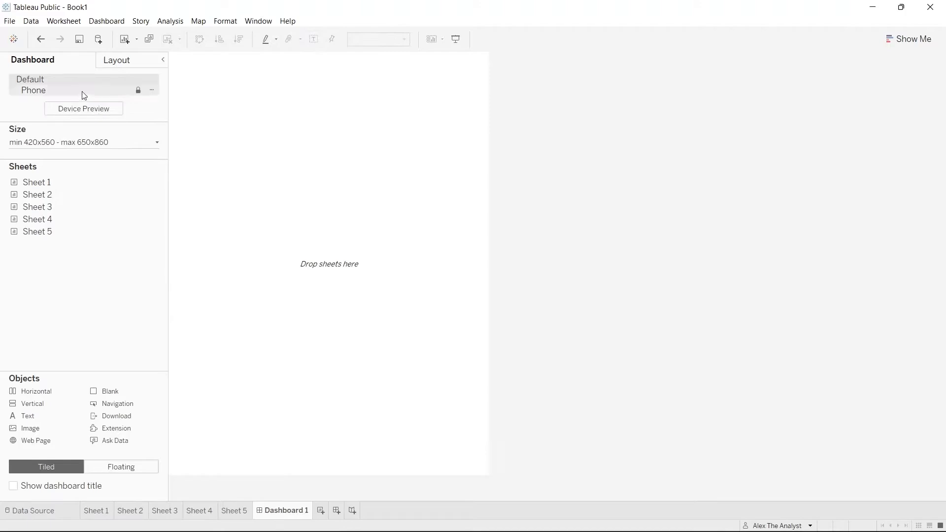
{"action": "left_click", "coordinate": [95, 142]}
{"action": "left_click", "coordinate": [93, 159]}
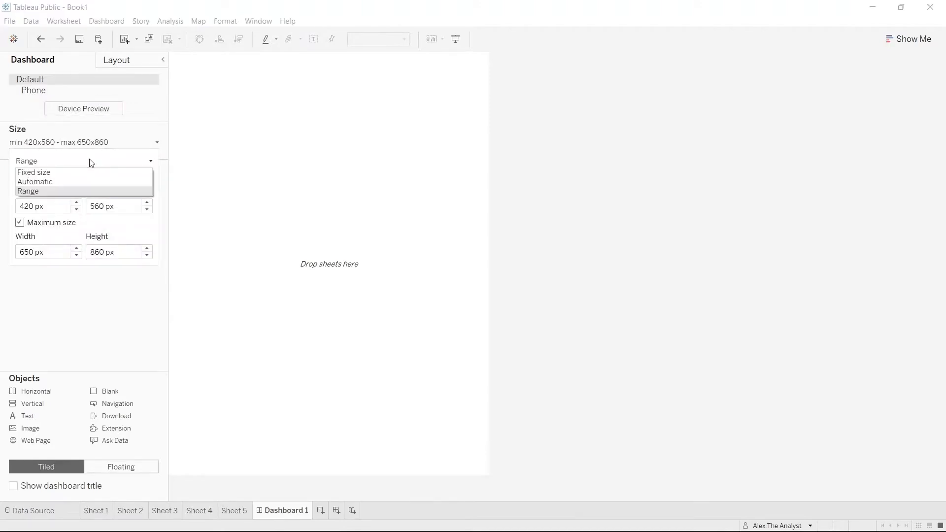
{"action": "left_click", "coordinate": [84, 179]}
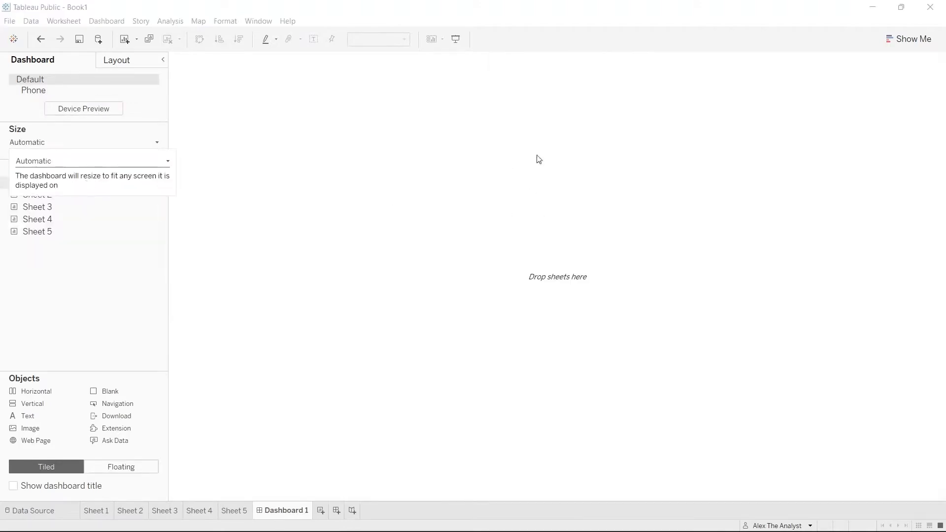
{"action": "left_click", "coordinate": [56, 263]}
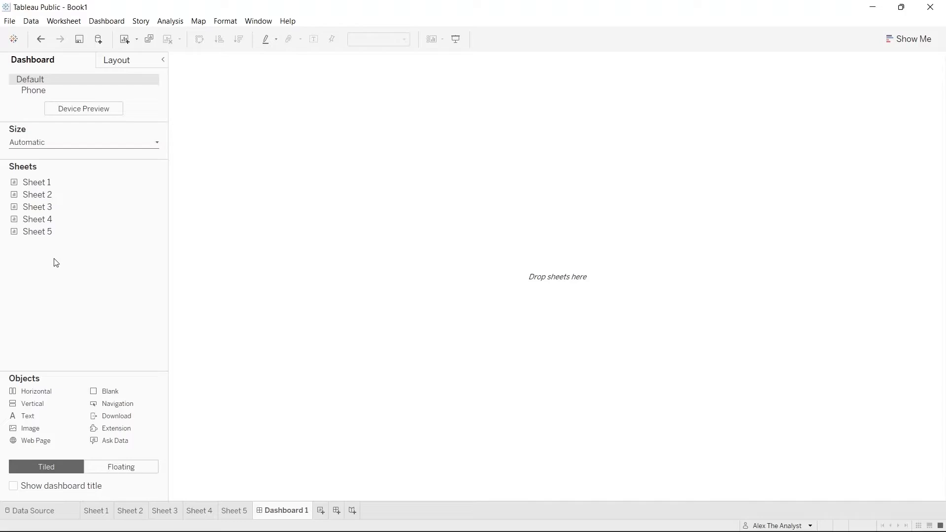
Add the Sheet 1 bar chart to the dashboard and place the Sheet 2 map to the left of it
{"action": "left_click_drag", "start_coordinate": [71, 184], "coordinate": [280, 297]}
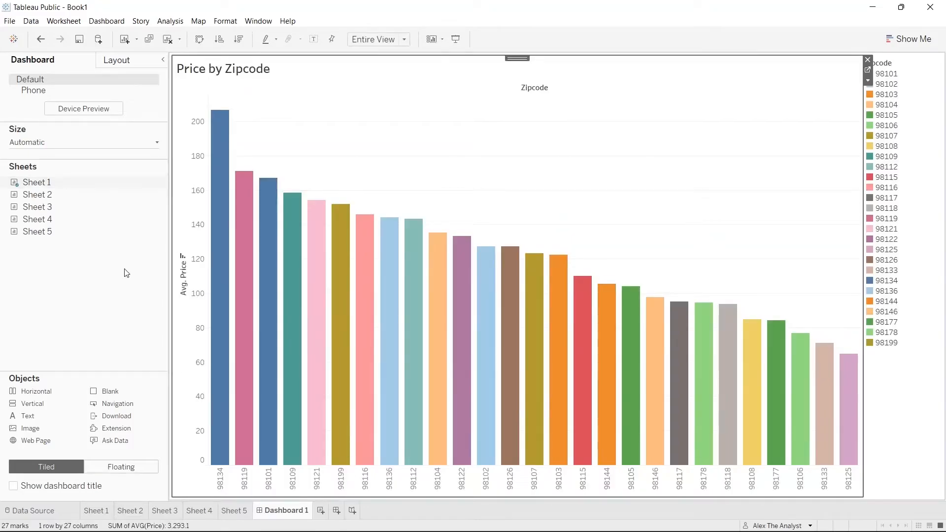
{"action": "left_click_drag", "start_coordinate": [86, 193], "coordinate": [214, 204]}
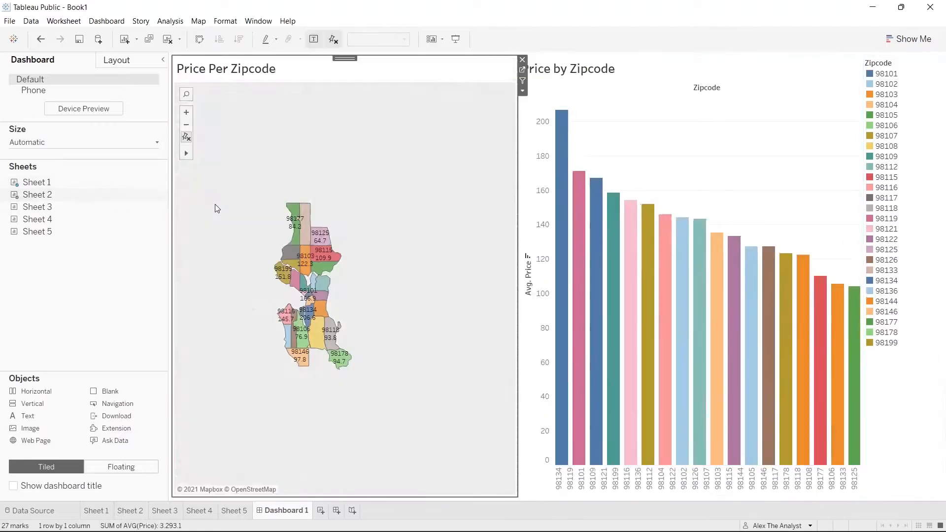
{"action": "left_click", "coordinate": [186, 113]}
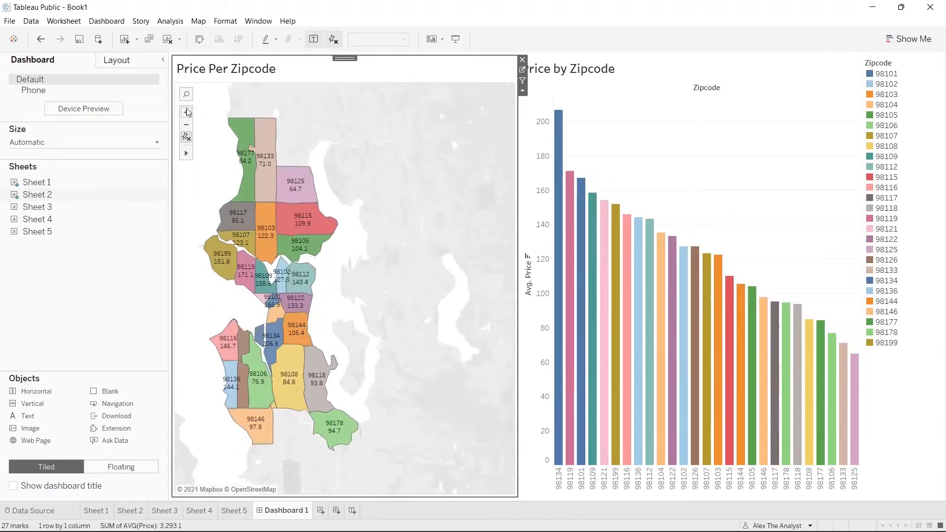
{"action": "left_click", "coordinate": [187, 125]}
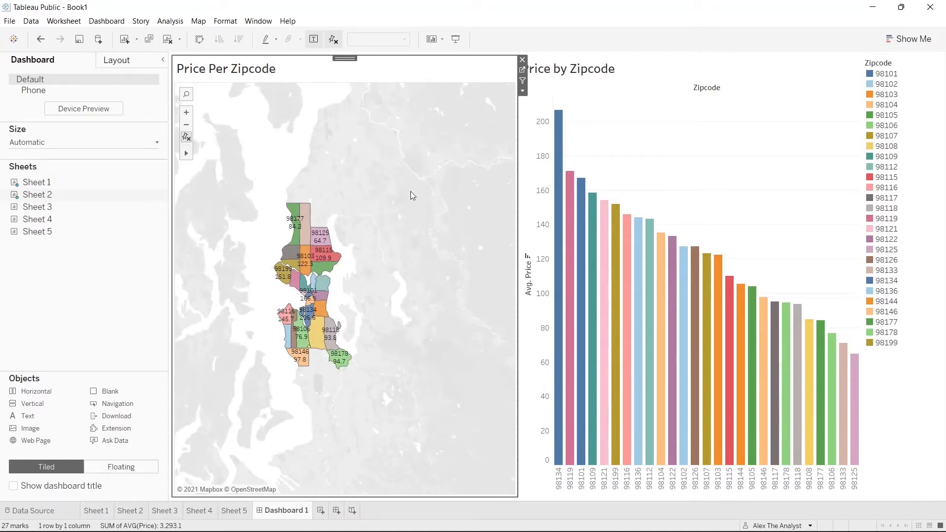
Place the Sheet 3 revenue chart to the right of the zipcode bars and Sheet 4 across the full width above the other charts
{"action": "mouse_move", "coordinate": [118, 212]}
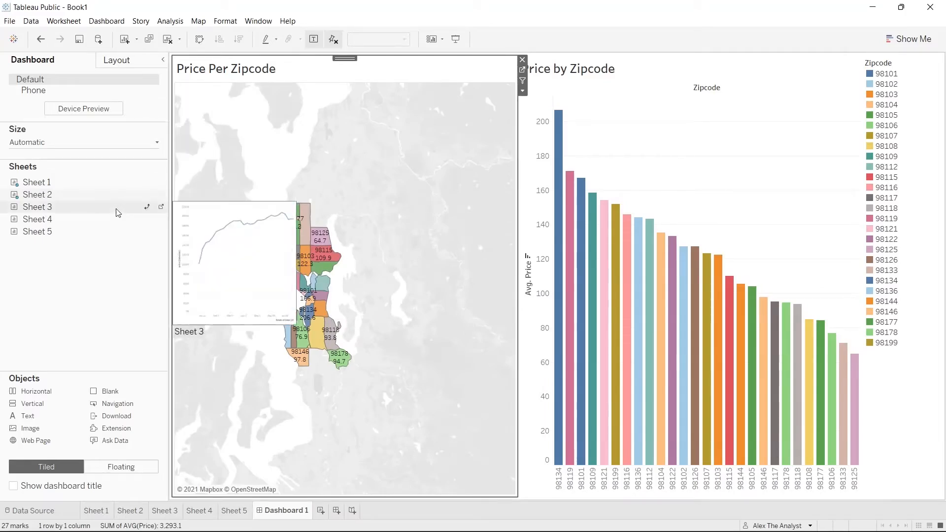
{"action": "left_click_drag", "start_coordinate": [118, 212], "coordinate": [779, 267]}
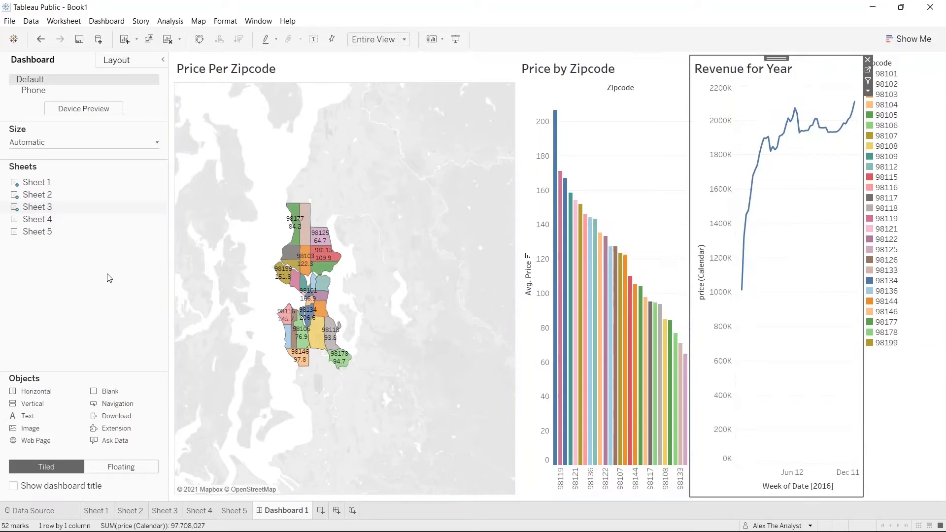
{"action": "left_click_drag", "start_coordinate": [83, 217], "coordinate": [316, 109]}
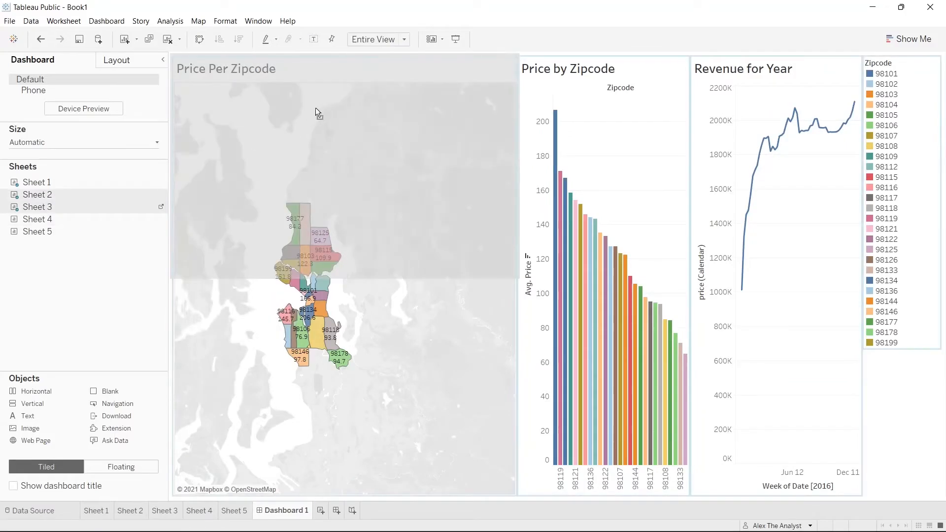
{"action": "left_click_drag", "start_coordinate": [471, 118], "coordinate": [529, 122]}
{"action": "left_click_drag", "start_coordinate": [511, 58], "coordinate": [511, 58]}
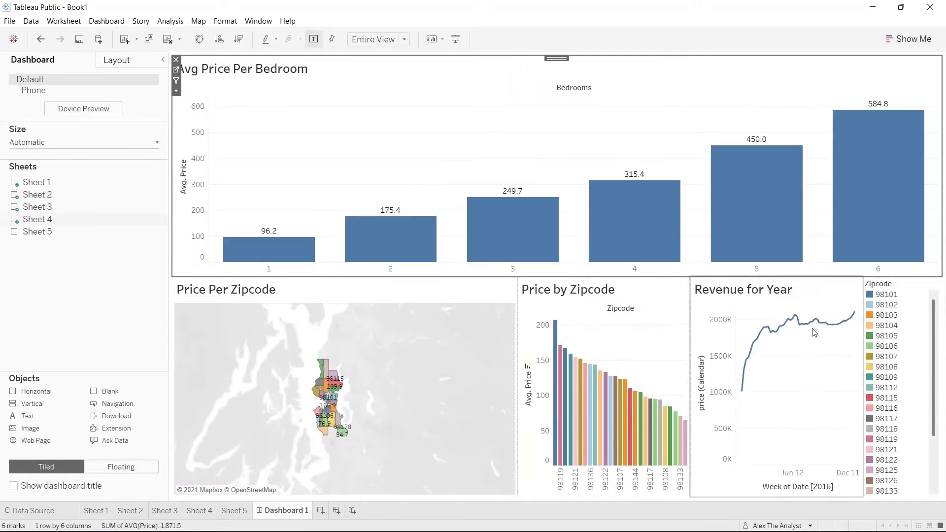
Move the Zipcode legend between Price by Zipcode and Revenue for Year, and narrow the map to widen the zipcode bar chart
{"action": "mouse_move", "coordinate": [844, 326]}
{"action": "left_click", "coordinate": [902, 287]}
{"action": "left_click_drag", "start_coordinate": [895, 276], "coordinate": [661, 330]}
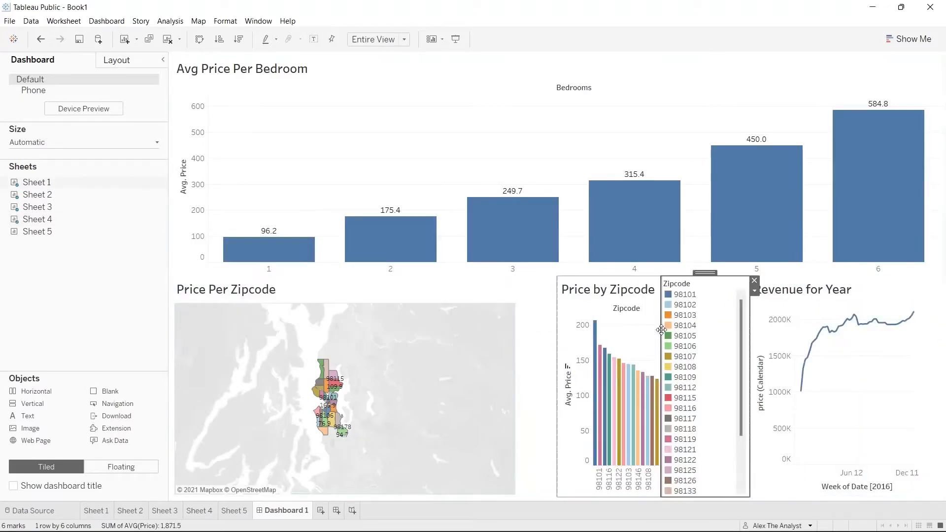
{"action": "left_click_drag", "start_coordinate": [557, 369], "coordinate": [311, 374]}
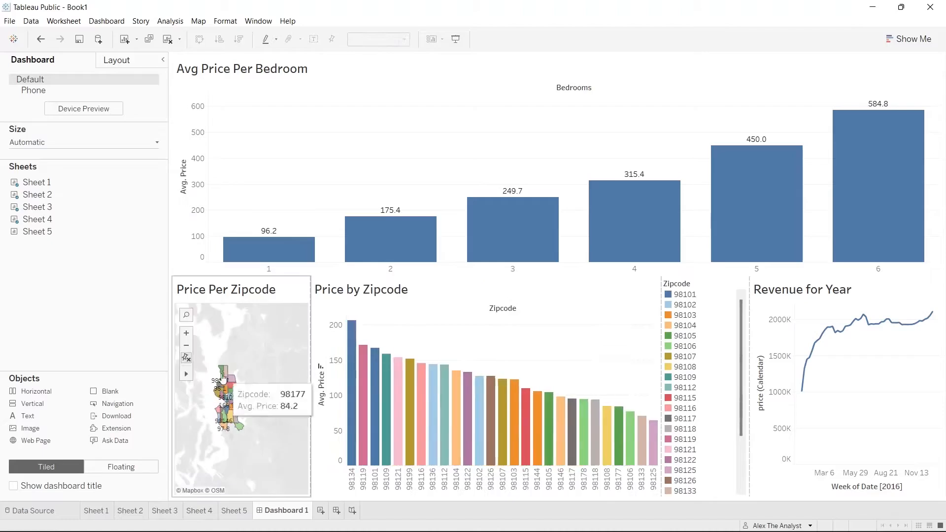
Zoom and recentre the Price Per Zipcode map so the coloured Seattle zipcode areas fill its pane
{"action": "left_click", "coordinate": [190, 333]}
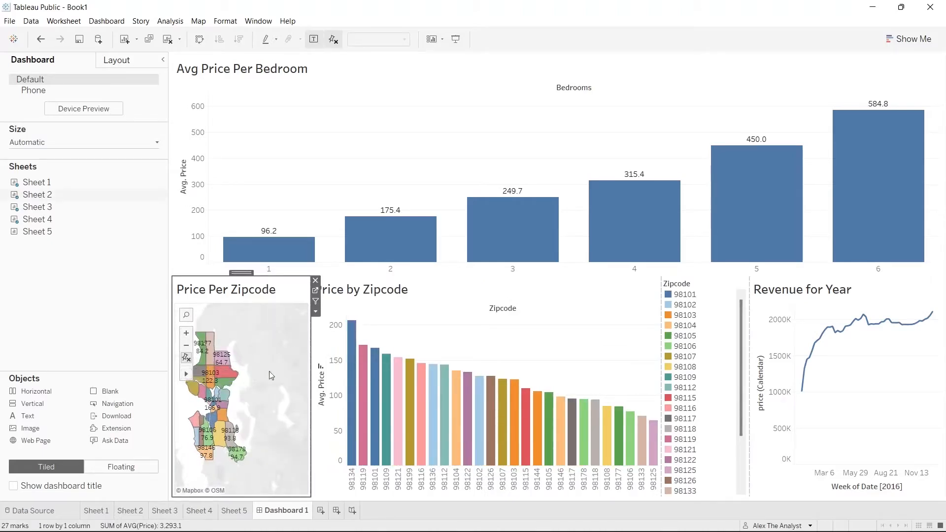
{"action": "left_click_drag", "start_coordinate": [238, 337], "coordinate": [269, 326]}
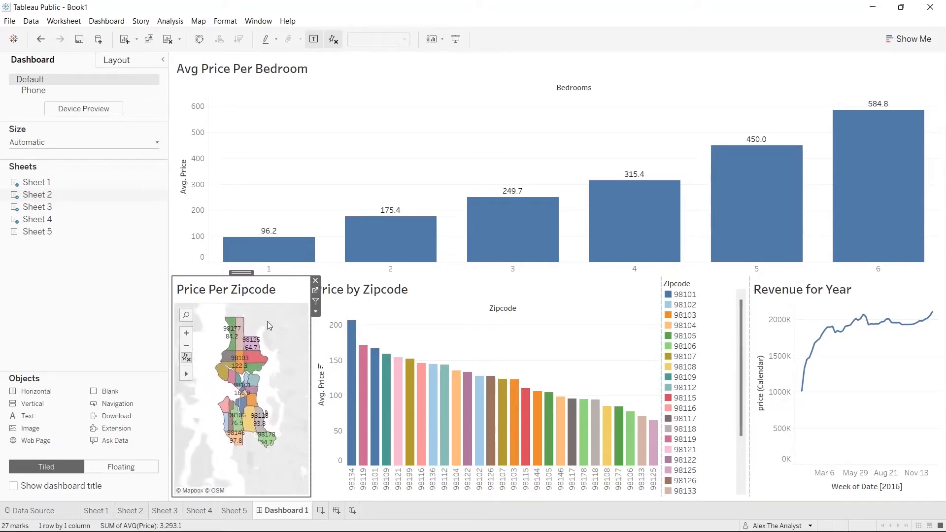
{"action": "left_click", "coordinate": [186, 333]}
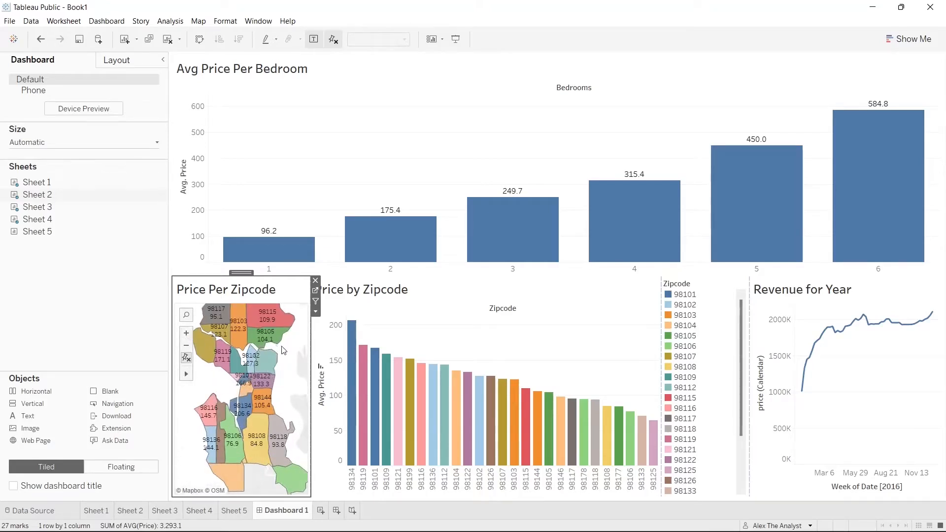
{"action": "left_click", "coordinate": [186, 345]}
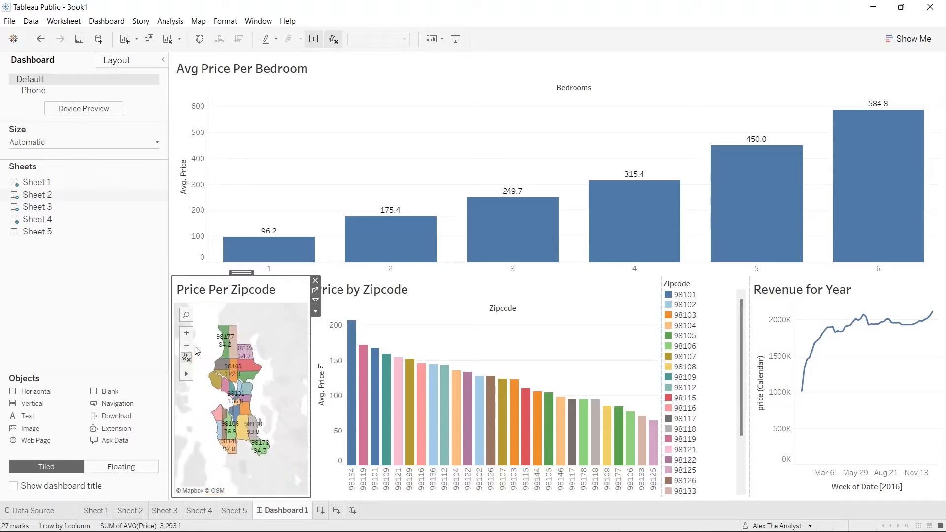
{"action": "mouse_move", "coordinate": [186, 374]}
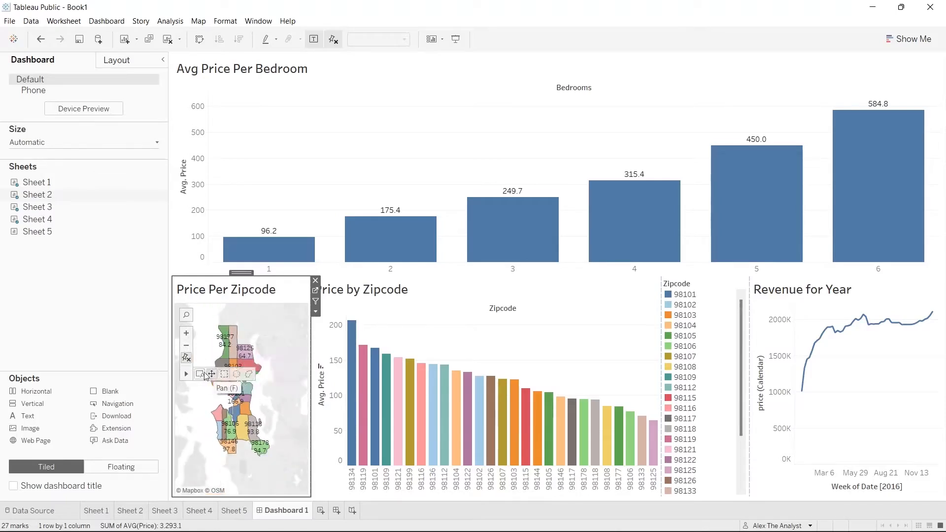
{"action": "left_click", "coordinate": [199, 374]}
{"action": "left_click_drag", "start_coordinate": [200, 322], "coordinate": [279, 463]}
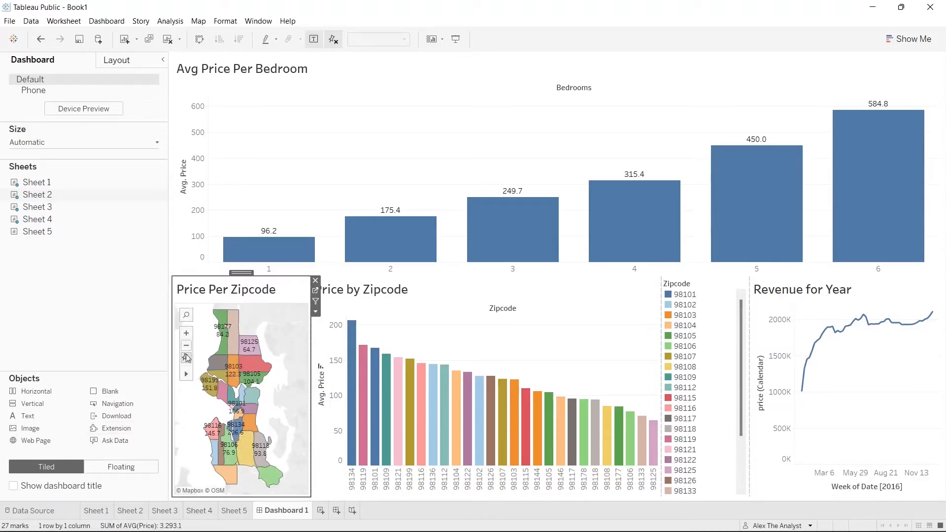
{"action": "mouse_move", "coordinate": [185, 376]}
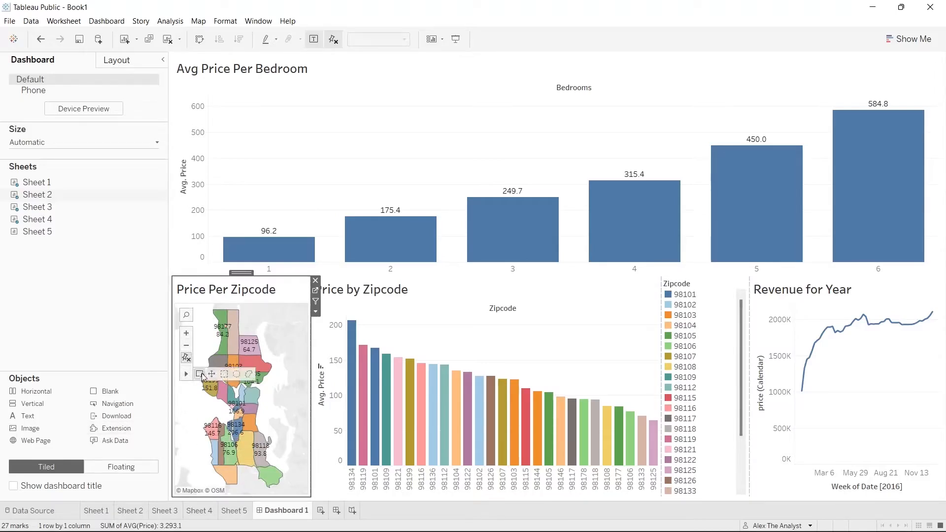
{"action": "left_click", "coordinate": [200, 376]}
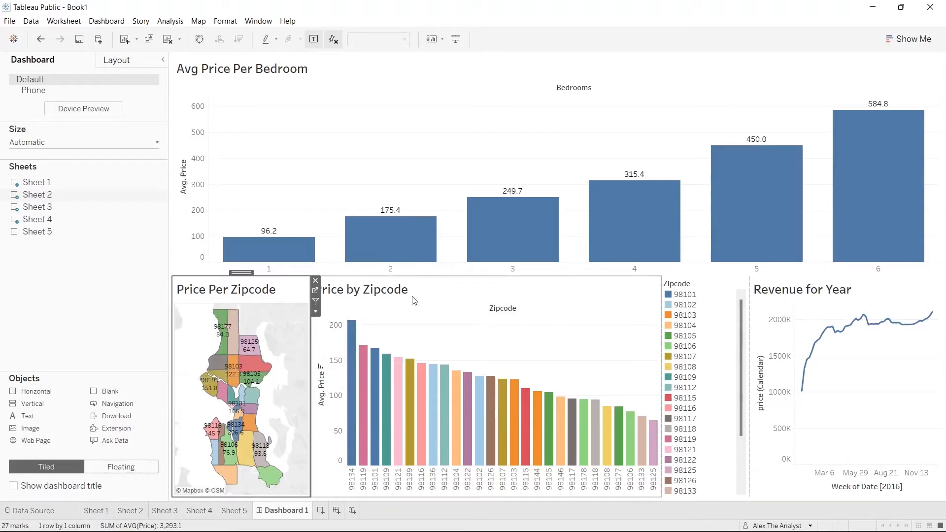
Narrow the Price by Zipcode chart and shift the Zipcode legend beside it to widen the Revenue for Year chart
{"action": "left_click", "coordinate": [447, 289]}
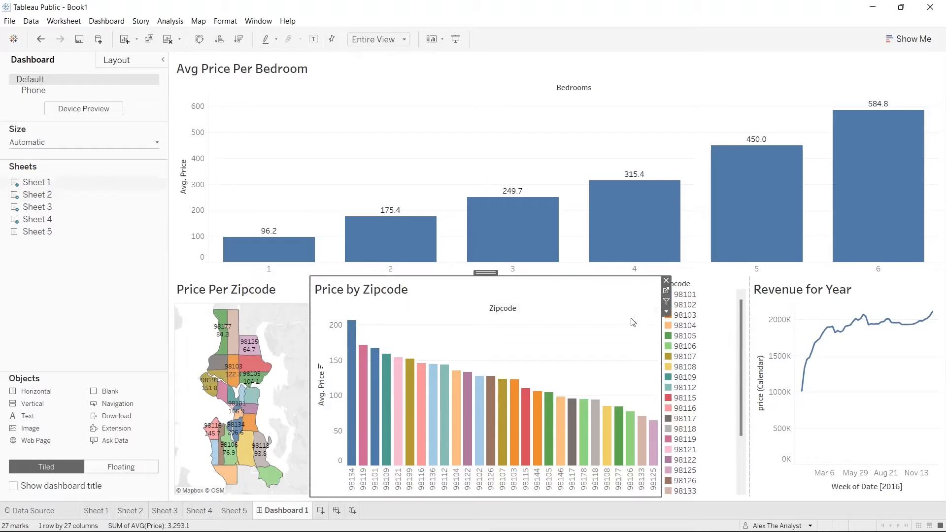
{"action": "left_click_drag", "start_coordinate": [660, 337], "coordinate": [511, 346]}
{"action": "left_click_drag", "start_coordinate": [749, 316], "coordinate": [563, 329]}
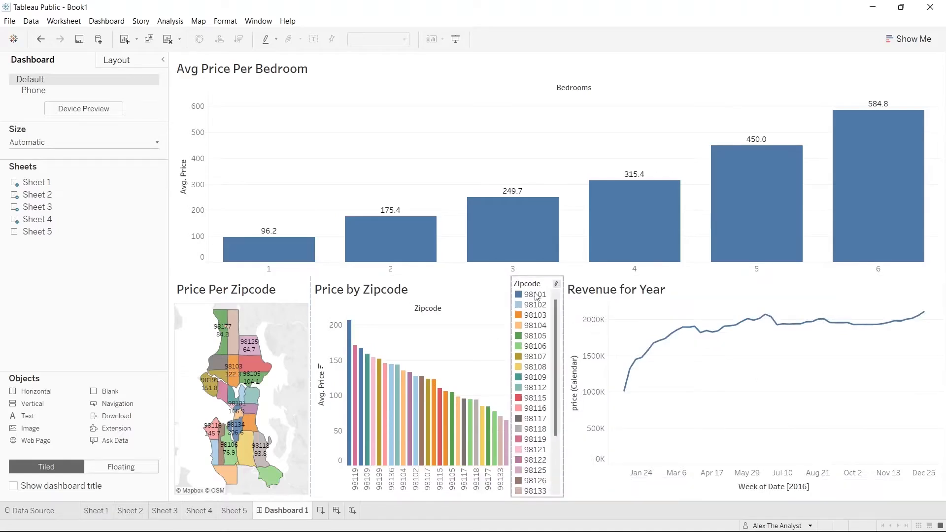
Highlight the tallest zipcode bar, followed by zipcode 98101 from the legend, to compare it across the map and bars
{"action": "left_click", "coordinate": [350, 339]}
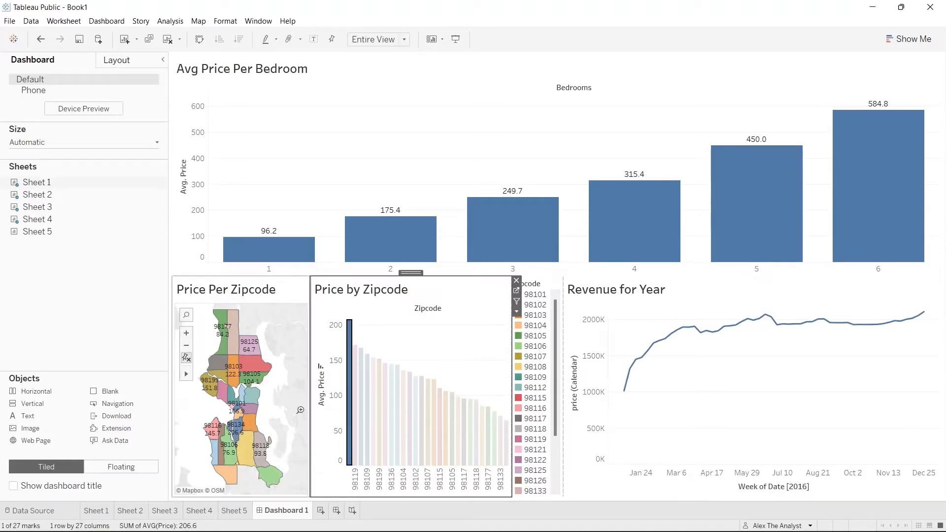
{"action": "left_click", "coordinate": [538, 299]}
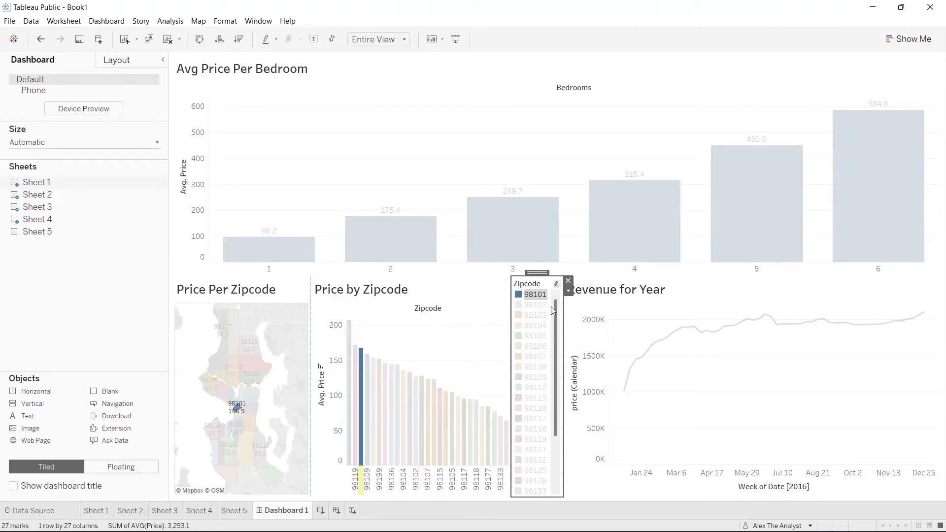
{"action": "mouse_move", "coordinate": [555, 307]}
{"action": "left_mouse_down"}
{"action": "mouse_move", "coordinate": [555, 353]}
{"action": "mouse_move", "coordinate": [557, 294]}
{"action": "left_mouse_up"}
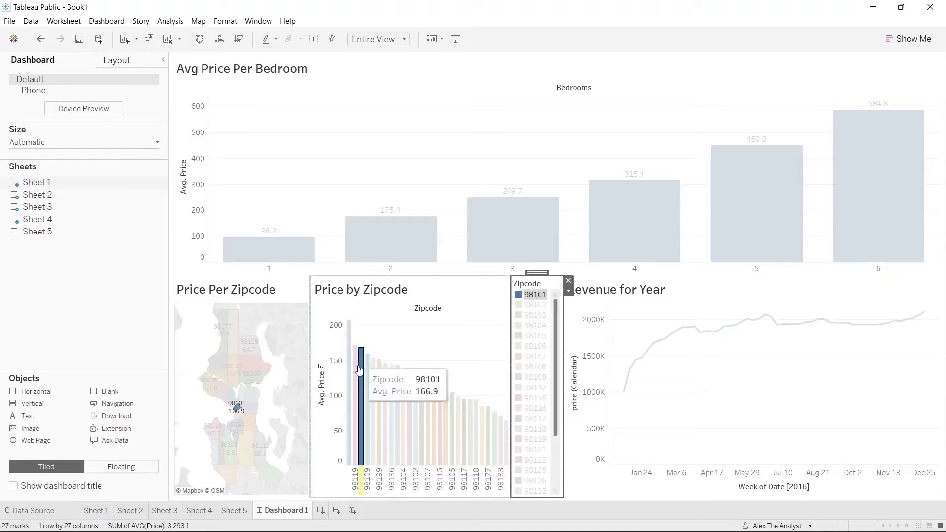
Clear the zipcode highlight and refit the Price Per Zipcode map so all zipcode areas fill its pane
{"action": "double_click", "coordinate": [238, 430]}
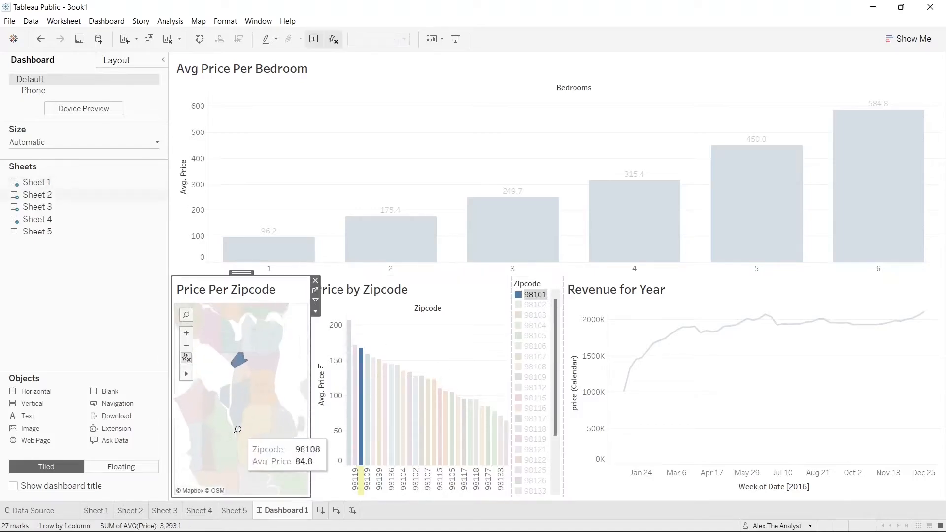
{"action": "left_click", "coordinate": [186, 346]}
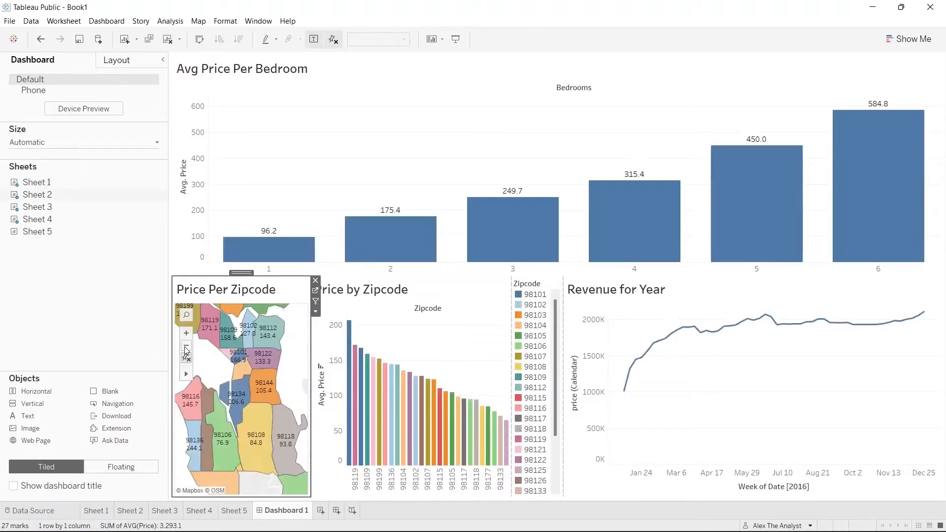
{"action": "double_click", "coordinate": [282, 351]}
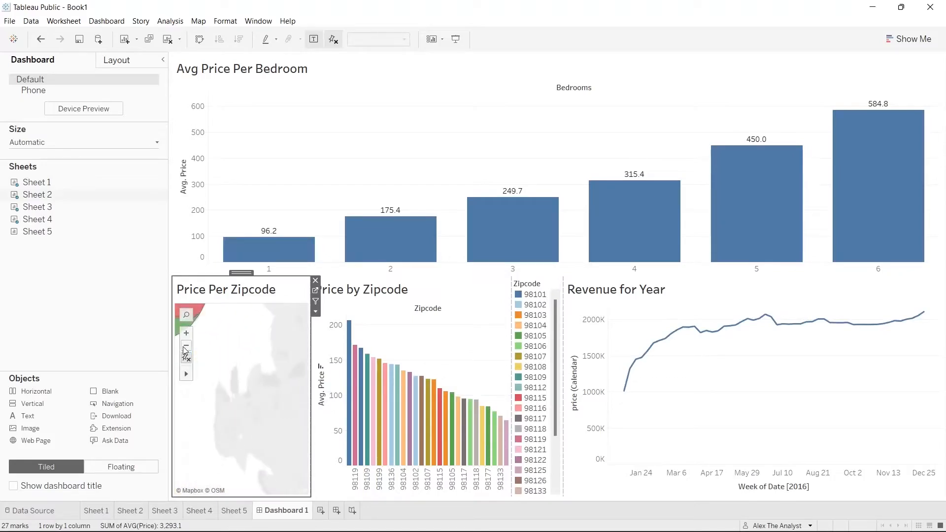
{"action": "left_click", "coordinate": [186, 347]}
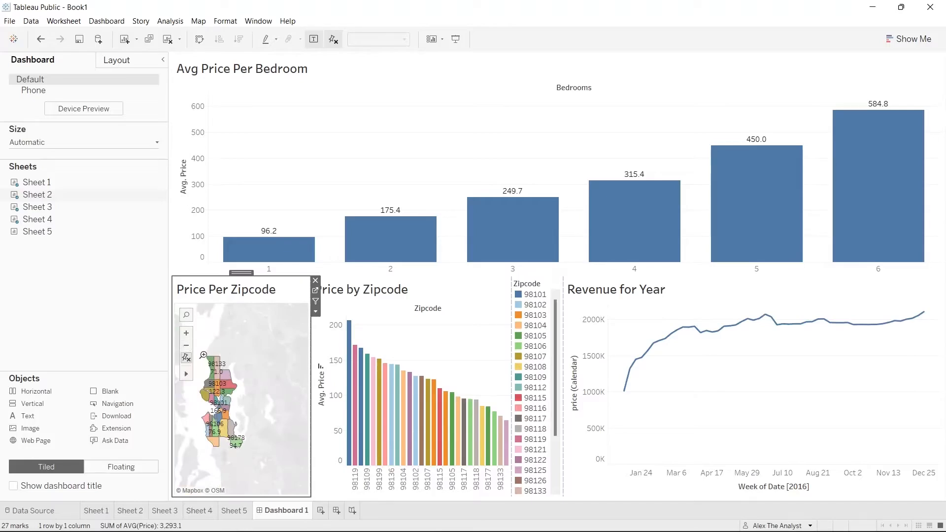
{"action": "left_click_drag", "start_coordinate": [198, 355], "coordinate": [246, 451]}
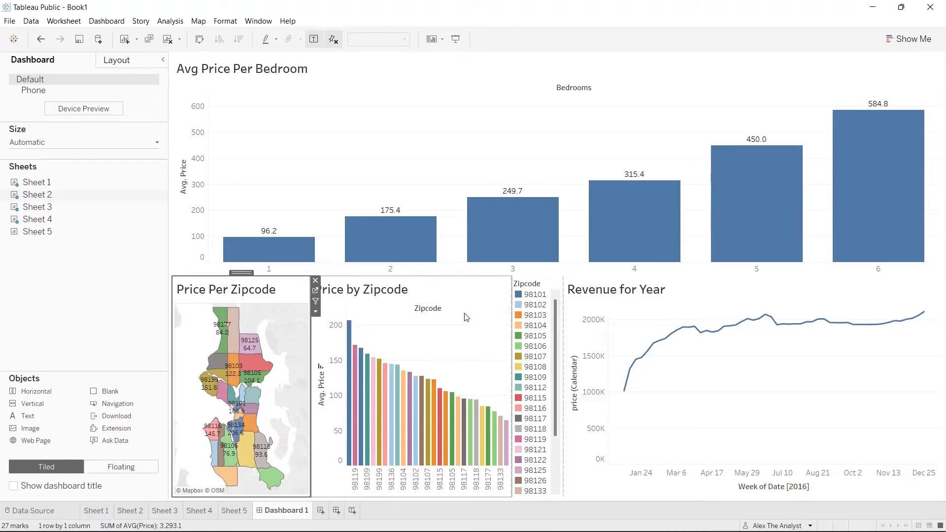
Add the Sheet 5 listings table to the right of Avg Price Per Bedroom and narrow its pane
{"action": "left_click", "coordinate": [434, 292]}
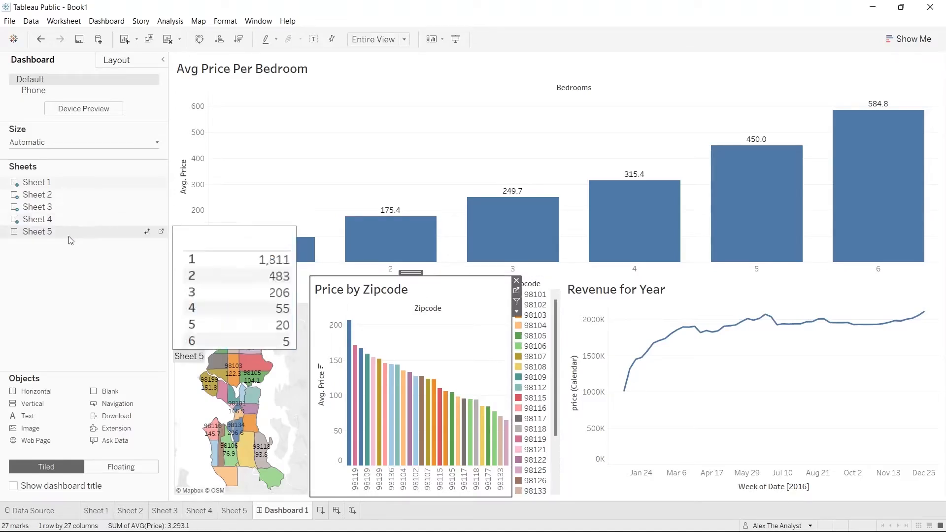
{"action": "left_click_drag", "start_coordinate": [49, 219], "coordinate": [809, 155]}
{"action": "left_click_drag", "start_coordinate": [558, 162], "coordinate": [779, 155]}
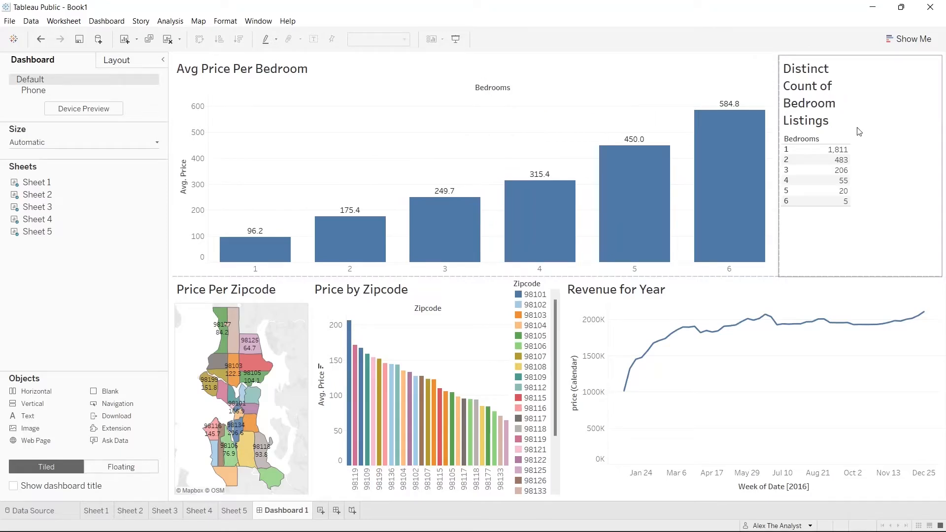
Show the caption under the Distinct Count of Bedroom Listings table and narrow the table's pane further
{"action": "left_click", "coordinate": [875, 156]}
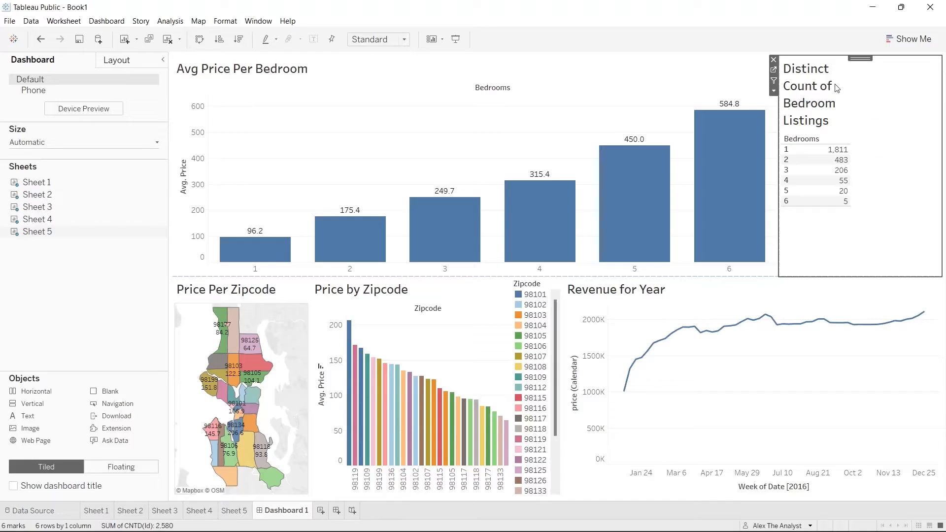
{"action": "right_click", "coordinate": [887, 102]}
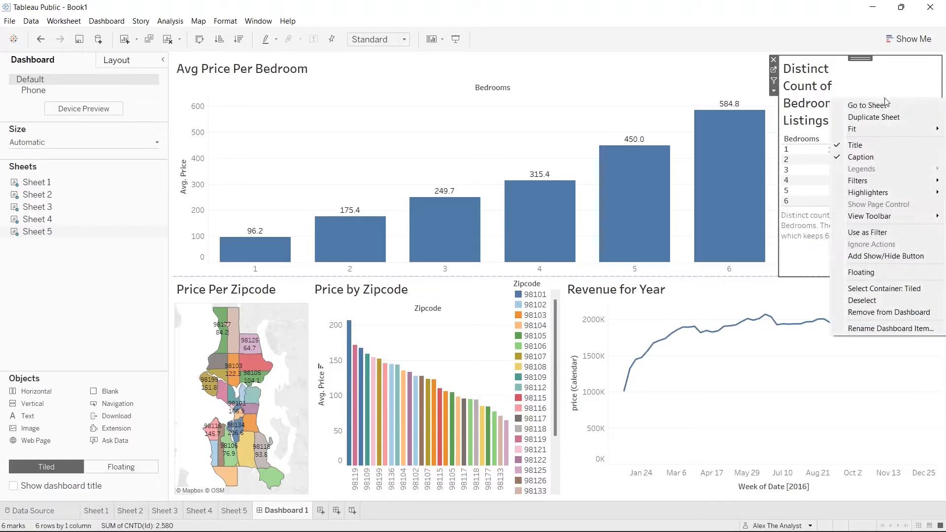
{"action": "left_click", "coordinate": [886, 125]}
{"action": "left_click_drag", "start_coordinate": [779, 138], "coordinate": [803, 136]}
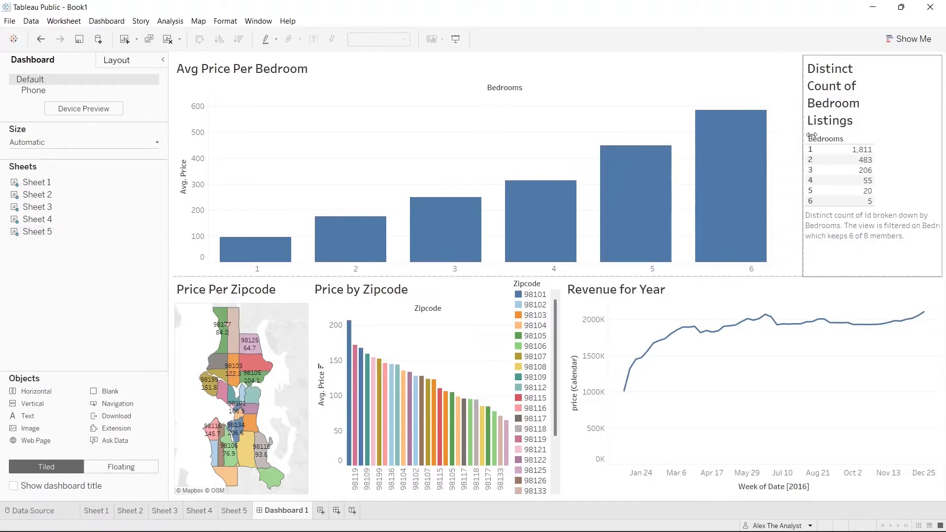
Slightly widen the count column of the bedroom listings table and increase its row height
{"action": "left_click", "coordinate": [848, 177]}
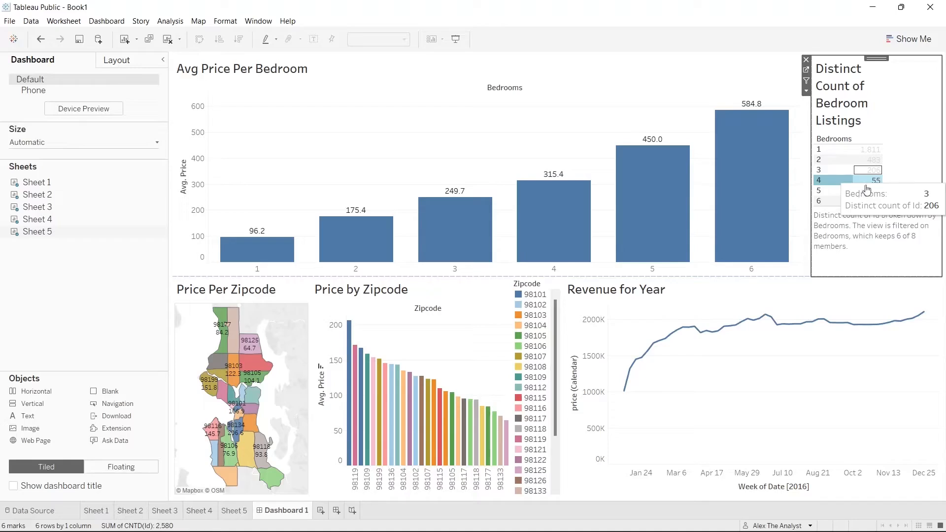
{"action": "left_click", "coordinate": [912, 174]}
{"action": "left_click_drag", "start_coordinate": [882, 168], "coordinate": [911, 168]}
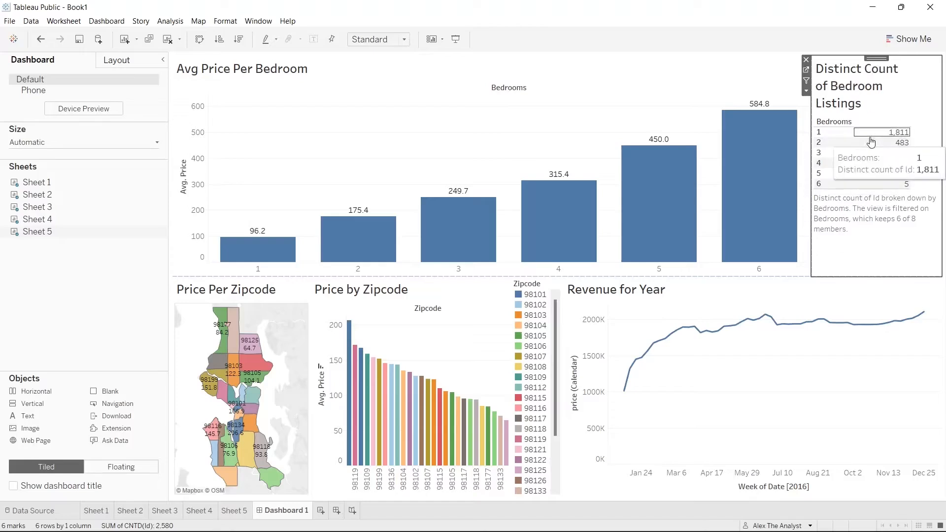
{"action": "left_click", "coordinate": [883, 184]}
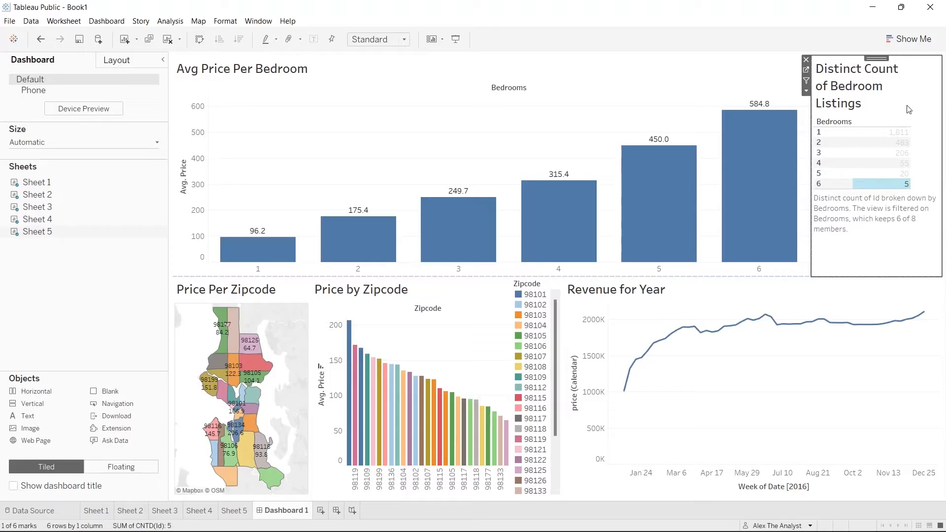
{"action": "left_click", "coordinate": [868, 262]}
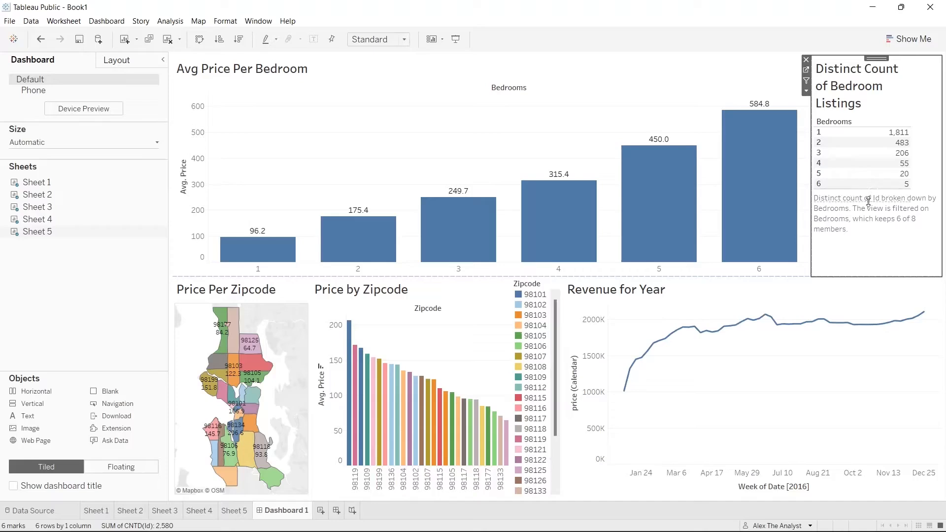
{"action": "left_click_drag", "start_coordinate": [869, 201], "coordinate": [869, 212]}
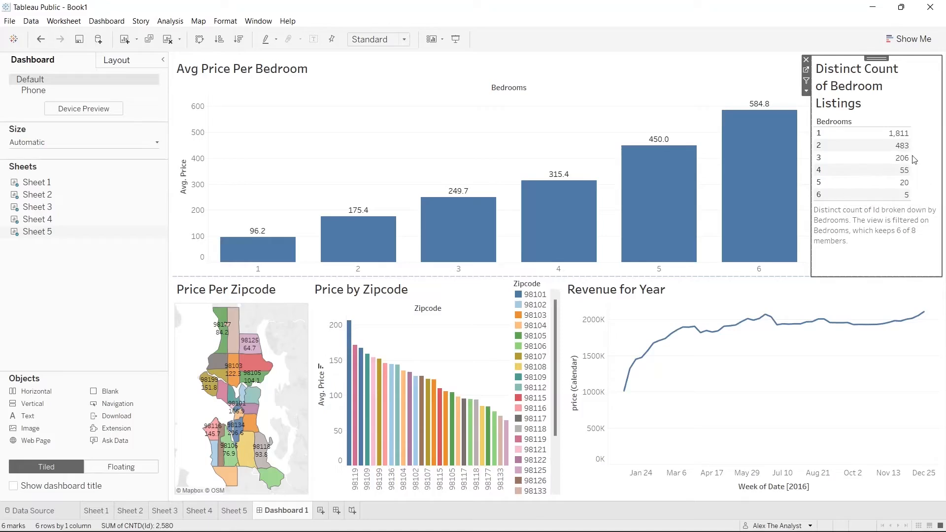
{"action": "left_click_drag", "start_coordinate": [911, 155], "coordinate": [891, 157]}
{"action": "left_click_drag", "start_coordinate": [892, 157], "coordinate": [892, 157]}
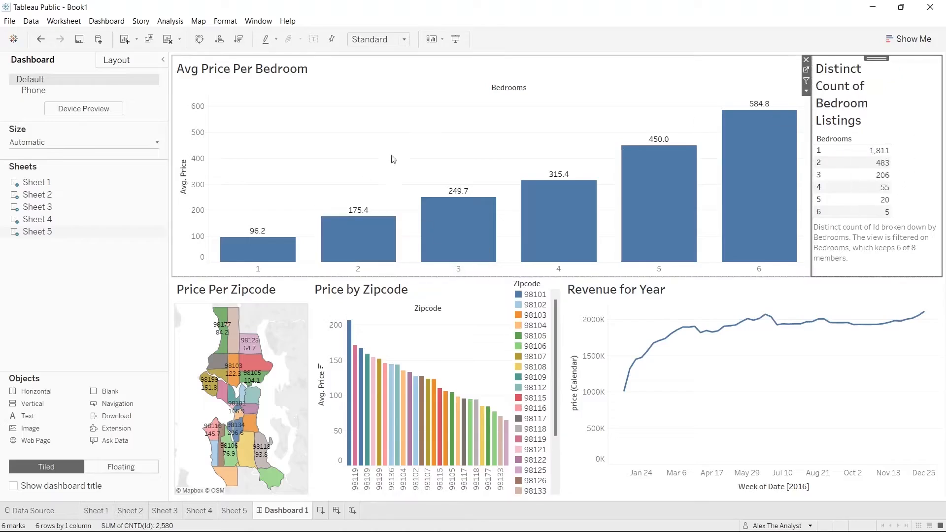
{"action": "left_click", "coordinate": [117, 295]}
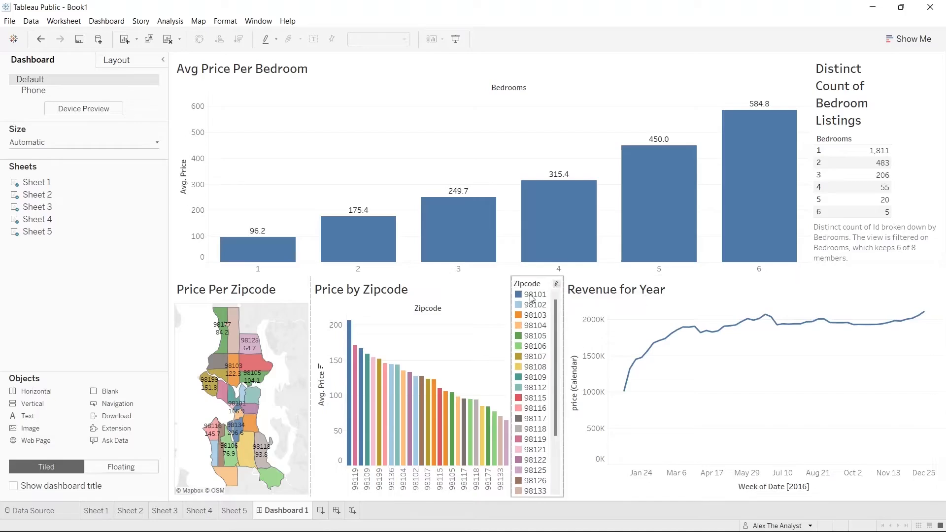
{"action": "right_click", "coordinate": [543, 288]}
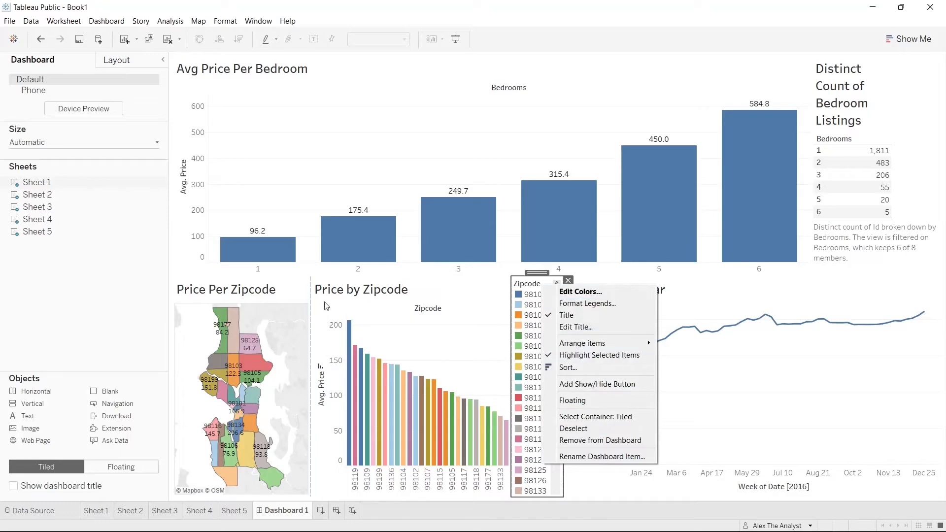
{"action": "left_click", "coordinate": [102, 295]}
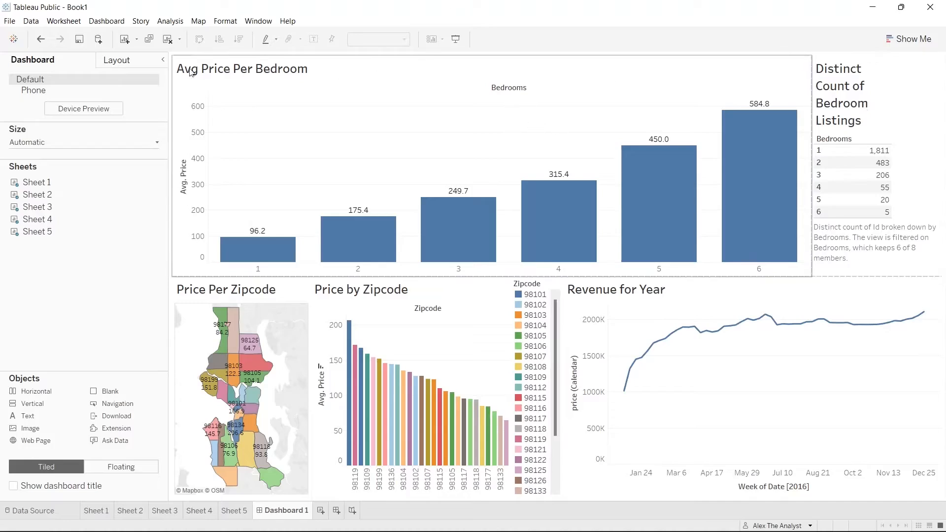
Publish the workbook to Tableau Public with the title "AirBnB Full Project" and move its web page into a separate browser window
{"action": "left_click", "coordinate": [12, 23]}
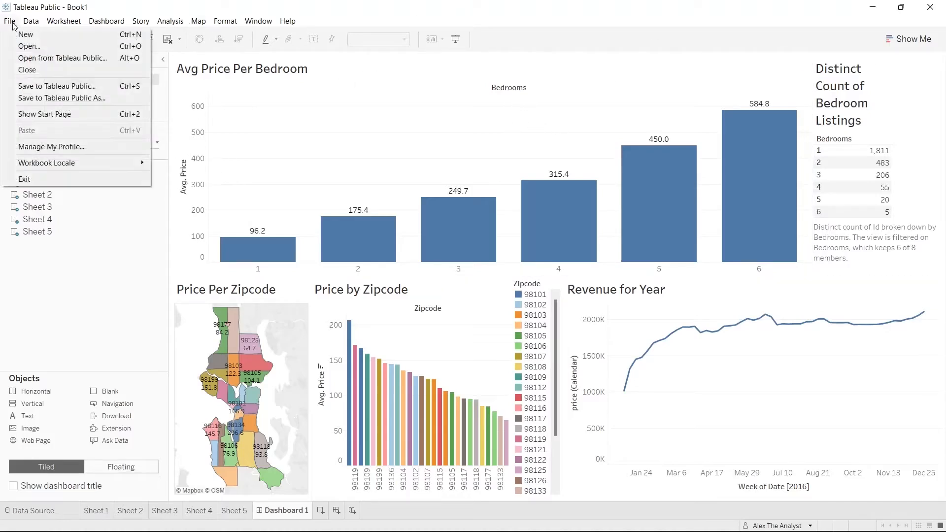
{"action": "left_click", "coordinate": [94, 101]}
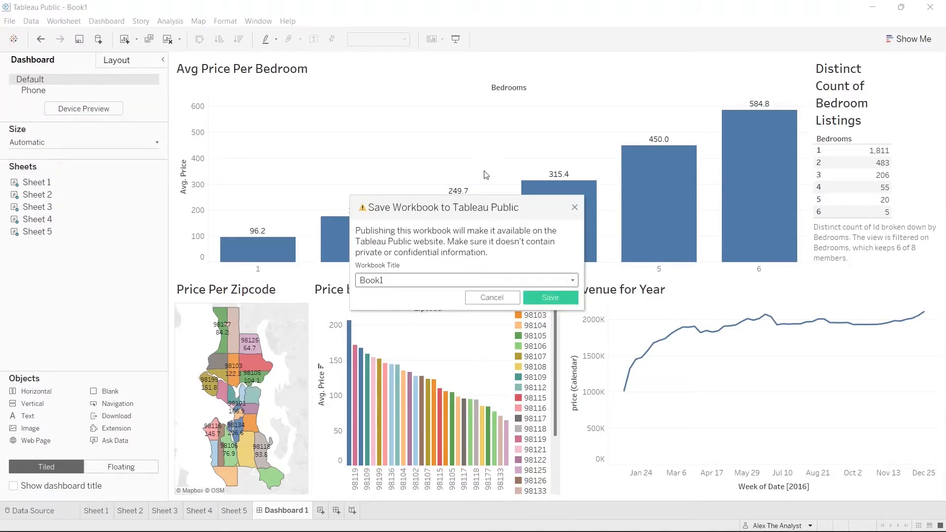
{"action": "double_click", "coordinate": [423, 281]}
{"action": "type", "text": "AirBnB"}
{"action": "key", "text": "BackSpace"}
{"action": "type", "text": "b"}
{"action": "key", "text": "BackSpace"}
{"action": "type", "text": "B Full Project"}
{"action": "left_click", "coordinate": [548, 297]}
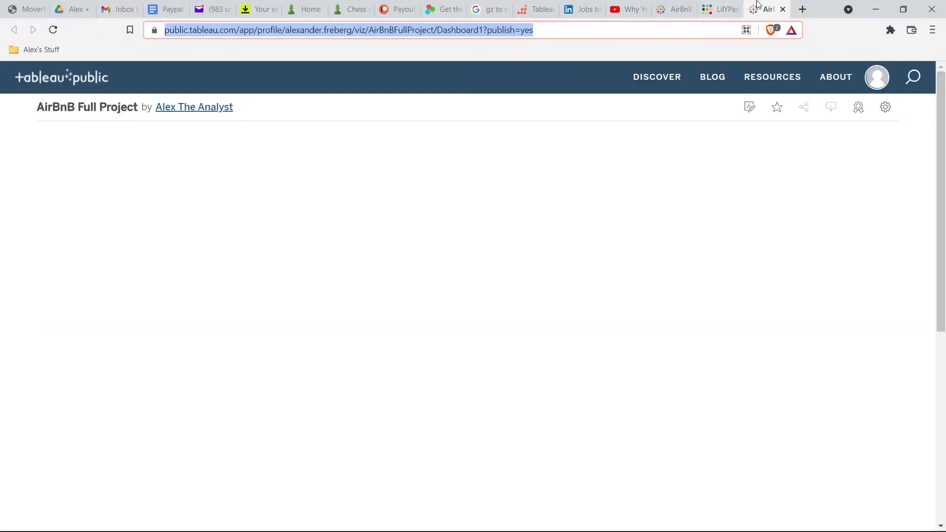
{"action": "left_click_drag", "start_coordinate": [766, 9], "coordinate": [744, 63]}
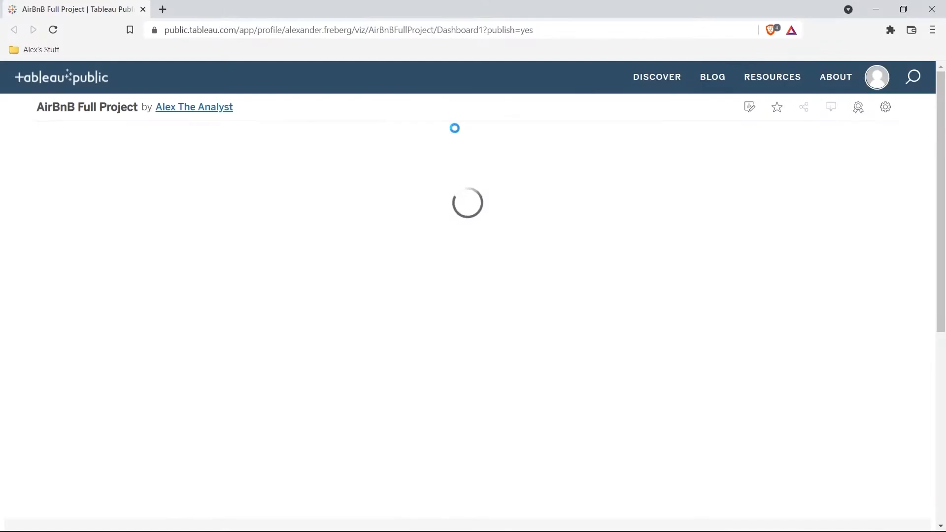